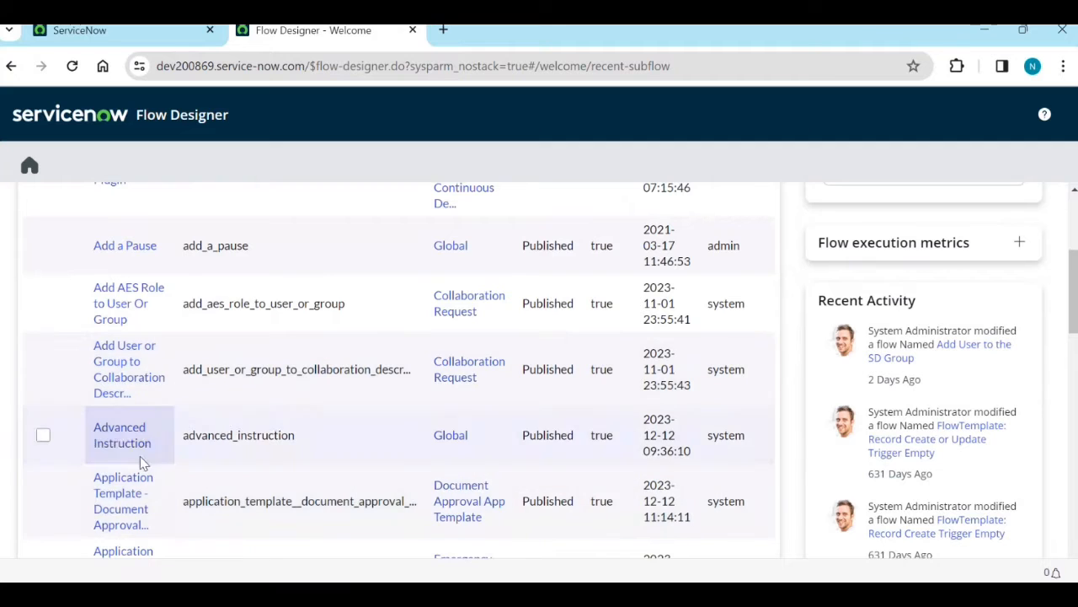
- Browse the subflows list and open the Add User or Group to Collaboration Descriptor subflow
scroll(150, 502, "down", 1)
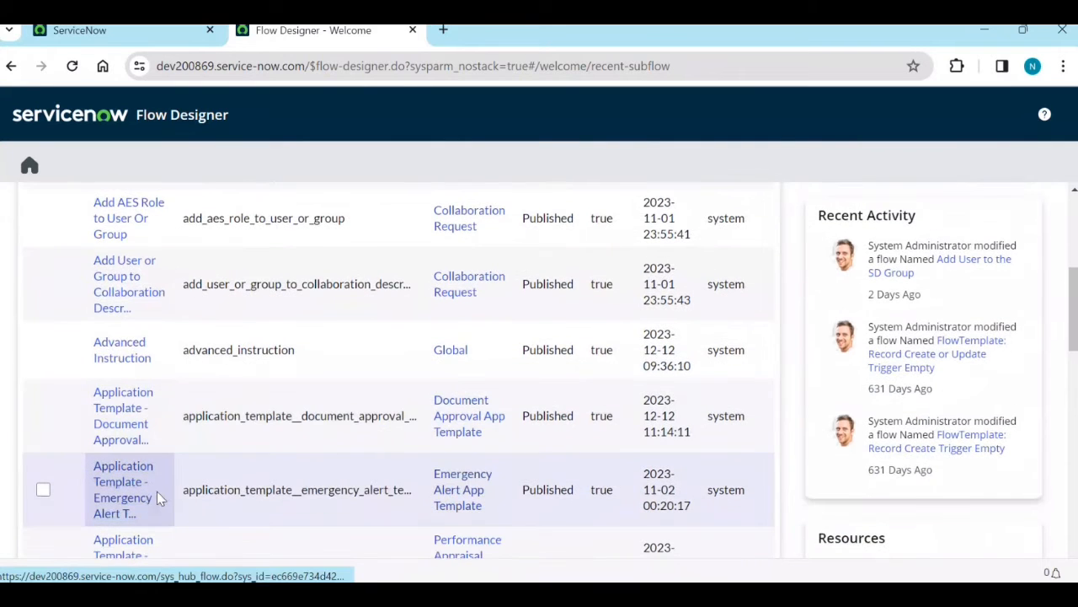
scroll(157, 495, "down", 4)
scroll(161, 492, "down", 3)
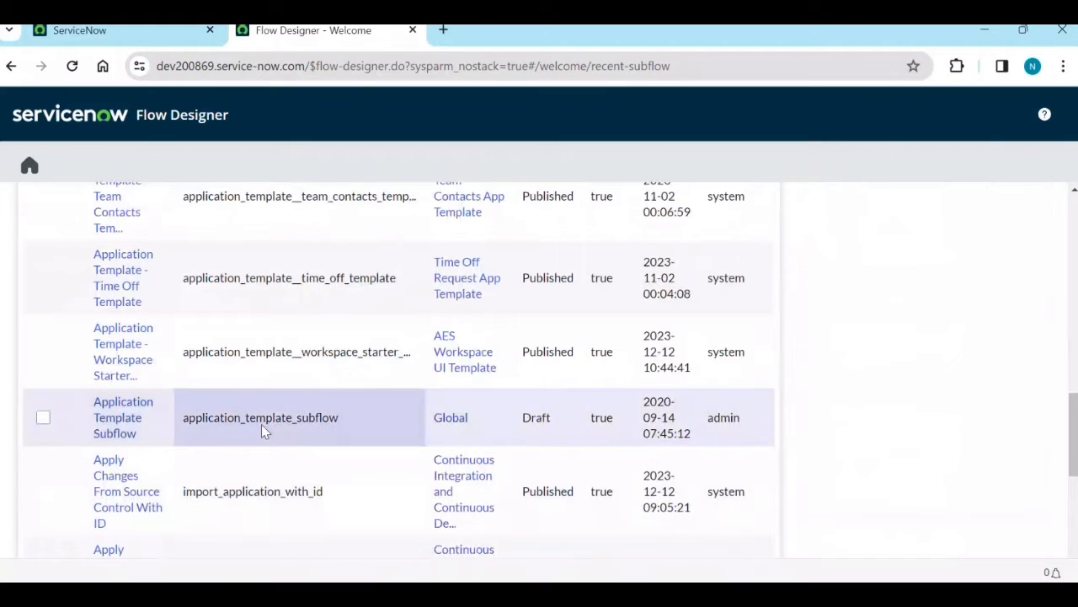
scroll(261, 429, "down", 3)
scroll(278, 409, "up", 12)
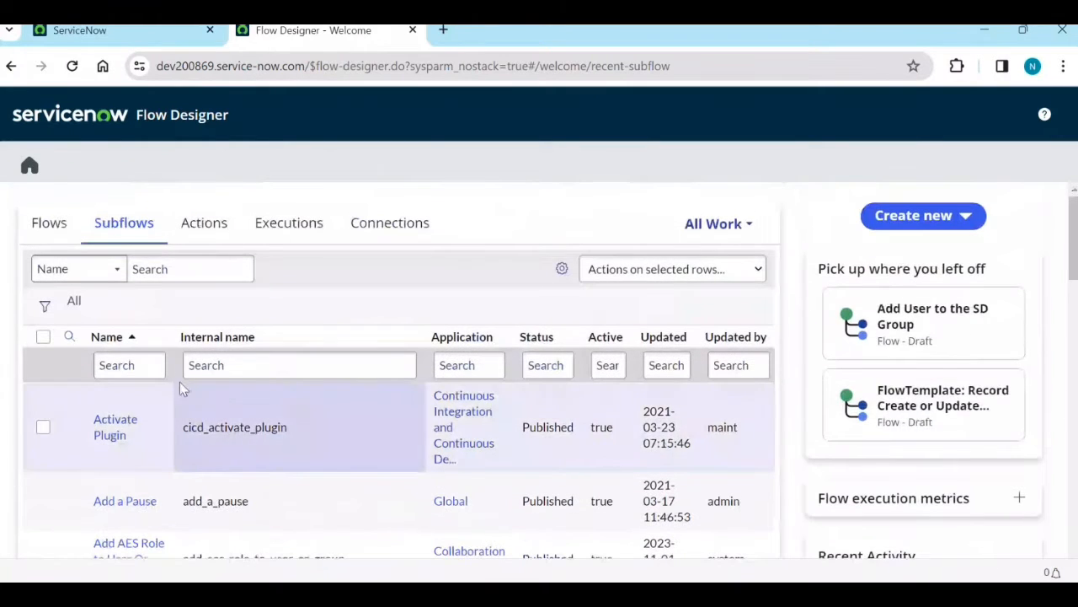
scroll(172, 400, "down", 2)
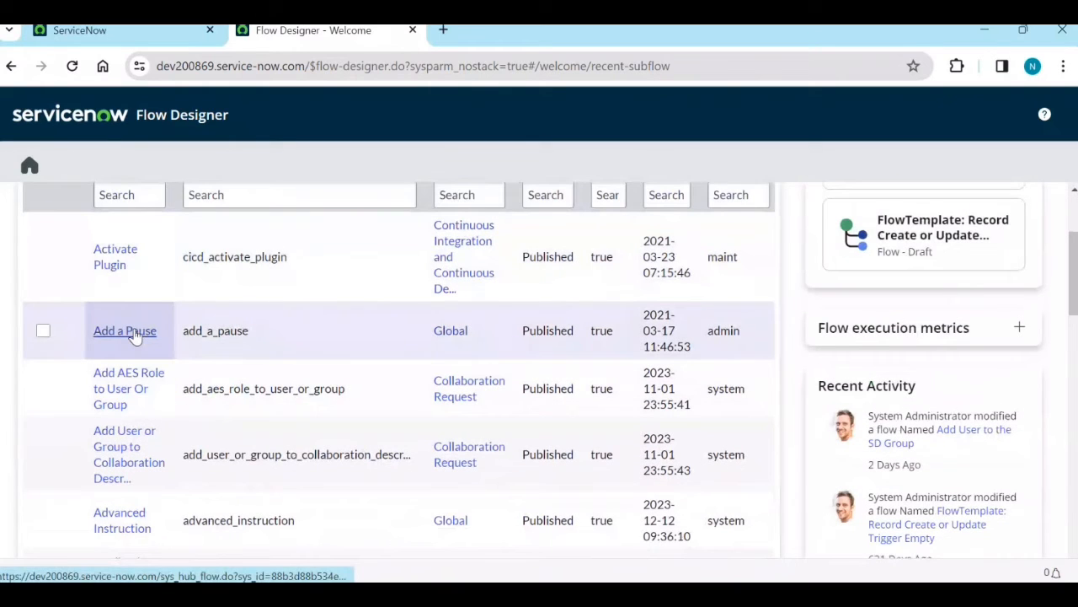
left_click(120, 455)
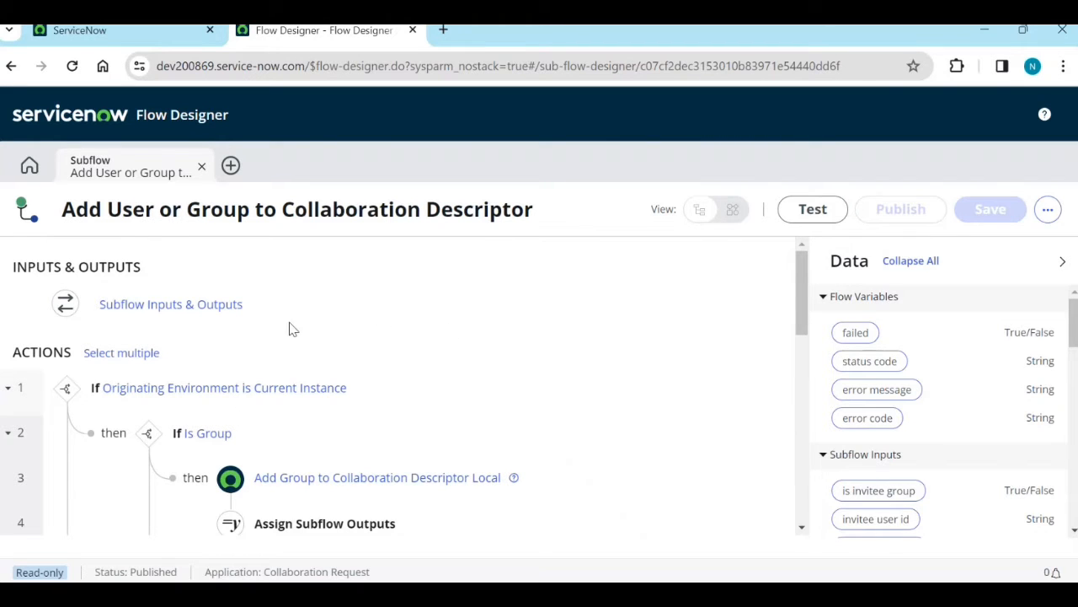
- Review the subflow's properties, from its name and application down to the Run As setting, and close them
left_click(1045, 221)
left_click(973, 243)
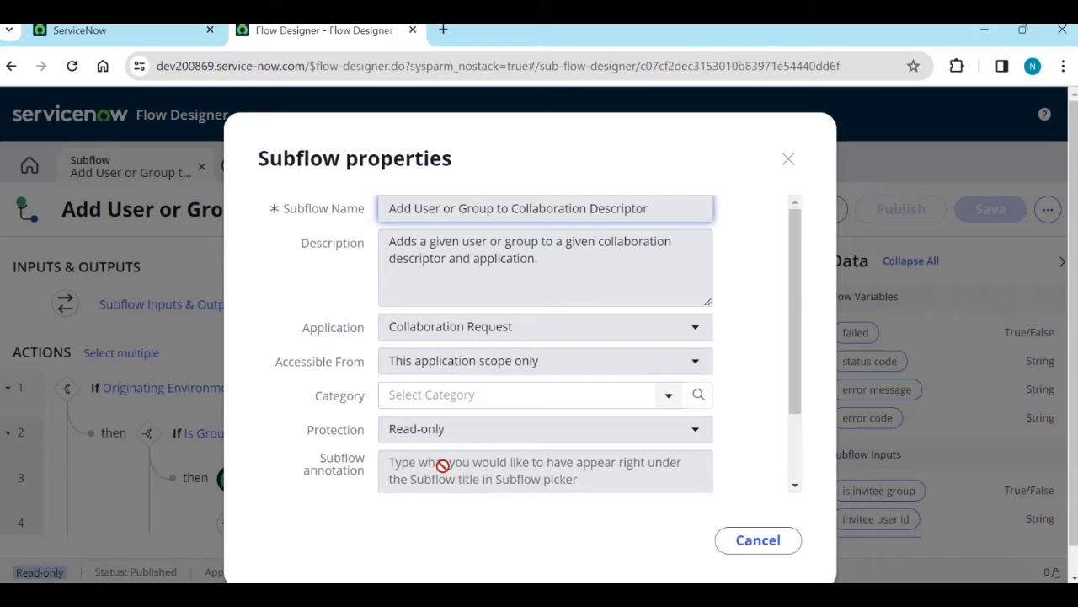
scroll(442, 465, "down", 1)
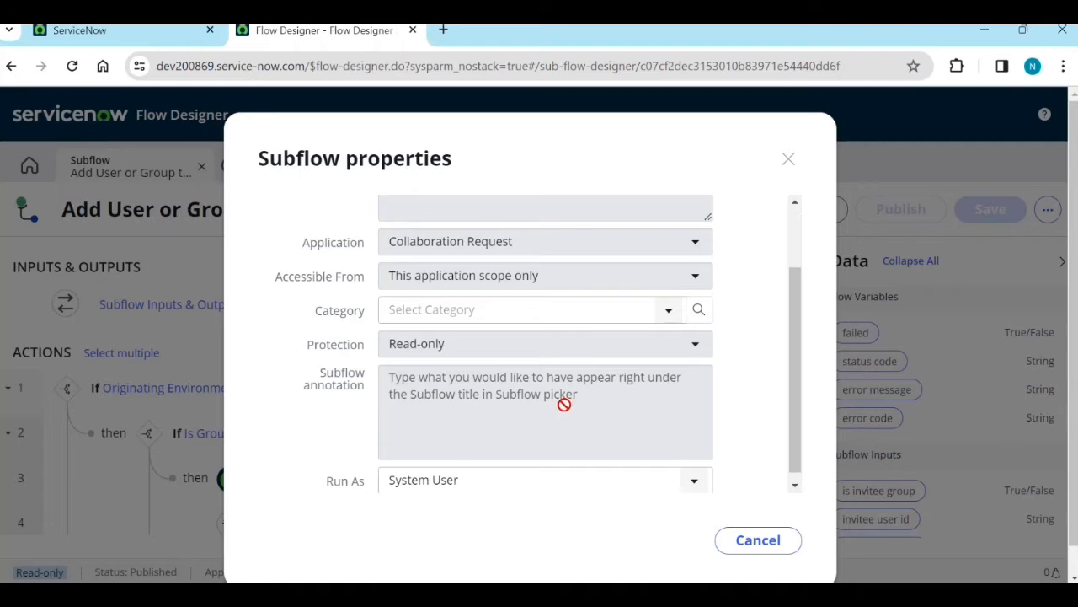
scroll(564, 404, "down", 1)
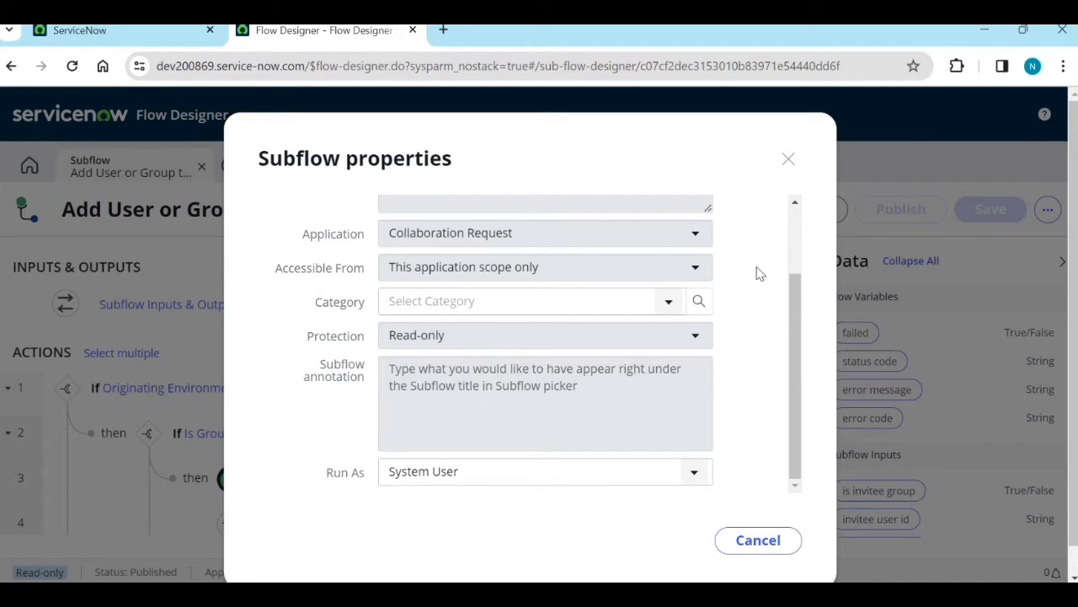
left_click(788, 159)
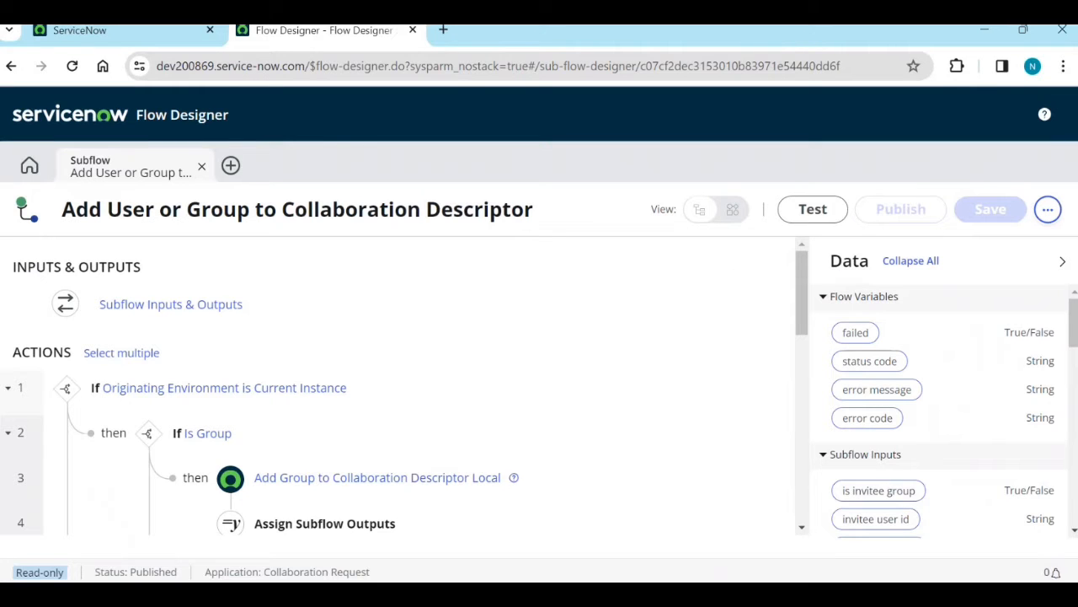
- Look at the creation options on the Flow Designer home page and in the open subflow's editor without creating anything
left_click(816, 589)
left_click(36, 172)
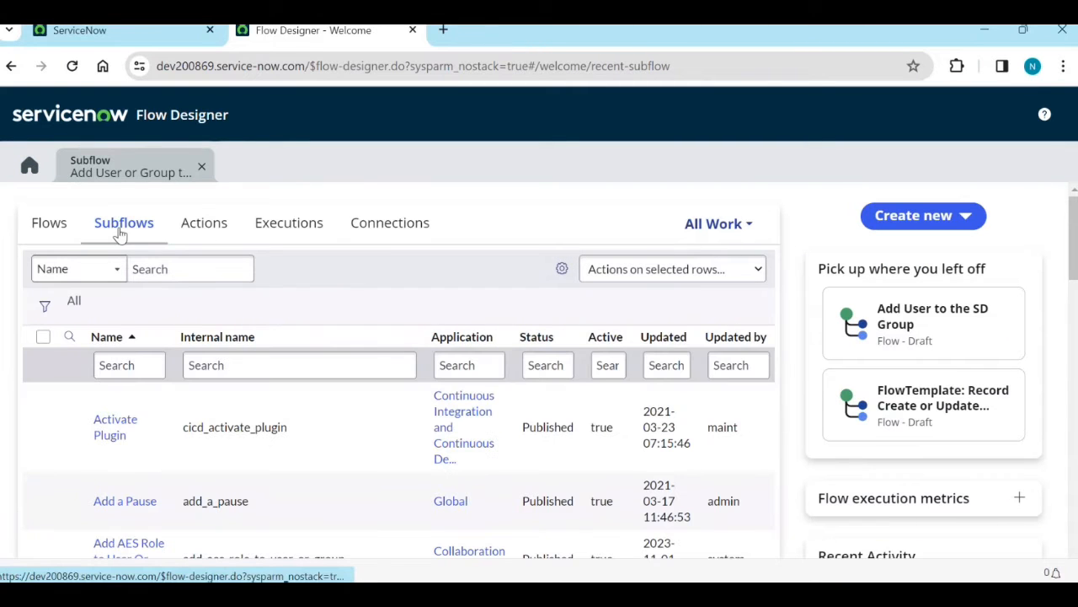
left_click(959, 219)
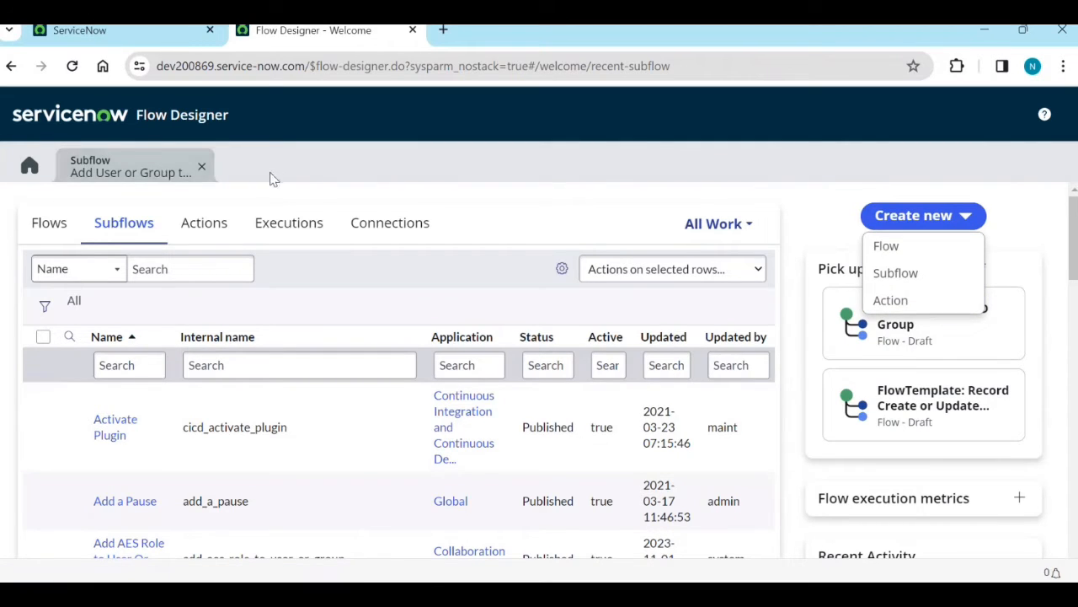
left_click(305, 167)
left_click(173, 171)
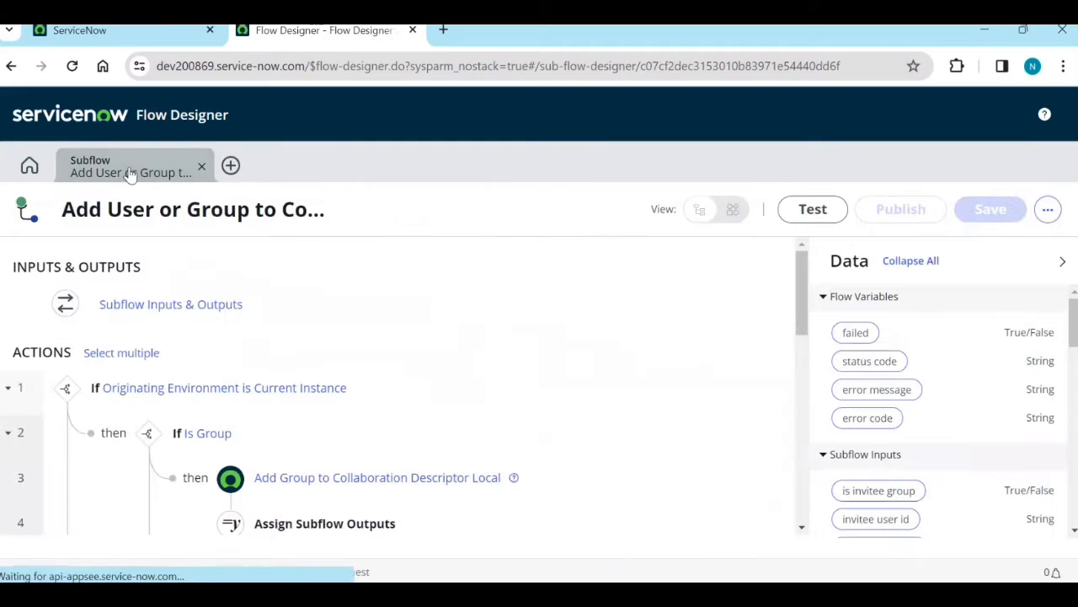
left_click(230, 166)
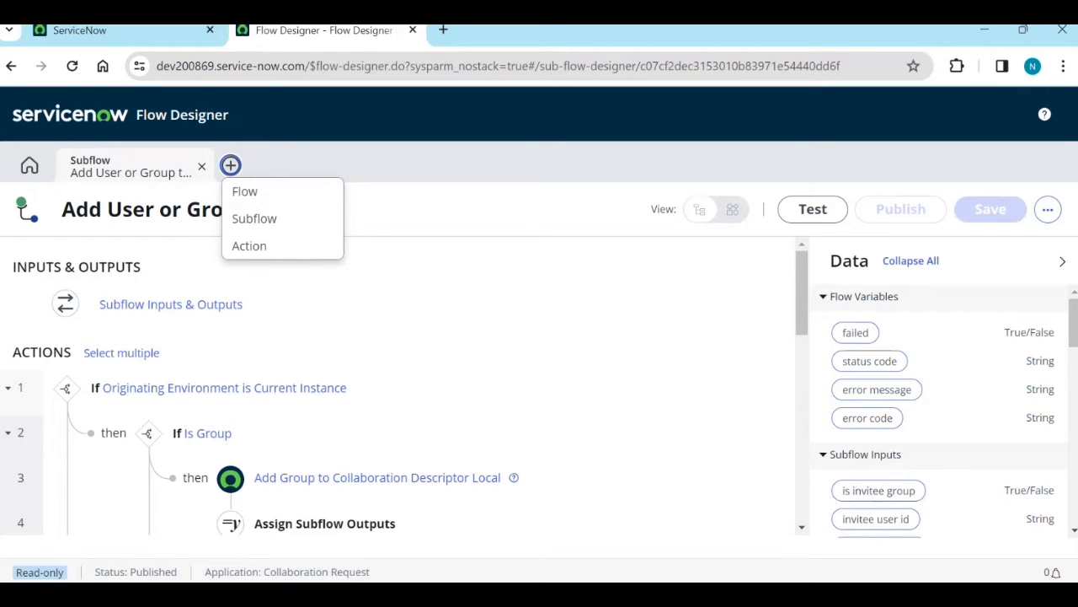
left_click(555, 232)
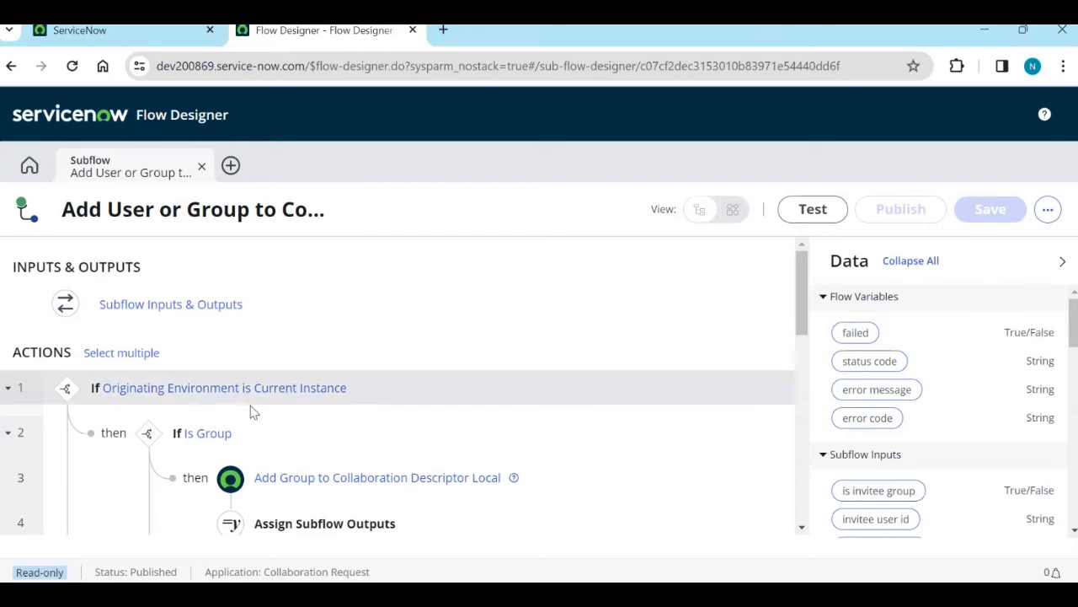
- Examine the subflow's whole action structure, including the If/Else branches, Assign Subflow Outputs actions and error handler
scroll(211, 412, "down", 2)
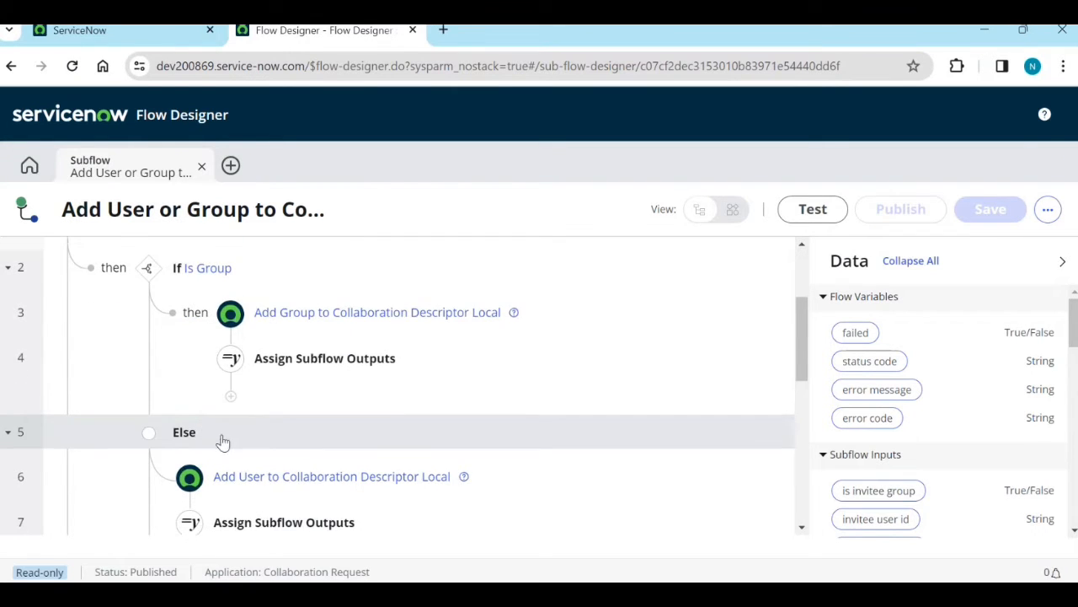
scroll(221, 438, "up", 2)
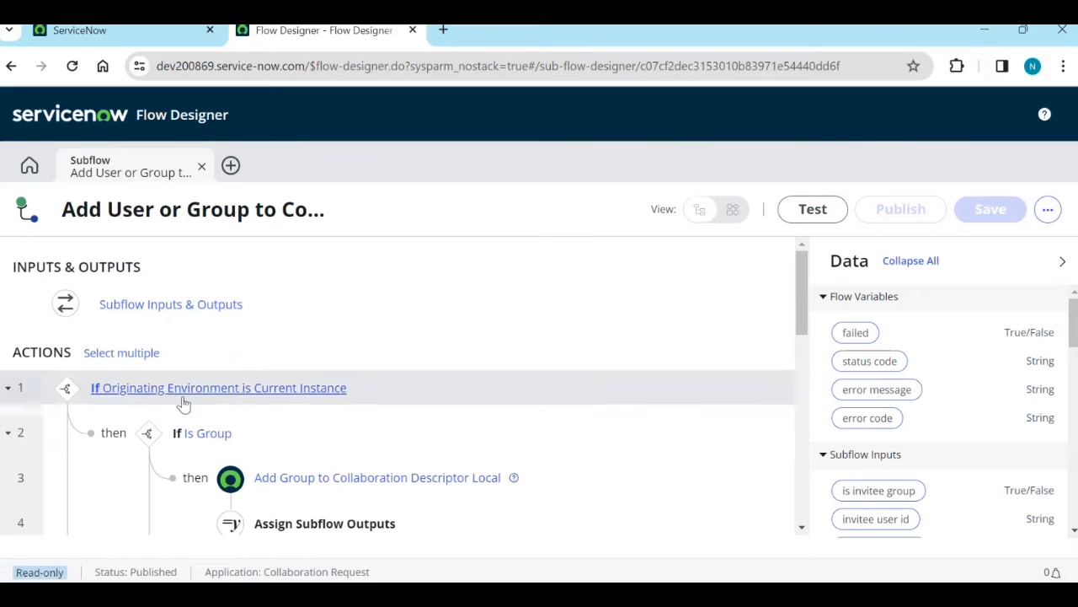
scroll(183, 404, "down", 3)
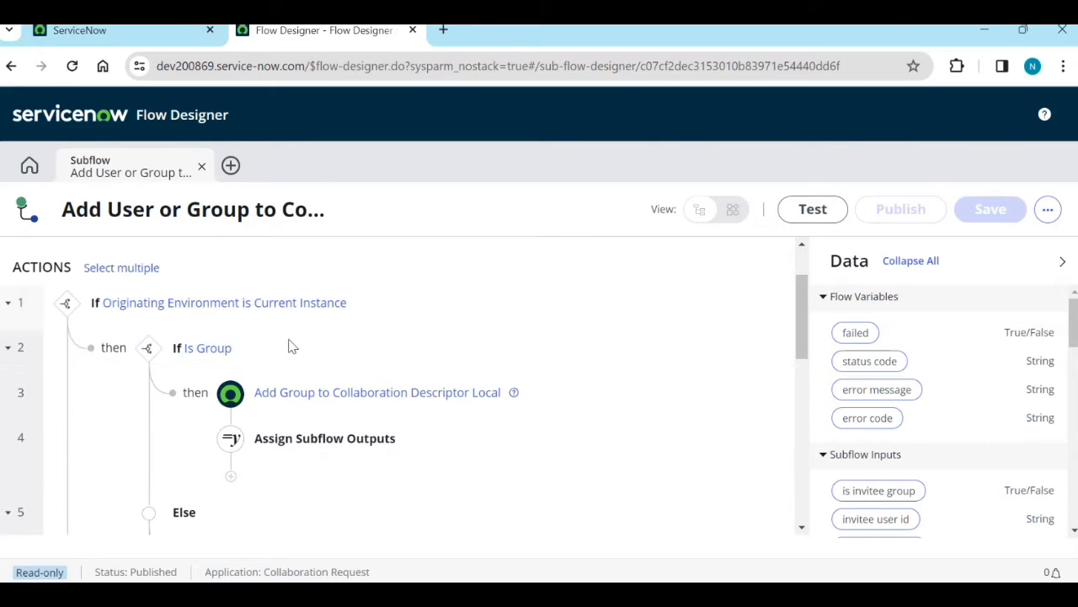
scroll(289, 345, "down", 3)
scroll(187, 351, "down", 4)
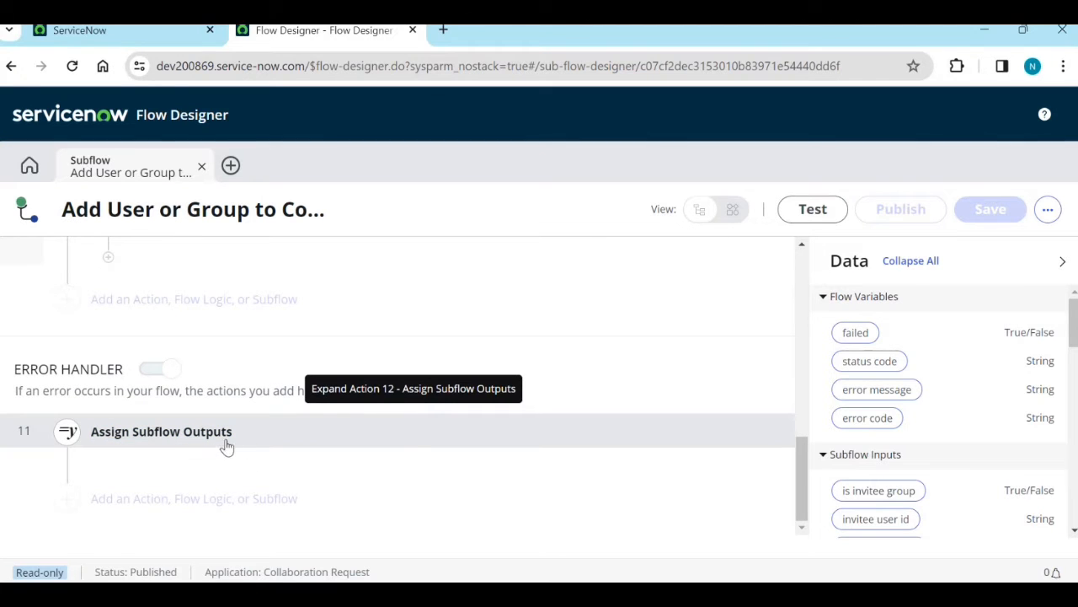
scroll(216, 468, "up", 10)
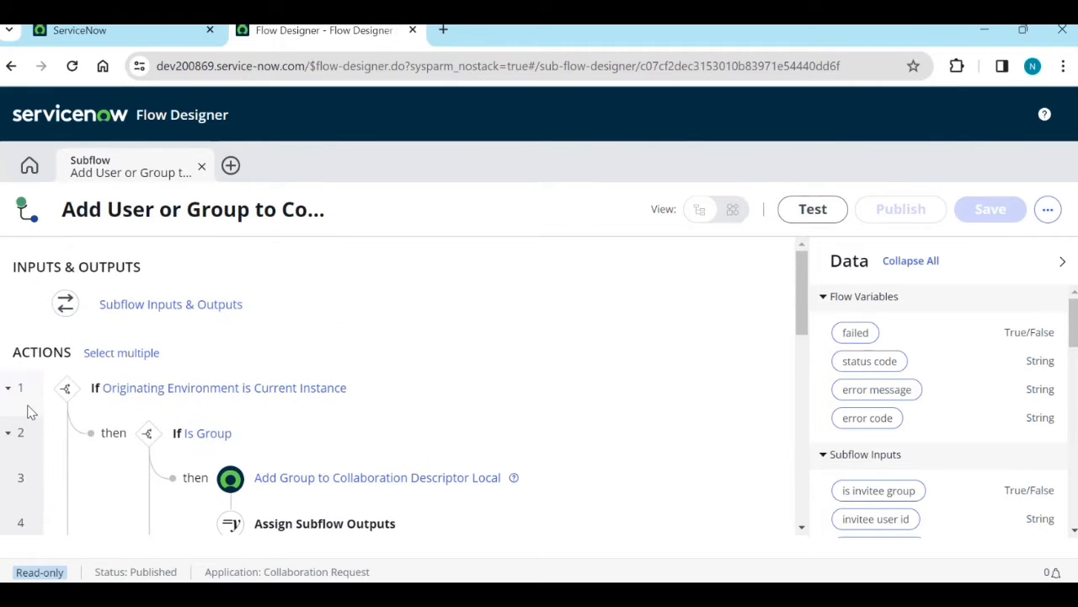
scroll(311, 497, "down", 1)
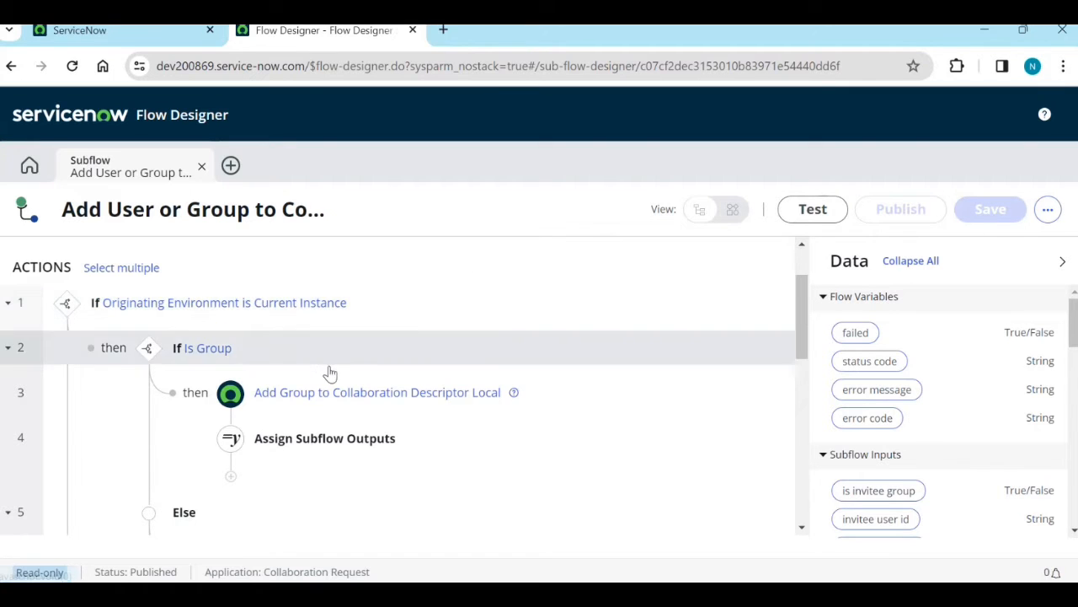
scroll(258, 487, "down", 1)
scroll(236, 422, "down", 2)
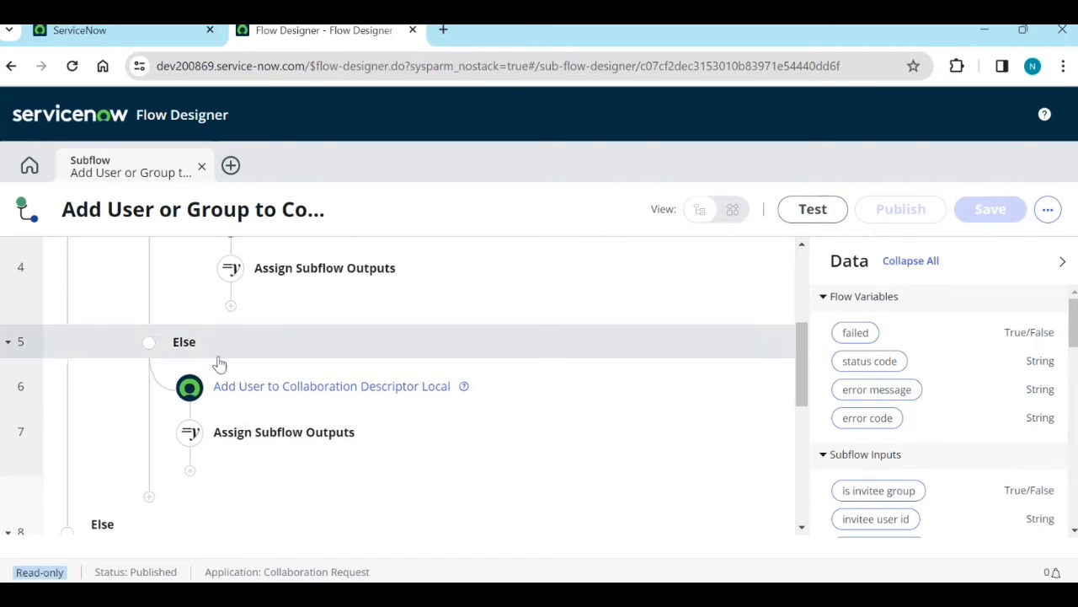
scroll(202, 433, "up", 5)
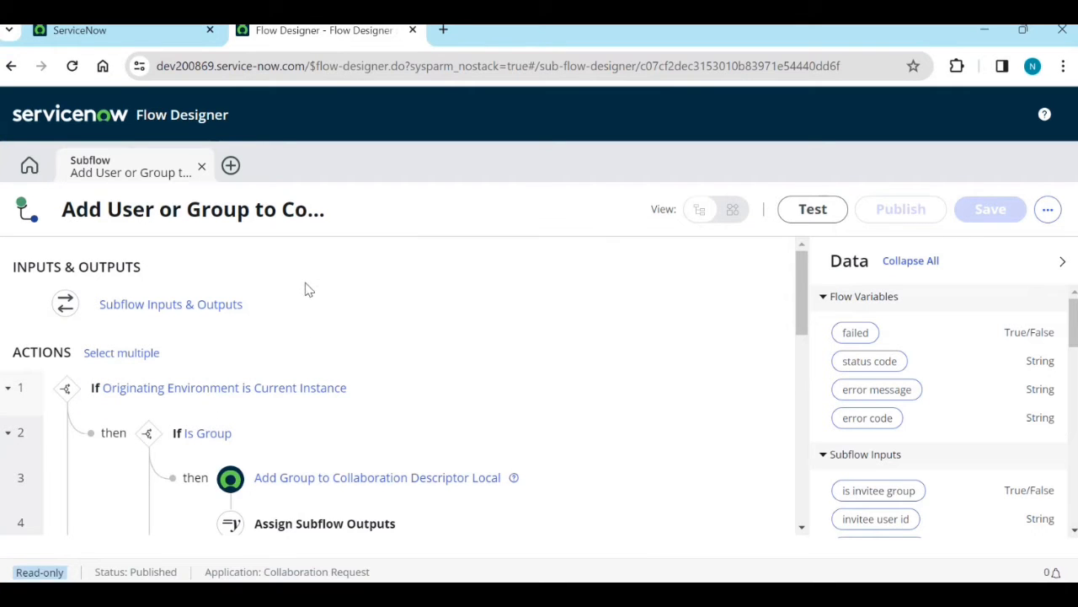
- Switch to the Document the Process note in Notepad and add the line "user need to add in group"
left_click(795, 594)
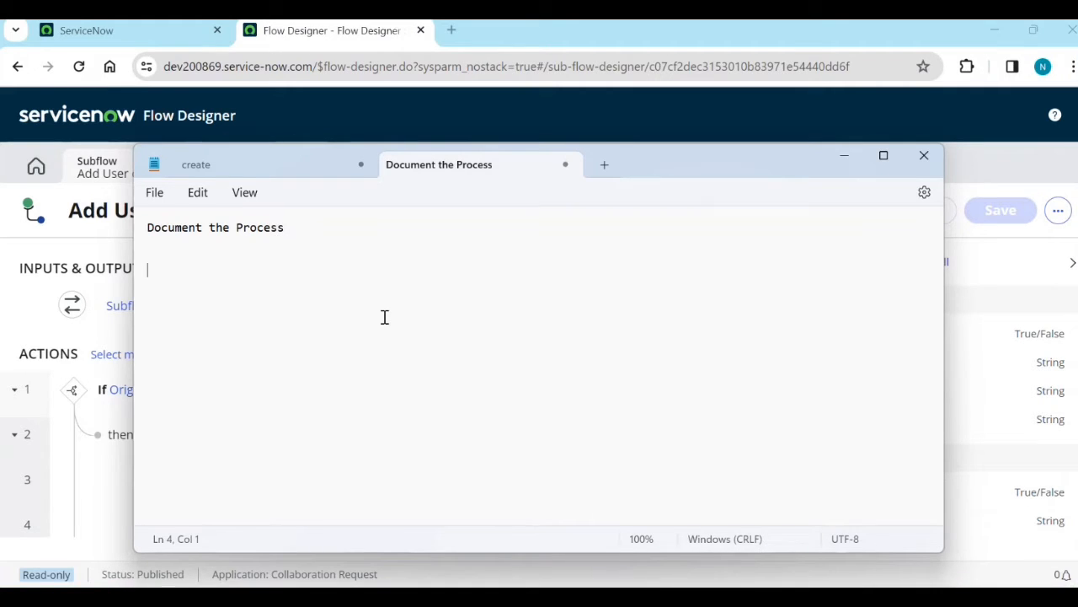
type("u")
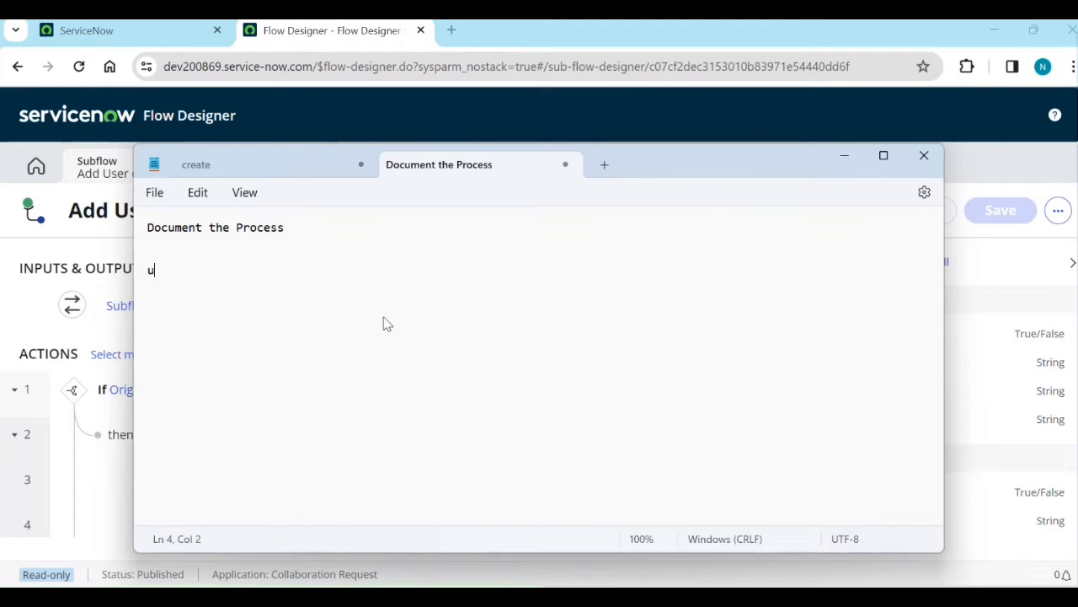
type("ser n")
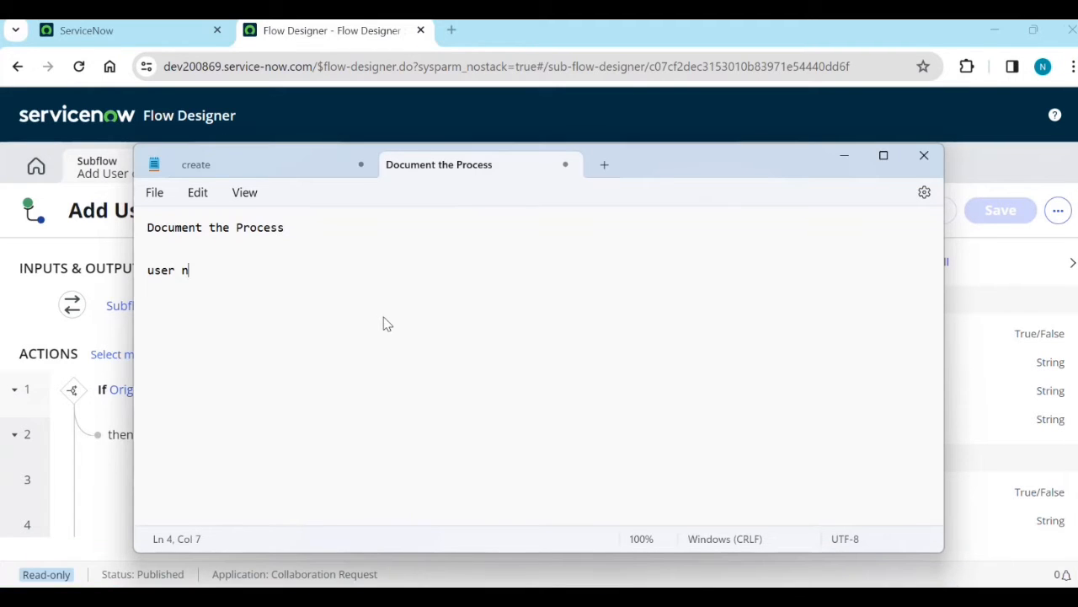
type("eed to add in gro")
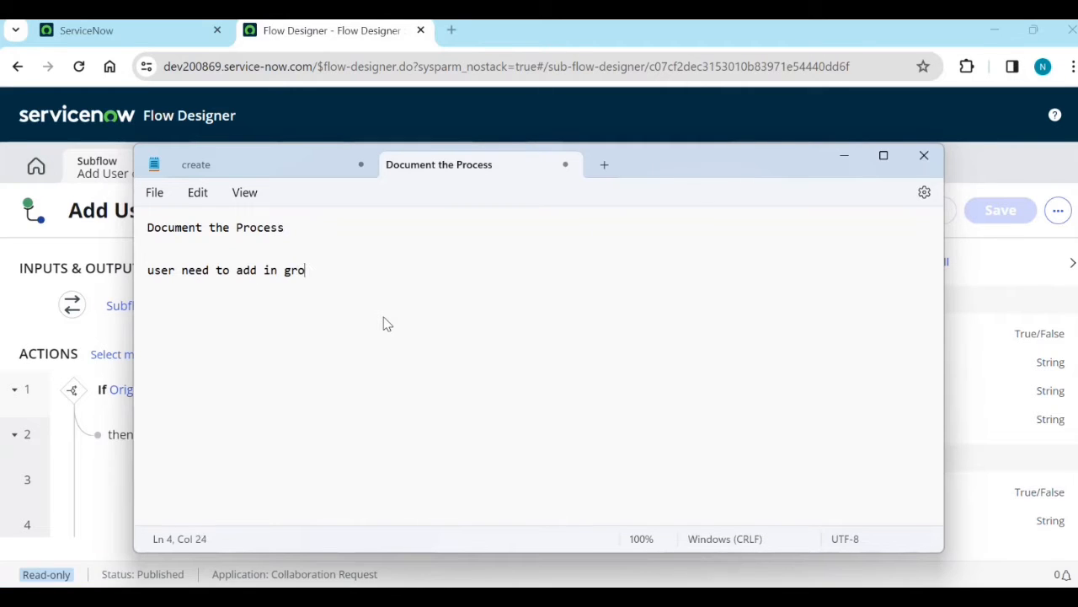
type("up")
- Add the line "p1 incident or problem created then send notifications to bulkj of users" to the Document the Process note
key("Return")
key("Return")
type("p1 incident po")
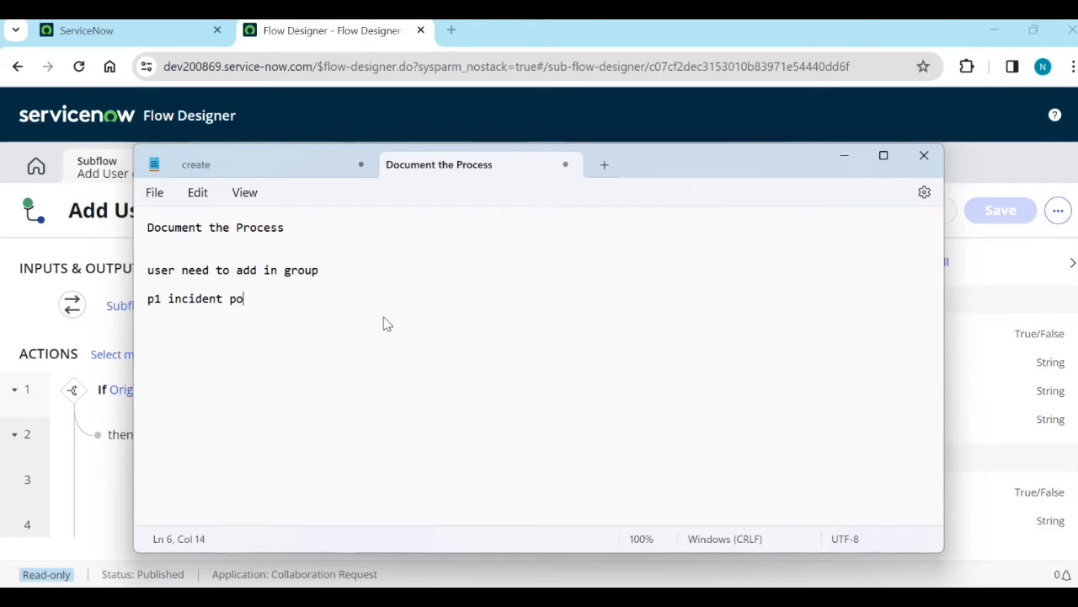
key("BackSpace")
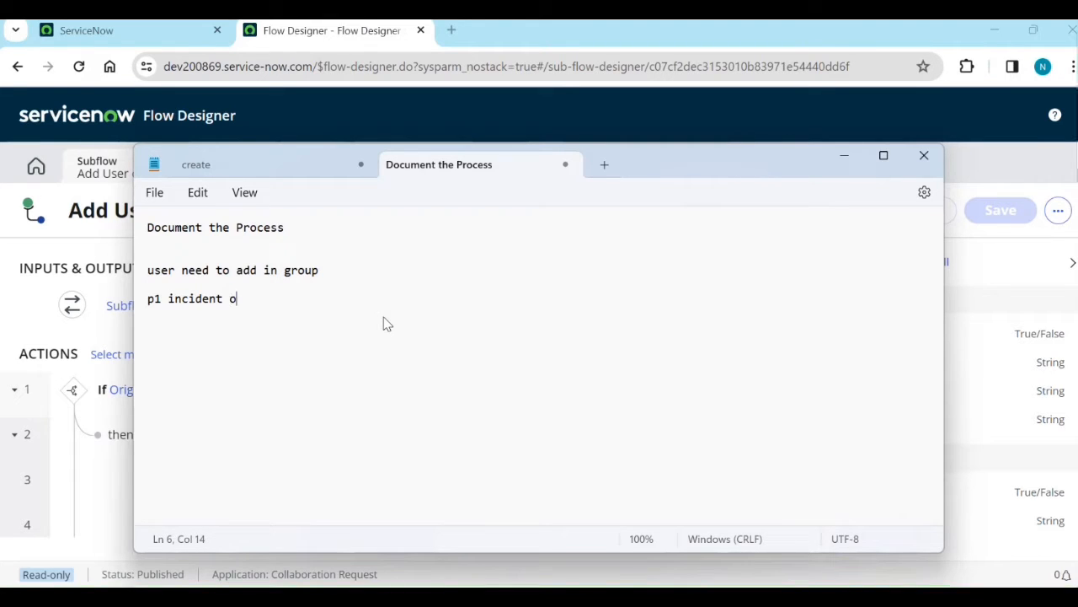
type("or probl")
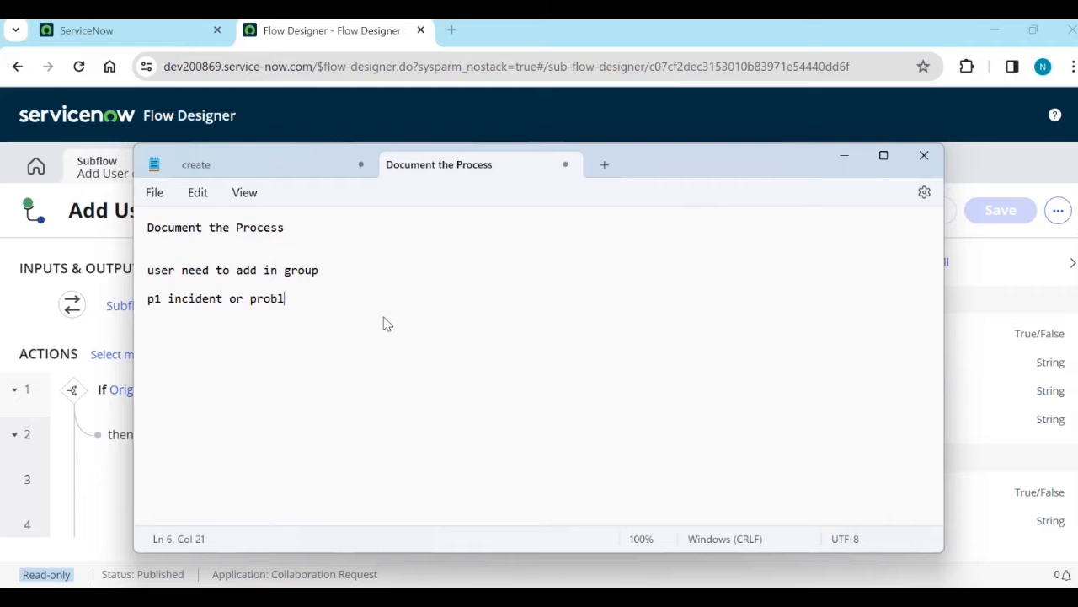
type("em c")
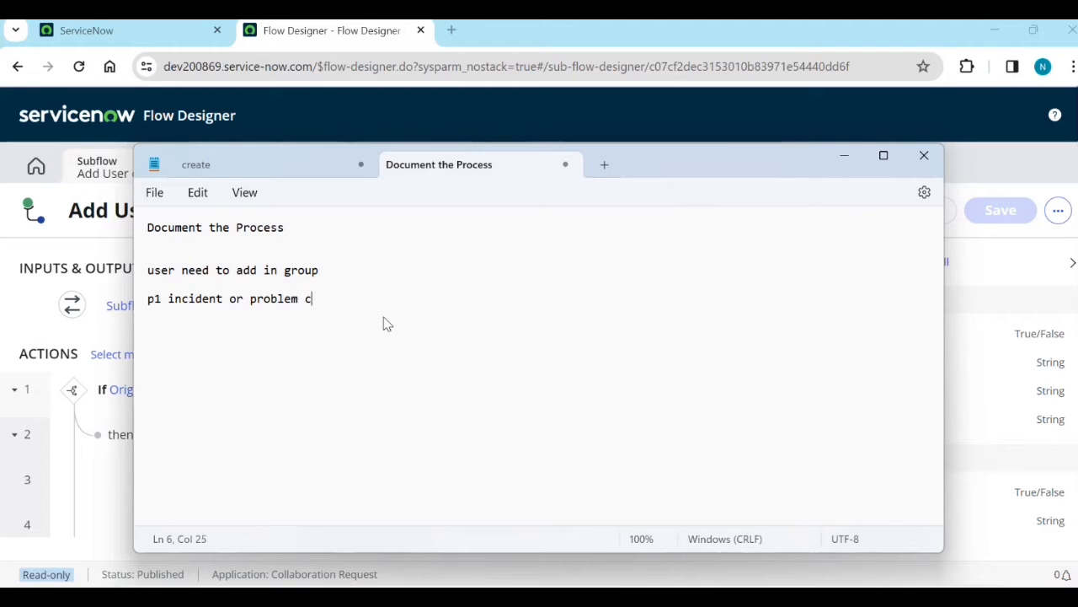
type("reat")
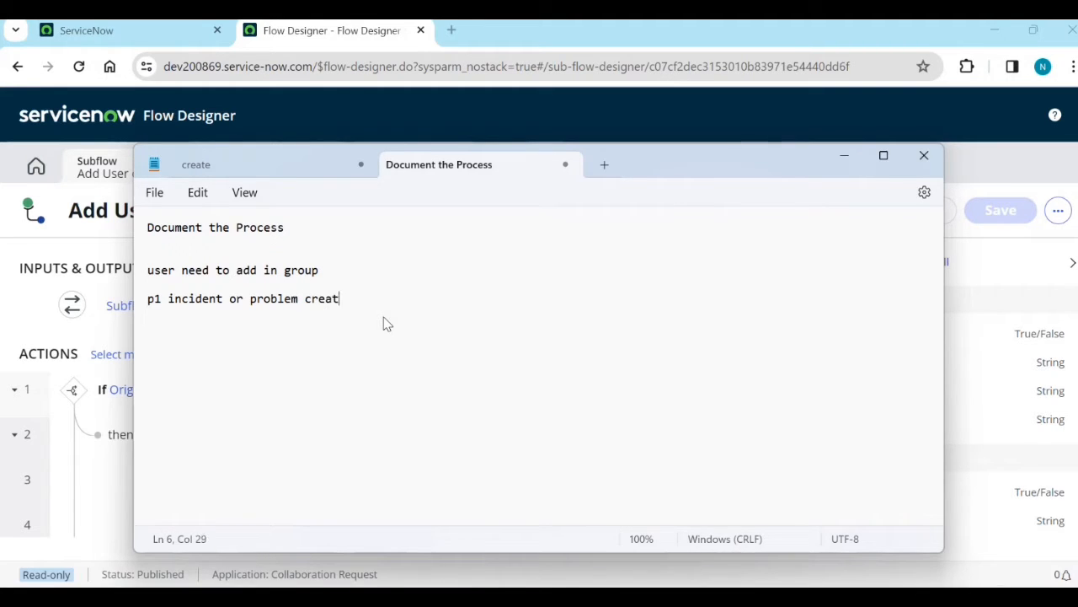
type("ed then ")
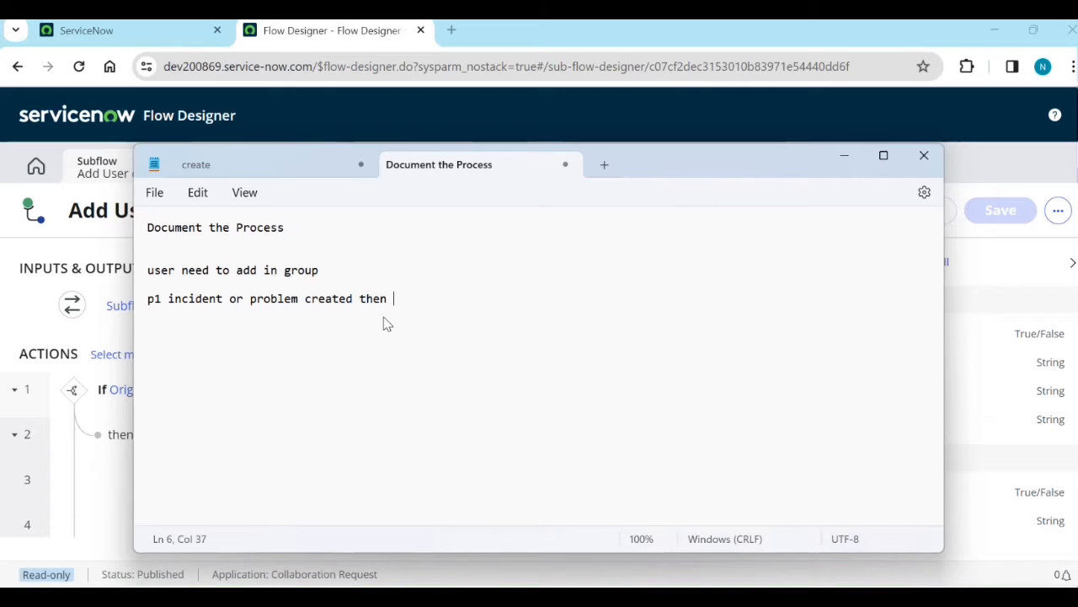
type("send no")
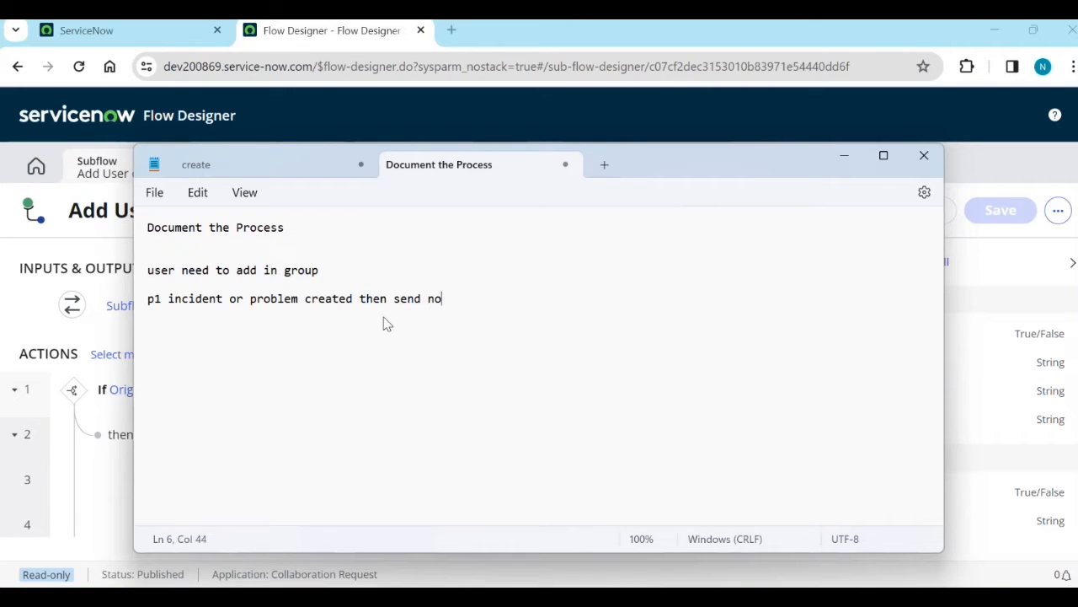
type("tifications")
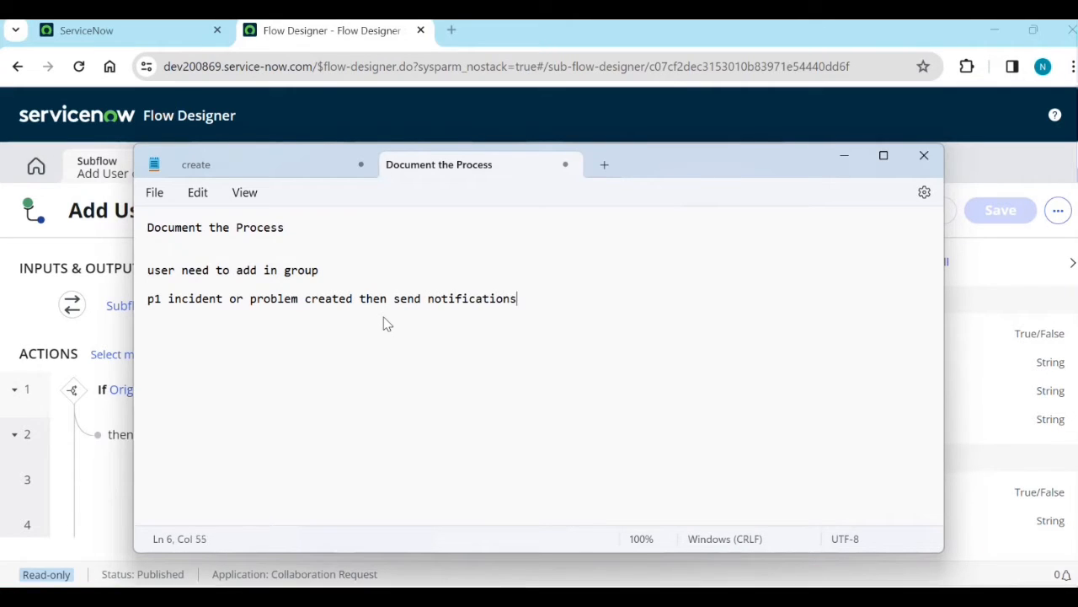
type(" to bulkj ")
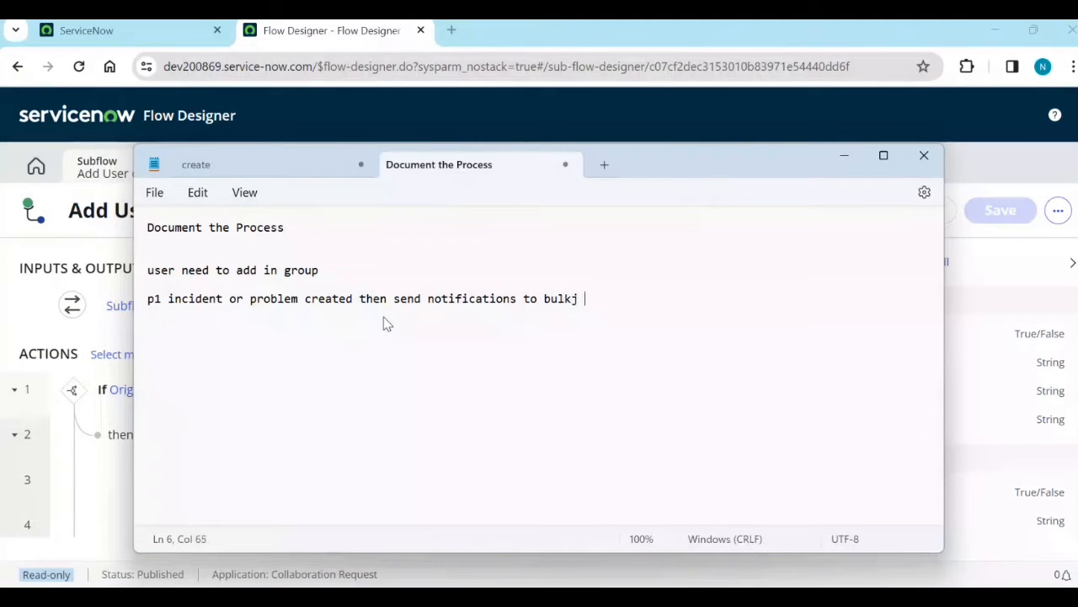
type("of users")
- Add the use case "create a record in incident" on a separate line of the note
key("Return")
key("Return")
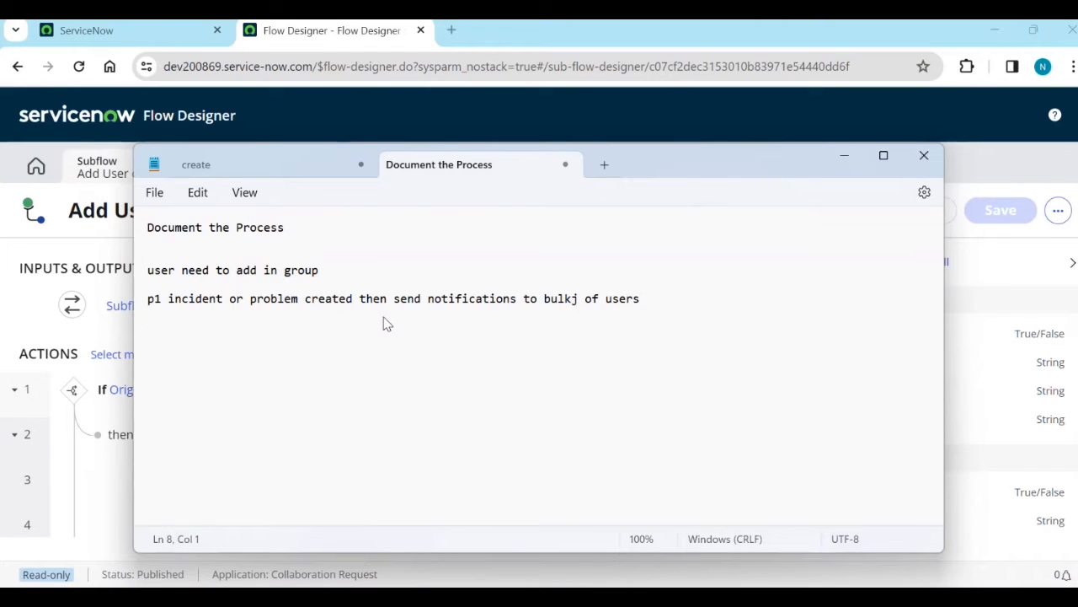
type("create ")
type("i")
type("a record")
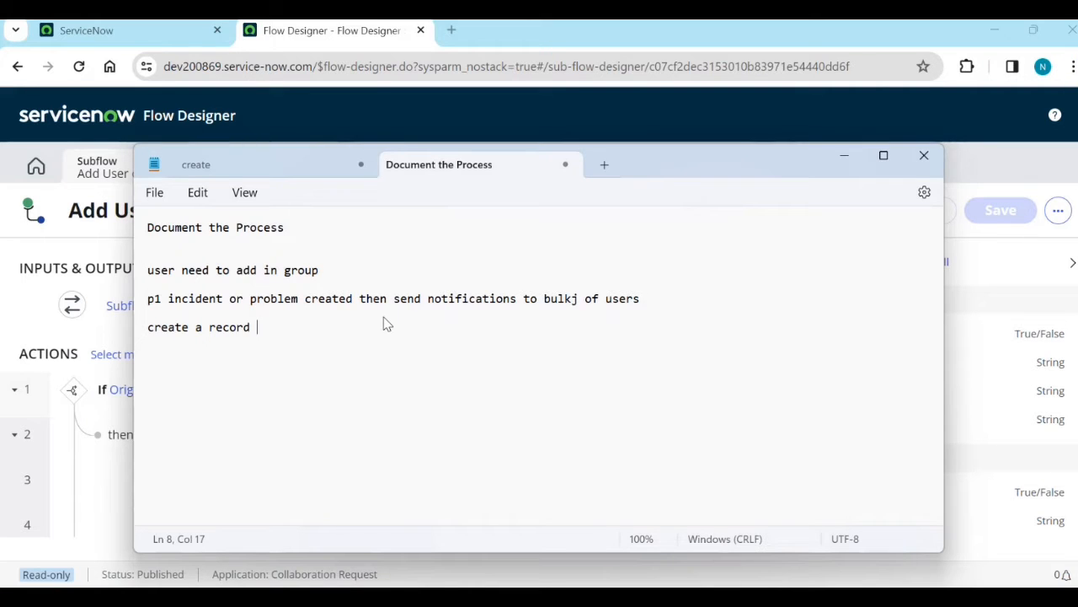
type(" in incident")
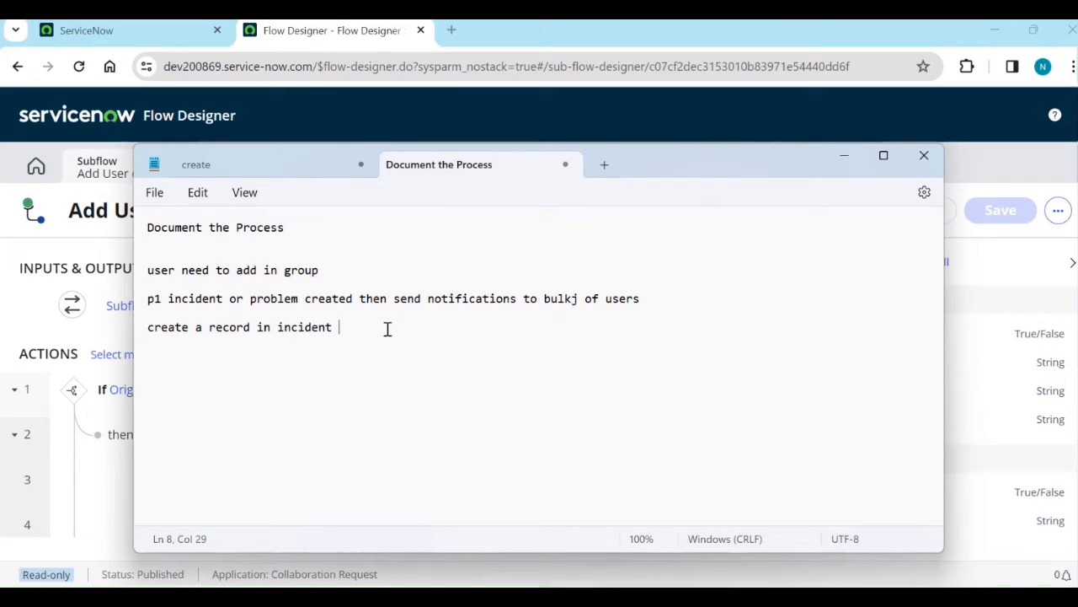
- Add the use case "send approval to manager of the user when ritm is submitted" below the incident record line
key("Return")
key("Return")
key("Return")
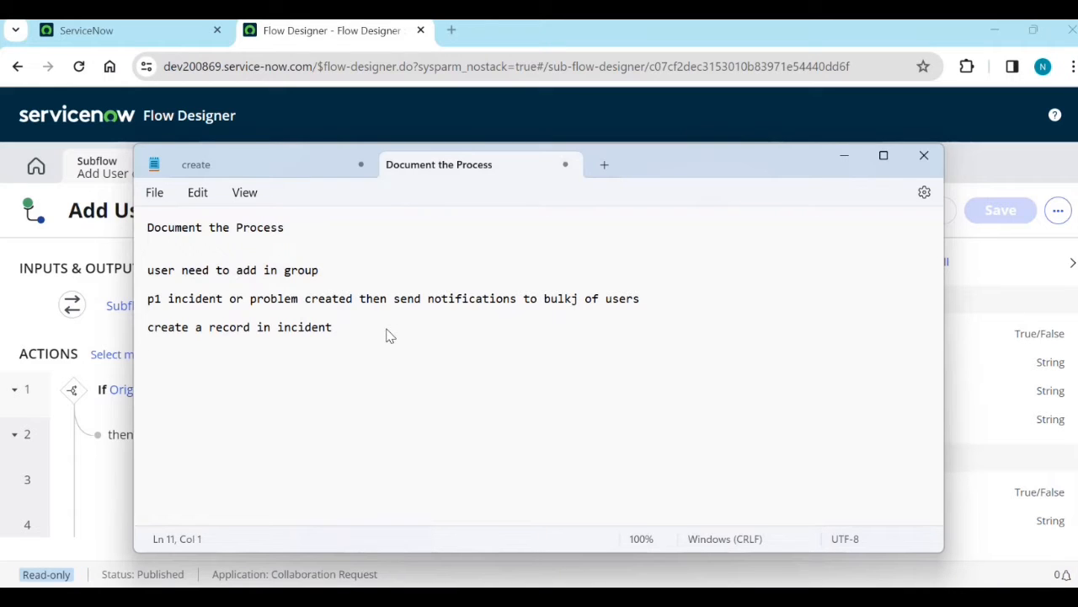
type("send appr")
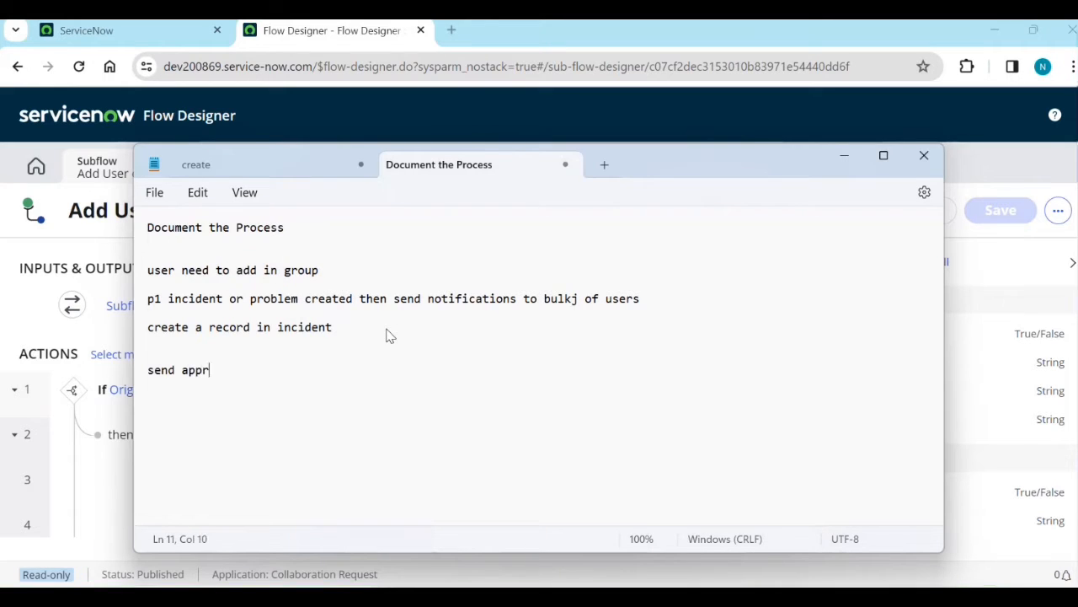
type("oval to ")
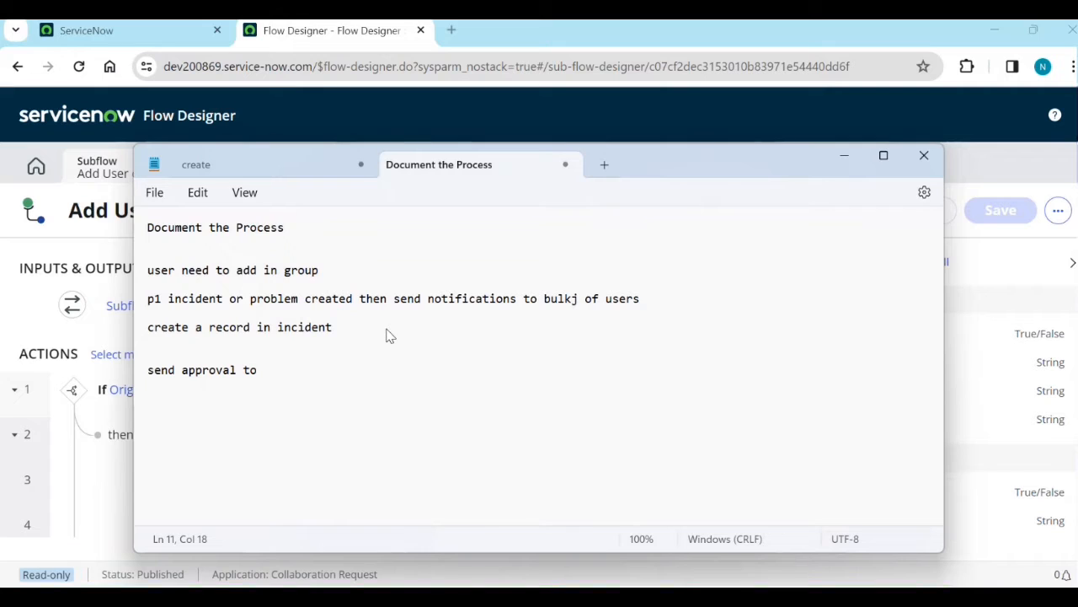
type("man")
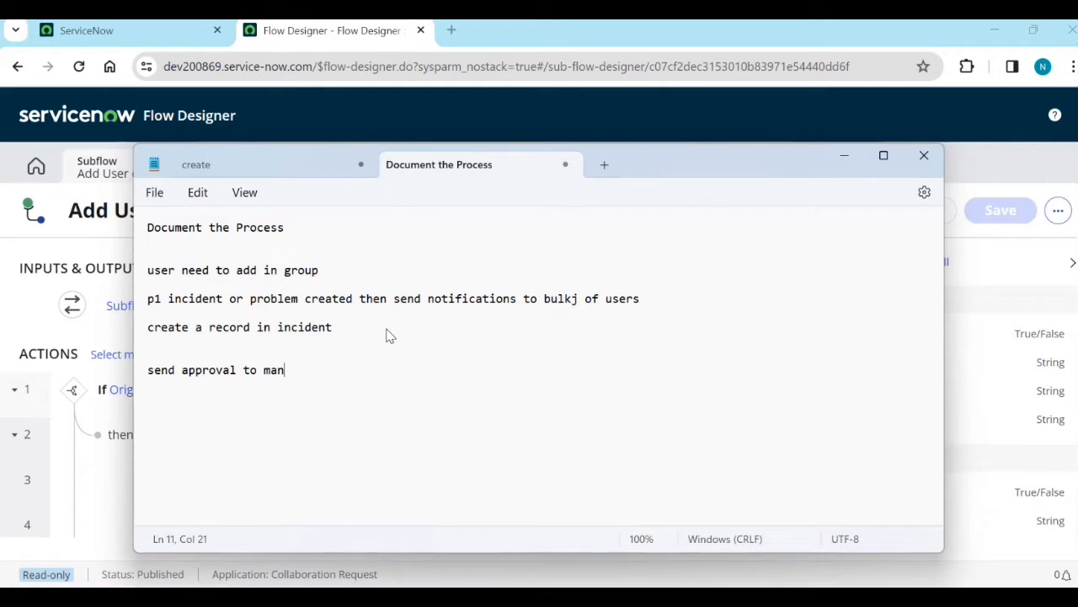
type("ager of th")
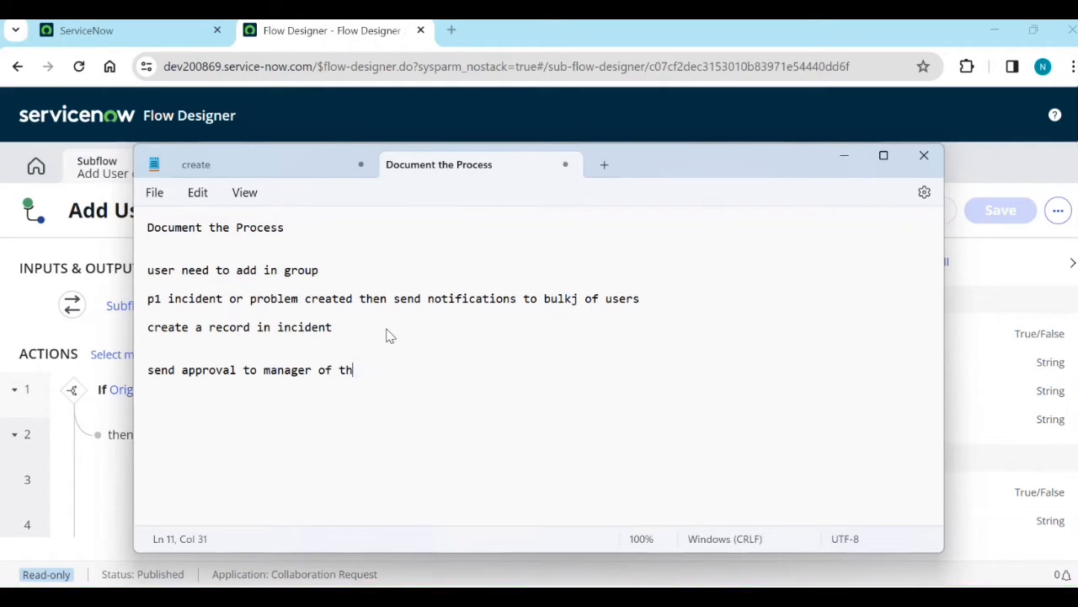
type("e user when ")
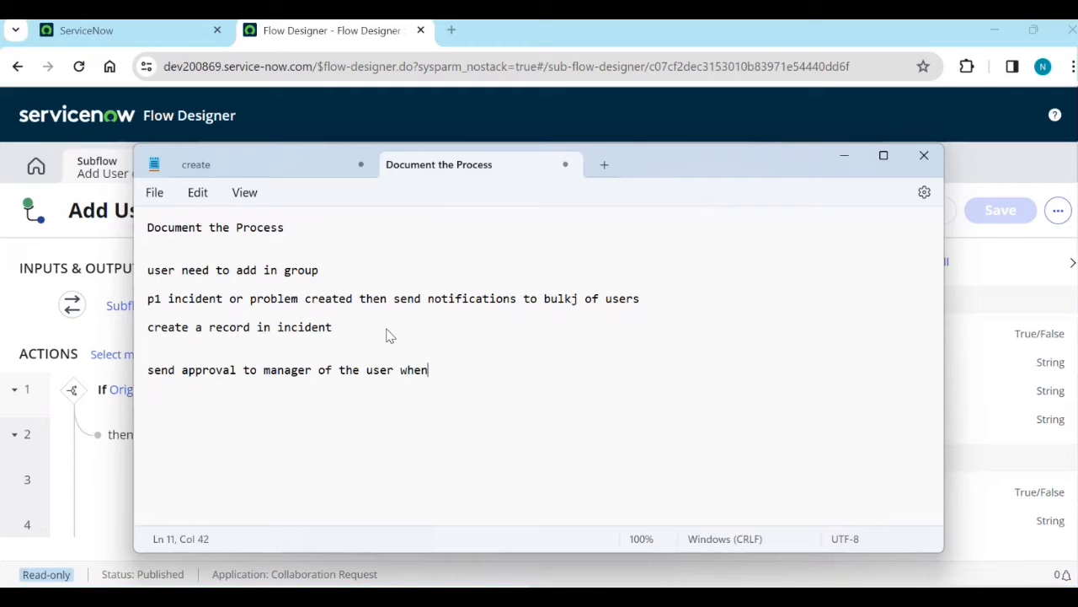
type("ritm is")
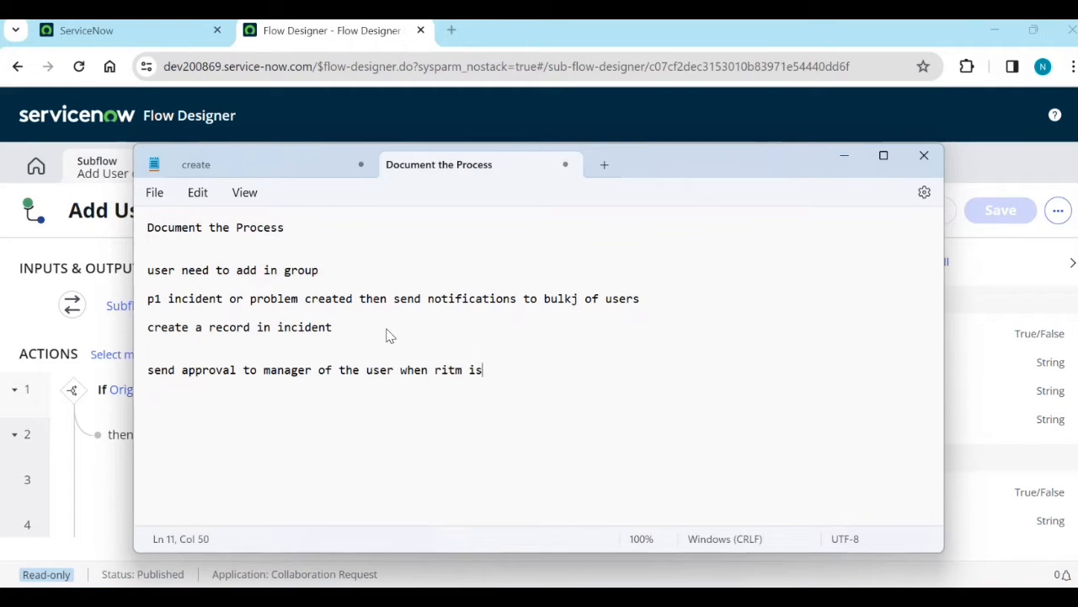
type(" submitted")
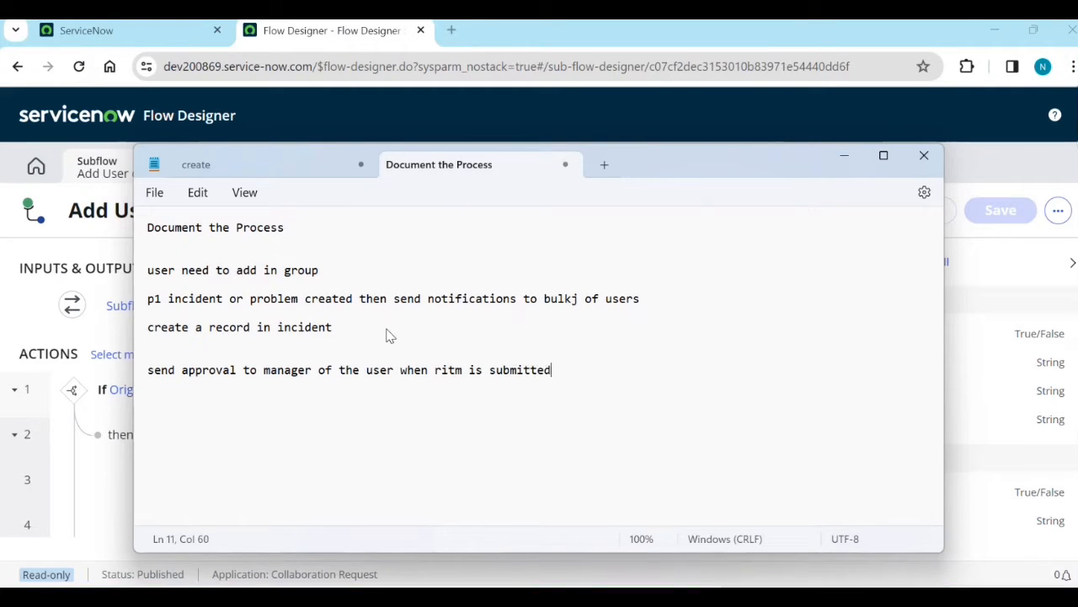
key("Return")
key("Return")
key("Return")
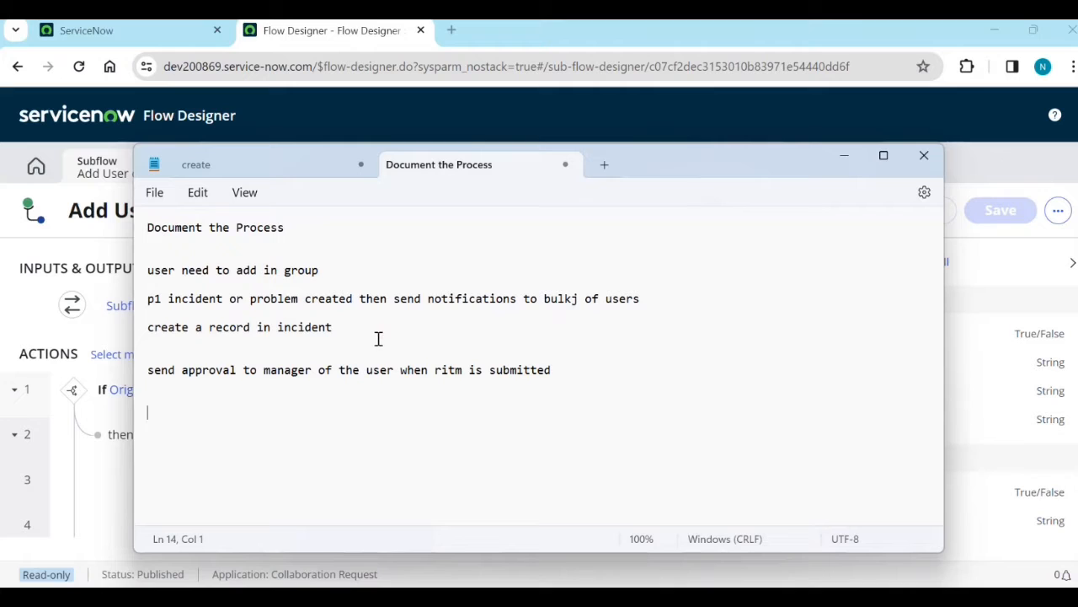
- Highlight the note's "user need to add in group" line, and switch to the ServiceNow home page's application navigator
left_click_drag(319, 269, 147, 270)
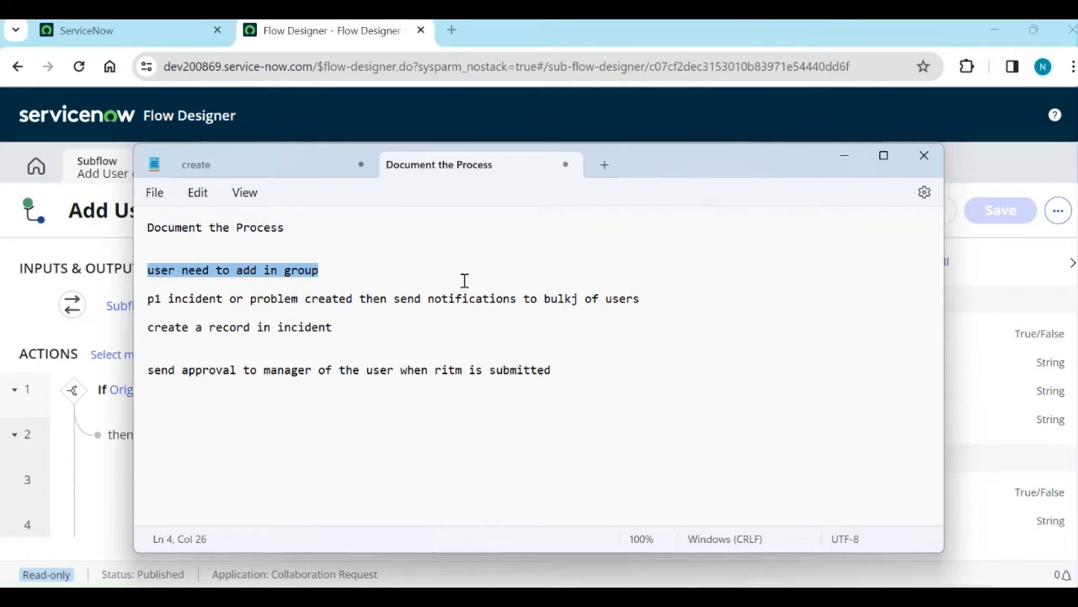
left_click(843, 160)
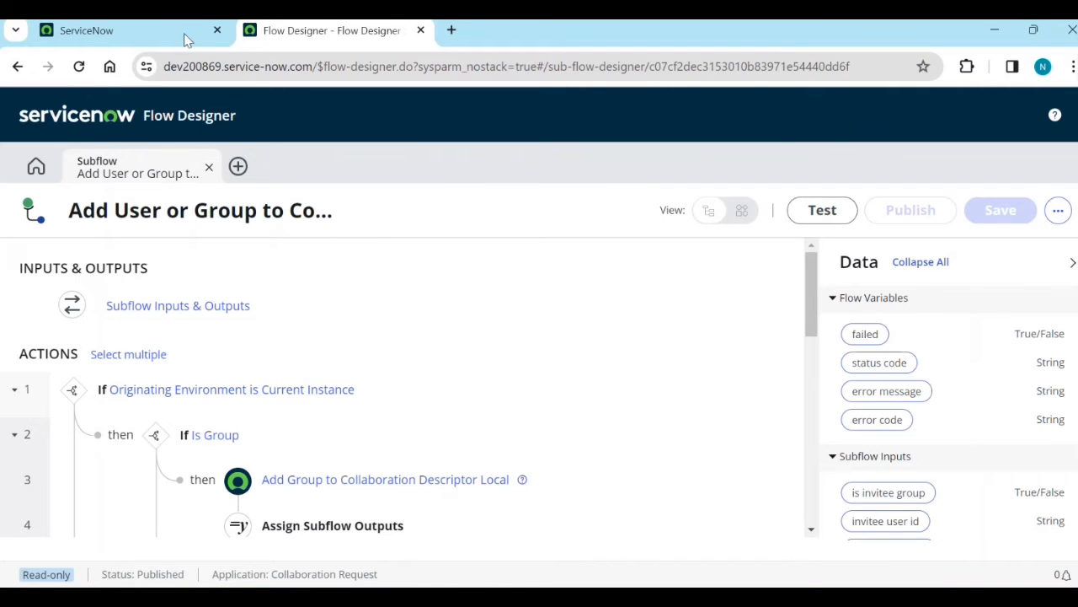
left_click(128, 33)
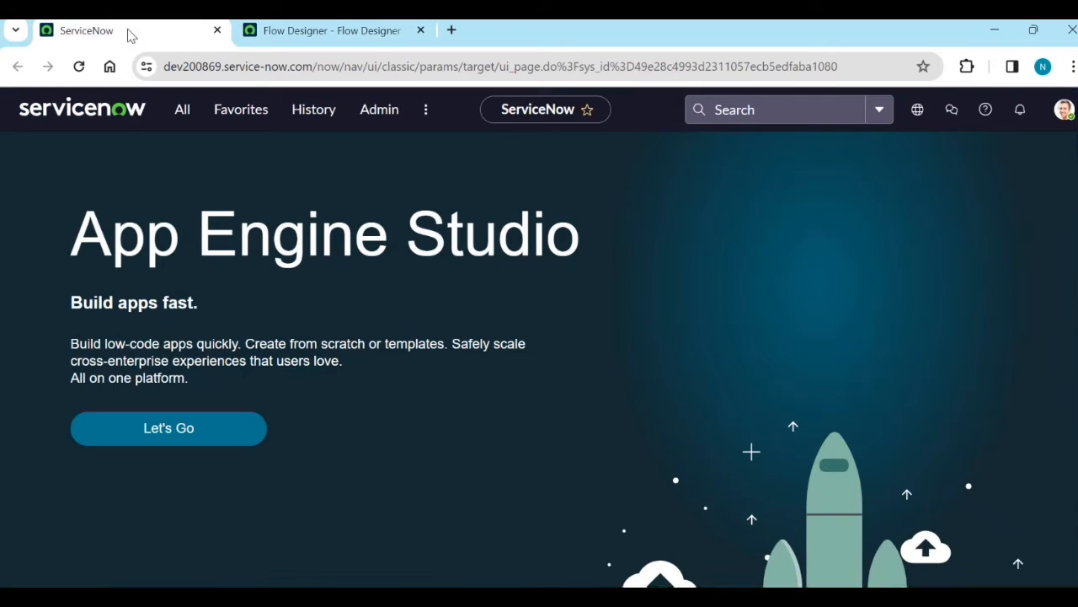
left_click(174, 113)
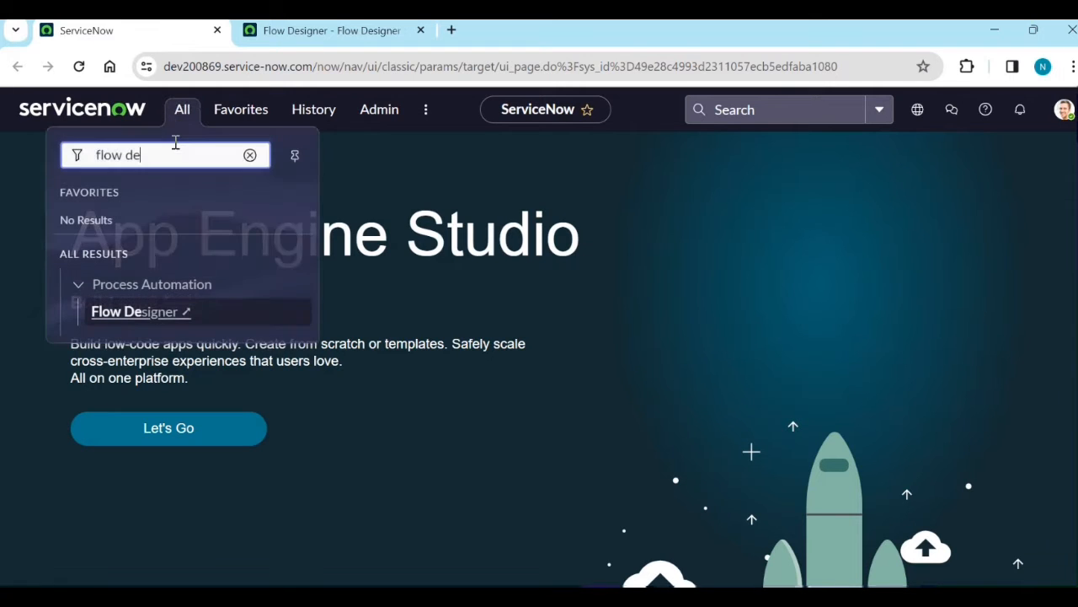
triple_click(171, 153)
type("maintain")
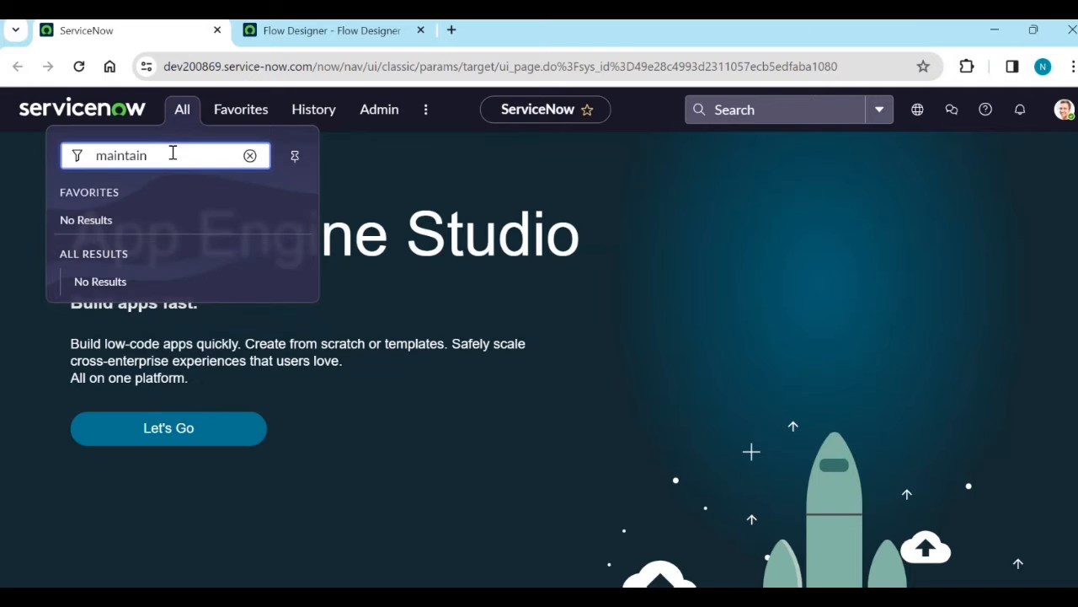
key("BackSpace")
key("BackSpace")
key("BackSpace")
key("BackSpace")
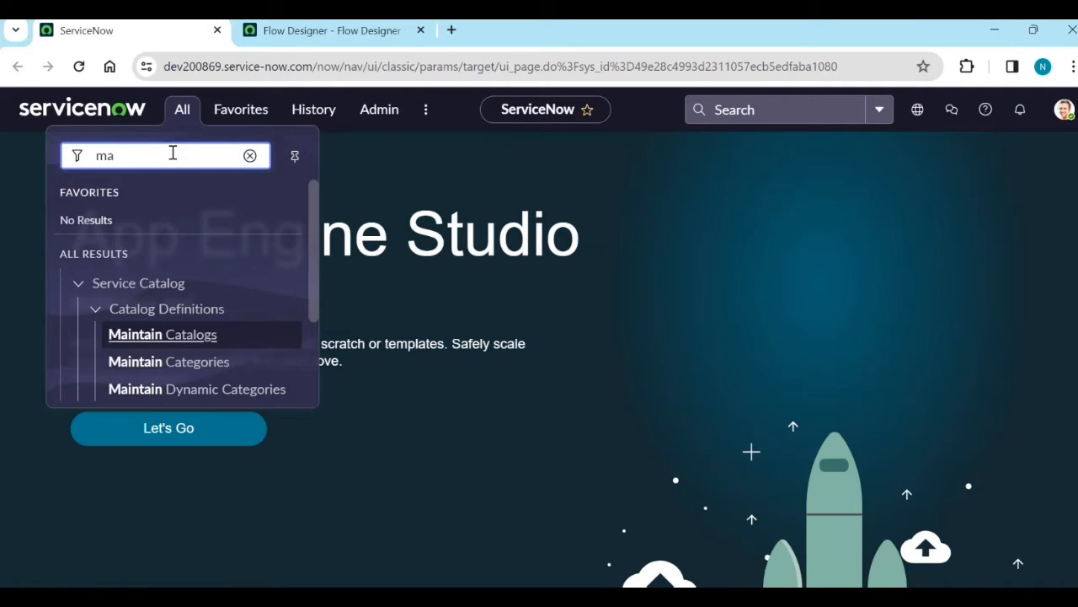
key("BackSpace")
key("BackSpace")
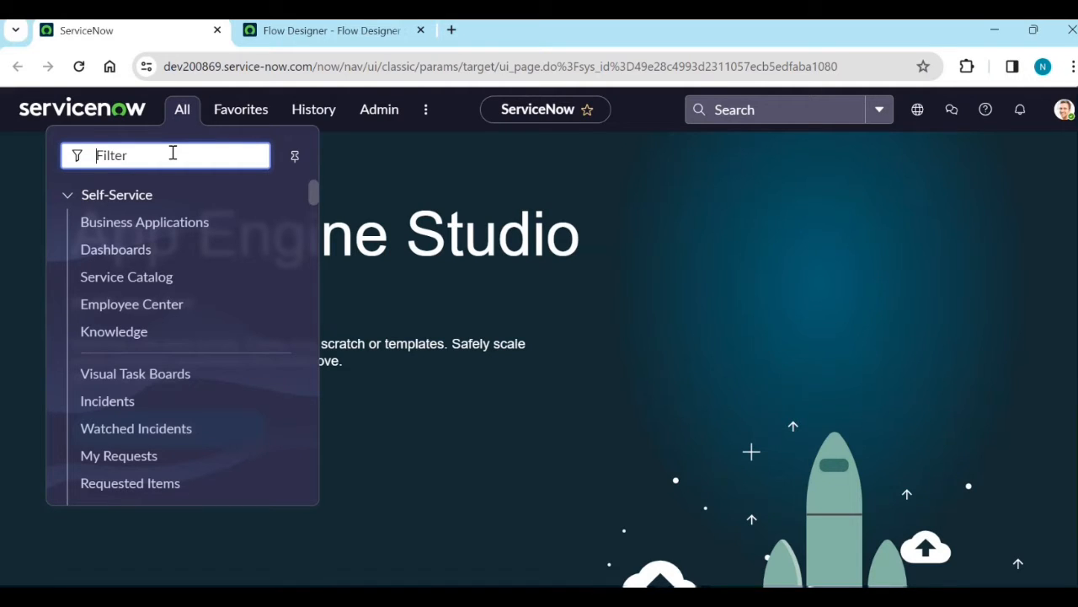
- Filter the application navigator for "users" and view the Users list in a separate browser tab
type("user")
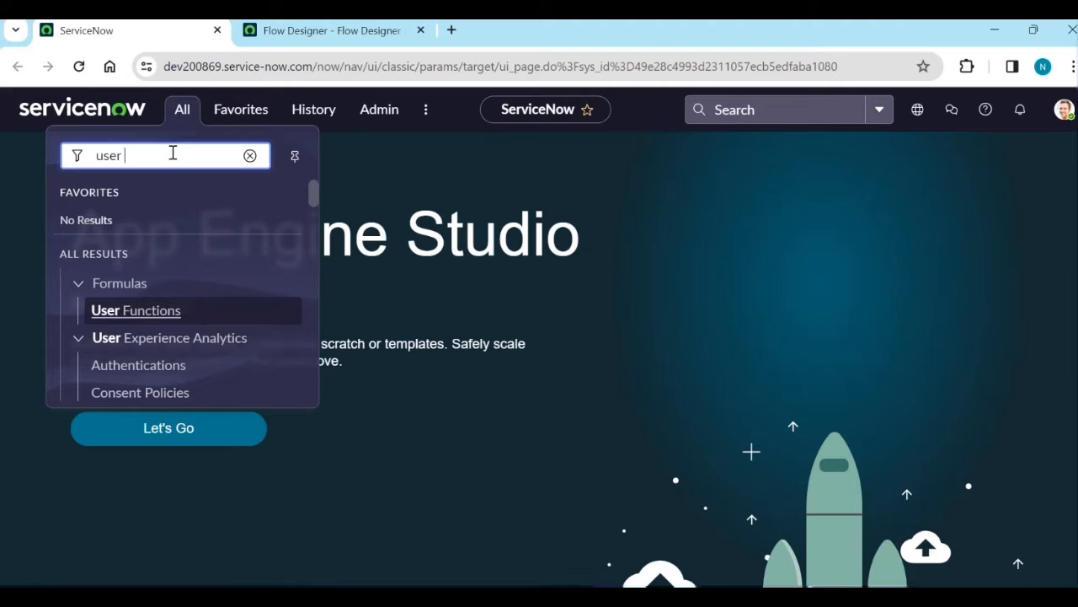
type("t")
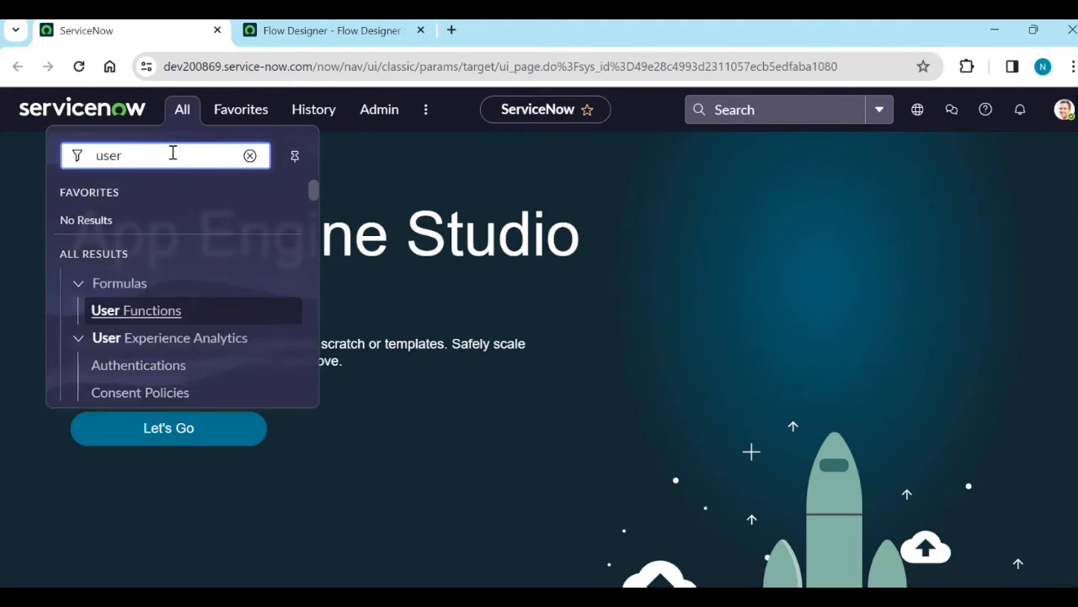
type("s")
scroll(180, 291, "down", 5)
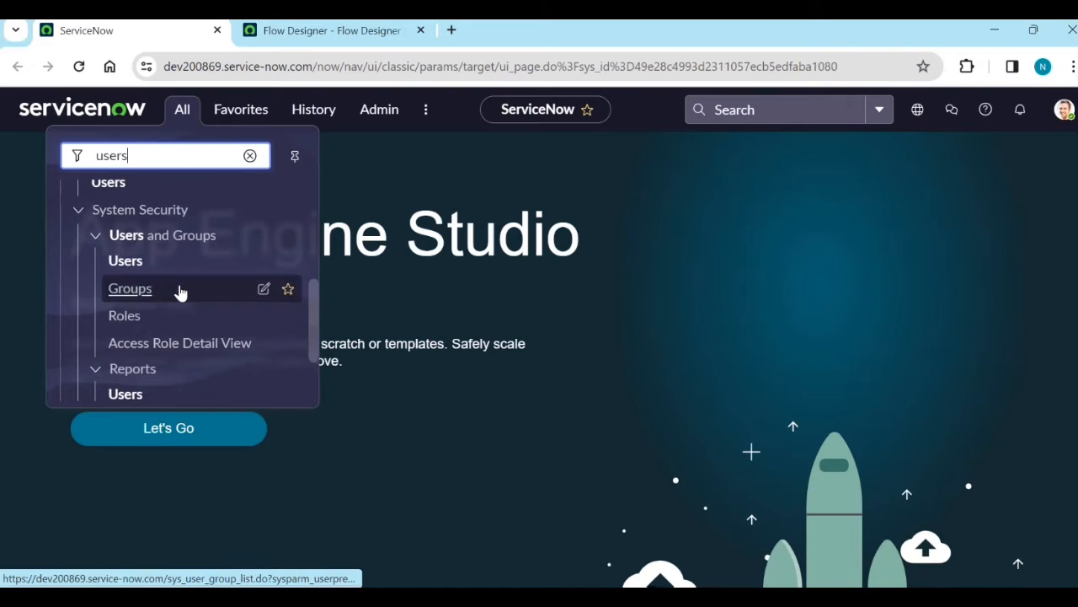
middle_click(108, 371)
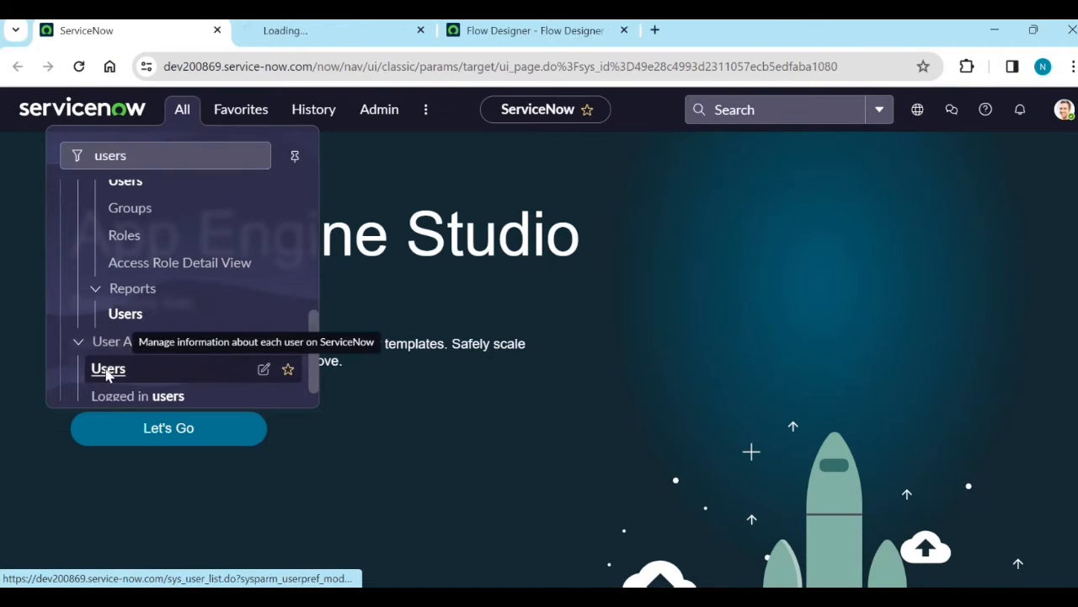
left_click(312, 32)
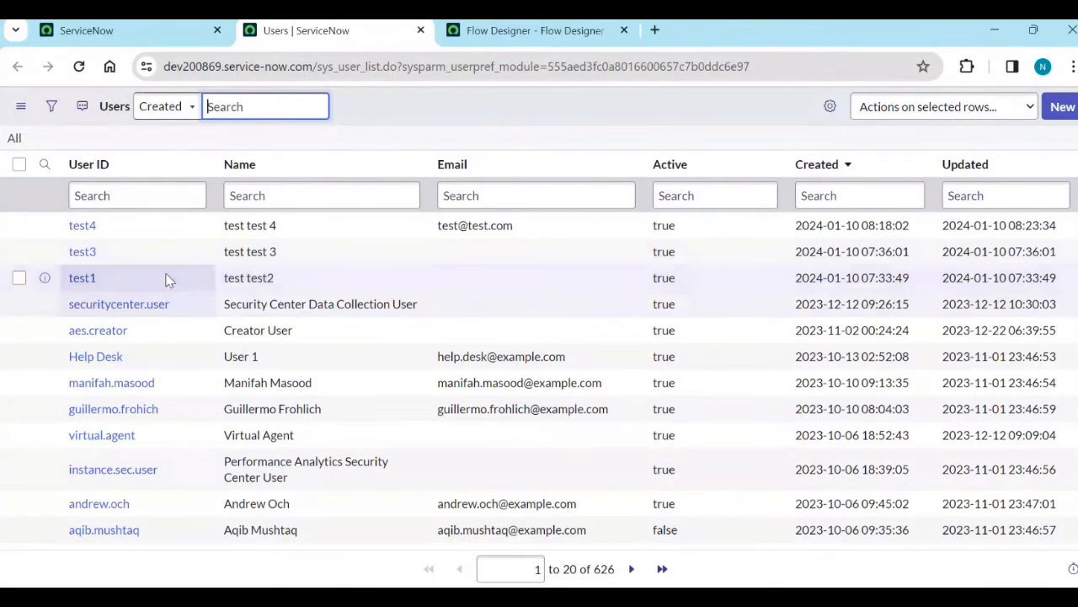
- Return to the Flow Designer home page and show the list of flows
left_click(524, 38)
left_click(35, 169)
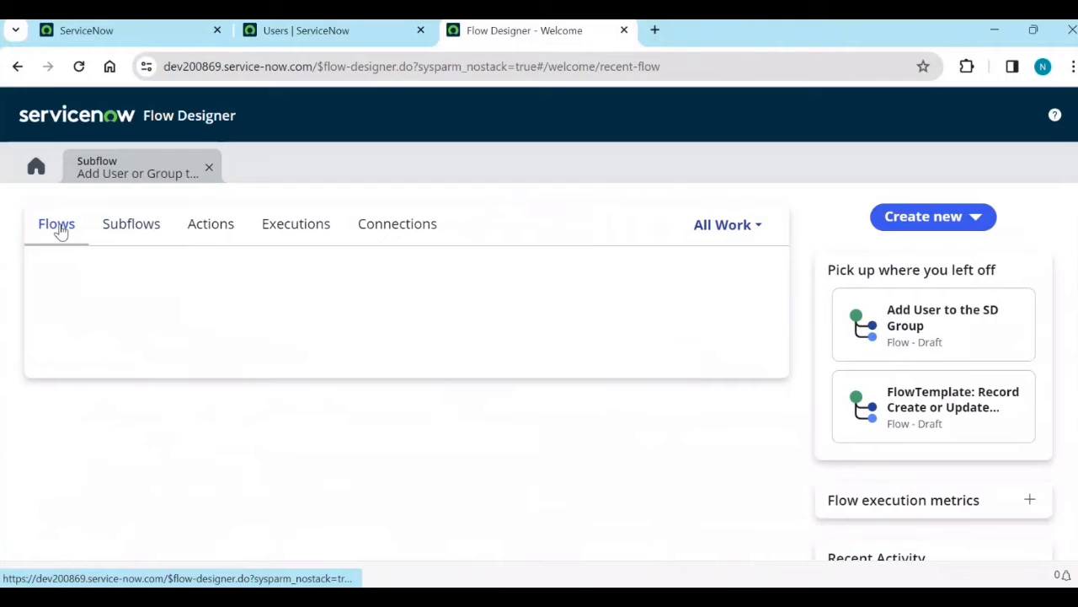
left_click(59, 232)
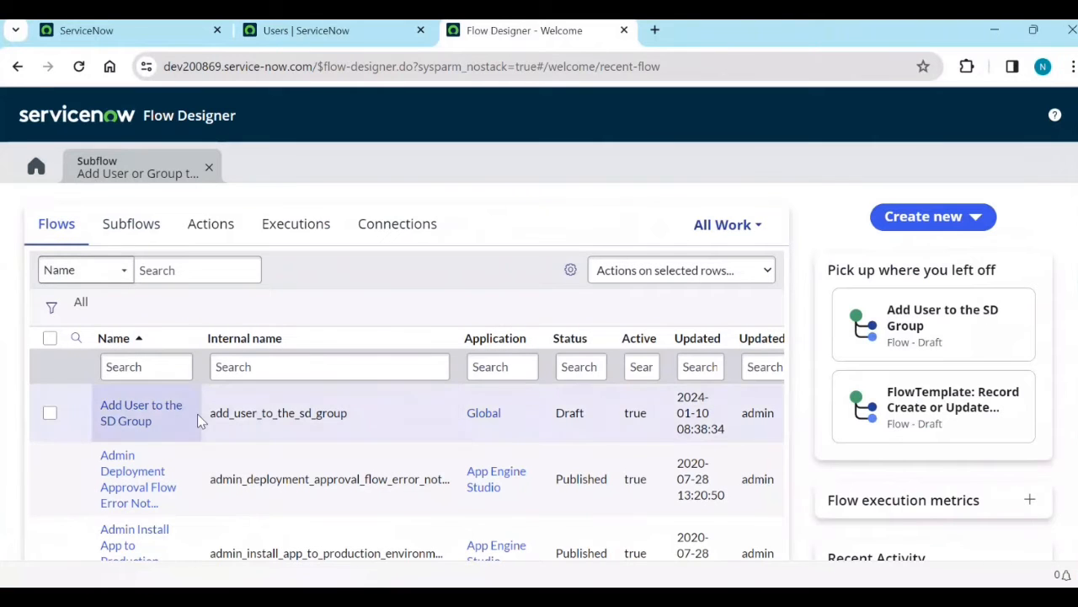
- Open the "Add User to the SD Group" flow and review its daily trigger, user lookup and group member creation actions
left_click(700, 341)
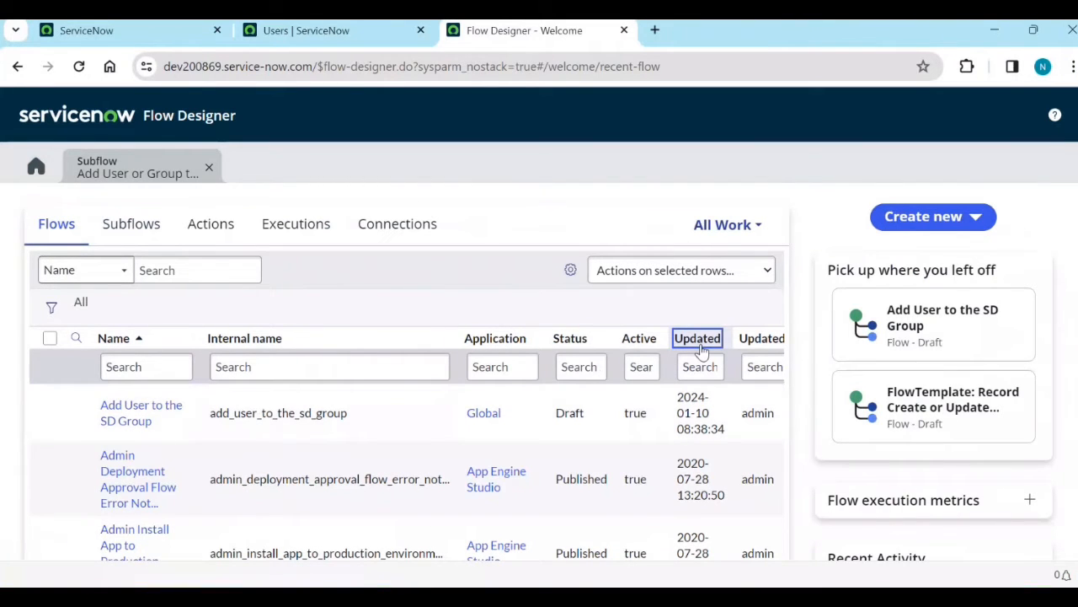
left_click(140, 412)
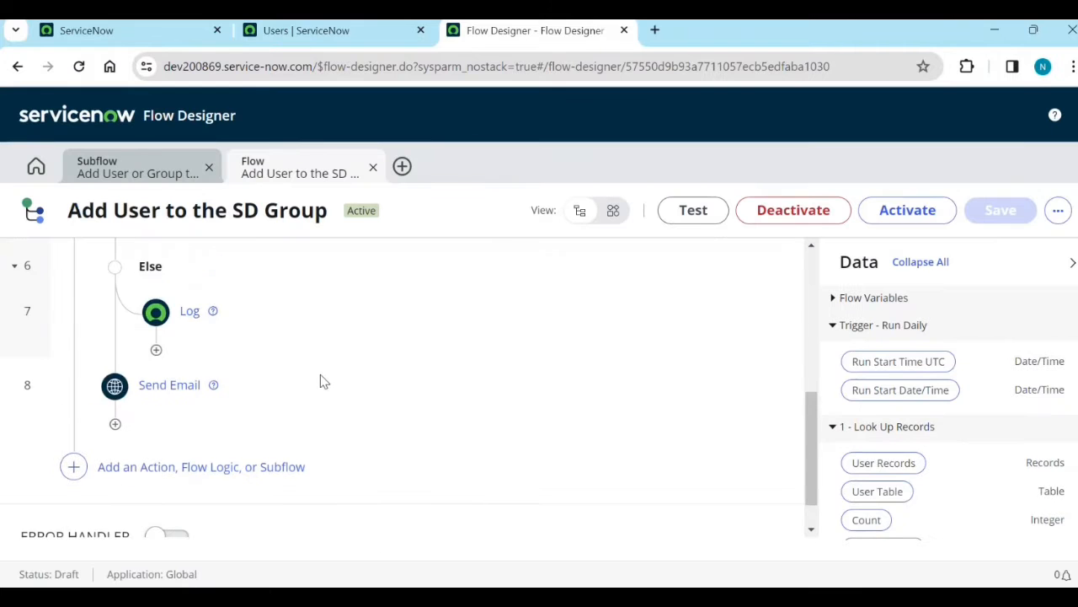
scroll(323, 381, "up", 10)
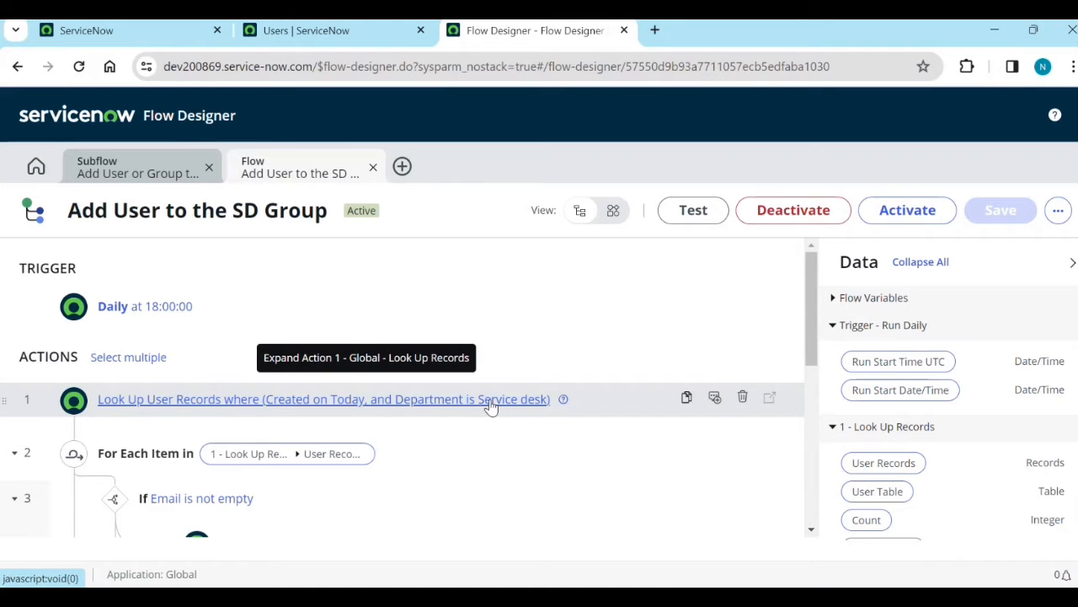
scroll(417, 410, "down", 3)
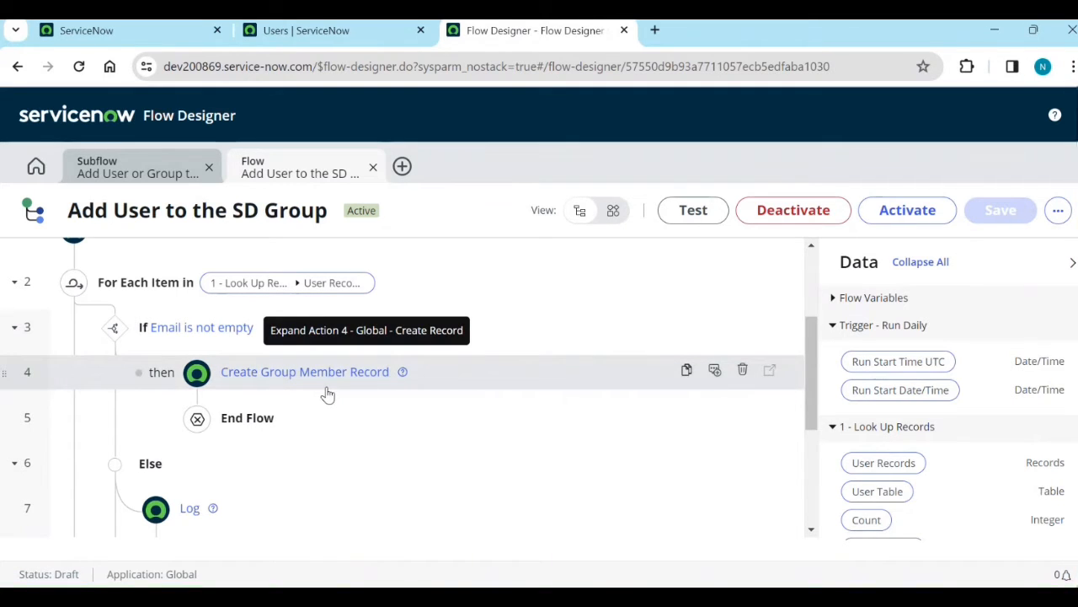
scroll(350, 406, "up", 3)
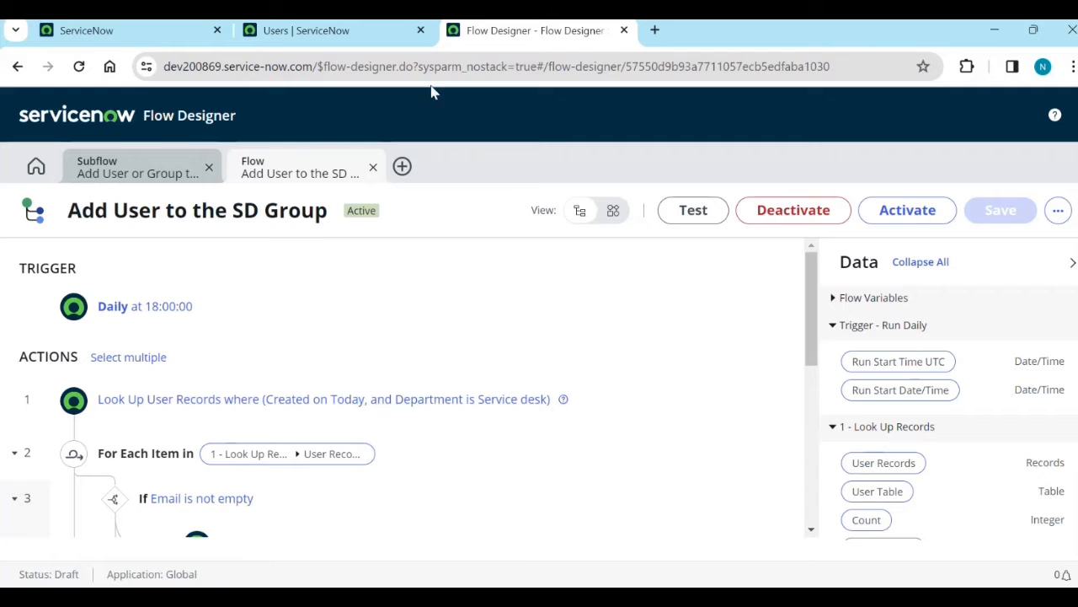
- Start a new user record from the Users list and look over the available departments in the Department lookup
left_click(339, 38)
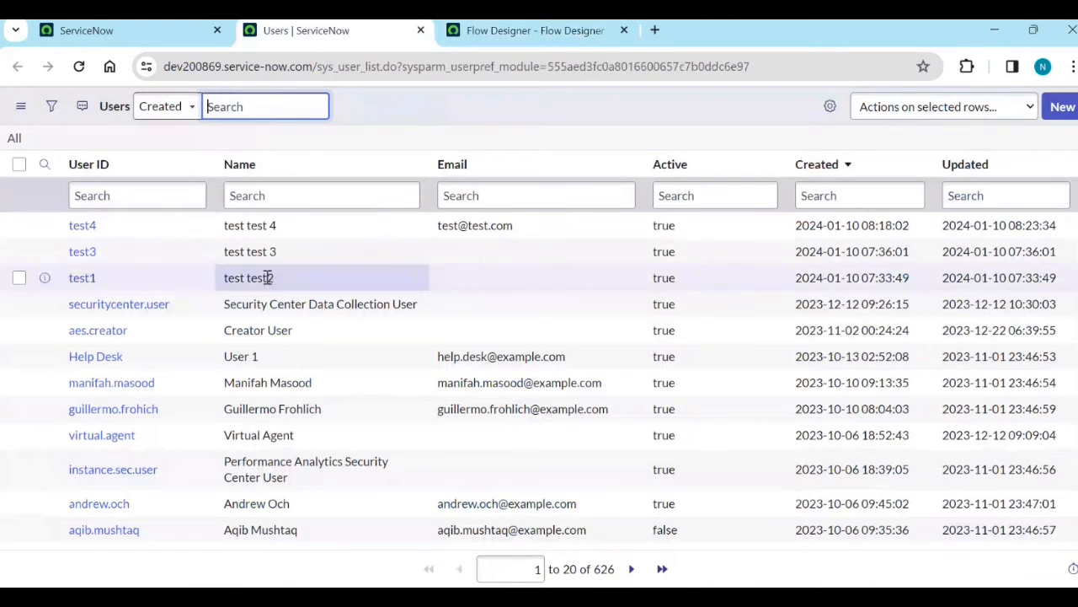
left_click_drag(270, 277, 345, 263)
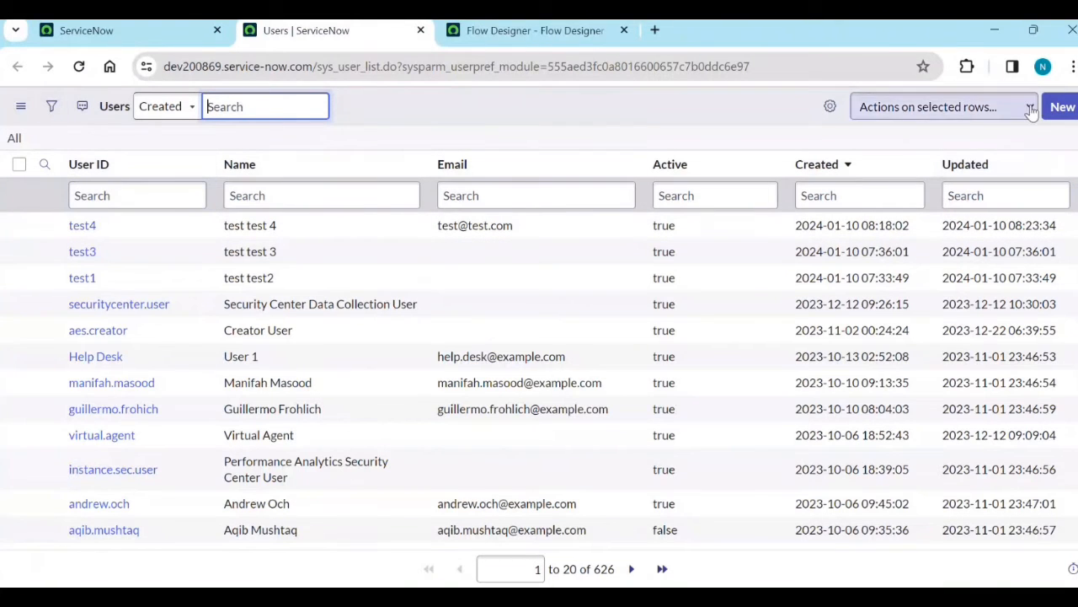
left_click(1063, 107)
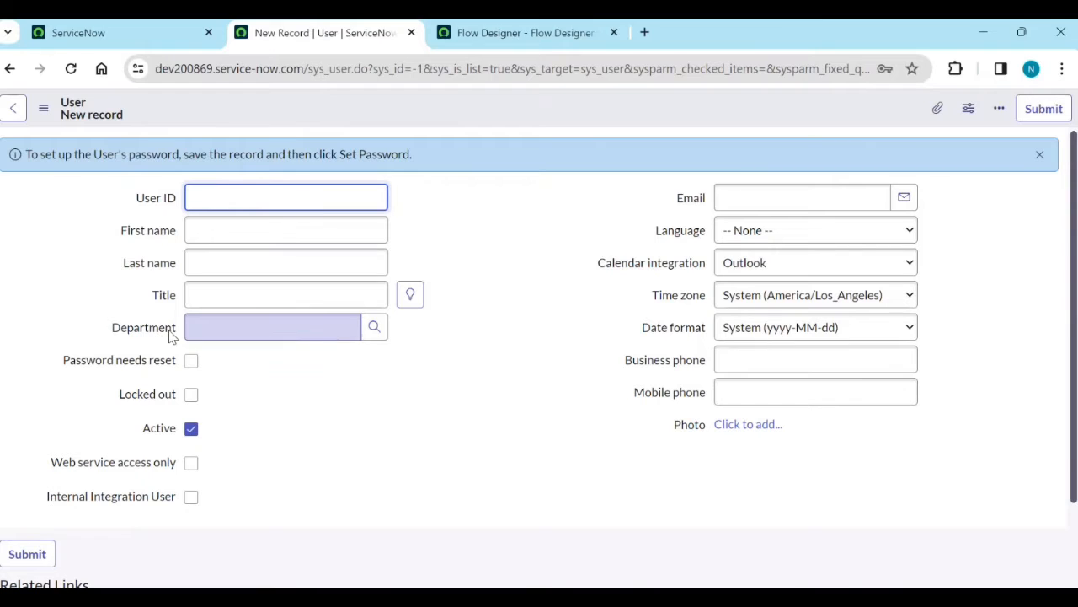
left_click(374, 339)
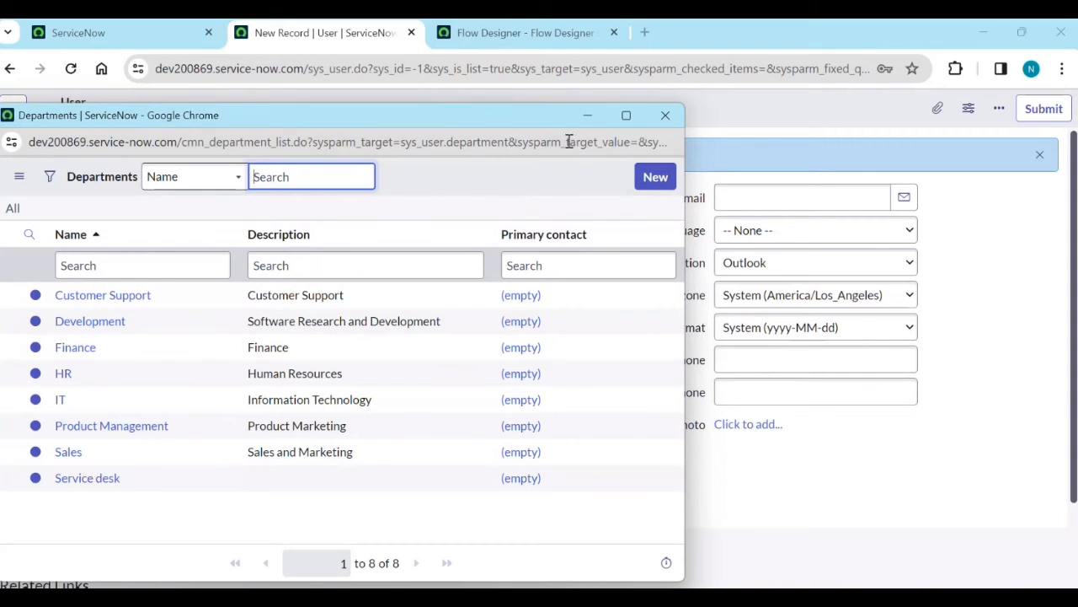
left_click(587, 123)
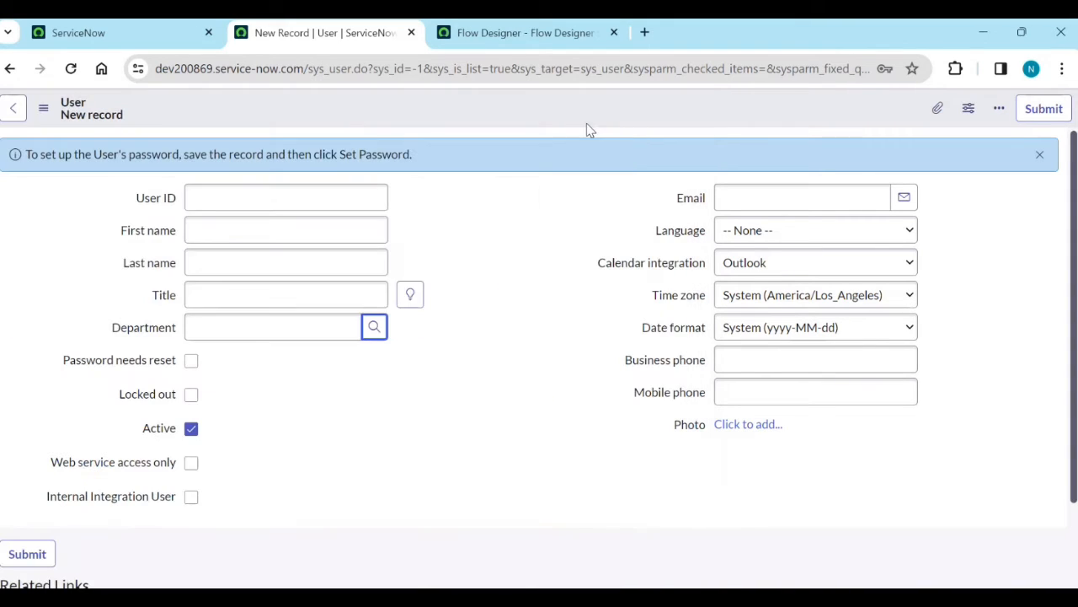
- Filter the application navigator for "groups" and view the User Administration Groups list in a separate browser tab
left_click(141, 32)
left_click(174, 112)
double_click(164, 156)
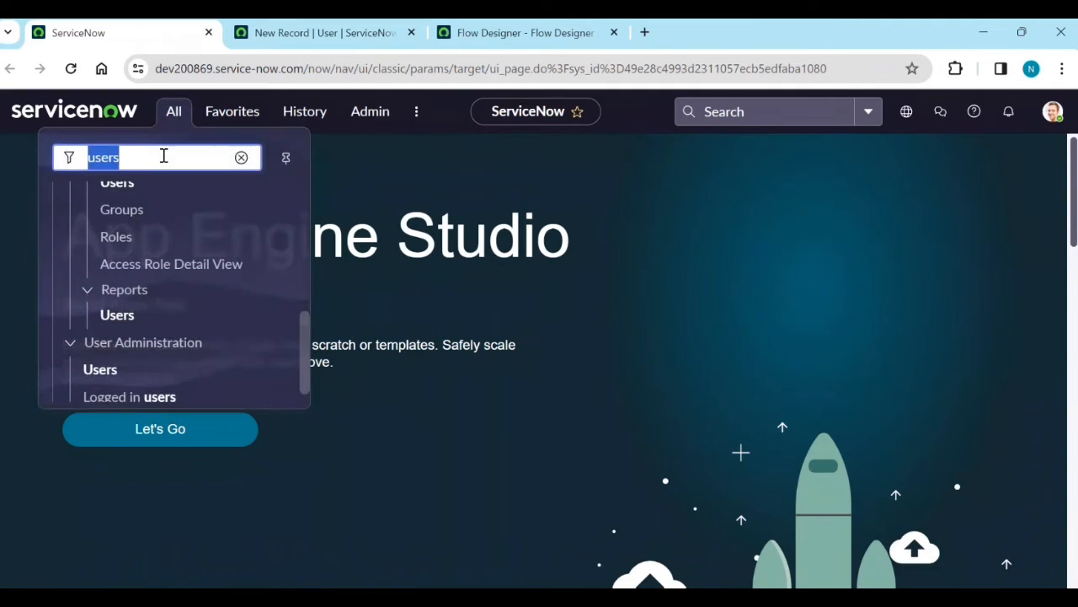
type("groups")
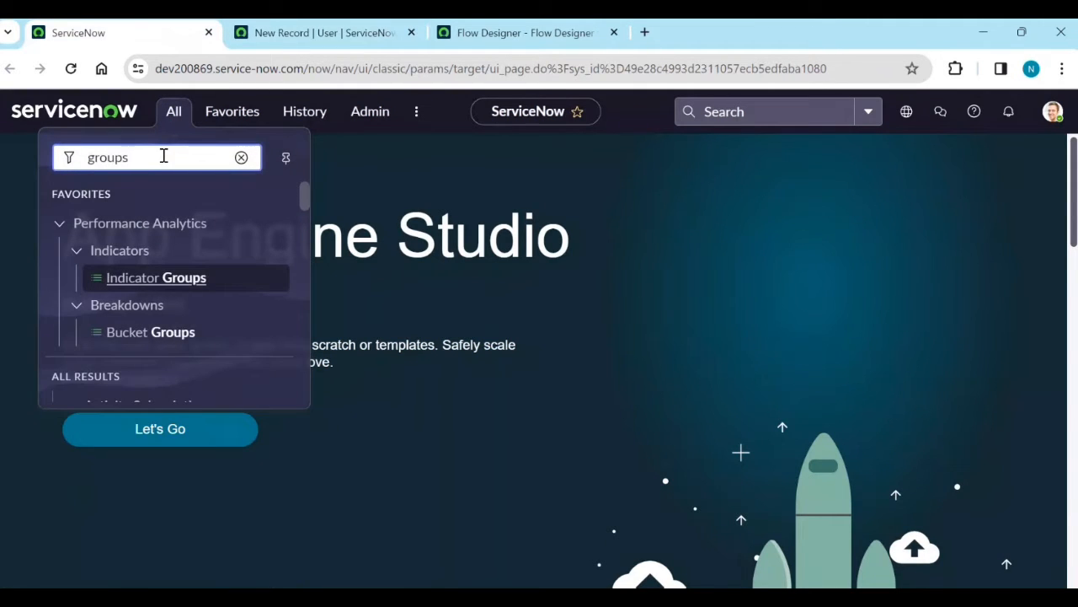
scroll(168, 318, "down", 15)
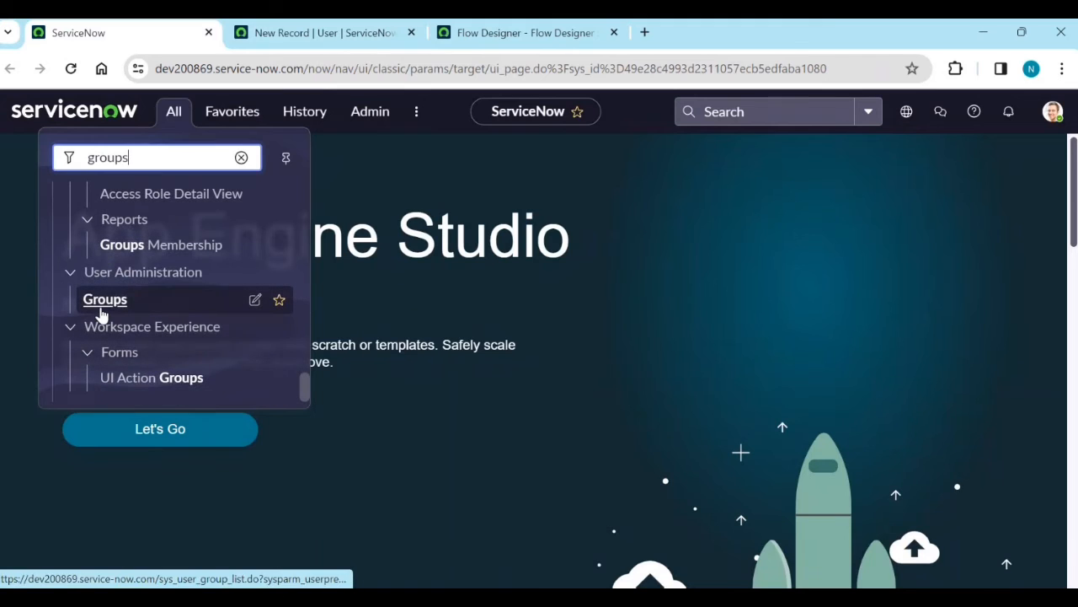
middle_click(101, 312)
left_click(284, 42)
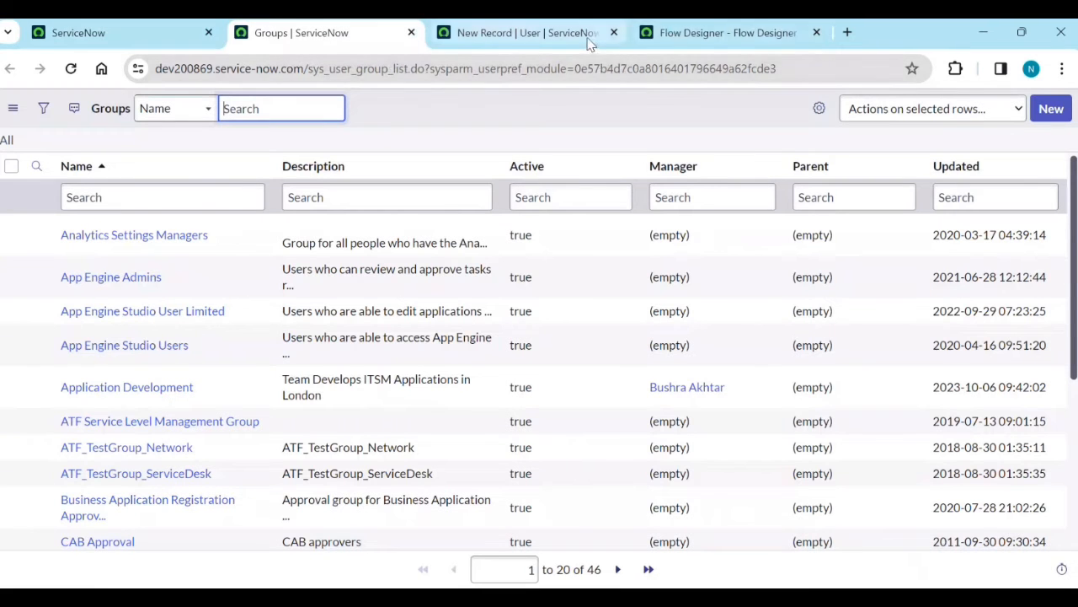
- Copy the Customer Support department name from the new user's Department lookup and filter the Groups list by that name
left_click(589, 34)
left_click(375, 326)
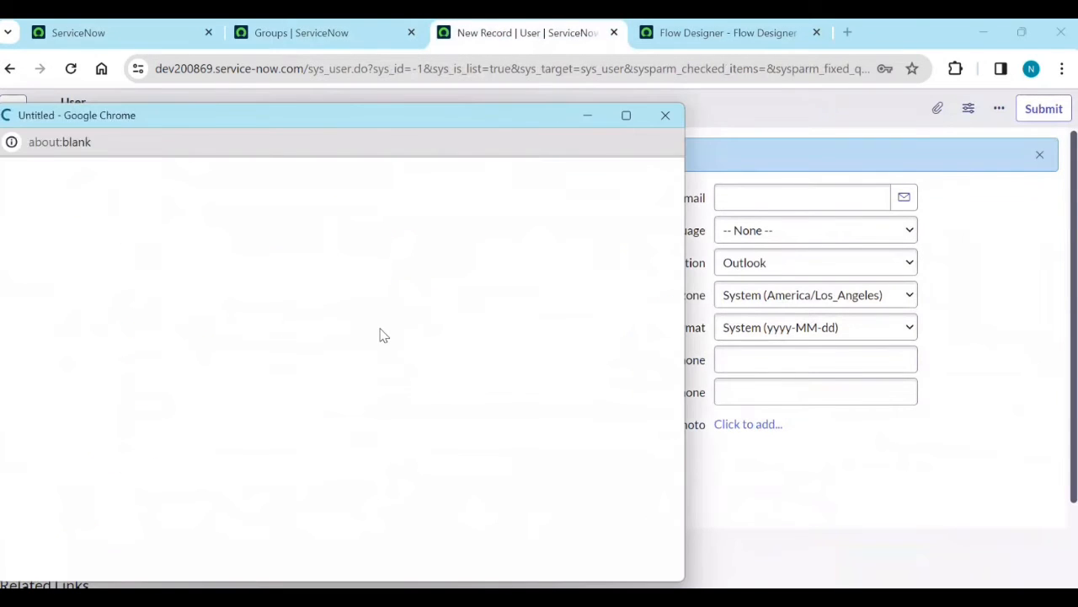
left_click_drag(160, 297, 49, 300)
key("ctrl+c")
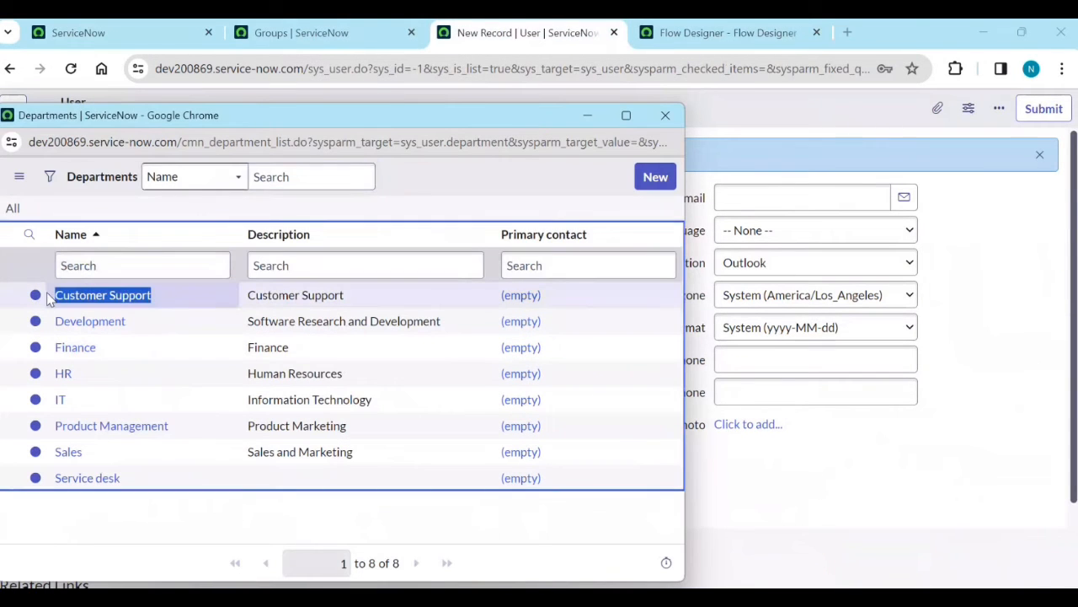
left_click(295, 33)
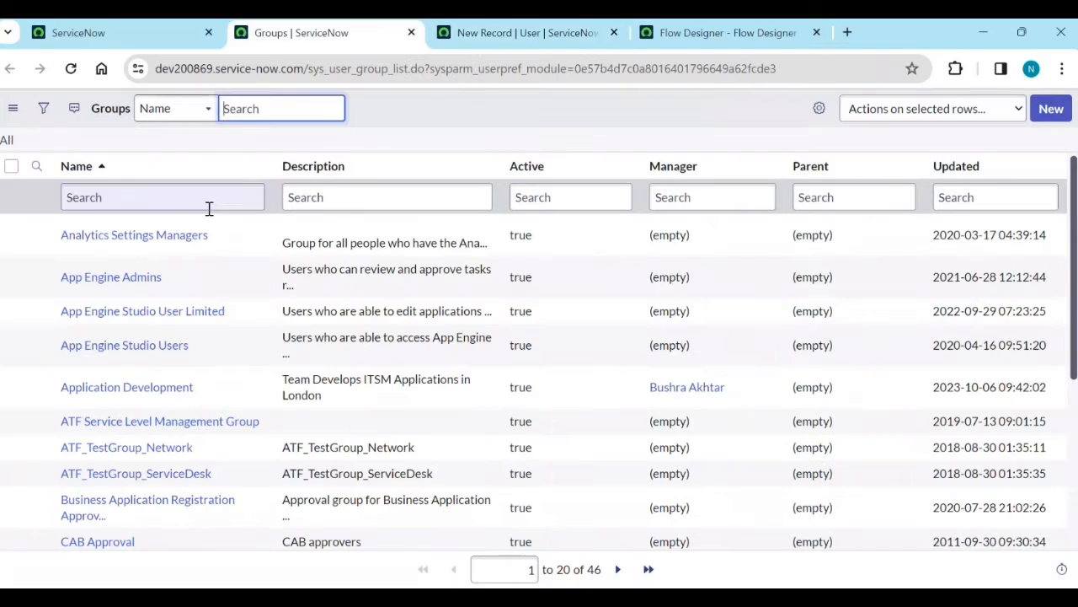
left_click(116, 208)
key("ctrl+v")
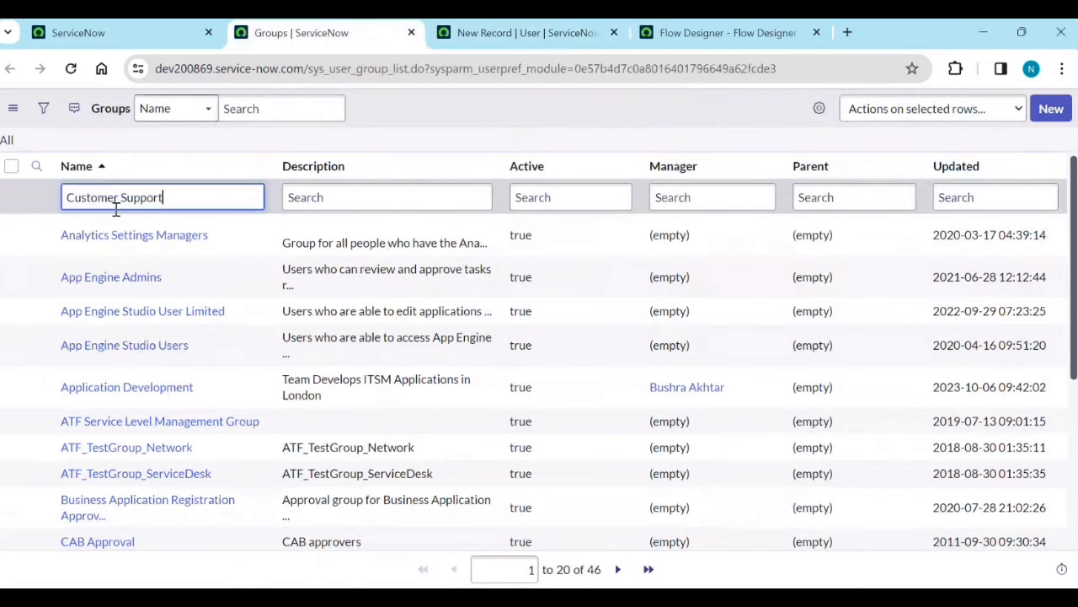
key("Return")
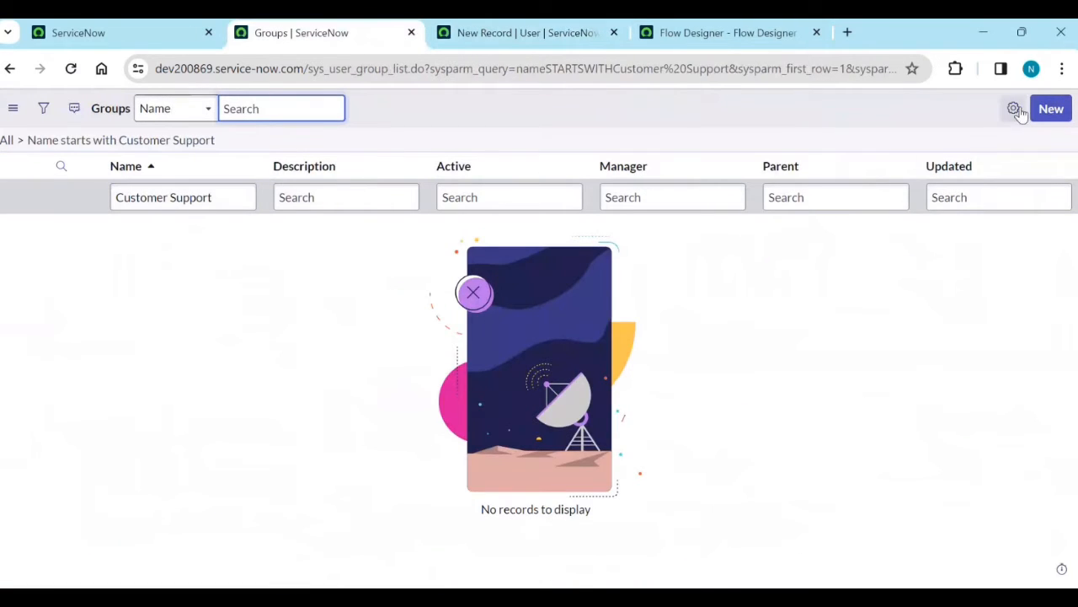
- Create a group named "Customer Support" with User 1 as its manager and submit it
left_click(1050, 108)
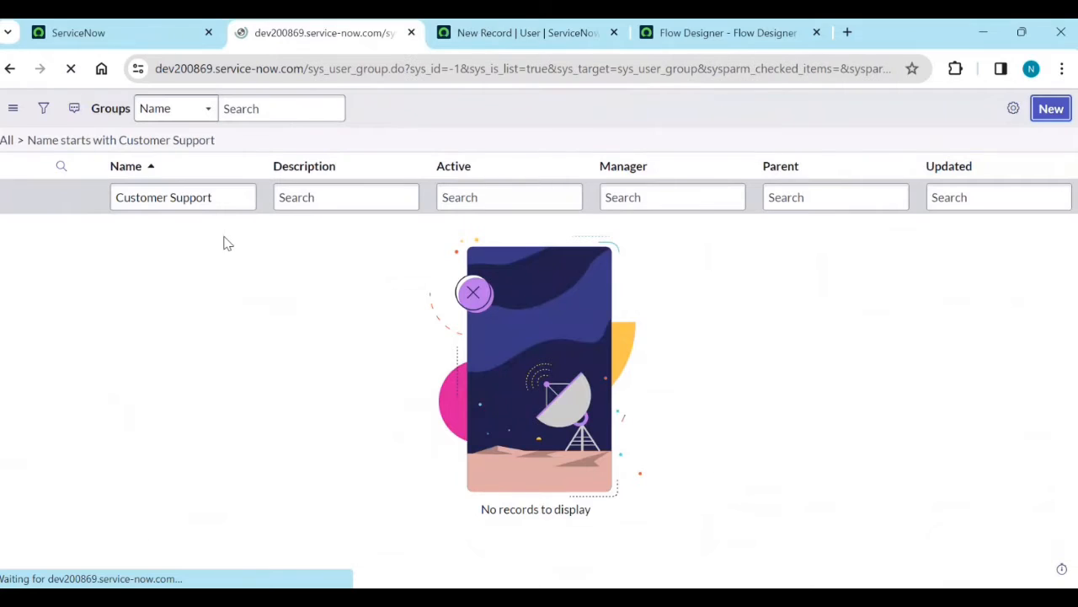
key("ctrl+v")
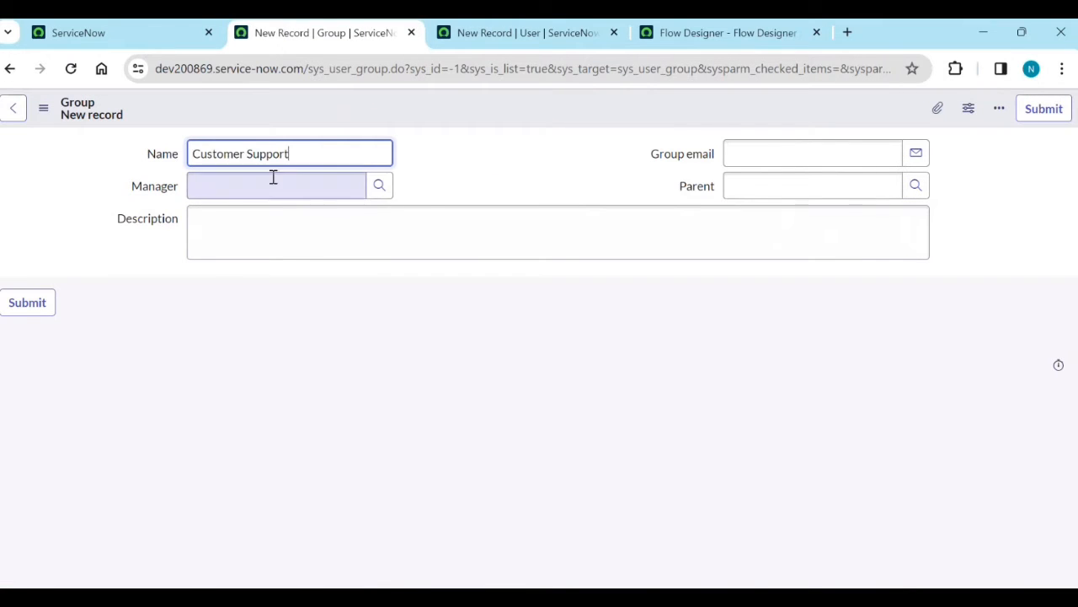
left_click(498, 177)
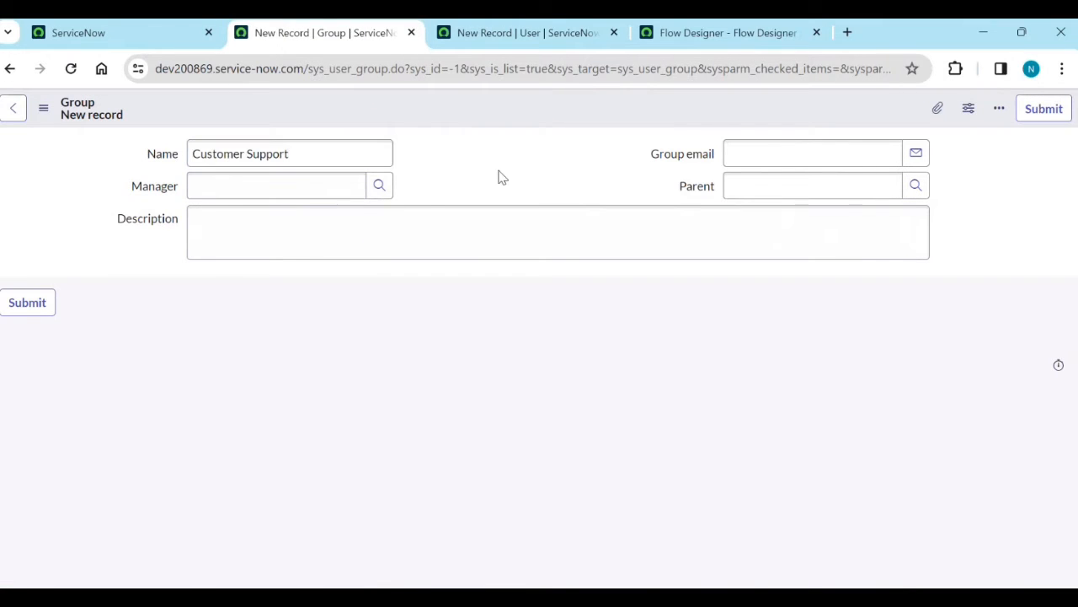
left_click(379, 185)
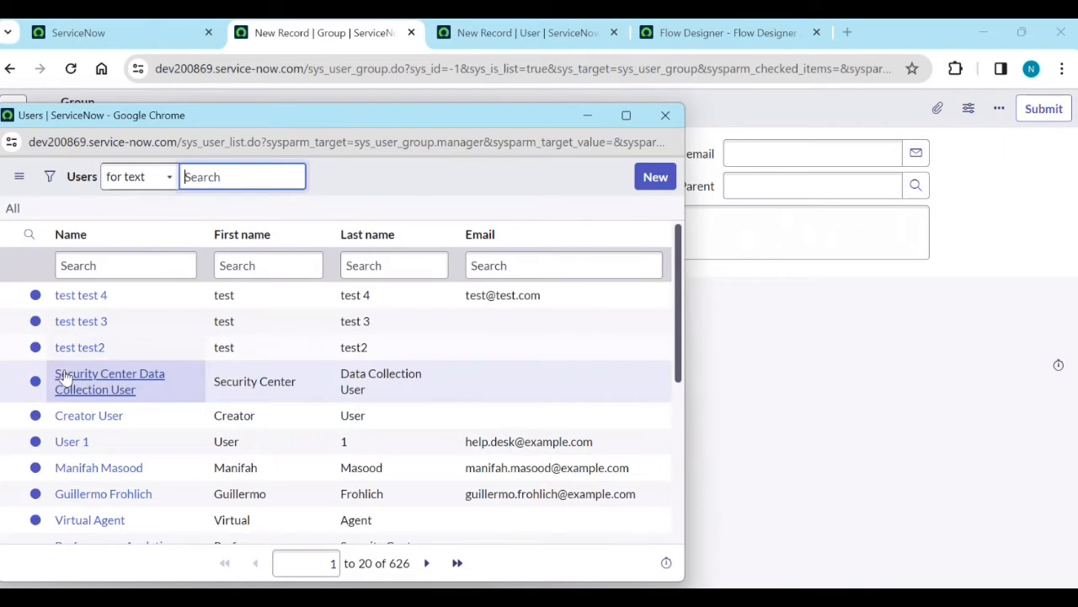
left_click(72, 441)
left_click(607, 154)
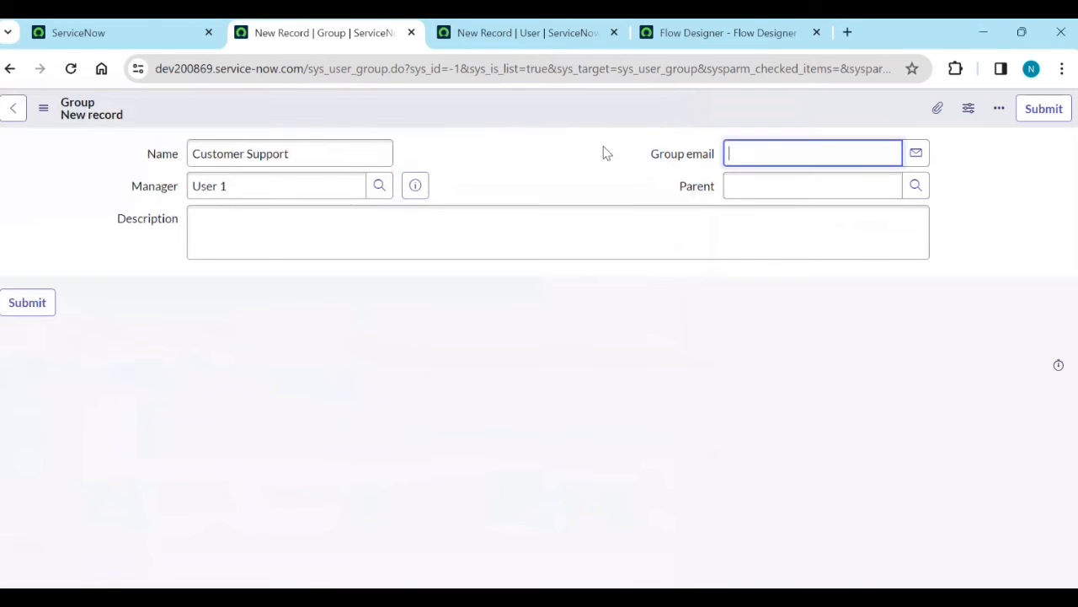
left_click(1047, 111)
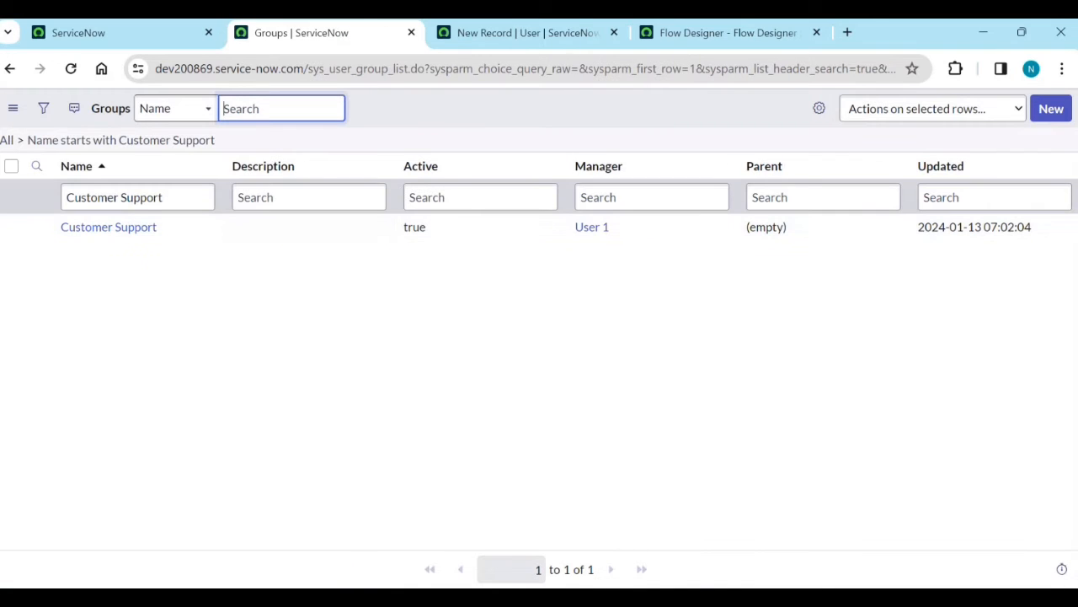
- Start another group record and name it "Development", copying the name from the user form's Department lookup
left_click(1050, 110)
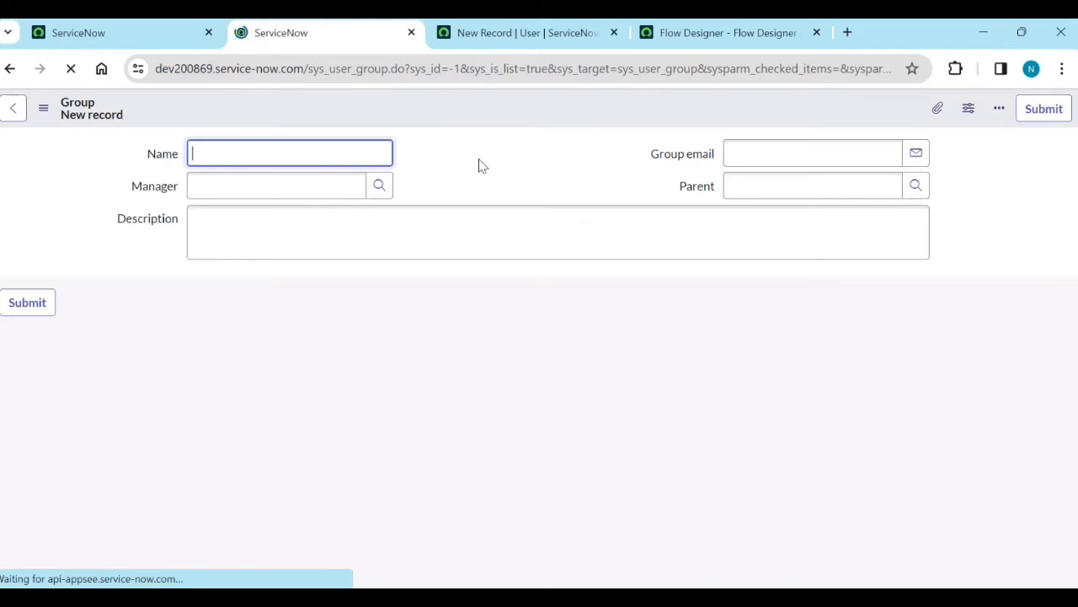
left_click(555, 40)
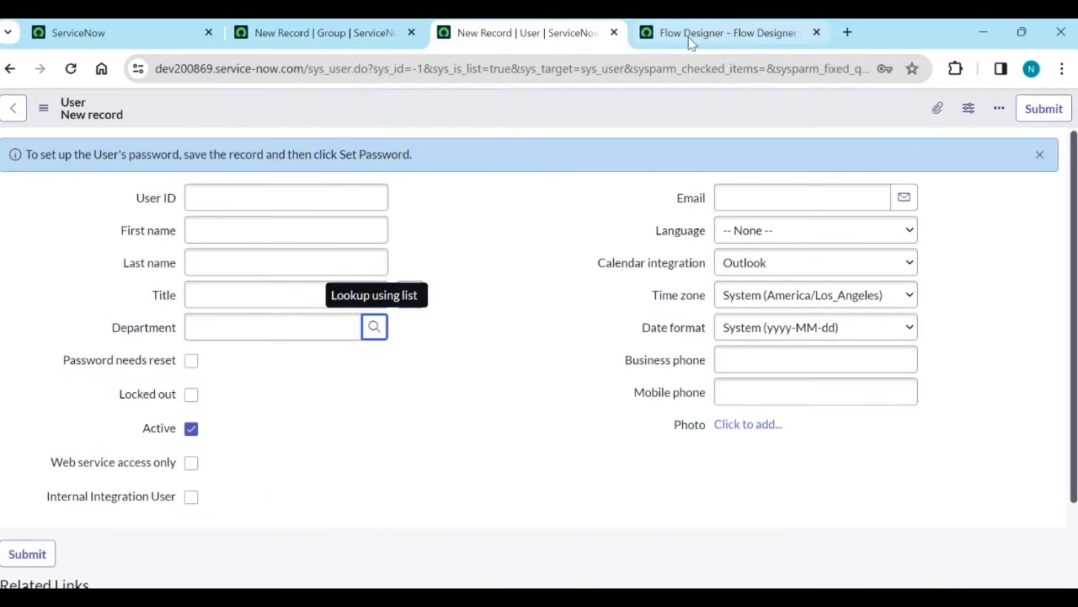
left_click(689, 38)
left_click(532, 38)
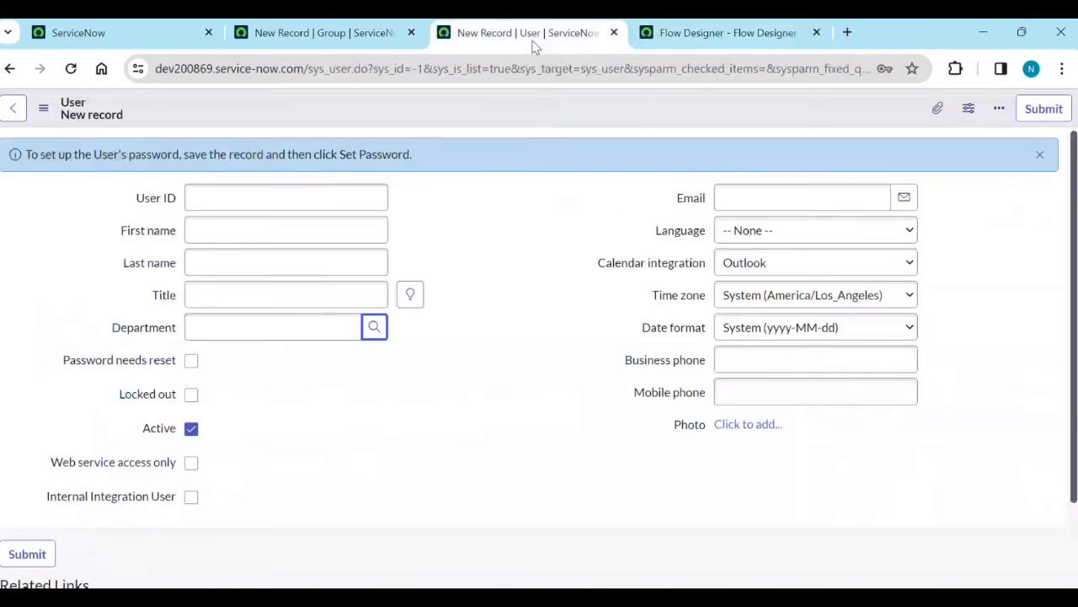
left_click(375, 334)
left_click_drag(131, 325, 59, 323)
key("ctrl+c")
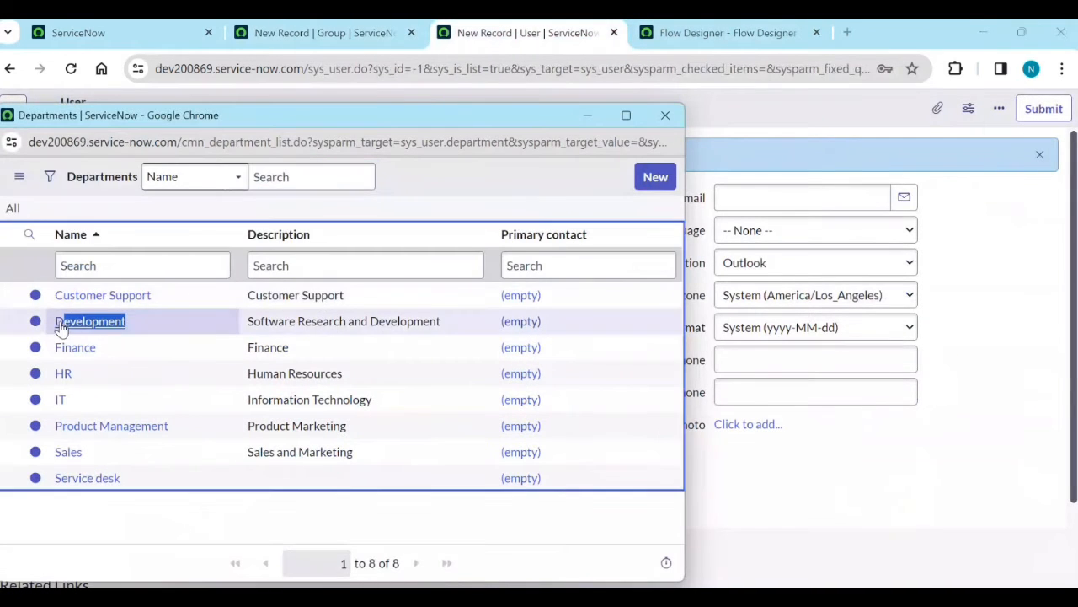
left_click(347, 39)
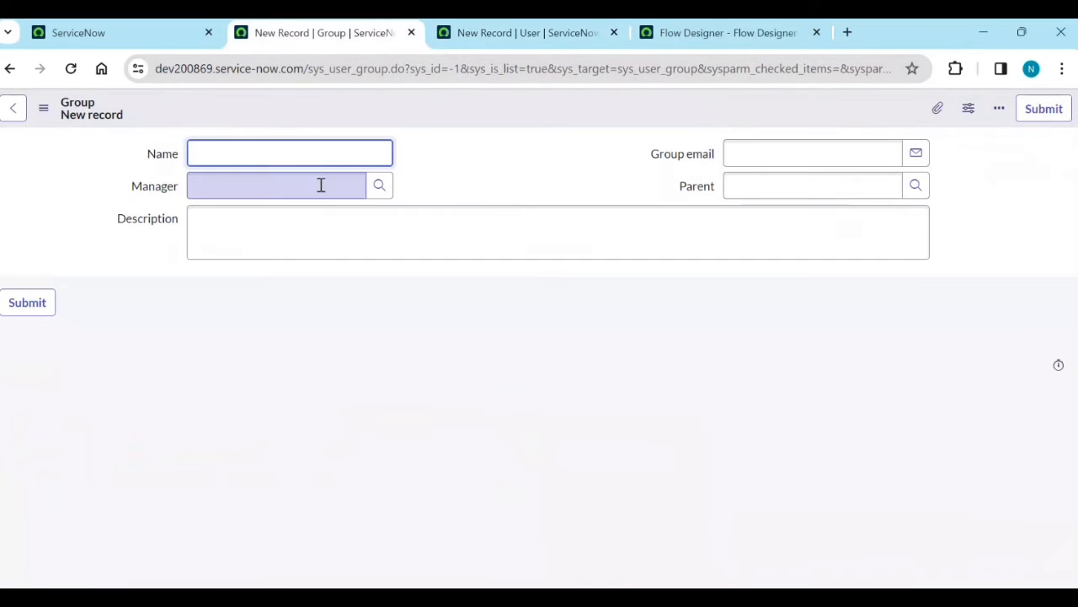
key("ctrl+v")
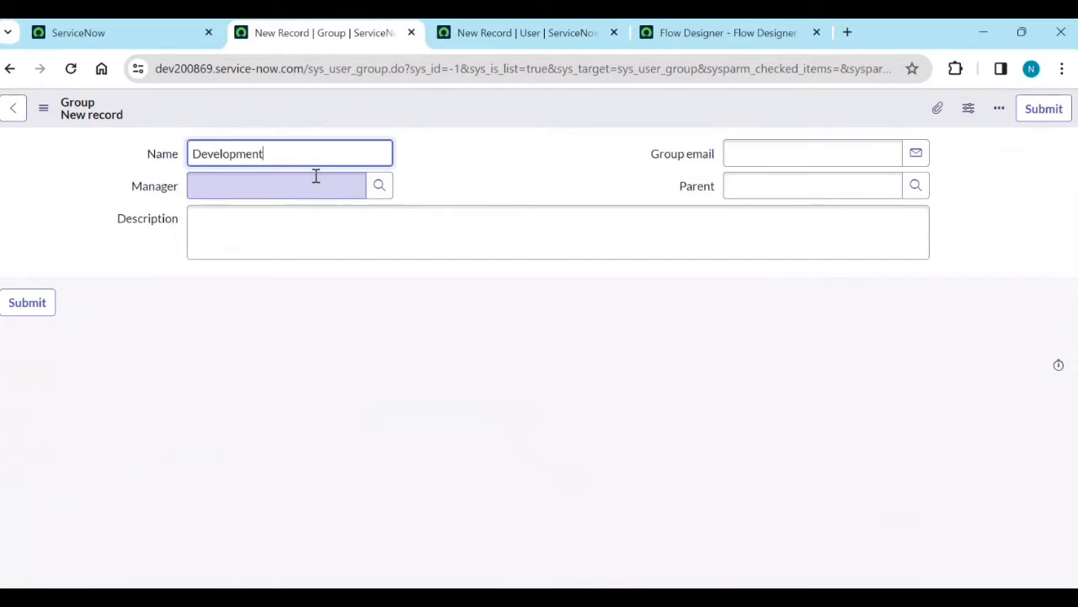
- Fill in the Development group's email, choose its manager from the users lookup, and submit the group
left_click(915, 155)
left_click(837, 152)
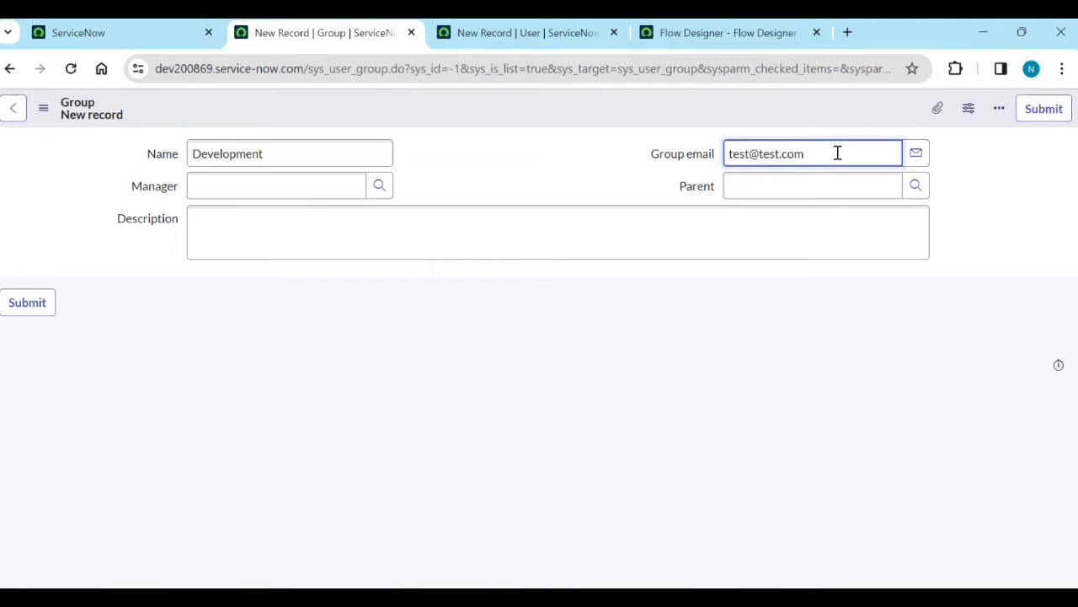
left_click(379, 186)
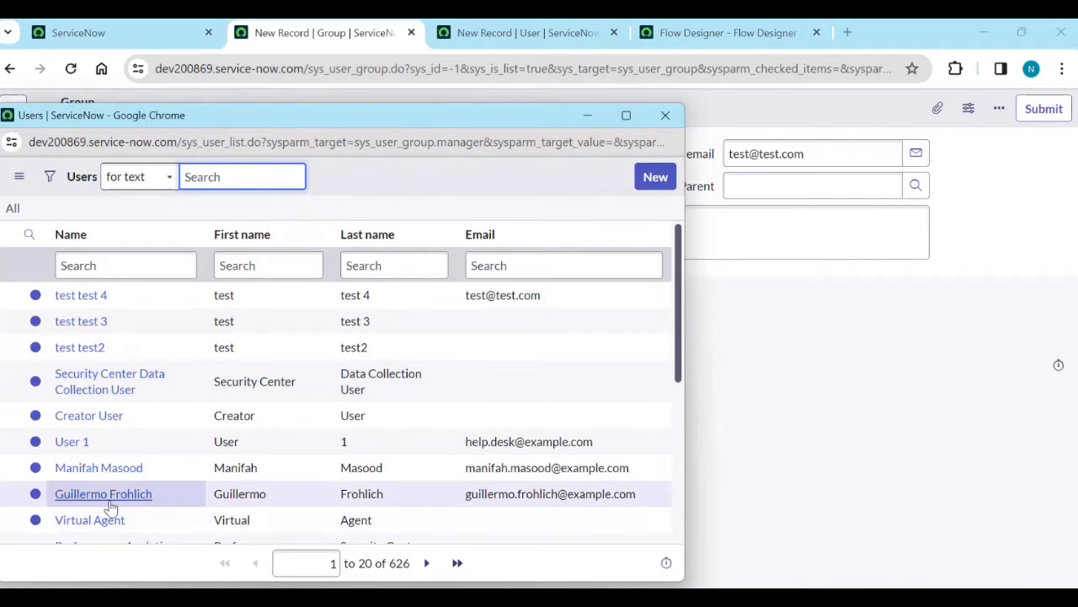
left_click(108, 497)
left_click(1044, 109)
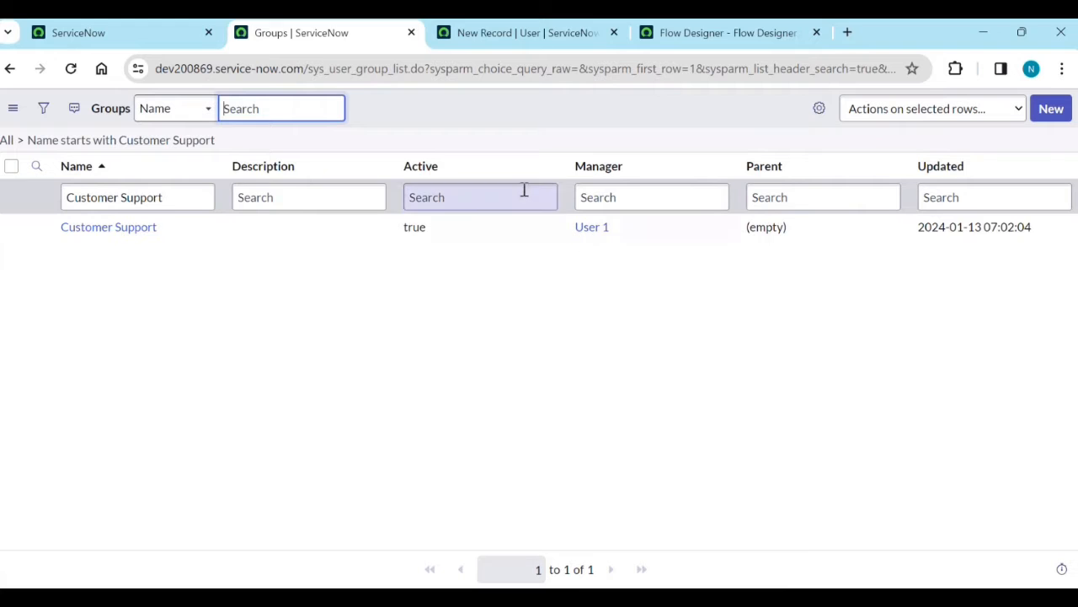
- Copy the Service desk department name from the user form's Department lookup and filter the Groups list by that name
left_click(571, 33)
left_click(376, 332)
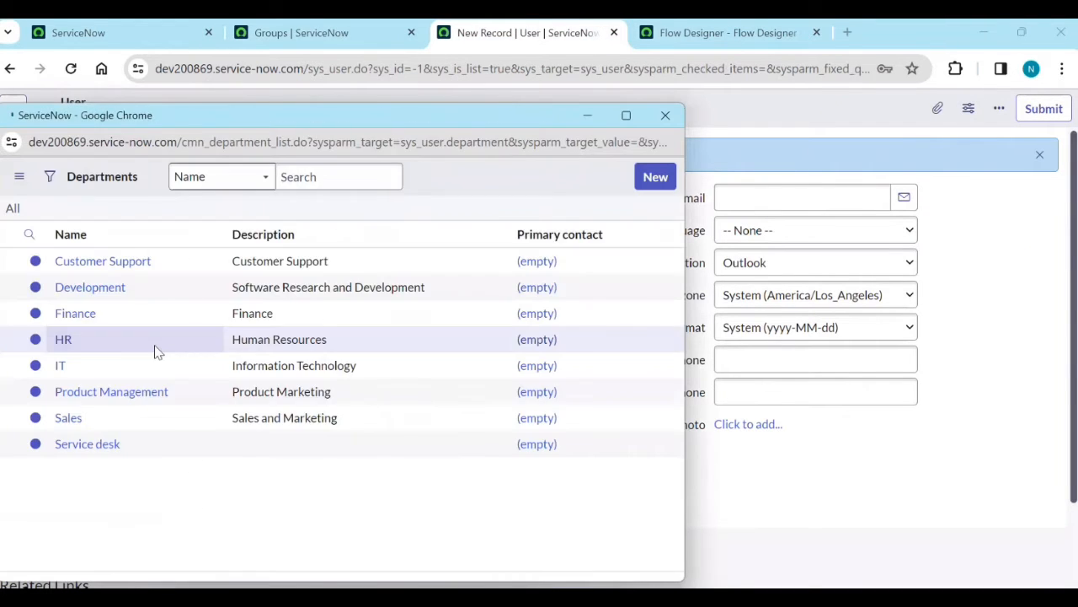
left_click_drag(124, 487, 57, 489)
key("ctrl+c")
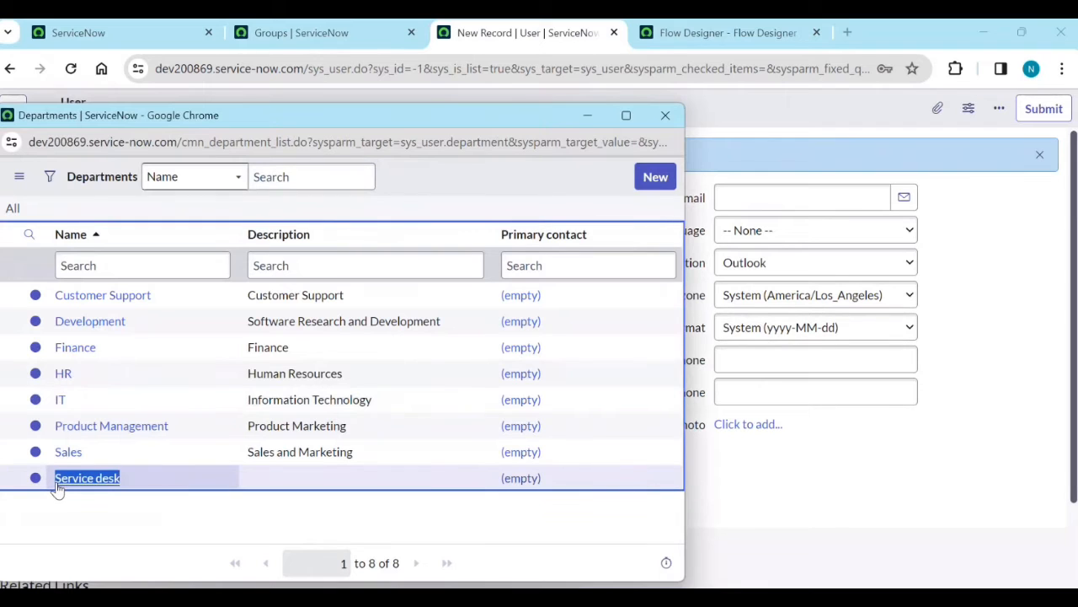
left_click(592, 115)
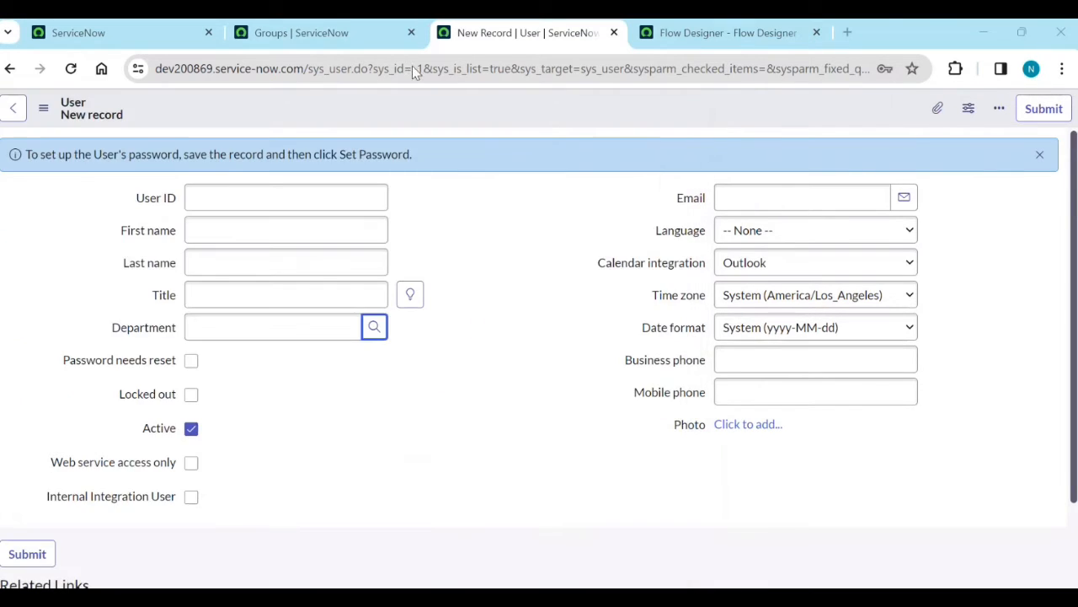
left_click(341, 32)
left_click(149, 197)
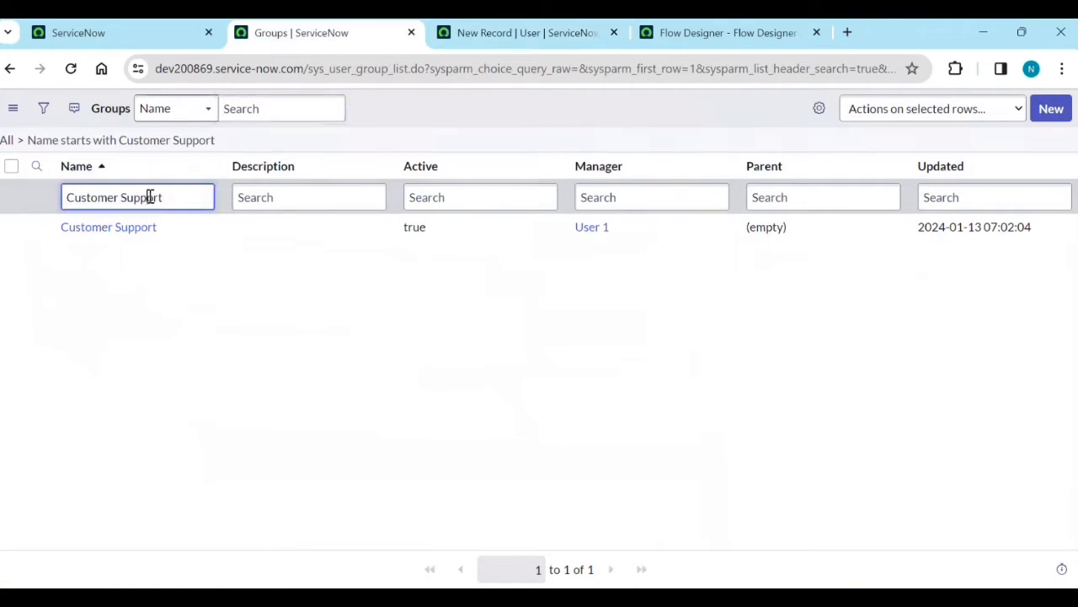
triple_click(150, 196)
key("ctrl+v")
key("Return")
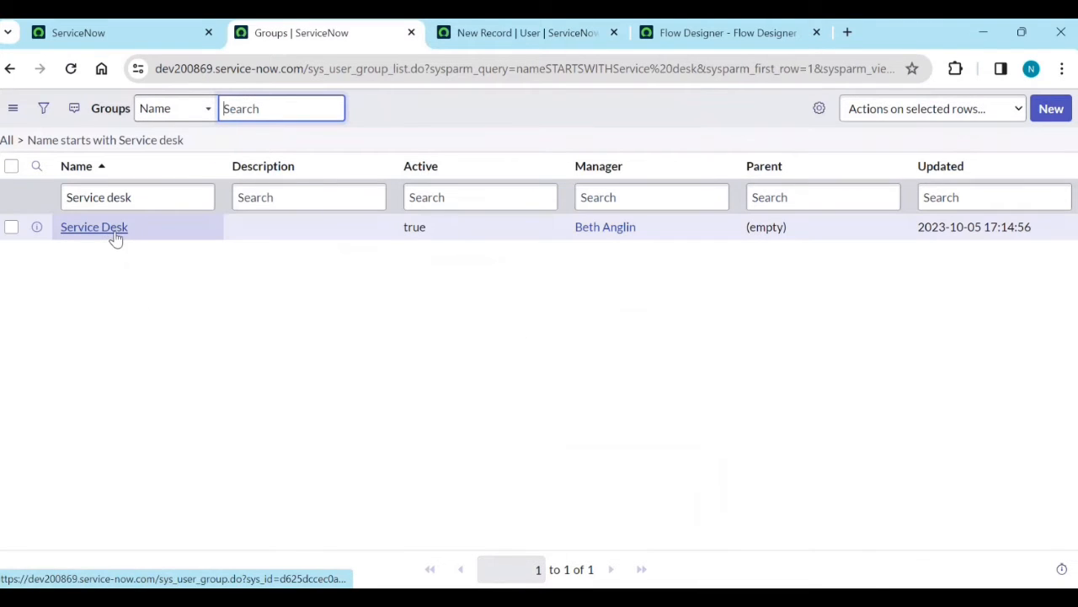
- Open the Service Desk group, replace its name with the copied "Service desk" and update the record
left_click(115, 234)
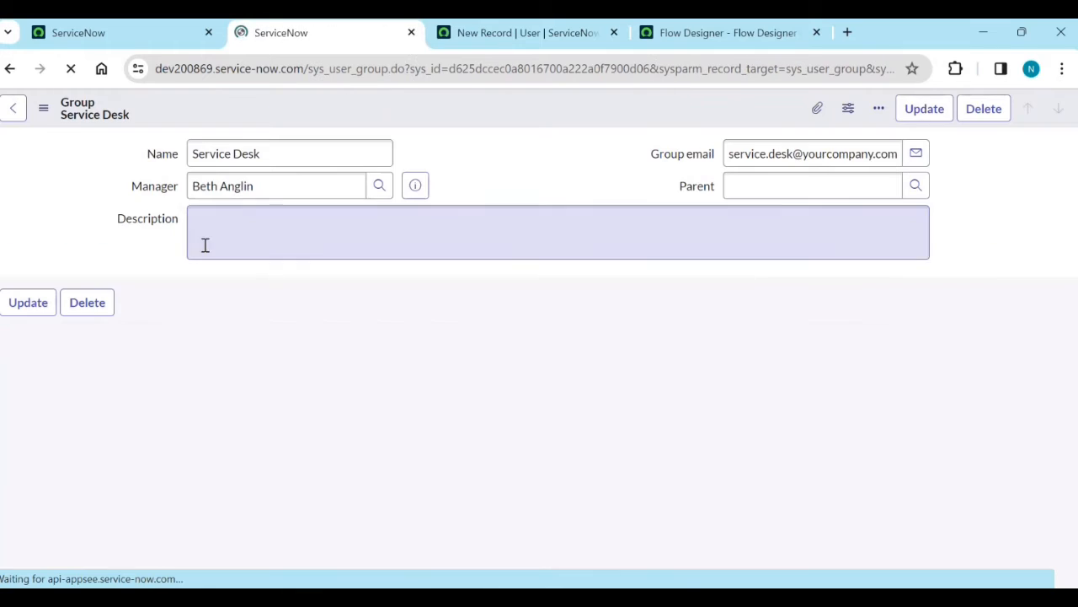
triple_click(306, 154)
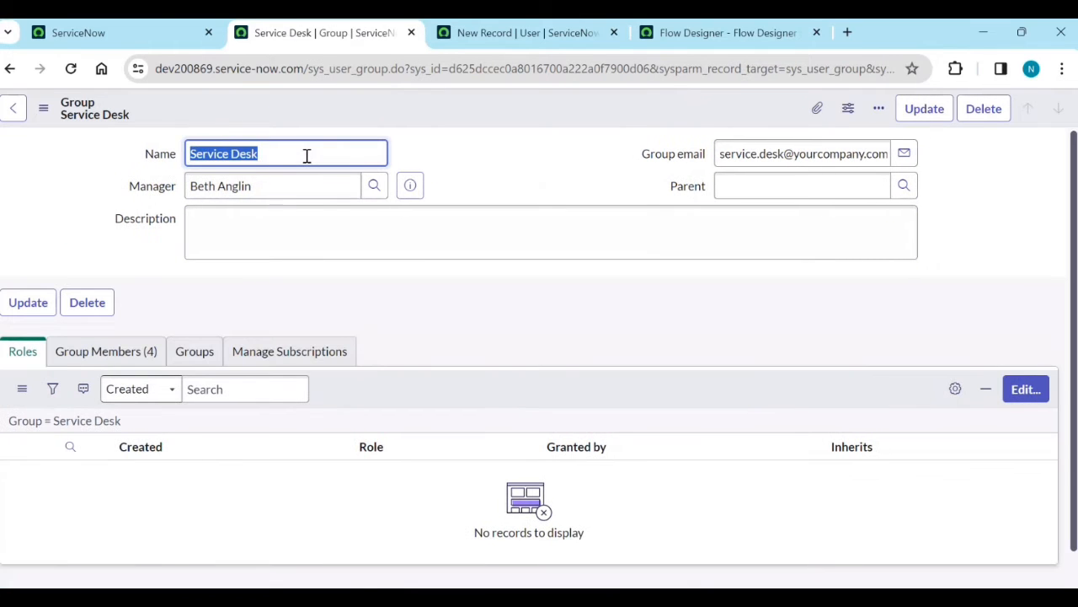
key("ctrl+v")
left_click(926, 110)
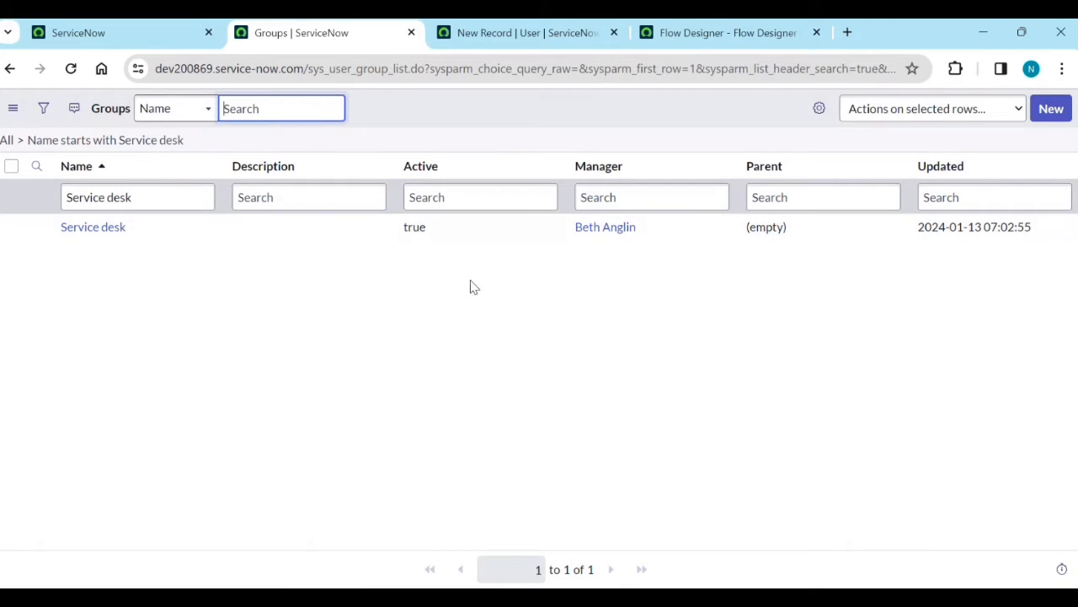
- Switch to Notepad and add the lines "multiple flows", "from catalog", "from users" and "from other sources" below the approval note, highlighting the three sources
left_click(487, 34)
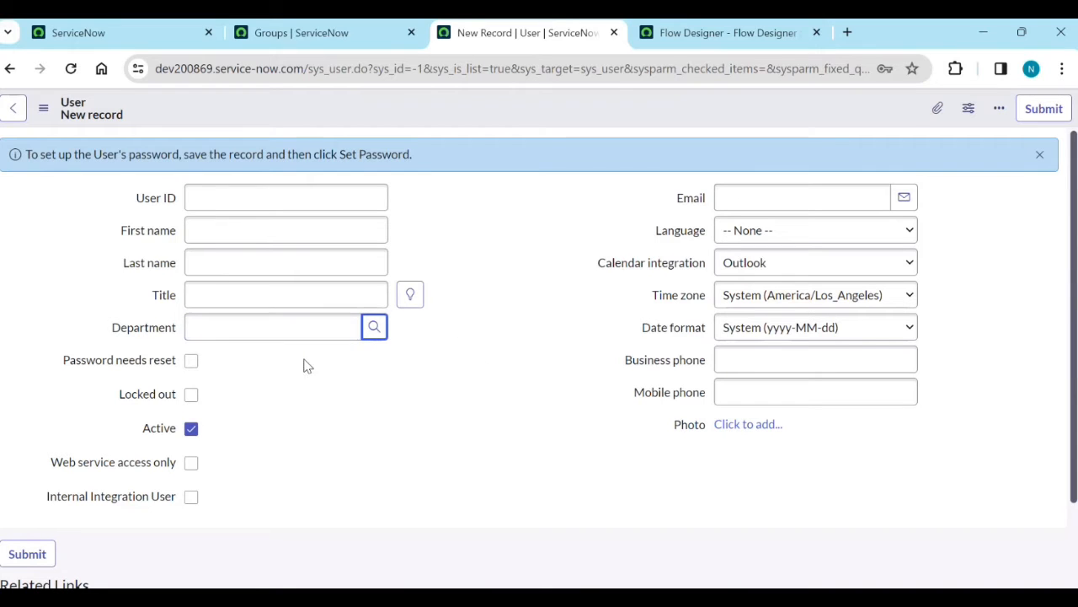
scroll(305, 366, "down", 2)
scroll(344, 350, "up", 2)
key("alt+Tab")
left_click(604, 378)
key("Return")
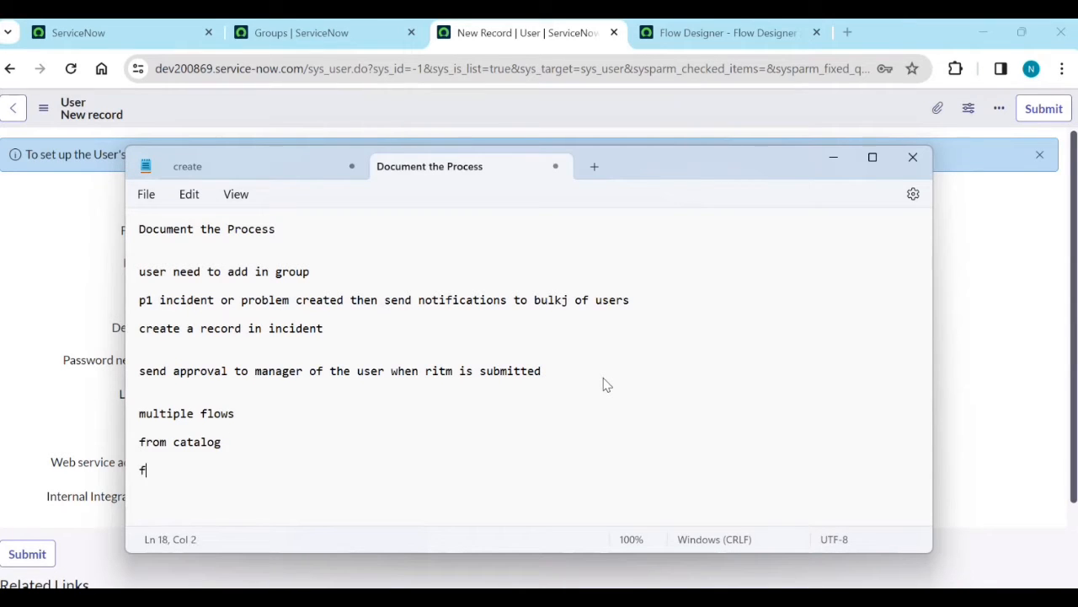
type("rom users")
key("Return")
key("Return")
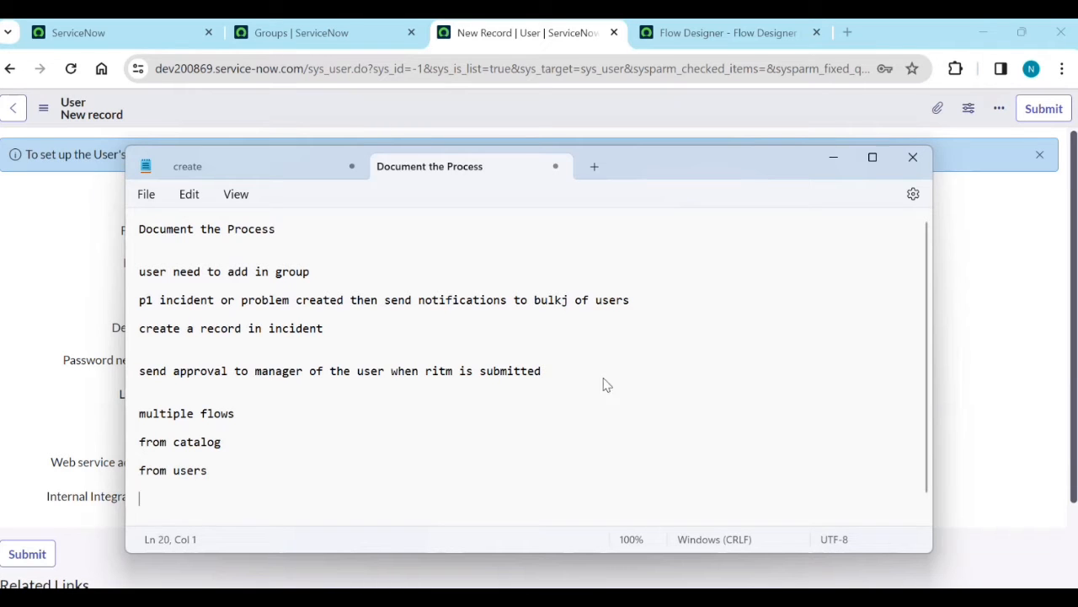
type("from ")
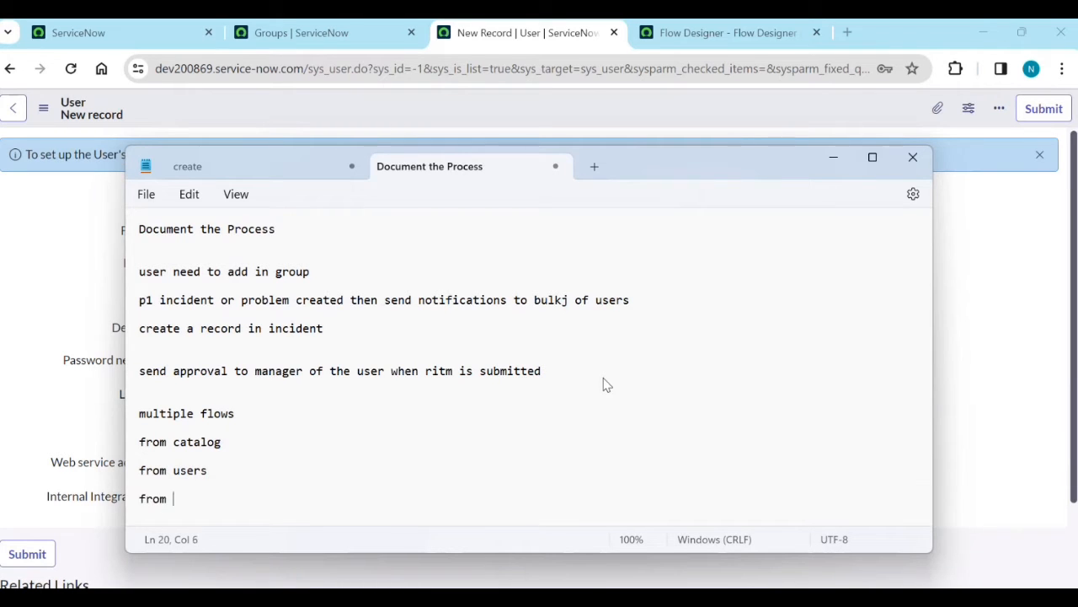
type("other sources")
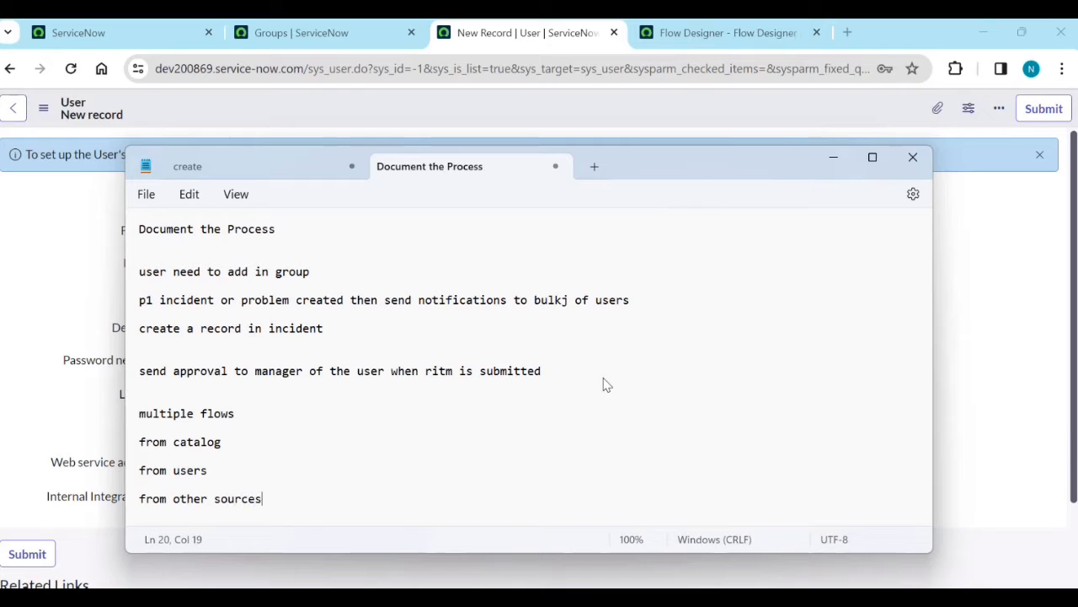
key("Return")
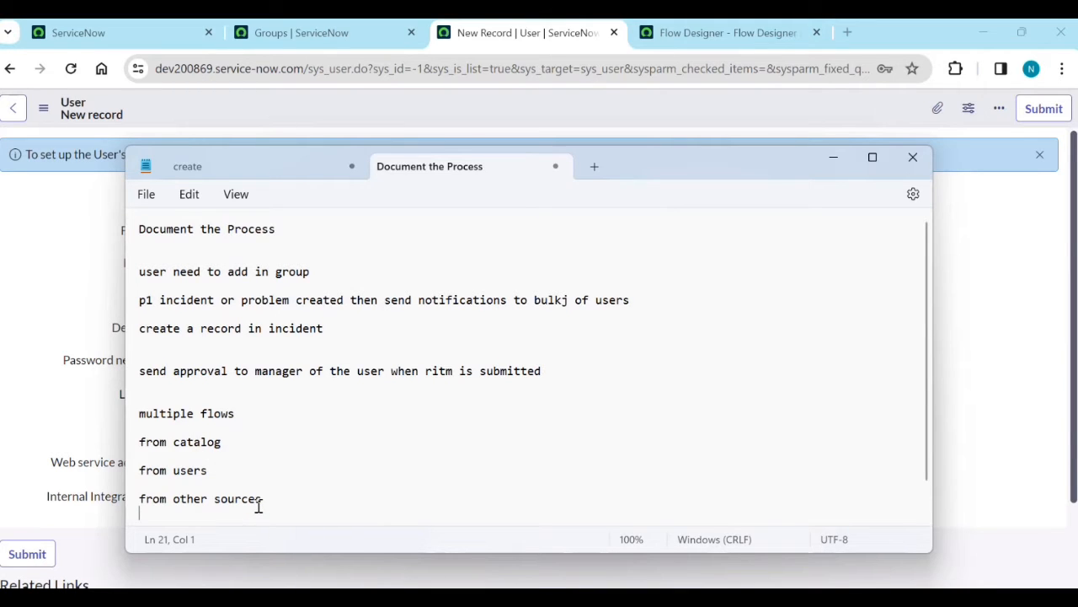
left_click_drag(262, 498, 127, 447)
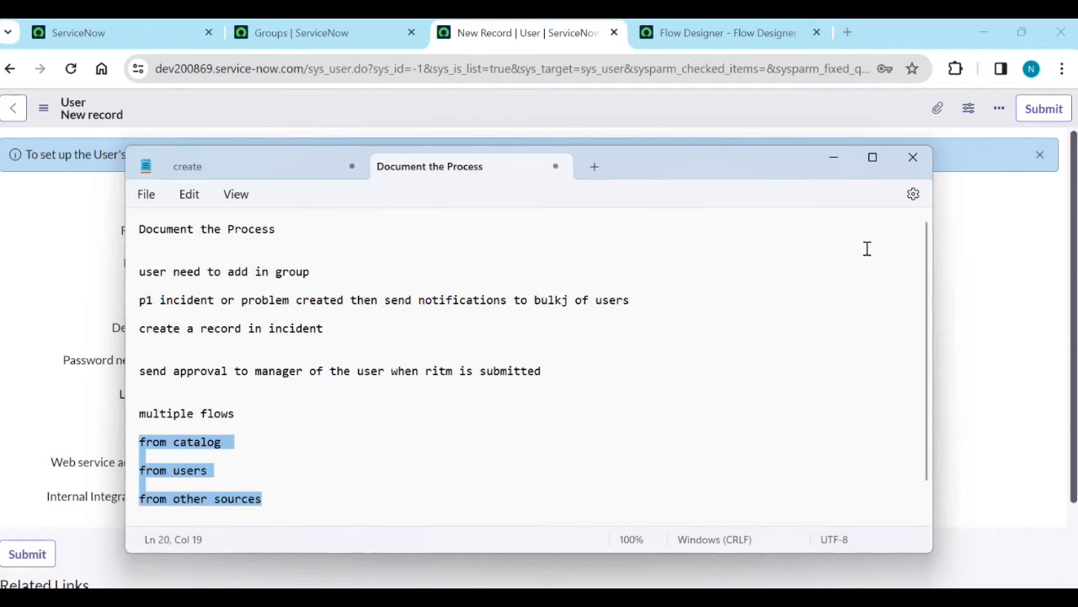
left_click(833, 159)
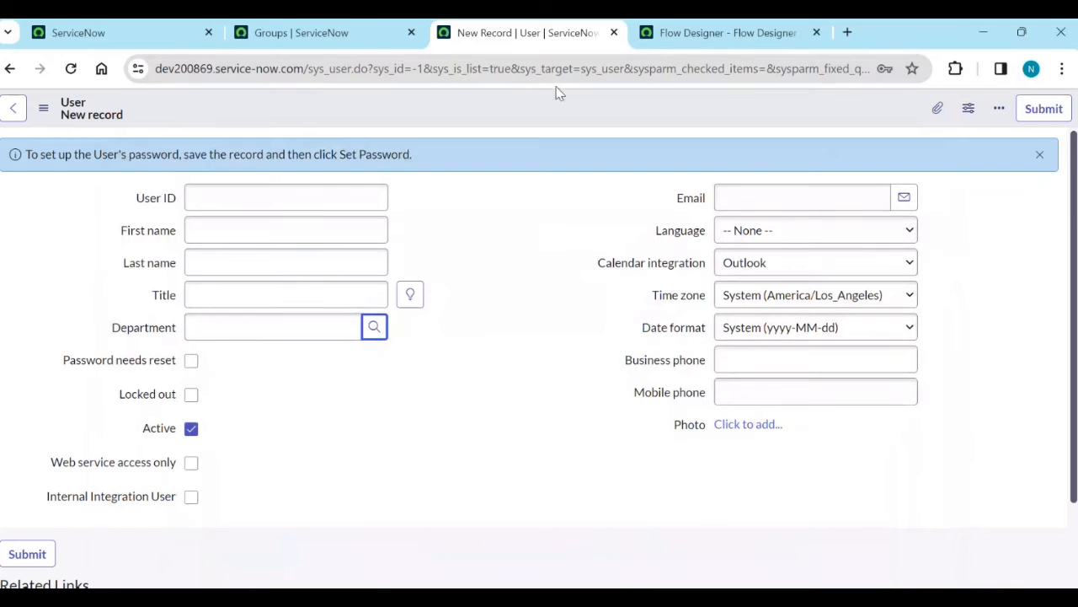
- Start a new subflow in Flow Designer and name it "Add user to group(department)"
left_click(680, 33)
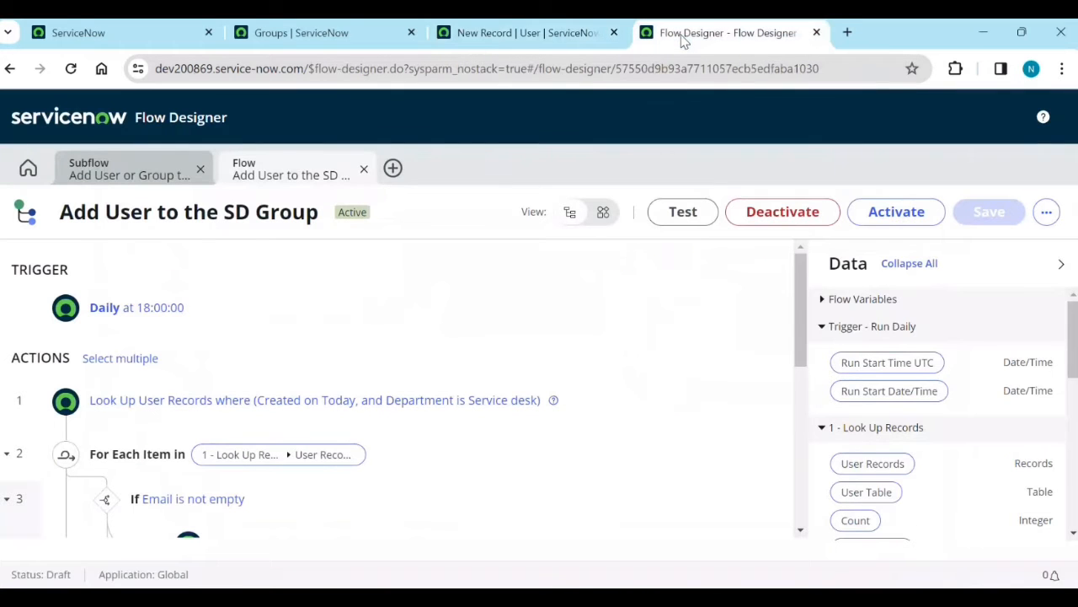
left_click(392, 169)
left_click(423, 218)
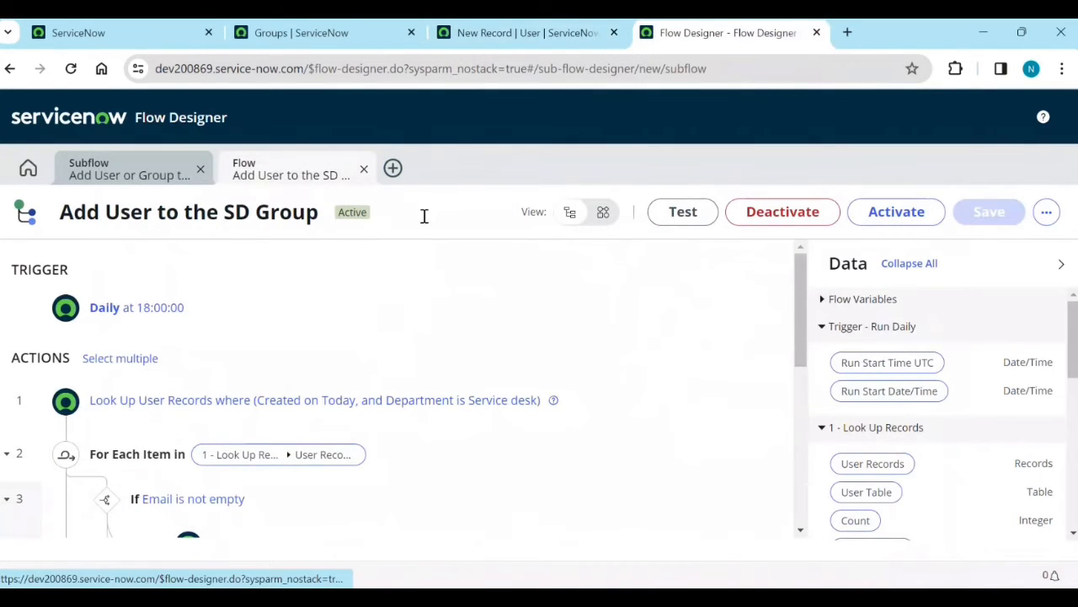
left_click(422, 209)
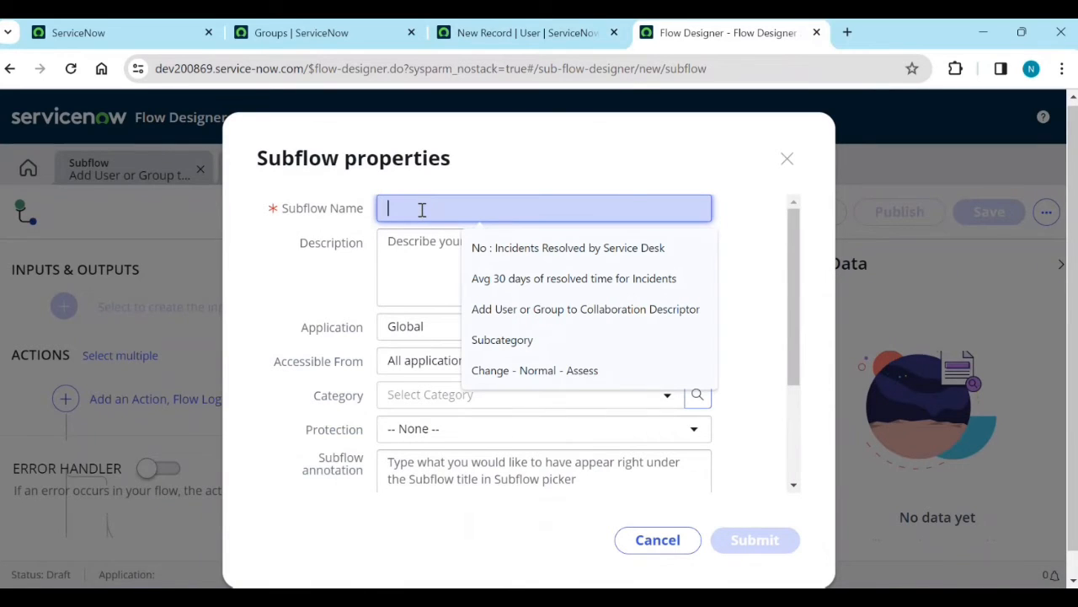
type("Add")
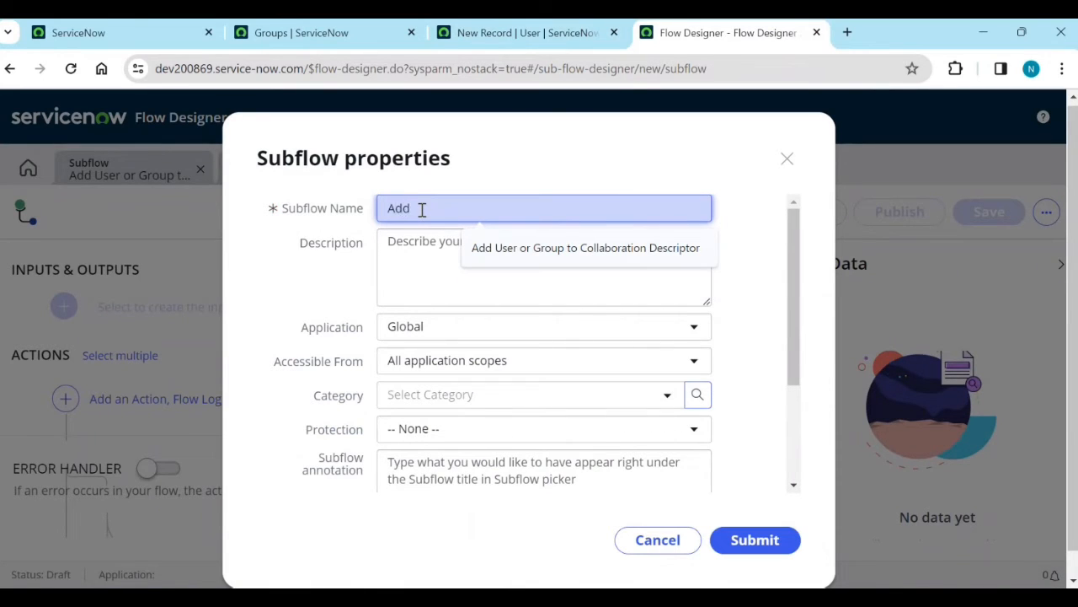
key("BackSpace")
key("BackSpace")
type("Add user to group")
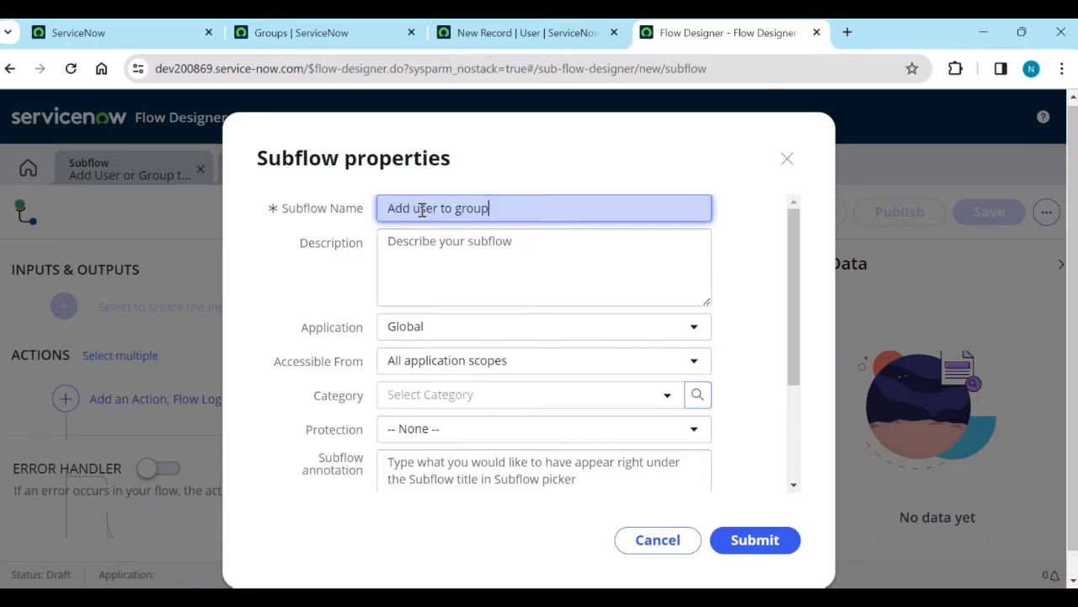
key("Tab")
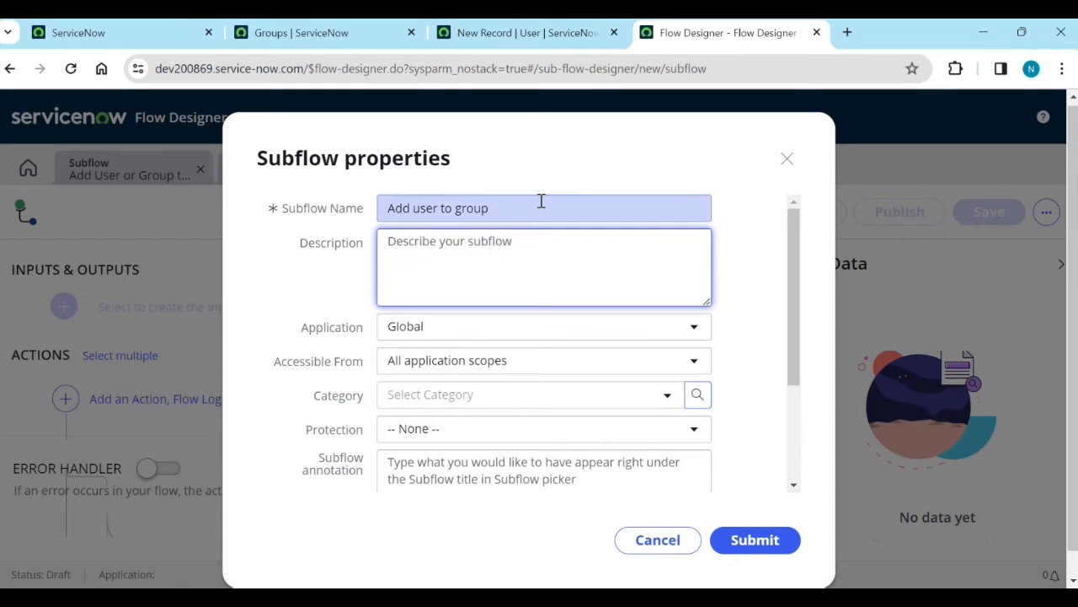
left_click(528, 211)
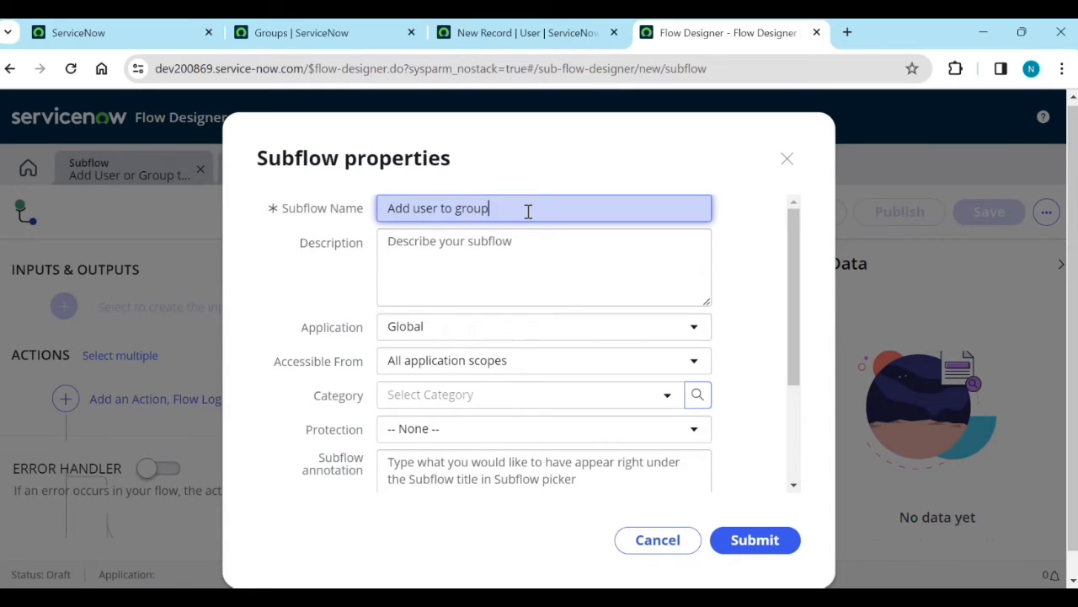
type("(department")
- Fill the subflow's description with the same text as its name, "Add user to group(department)"
left_click(500, 242)
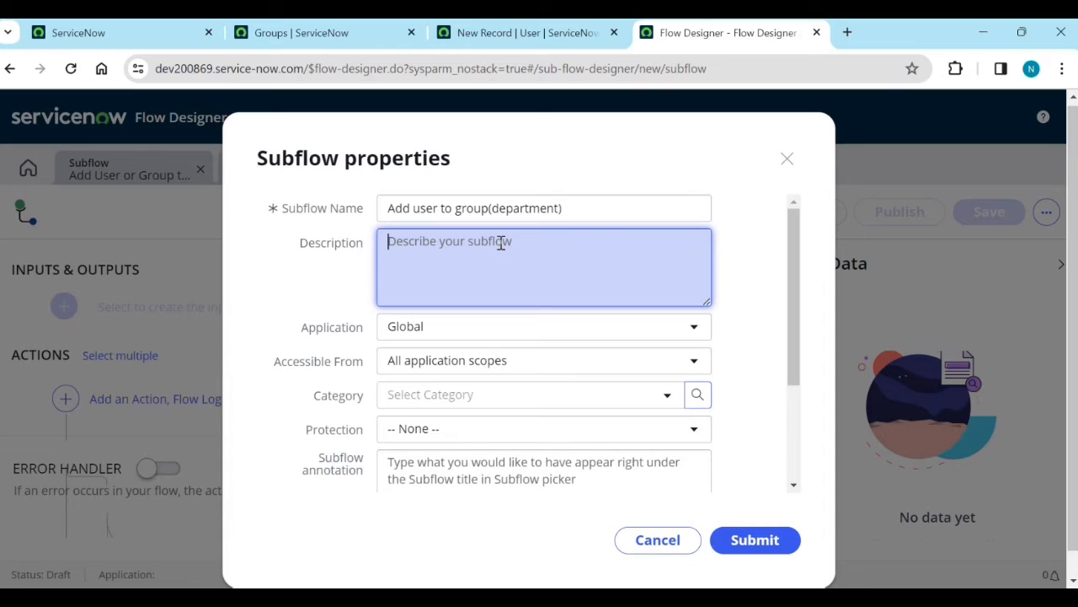
type("Ad")
left_click(594, 211)
key("ctrl+a")
key("ctrl+c")
left_click(573, 274)
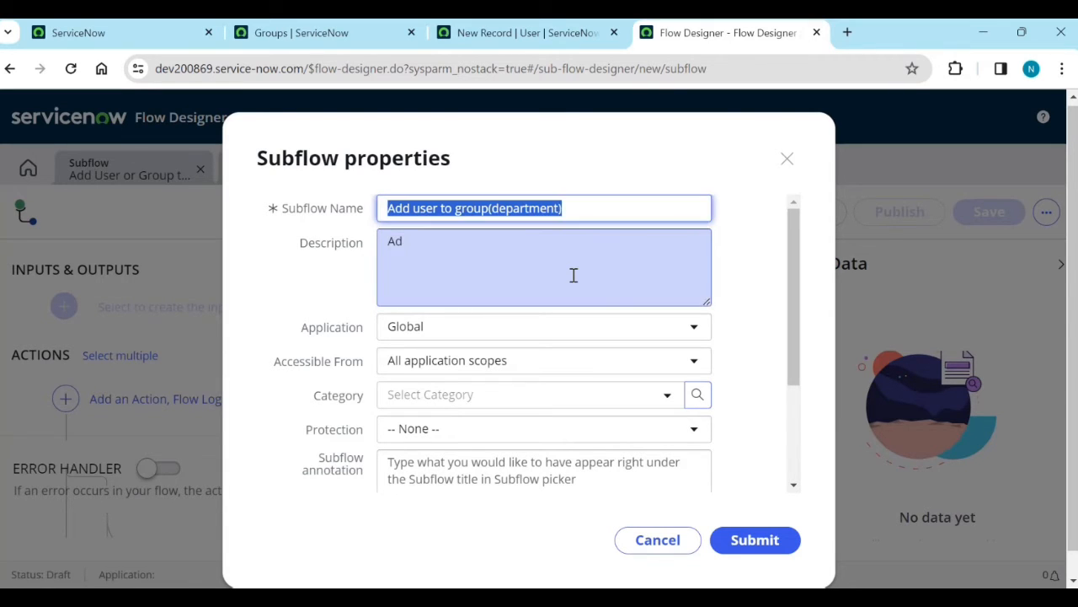
key("ctrl+a")
key("ctrl+v")
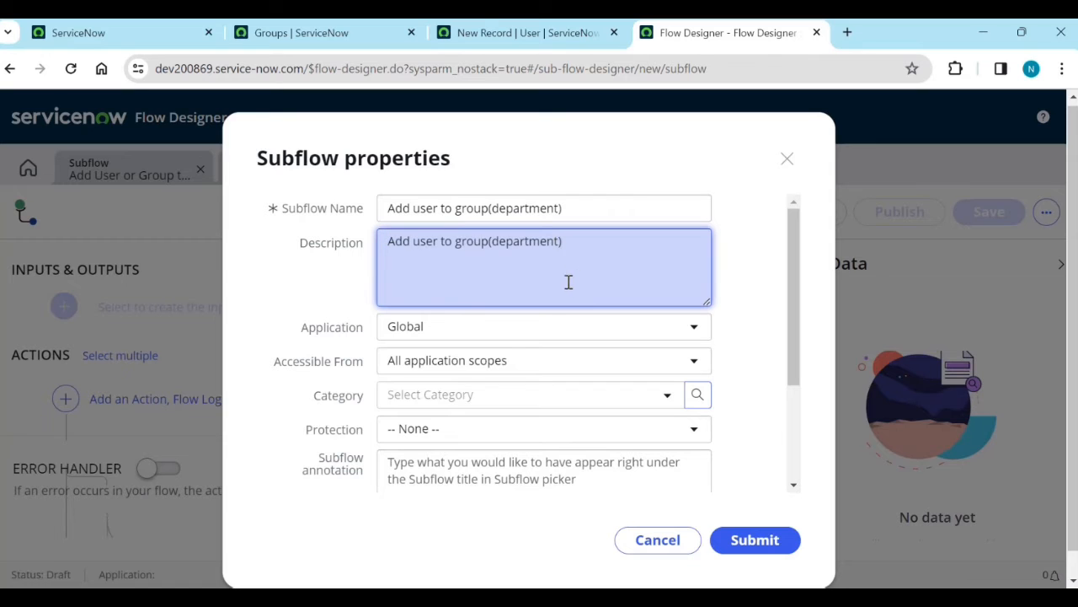
- Examine the Application choices and the available action categories for the subflow without selecting a category
left_click(499, 333)
left_click(499, 333)
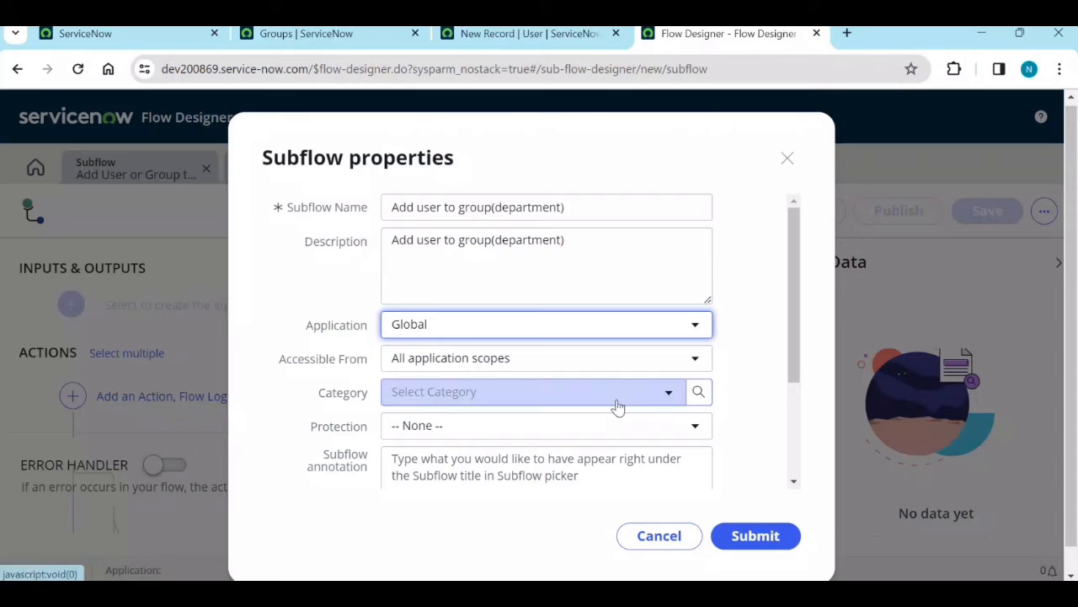
left_click(665, 396)
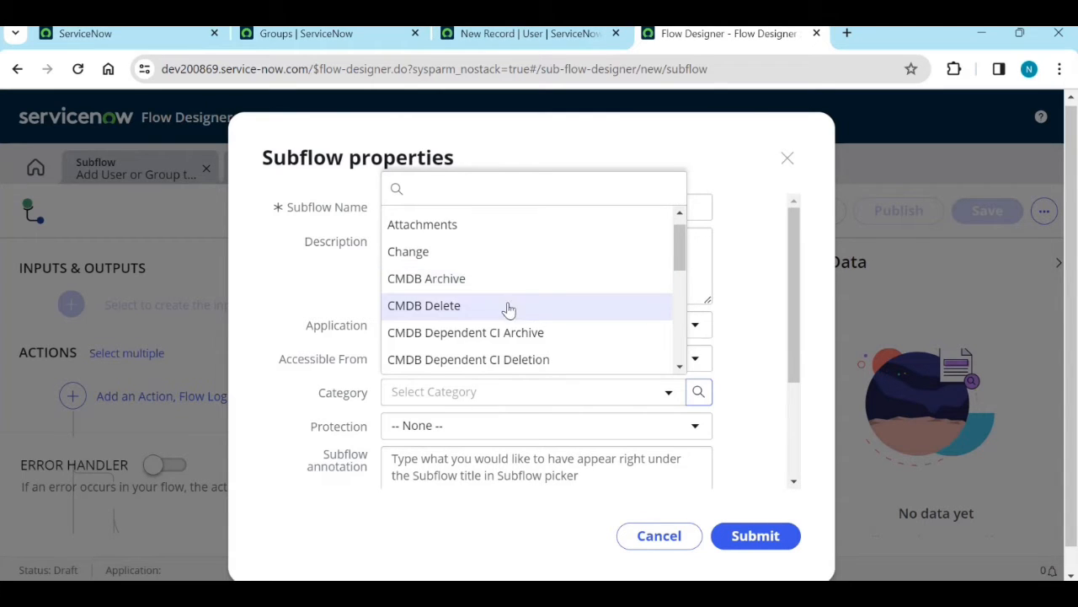
scroll(519, 326, "up", 1)
scroll(522, 316, "down", 5)
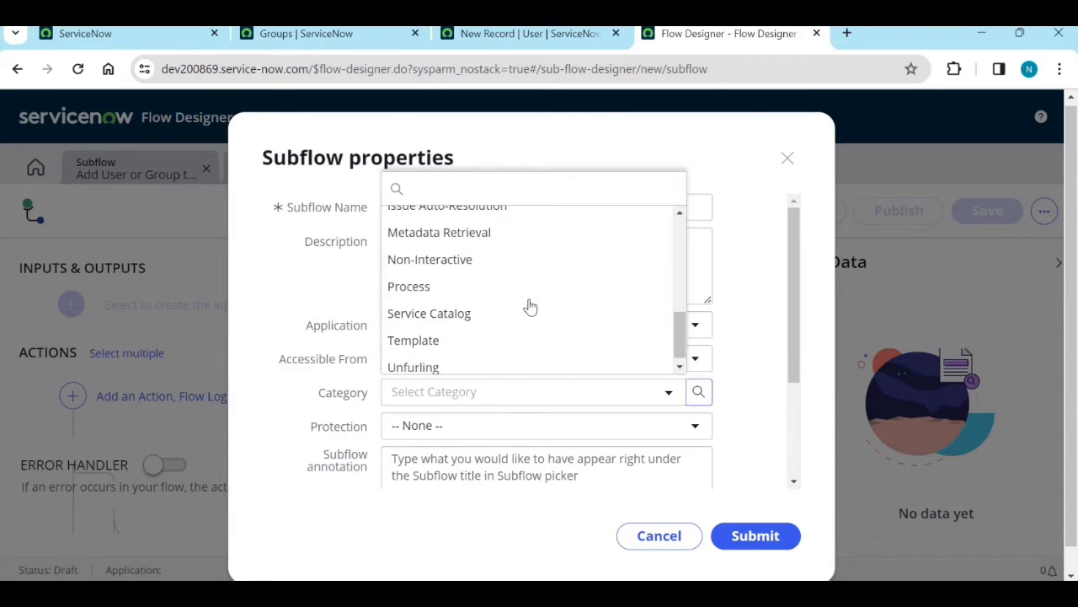
scroll(532, 318, "up", 5)
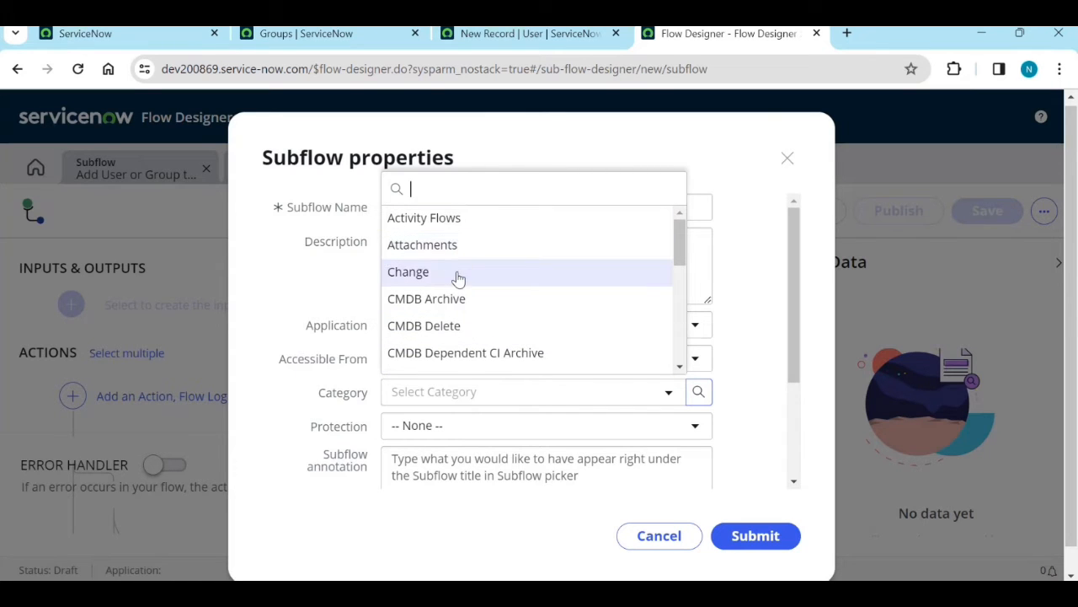
scroll(480, 325, "down", 5)
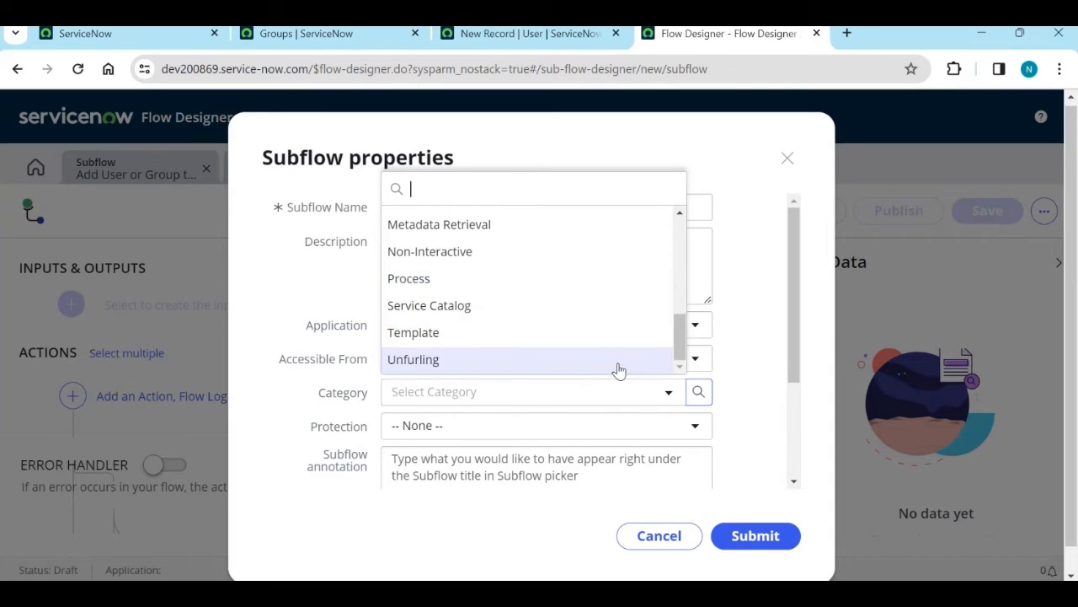
left_click(700, 392)
left_click(700, 393)
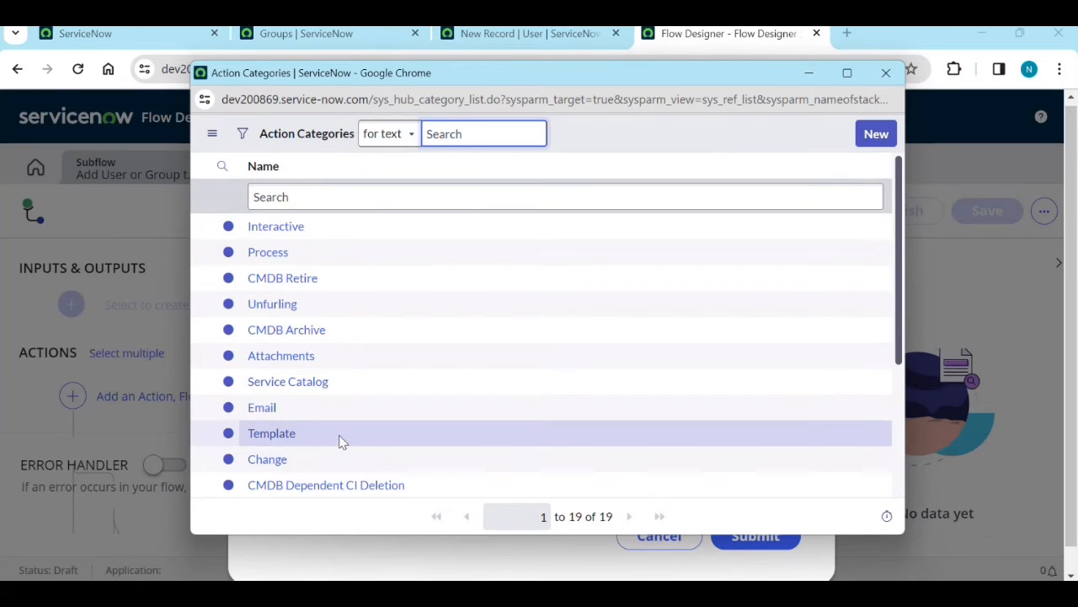
scroll(342, 438, "down", 2)
scroll(345, 442, "down", 1)
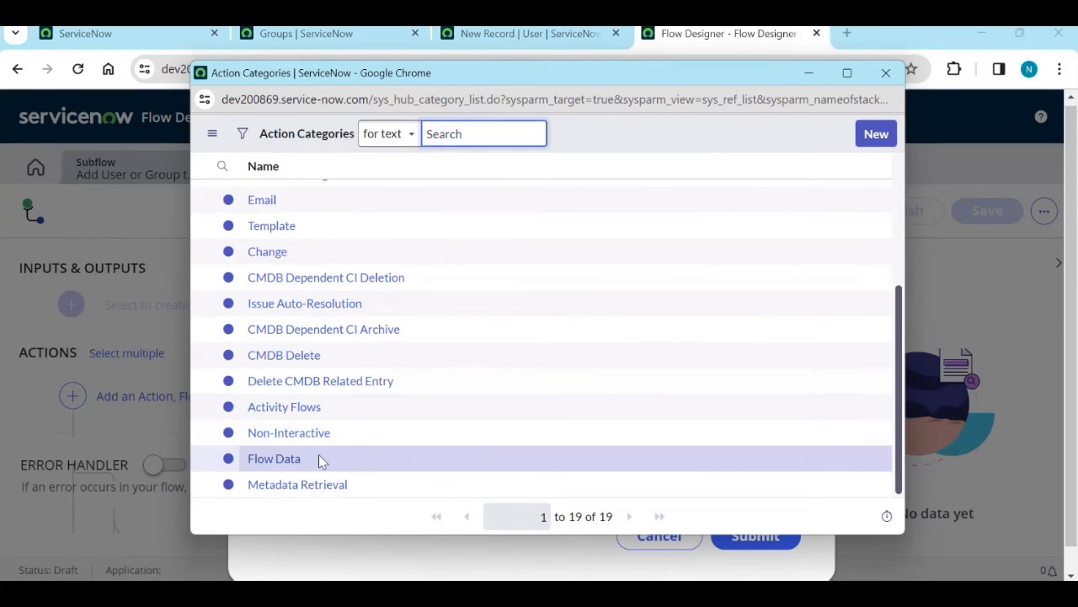
scroll(304, 308, "up", 2)
scroll(371, 305, "up", 1)
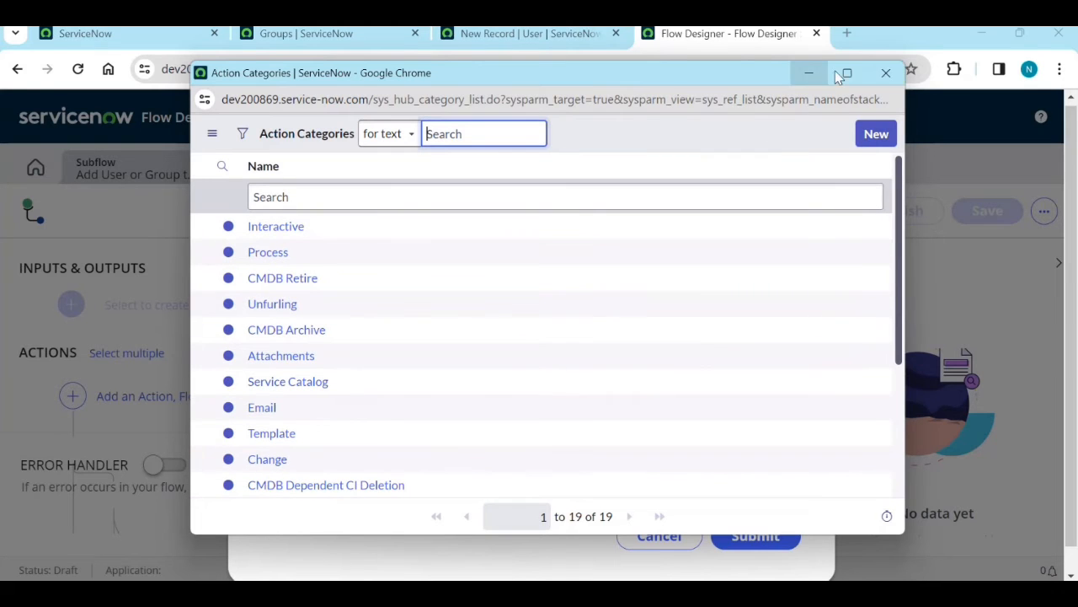
left_click(885, 74)
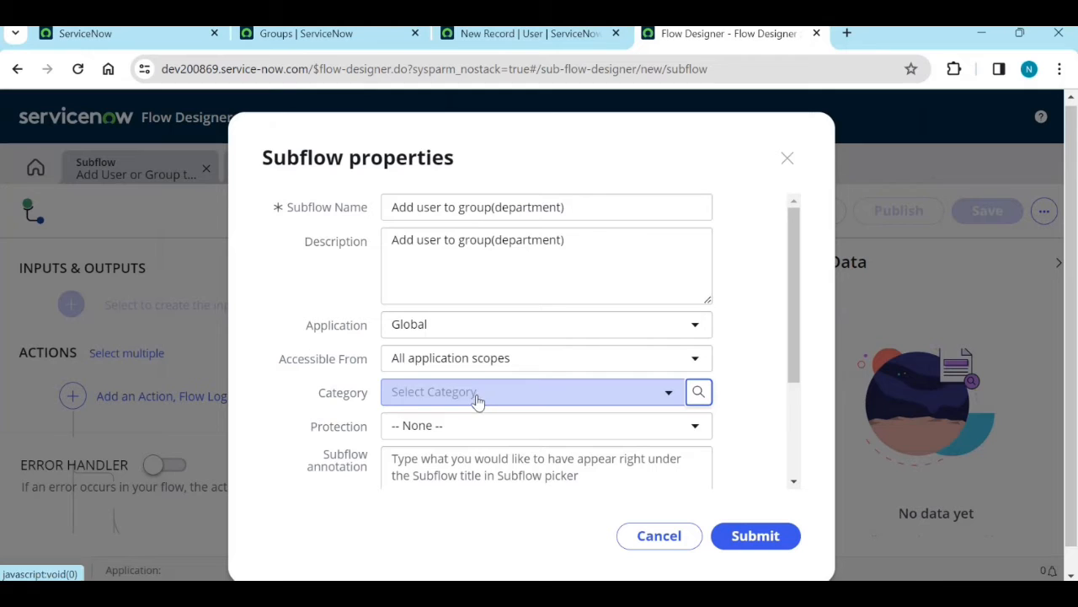
- Check the Protection and annotation settings, set the subflow to run as System User, and submit its properties
left_click(418, 431)
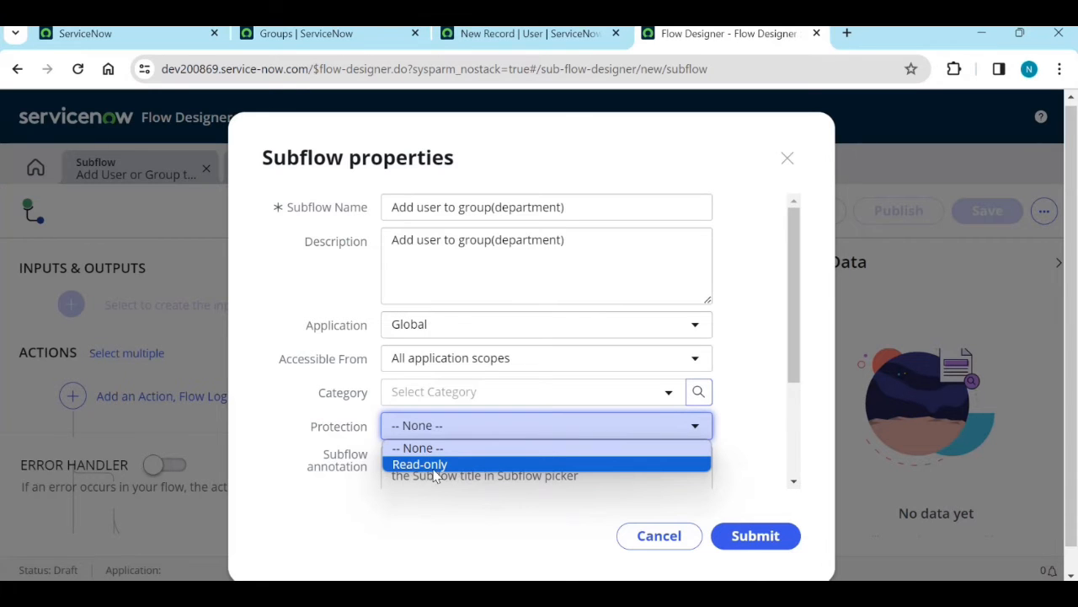
left_click(740, 451)
scroll(741, 450, "down", 1)
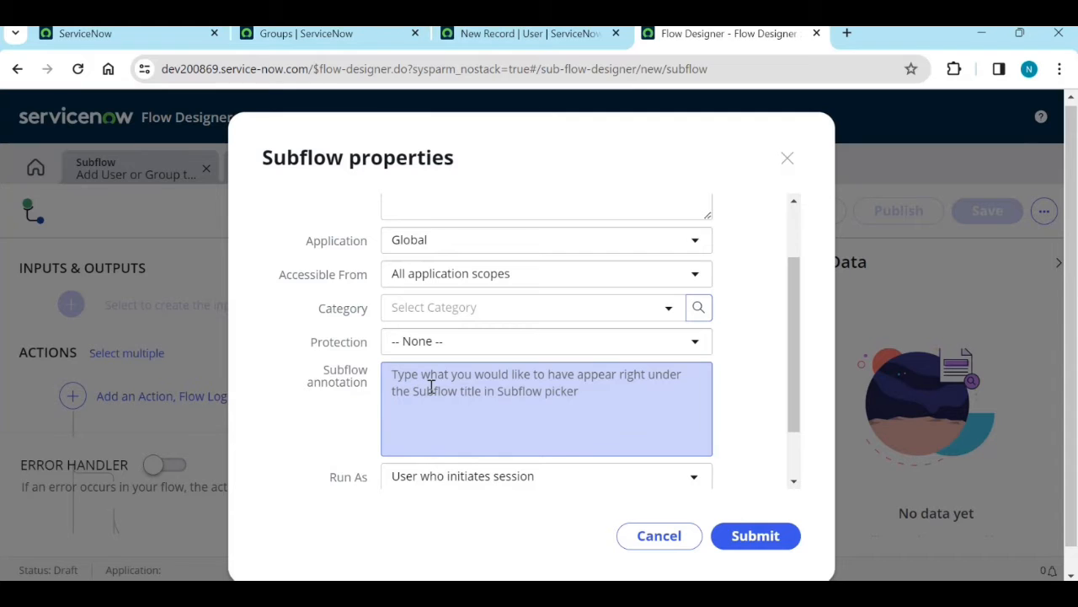
left_click(593, 390)
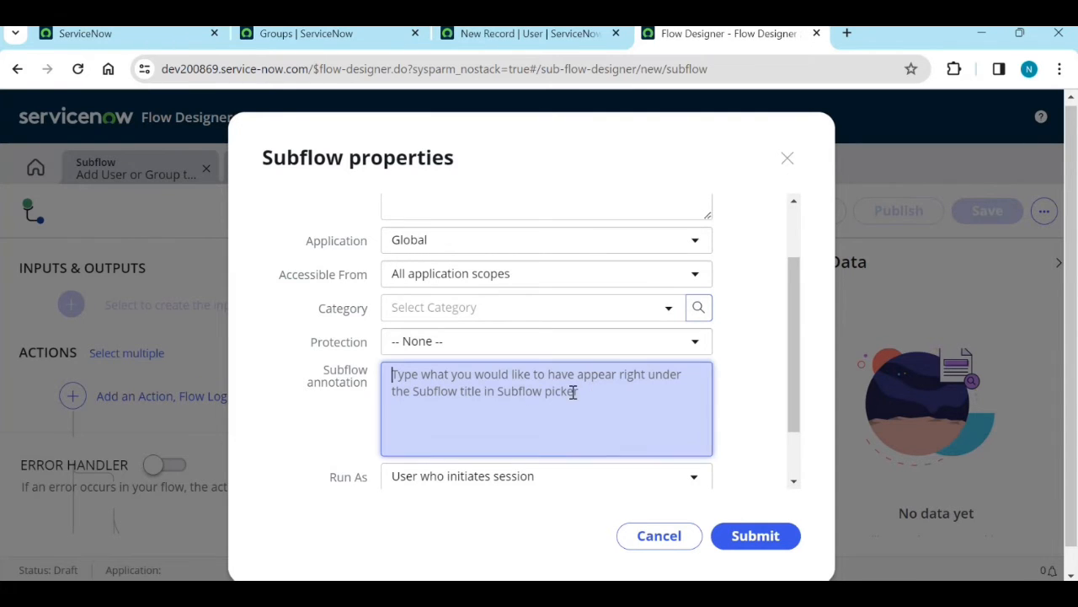
scroll(485, 421, "down", 2)
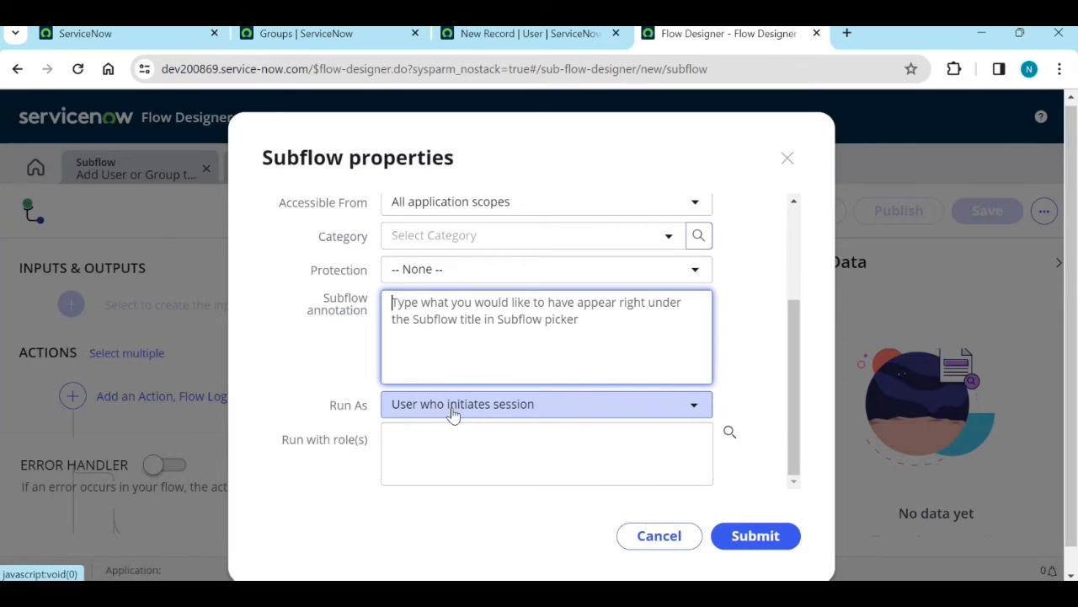
left_click(453, 407)
left_click(451, 456)
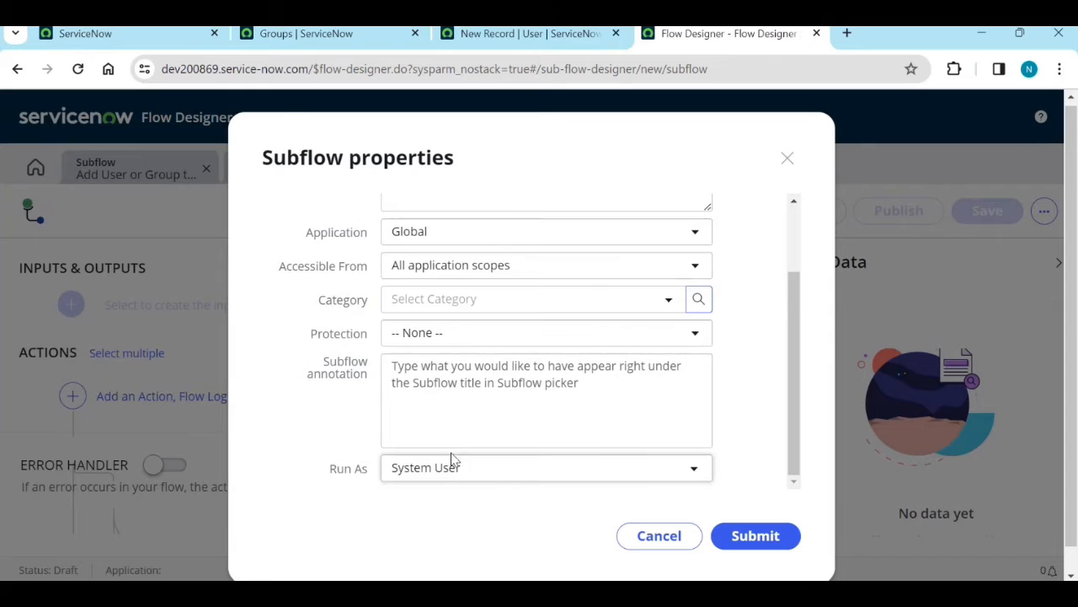
left_click(756, 535)
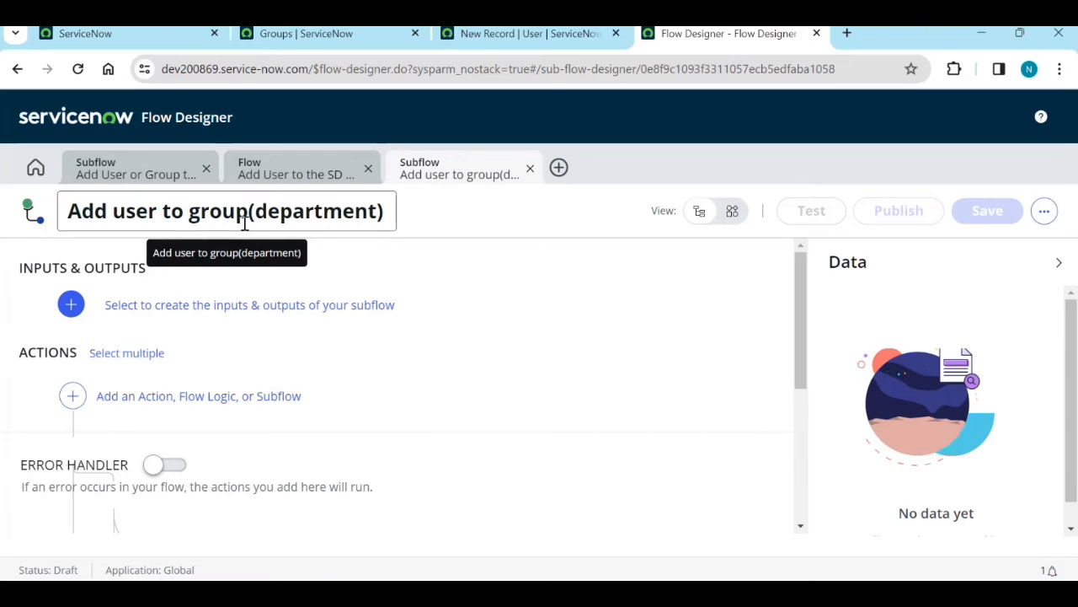
- Open the subflow's inputs and outputs and add an input labelled "User" with the name "user"
left_click(241, 306)
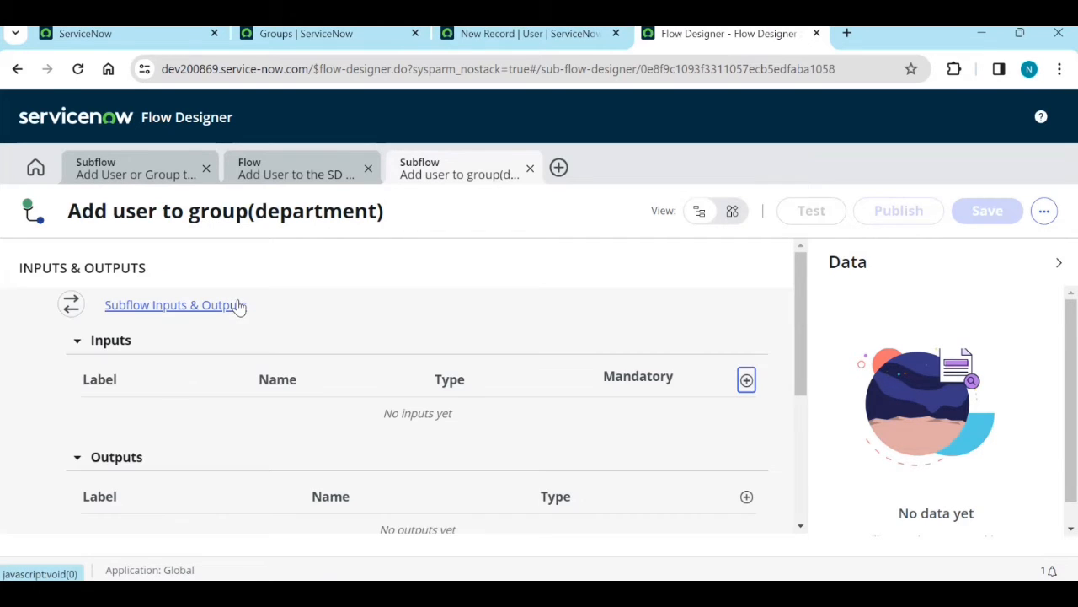
scroll(241, 322, "down", 2)
scroll(272, 342, "up", 2)
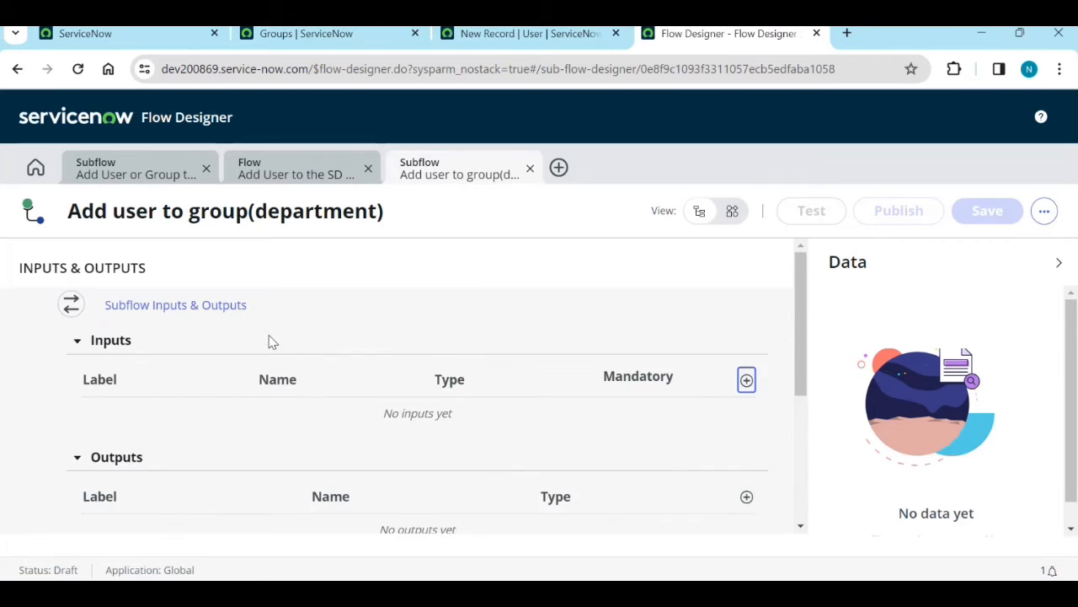
left_click(110, 379)
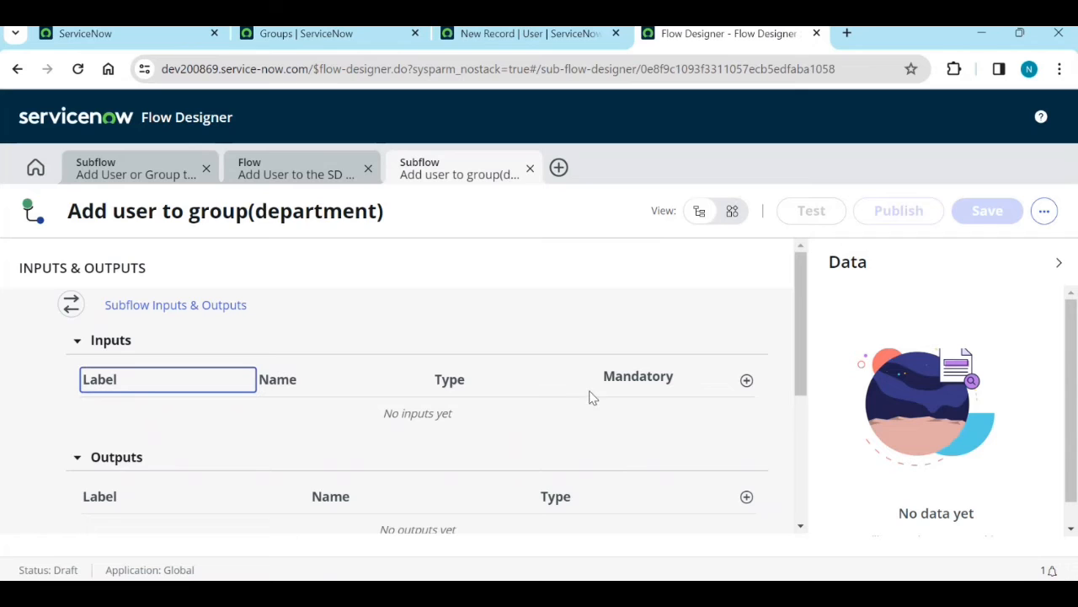
left_click(747, 381)
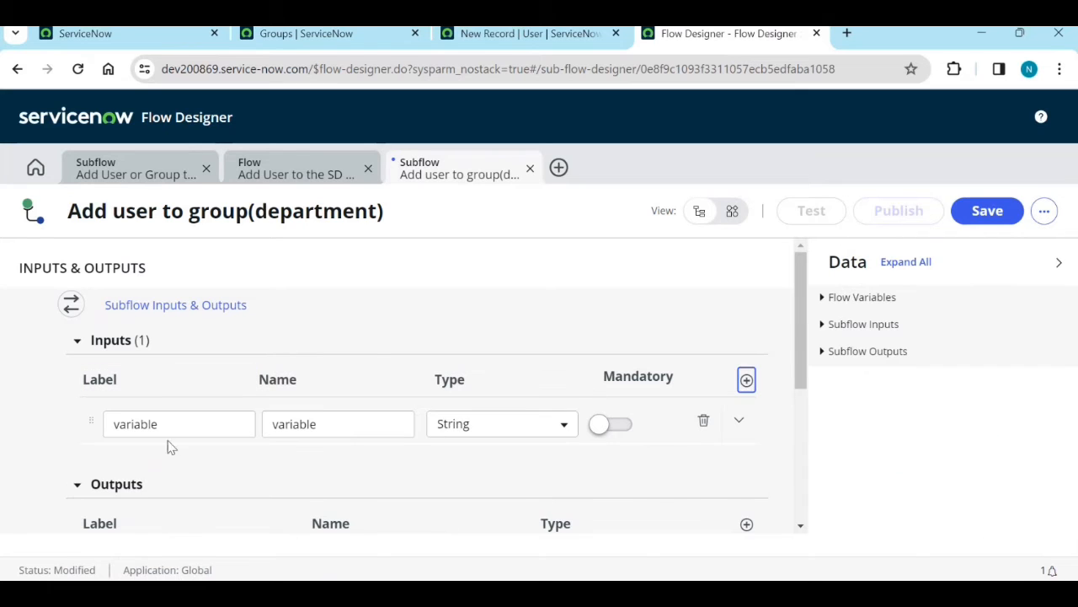
left_click(155, 423)
double_click(156, 423)
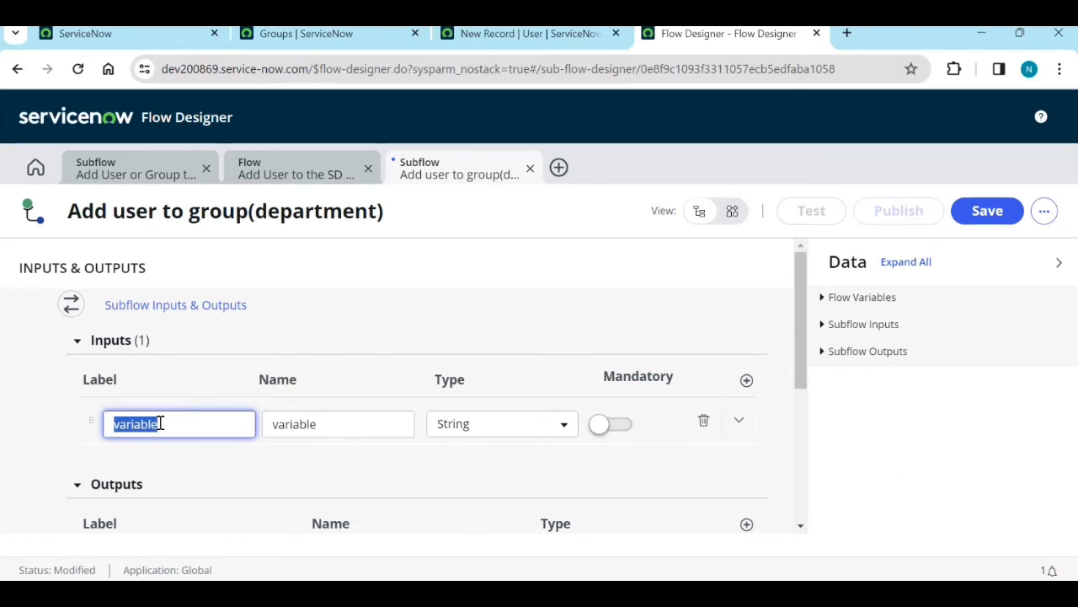
type("User")
left_click(312, 423)
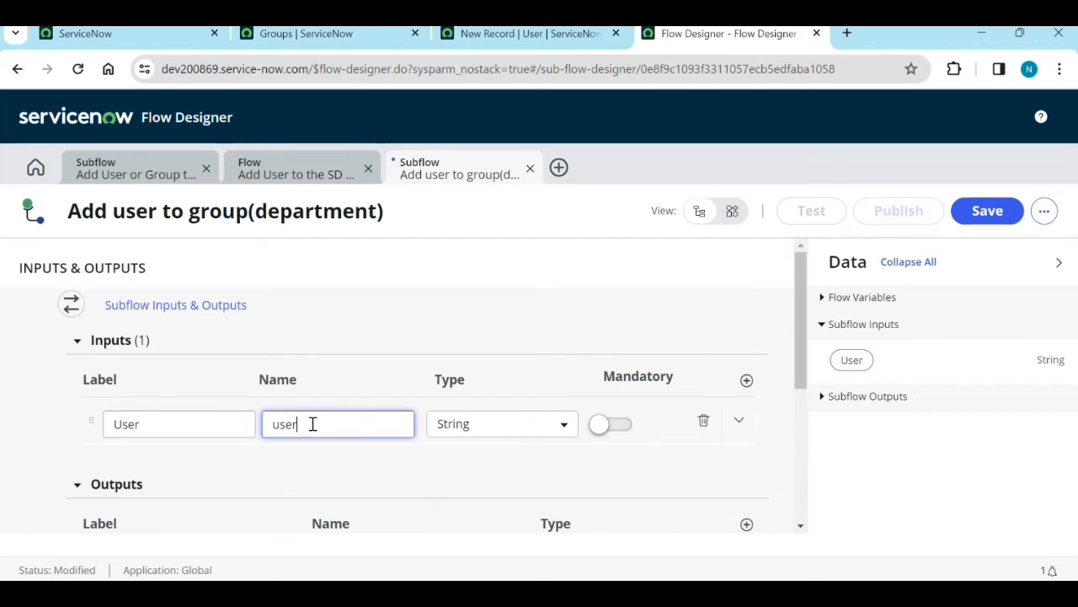
- Find the Reference data type for the User input and open its list of tables
left_click(469, 430)
scroll(489, 435, "down", 1)
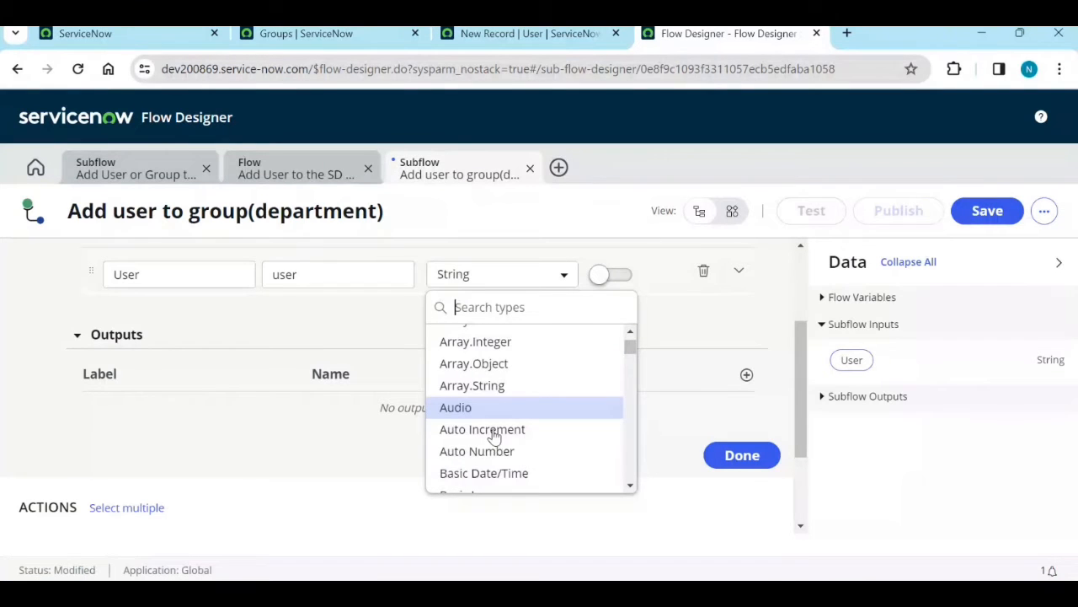
scroll(494, 435, "down", 8)
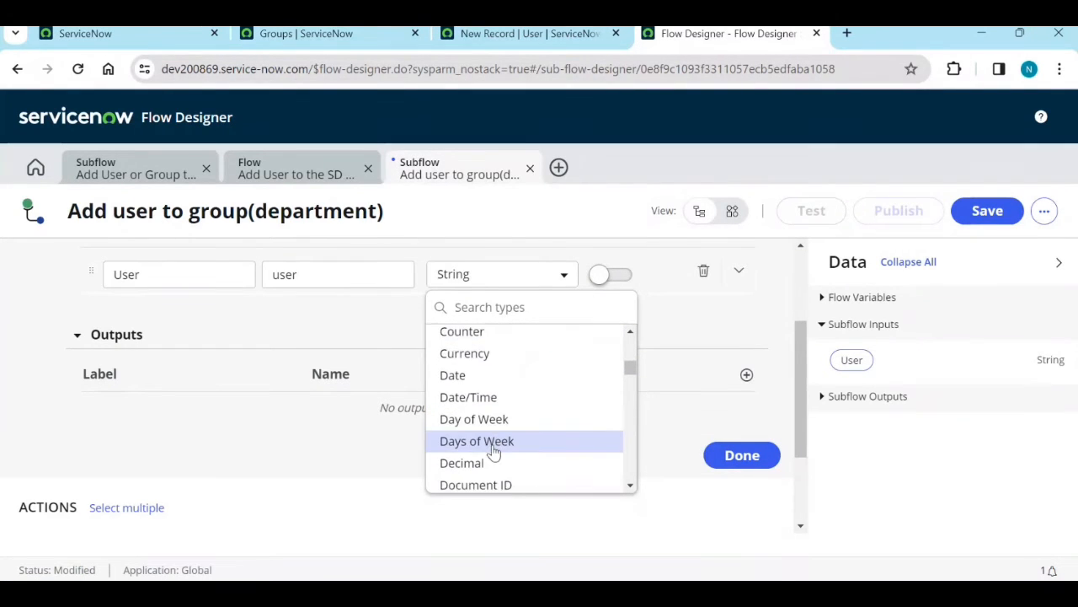
scroll(497, 452, "down", 3)
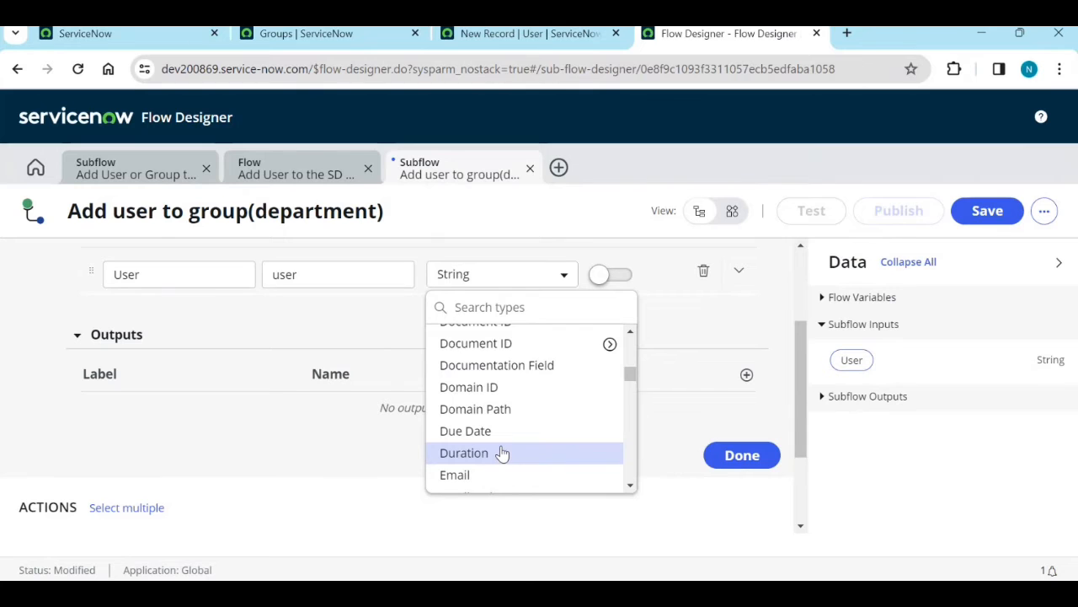
scroll(501, 453, "down", 6)
type("ref")
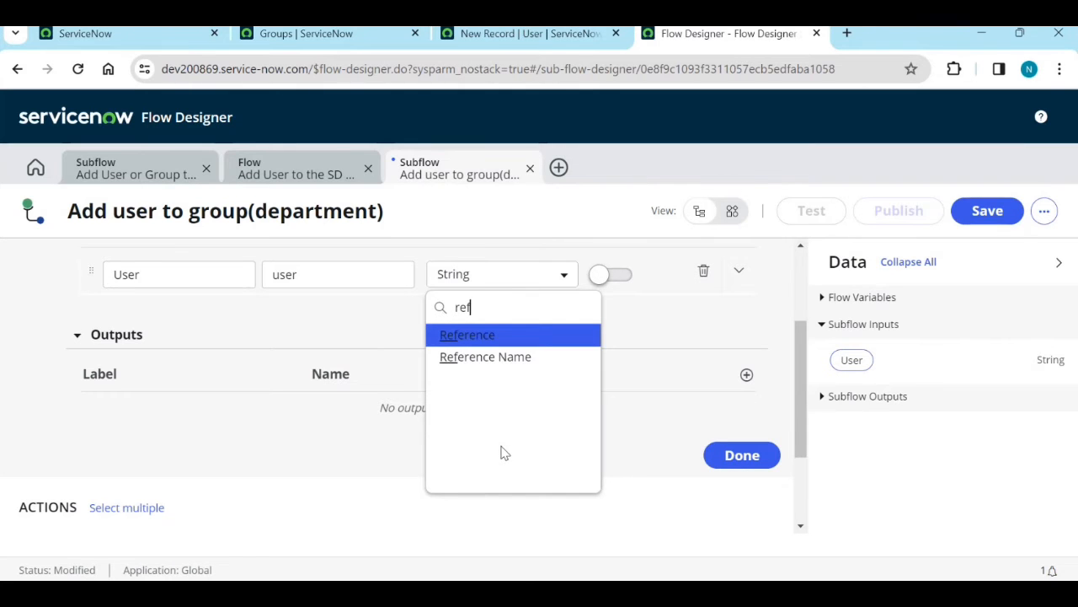
left_click(469, 336)
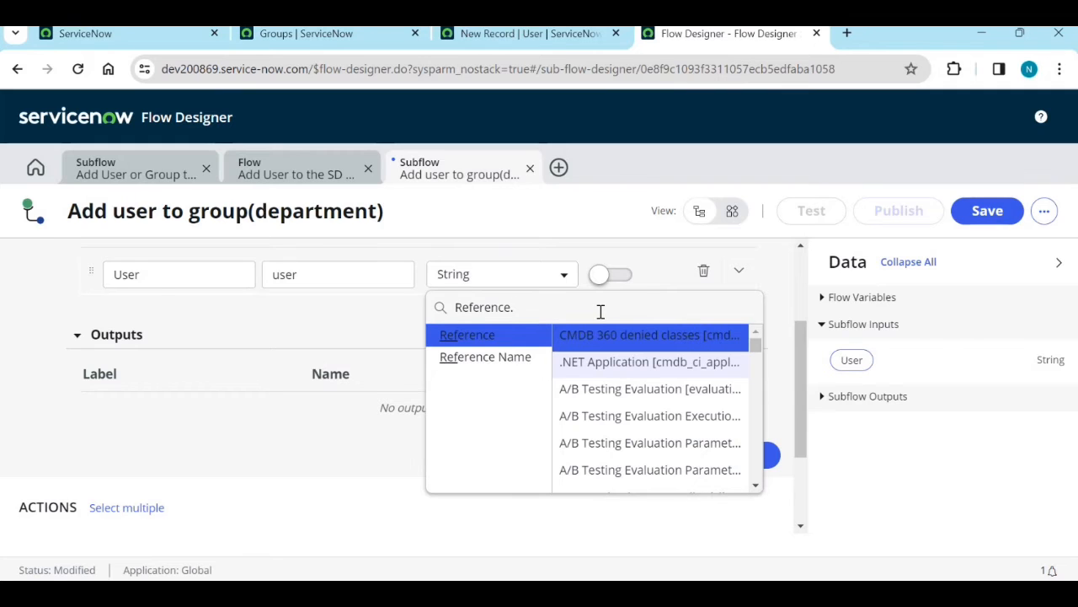
- Point the User input's reference to the User table by searching for "sys_user", and make the input mandatory
type("user")
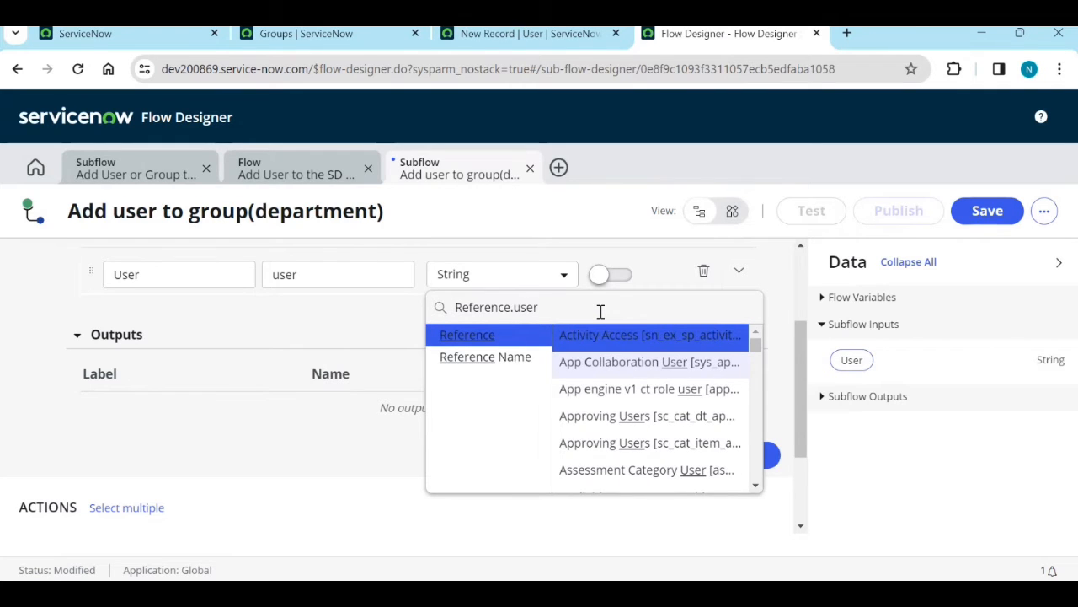
key("BackSpace")
key("BackSpace")
key("BackSpace")
key("BackSpace")
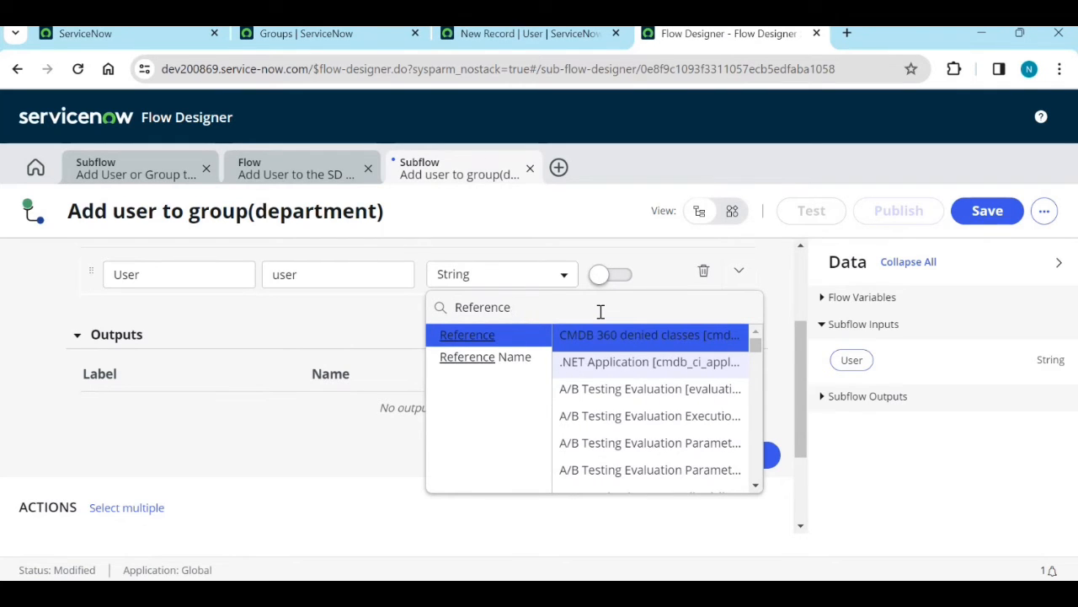
type(".sys")
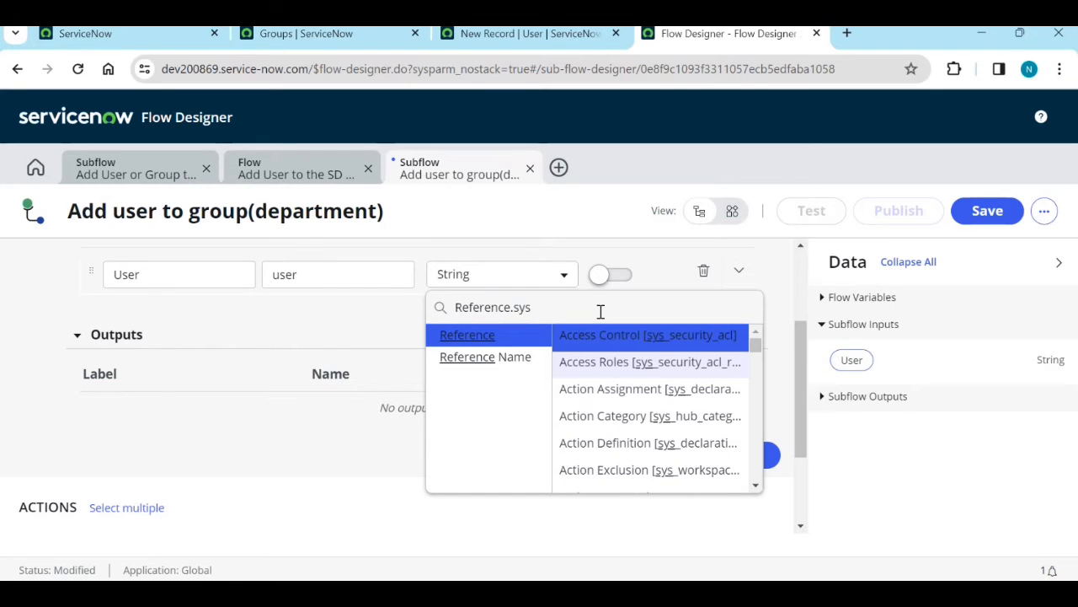
type("_user")
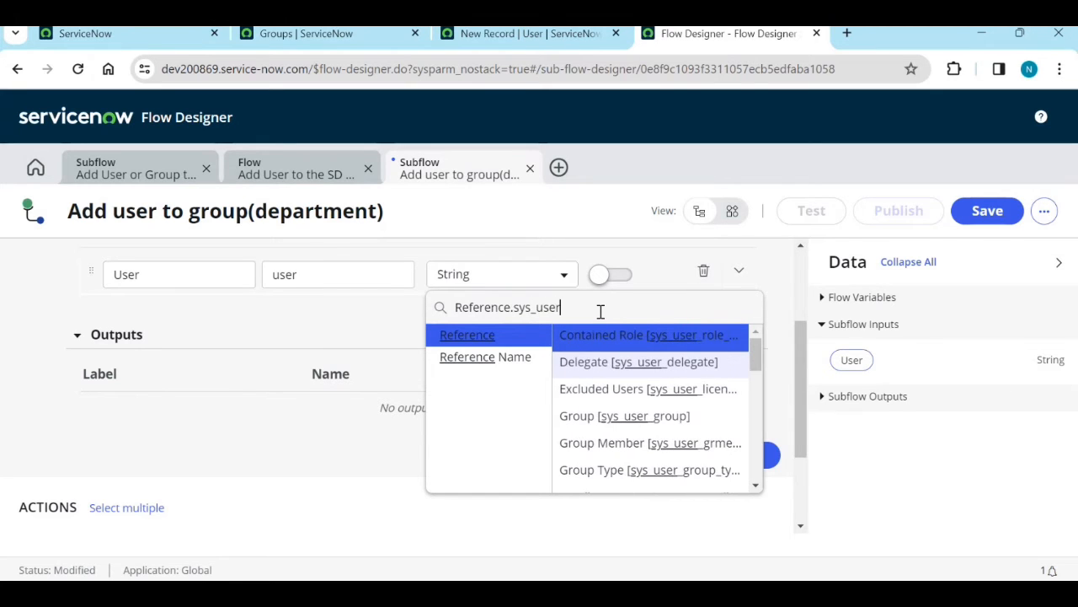
scroll(621, 409, "down", 5)
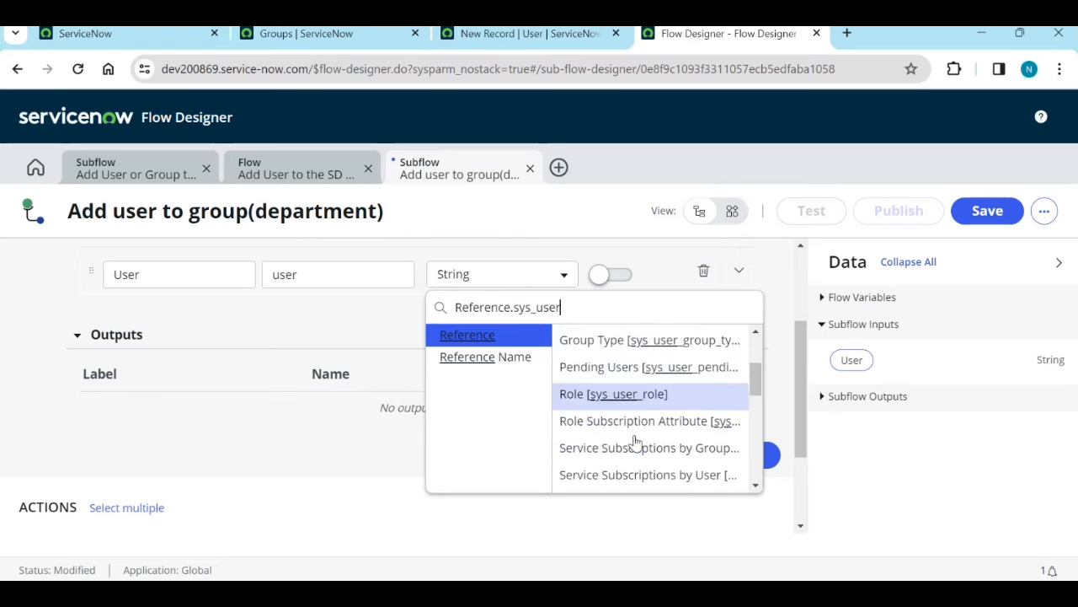
scroll(634, 421, "down", 1)
left_click(628, 350)
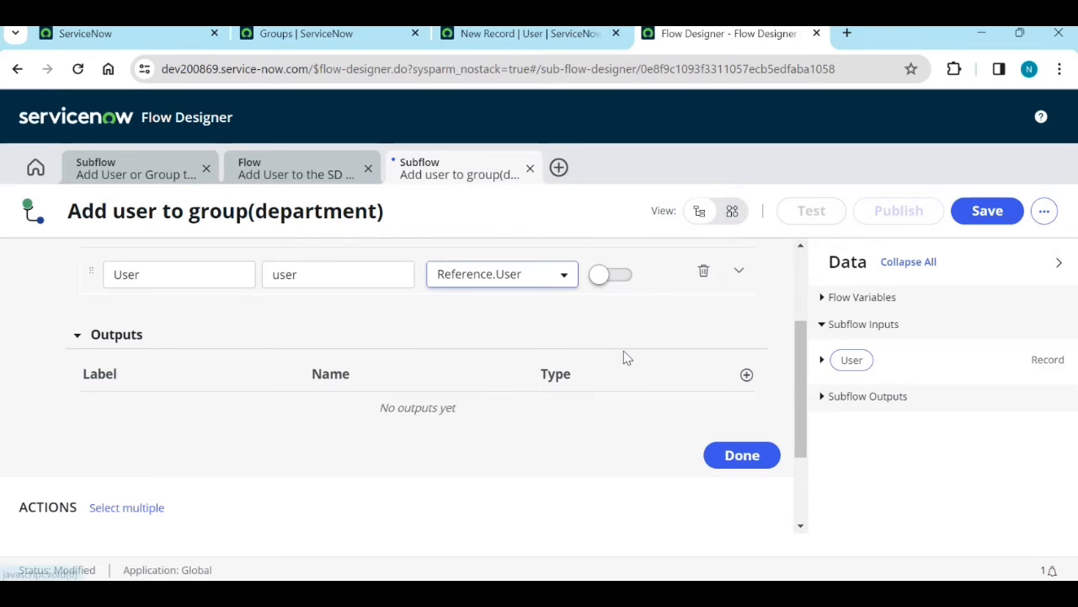
scroll(595, 354, "up", 1)
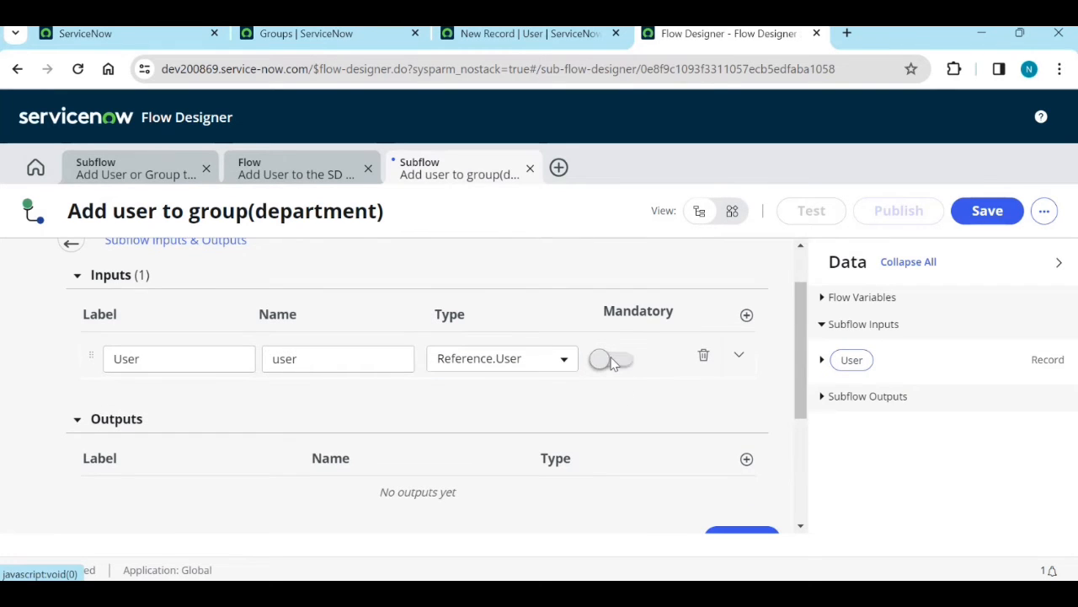
left_click(608, 360)
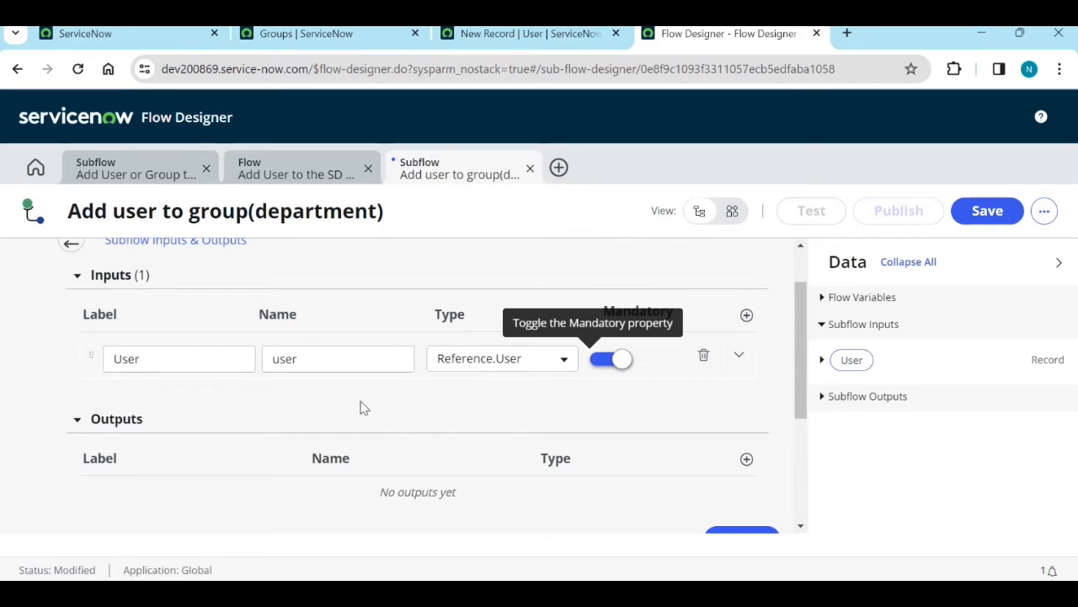
scroll(291, 396, "down", 1)
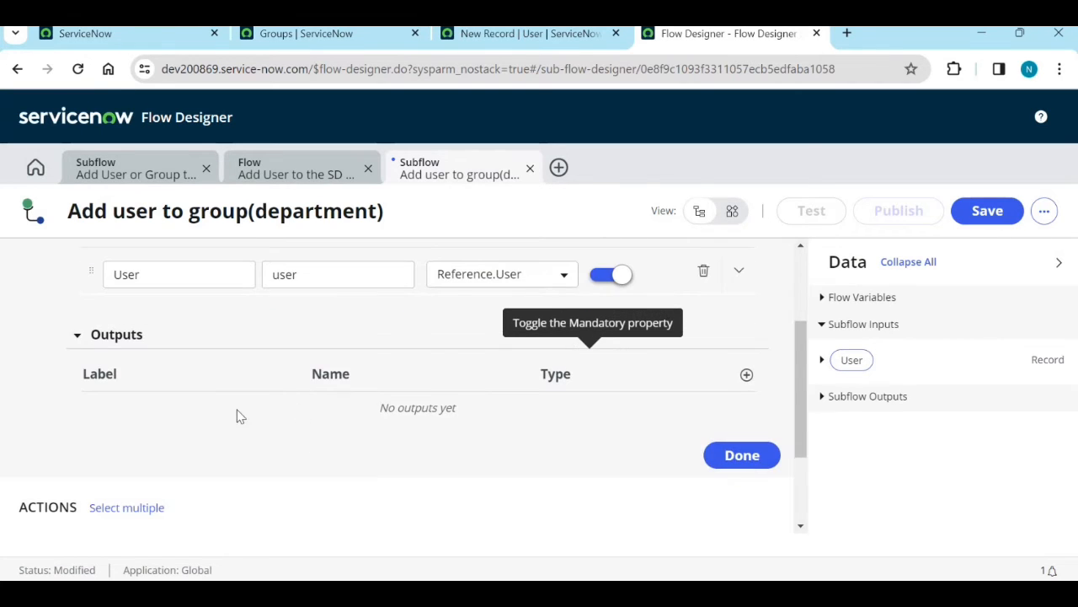
left_click(747, 374)
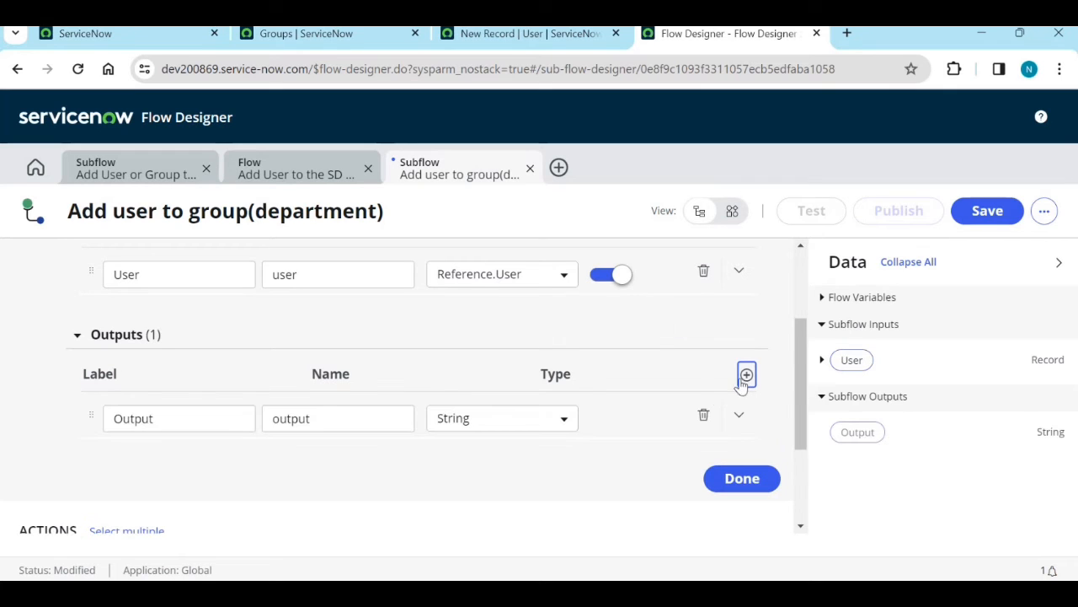
double_click(163, 419)
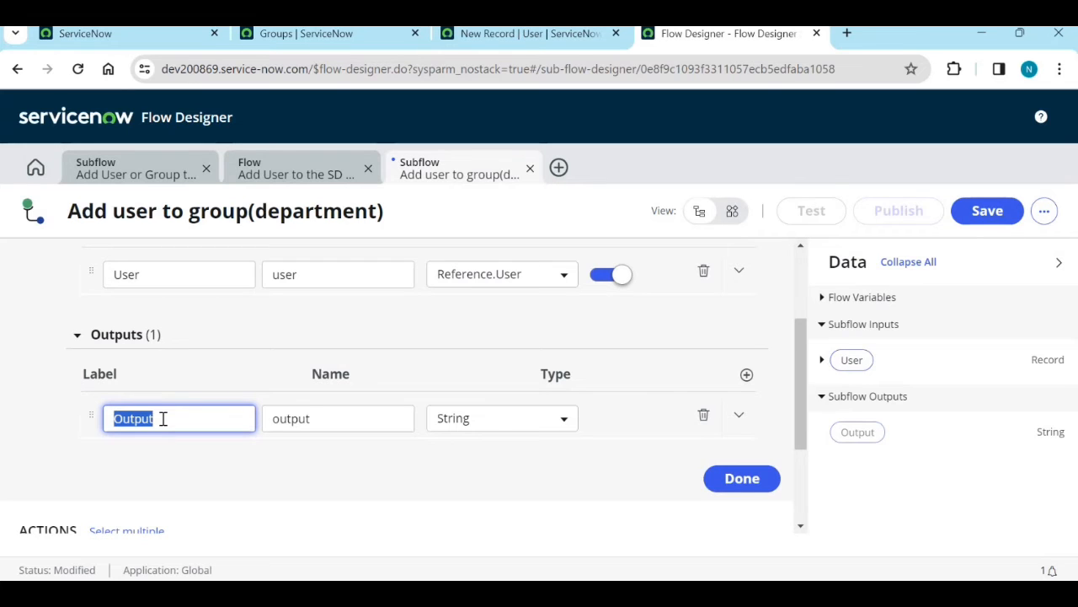
type("U")
left_click(158, 417)
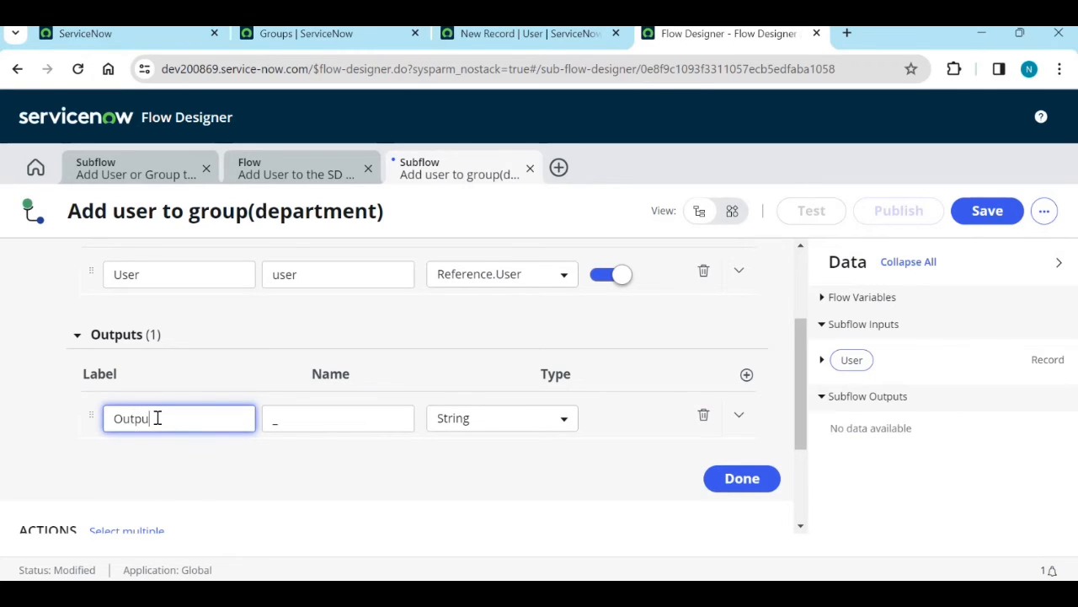
left_click(280, 462)
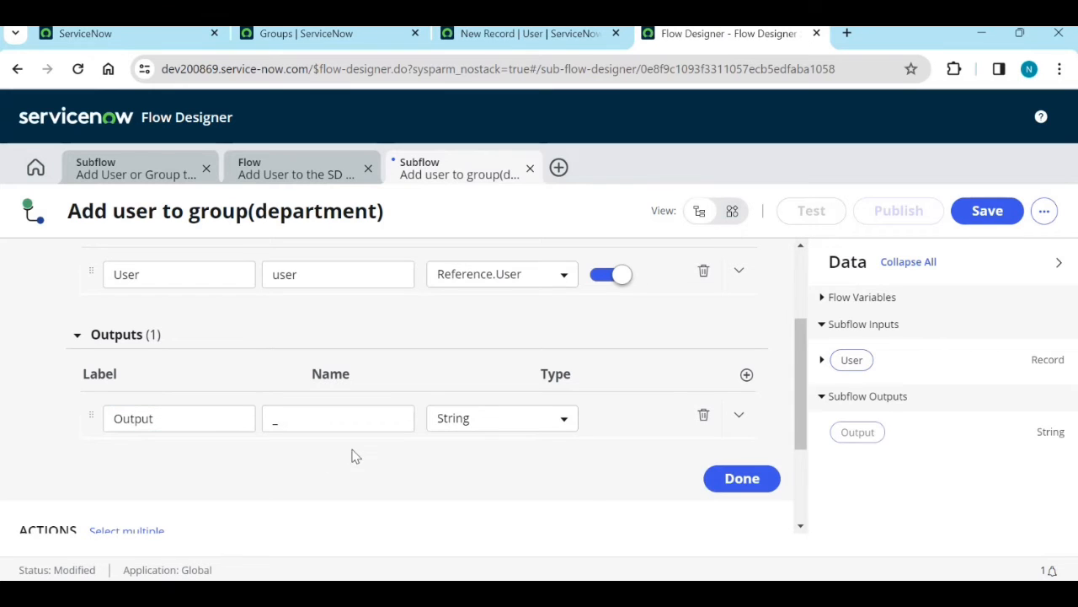
left_click(360, 414)
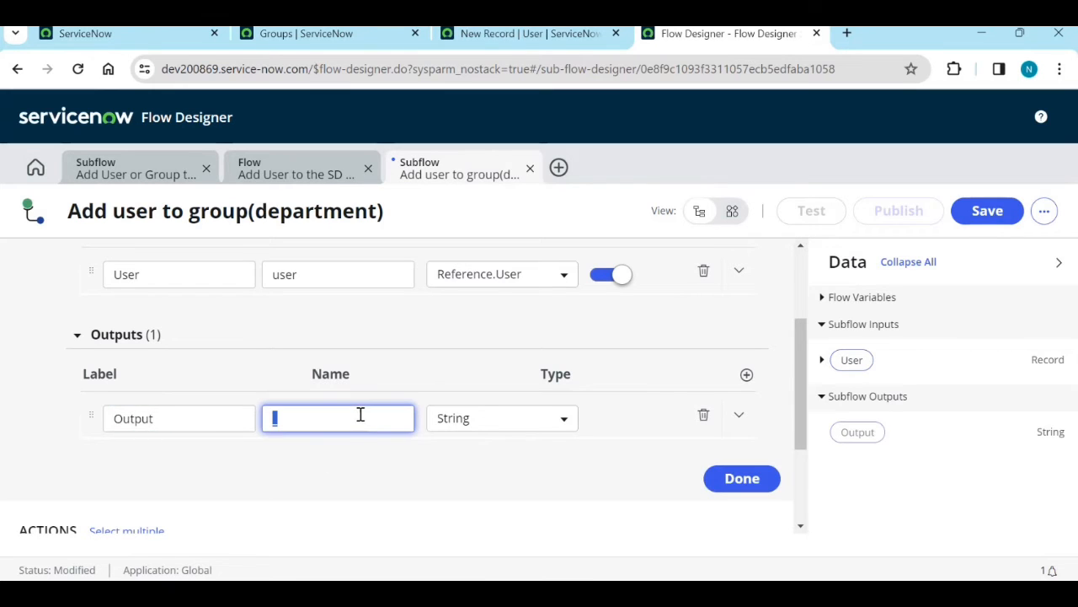
left_click(704, 416)
- Add a String output labelled "Output" with the name "output" and finish the inputs and outputs definition
left_click(747, 374)
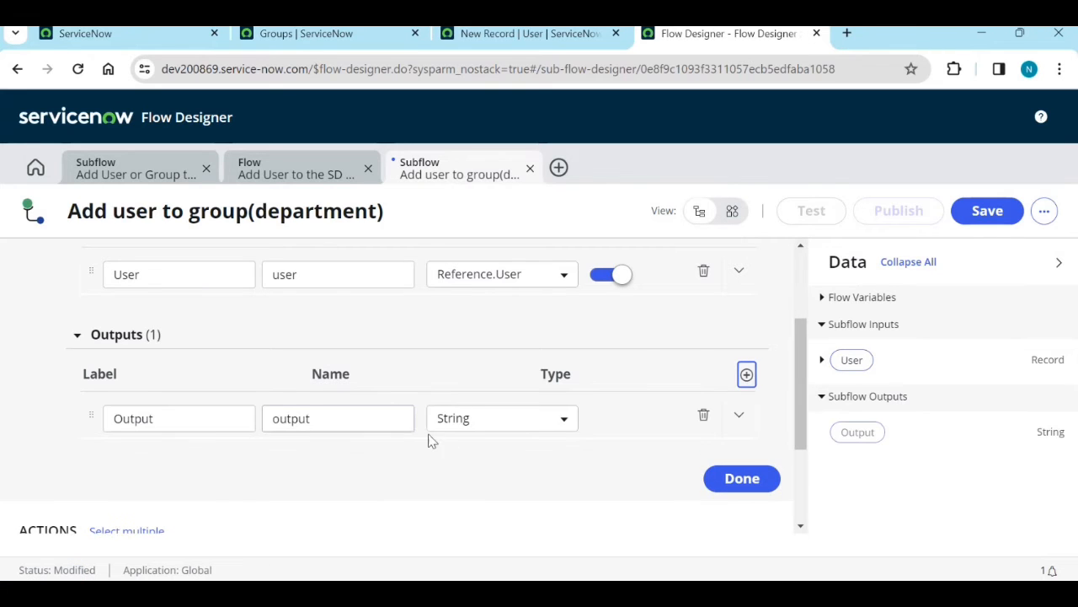
scroll(524, 472, "down", 2)
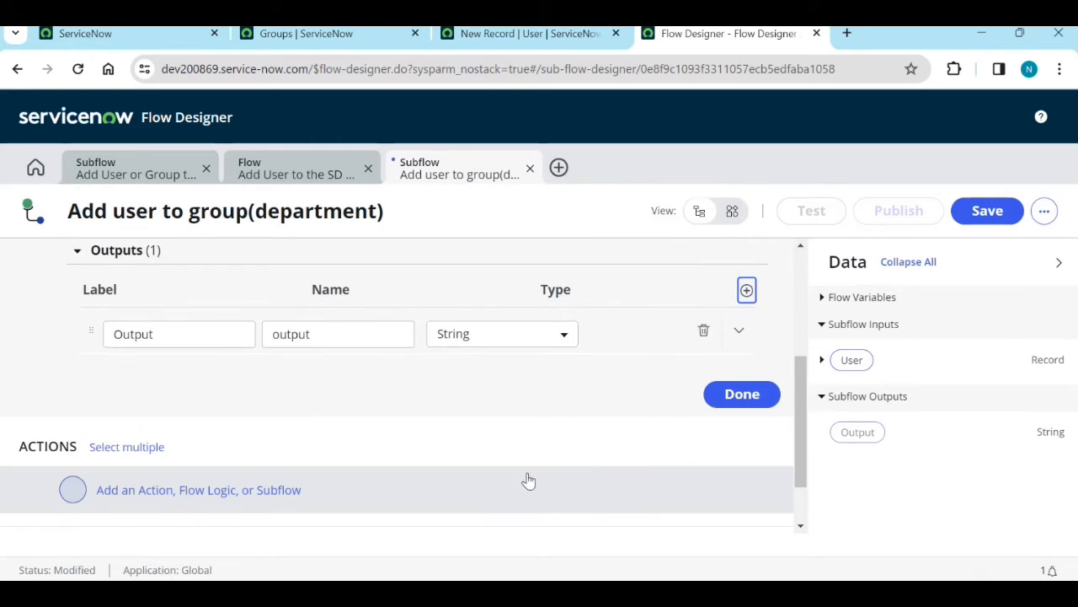
left_click(739, 400)
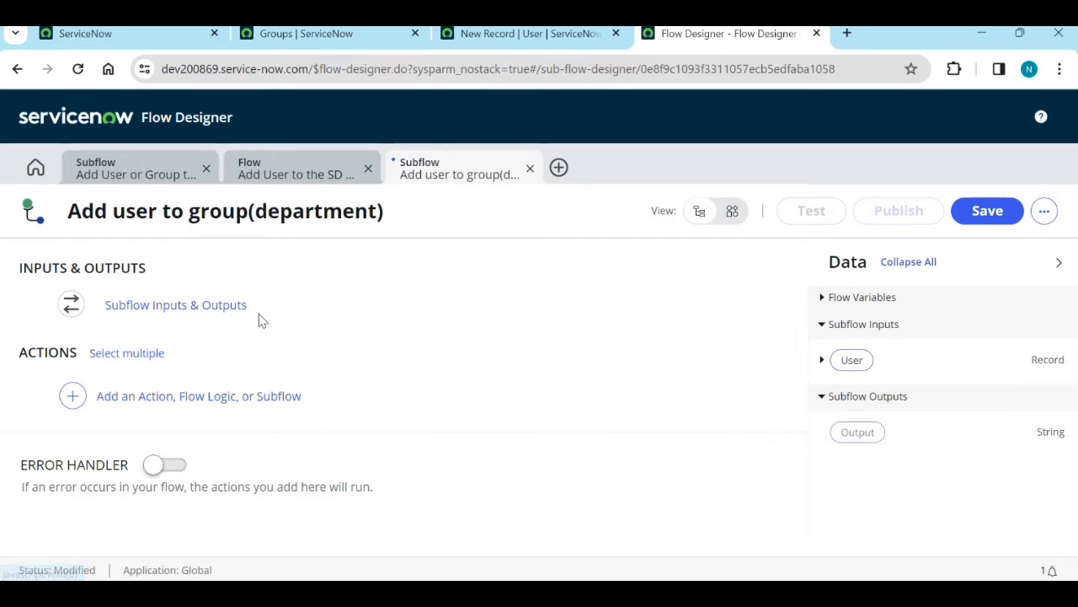
- Add an If flow logic step to the subflow's actions and label its condition "check user is active"
left_click(257, 394)
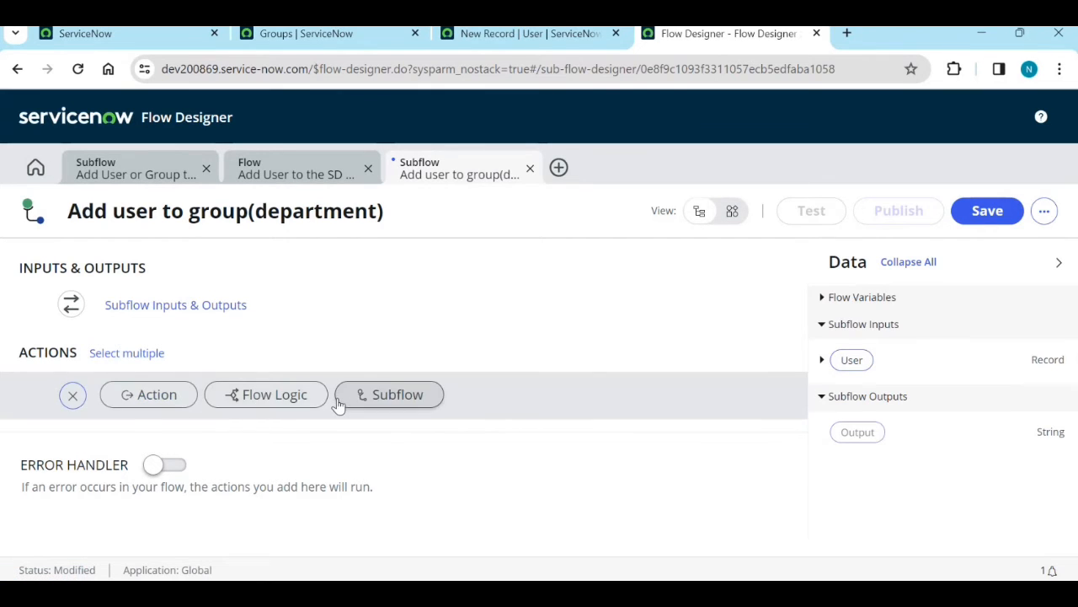
left_click(278, 404)
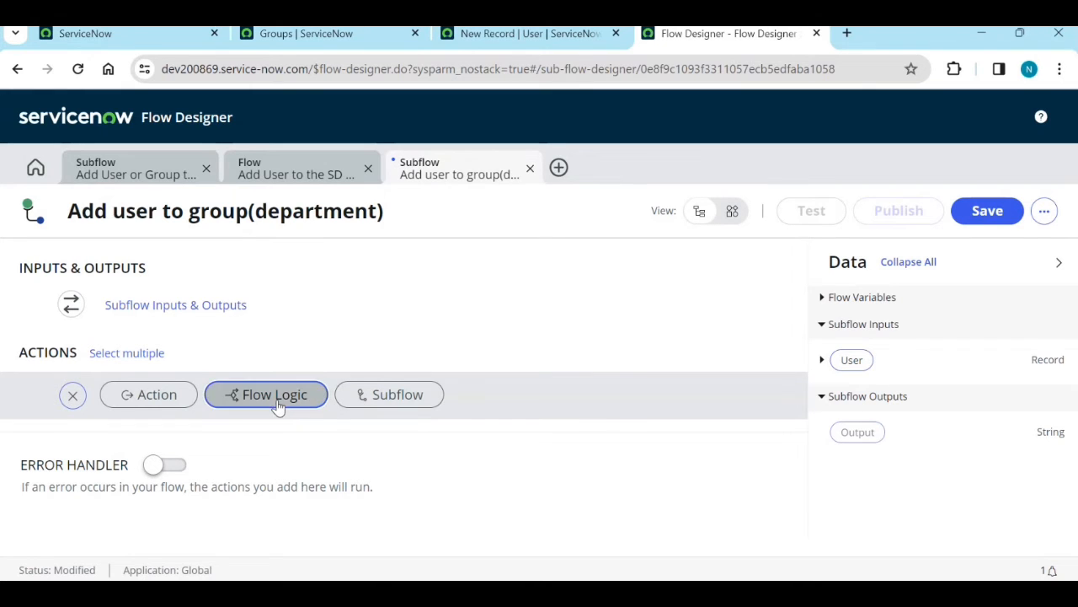
left_click(308, 456)
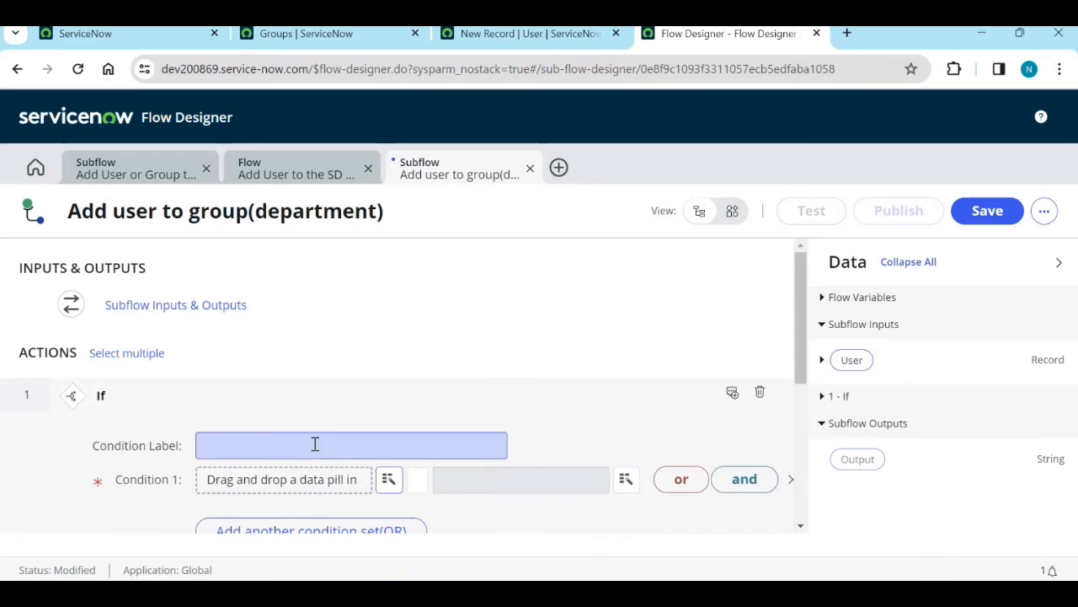
scroll(313, 447, "down", 1)
left_click(259, 365)
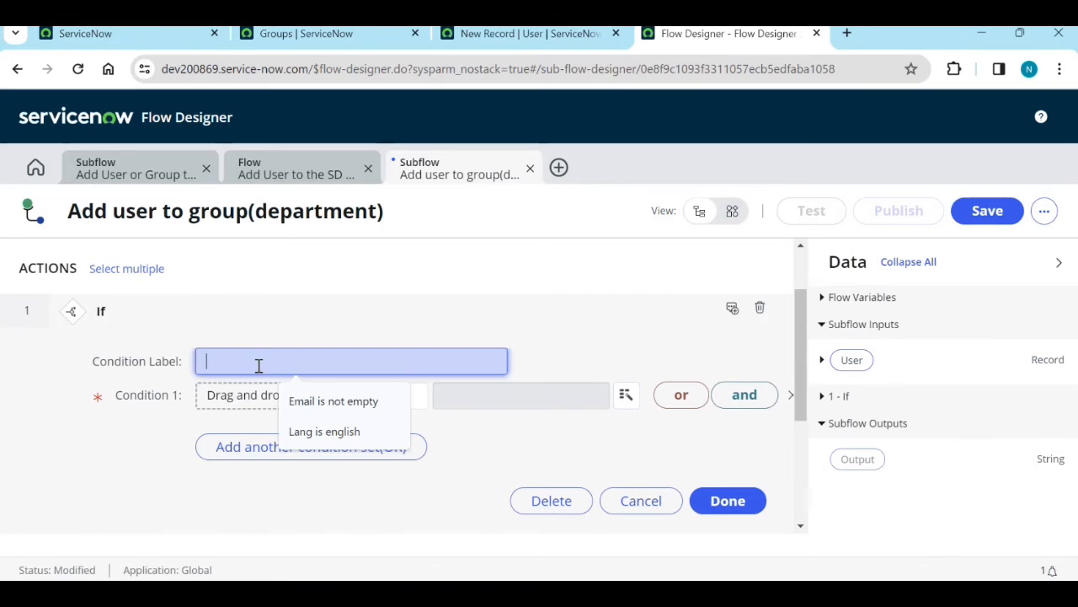
type("check user is active")
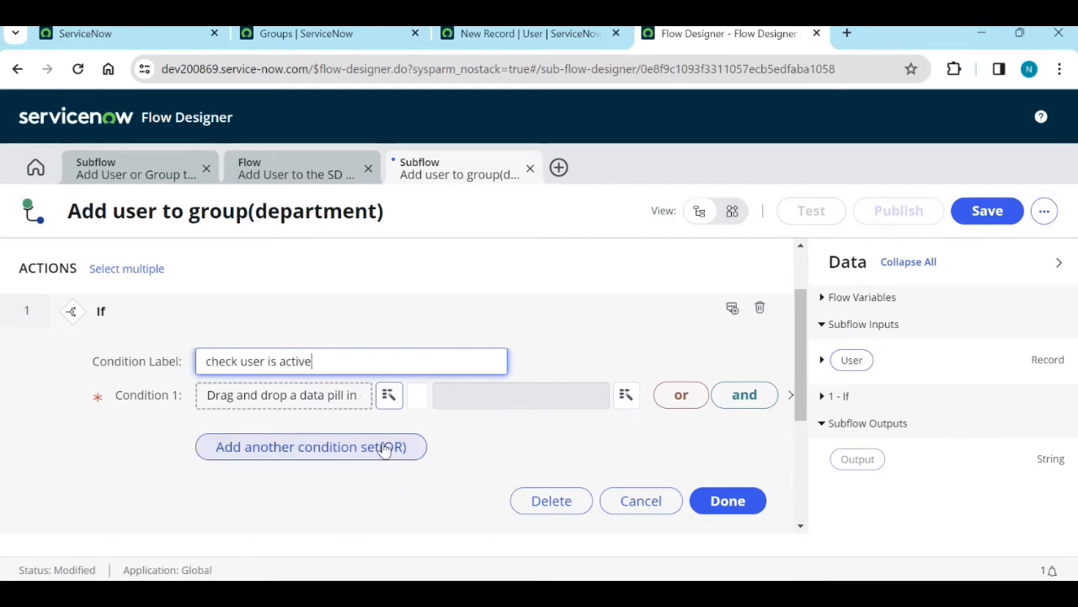
left_click_drag(857, 359, 313, 401)
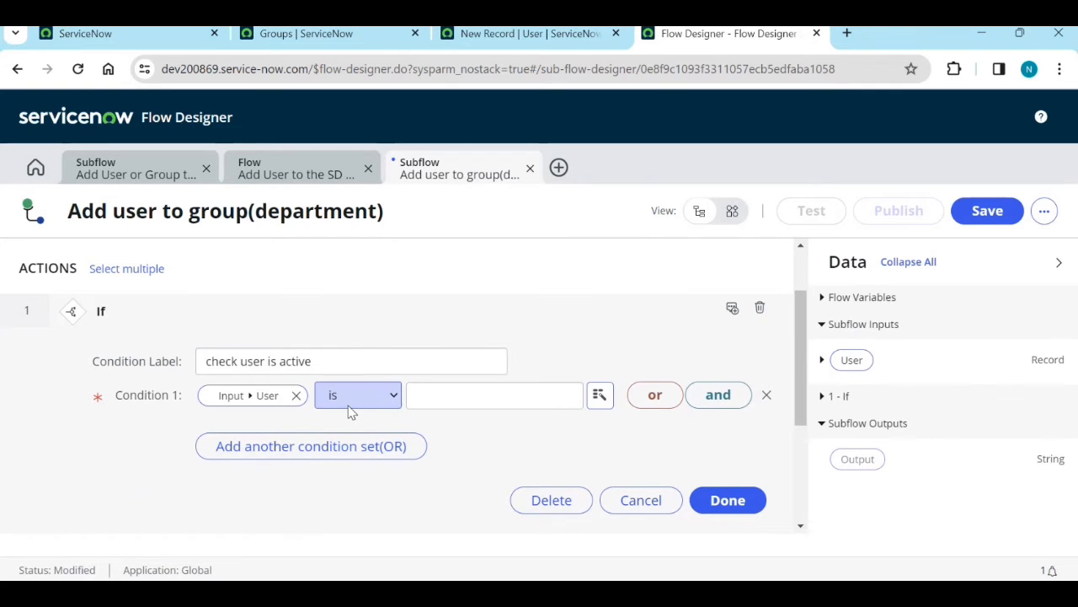
left_click(296, 397)
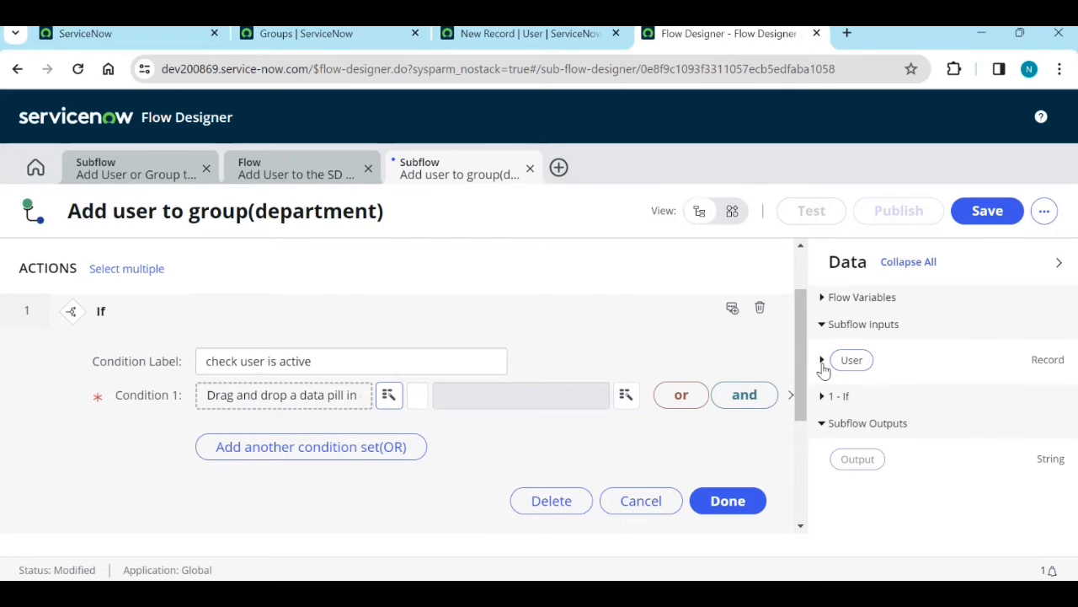
left_click(390, 396)
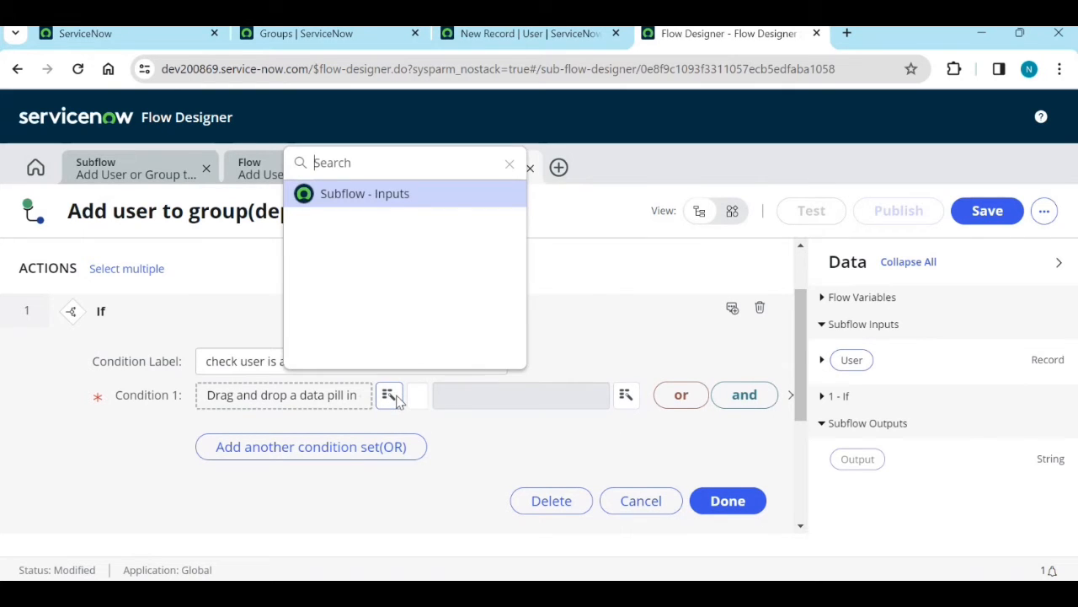
left_click(400, 201)
left_click(502, 207)
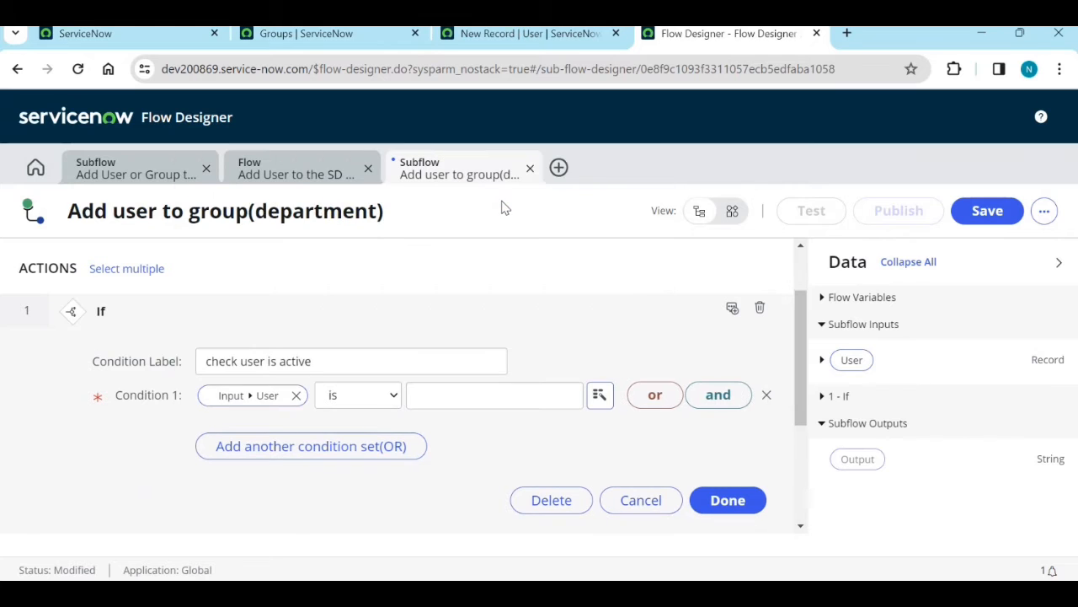
left_click(296, 396)
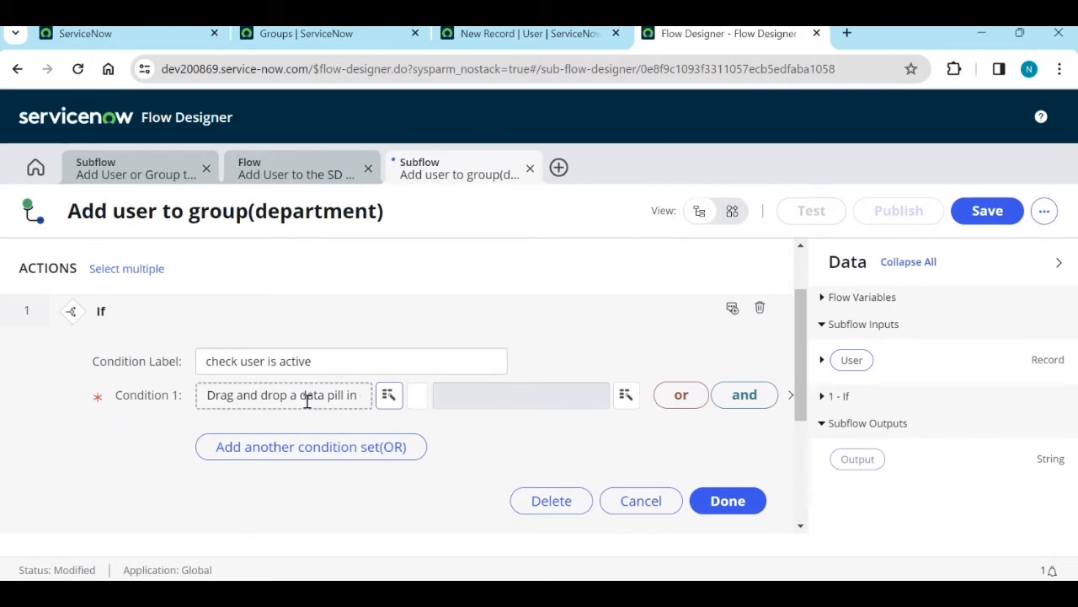
- Set the If condition to the User input's Active field is True and finish the If step
left_click(388, 406)
left_click(448, 193)
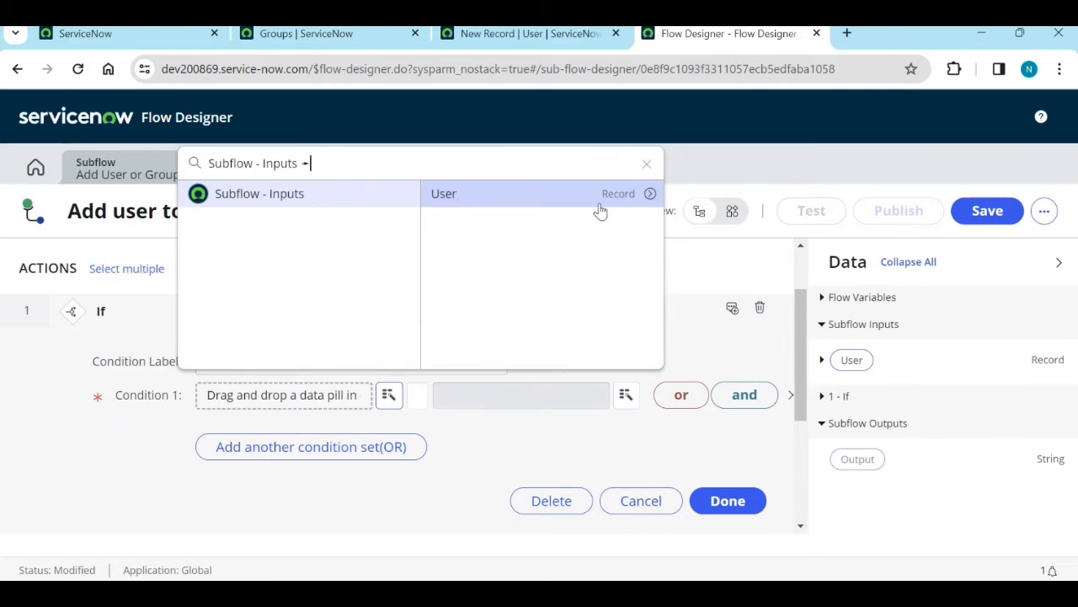
left_click(650, 194)
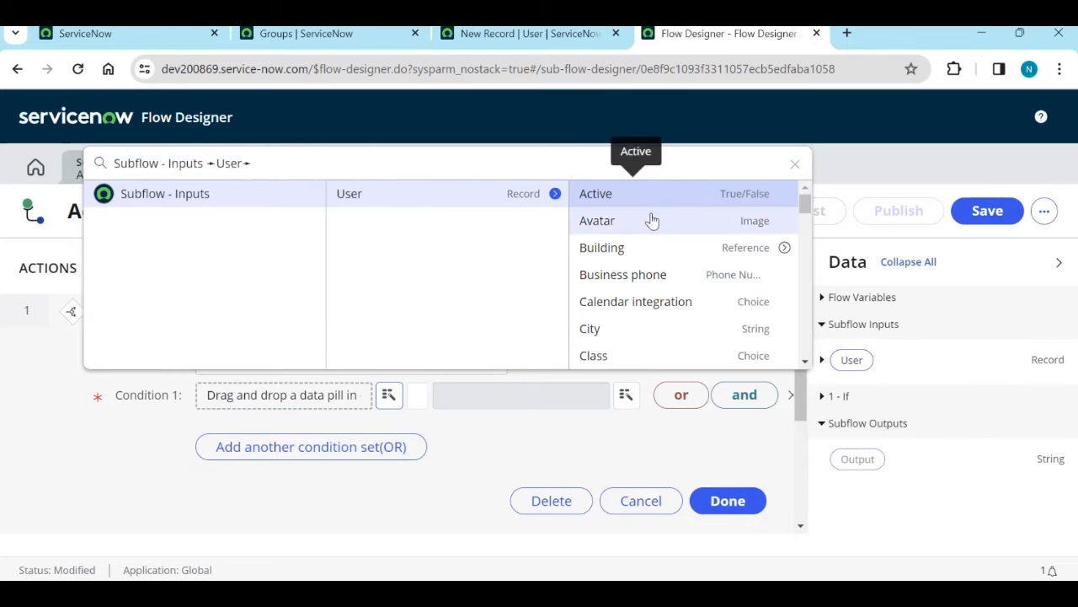
left_click(649, 204)
left_click(491, 400)
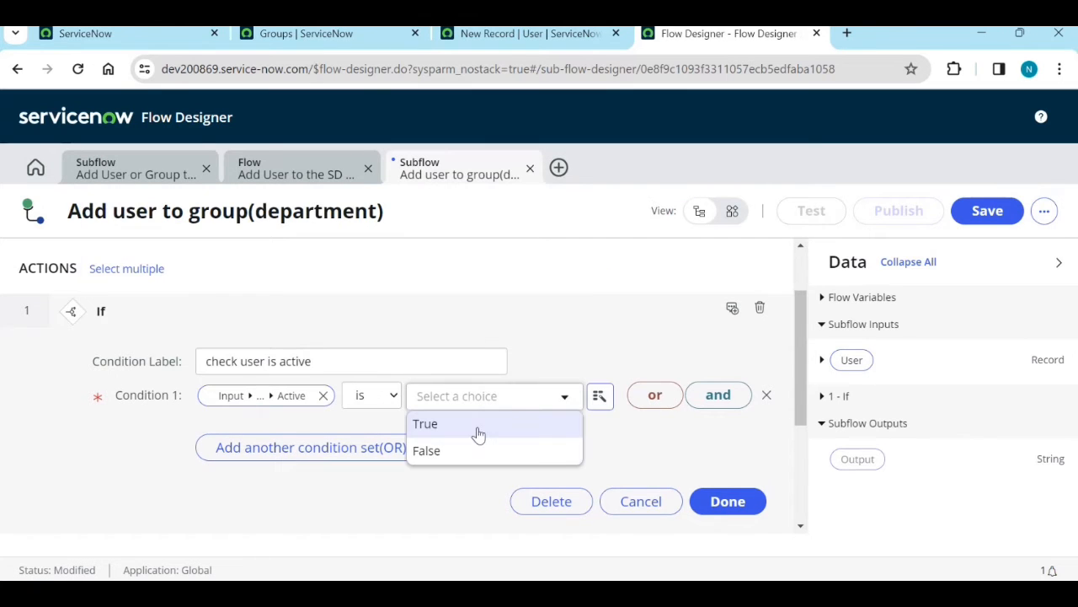
left_click(477, 427)
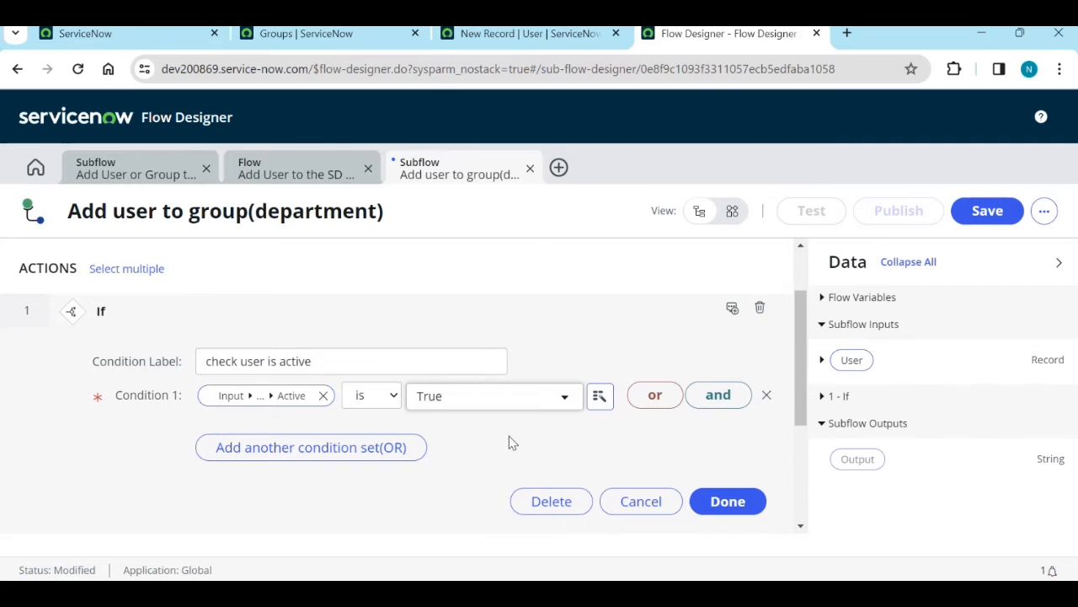
scroll(508, 438, "down", 3)
left_click(738, 339)
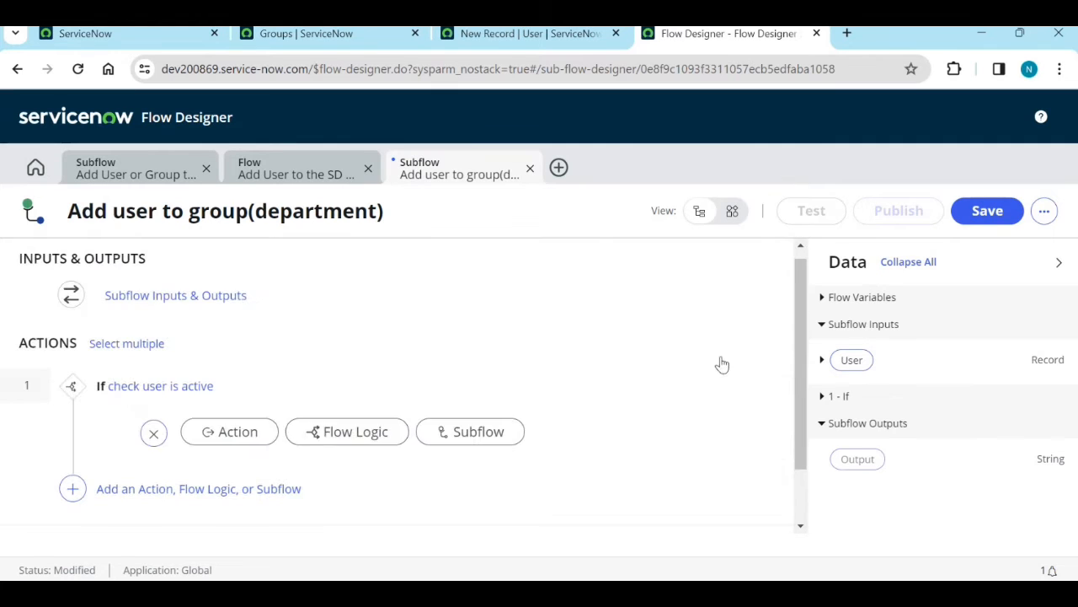
- Add a ServiceNow Core Create Record action inside the "check user is active" branch
scroll(228, 405, "down", 1)
left_click(226, 368)
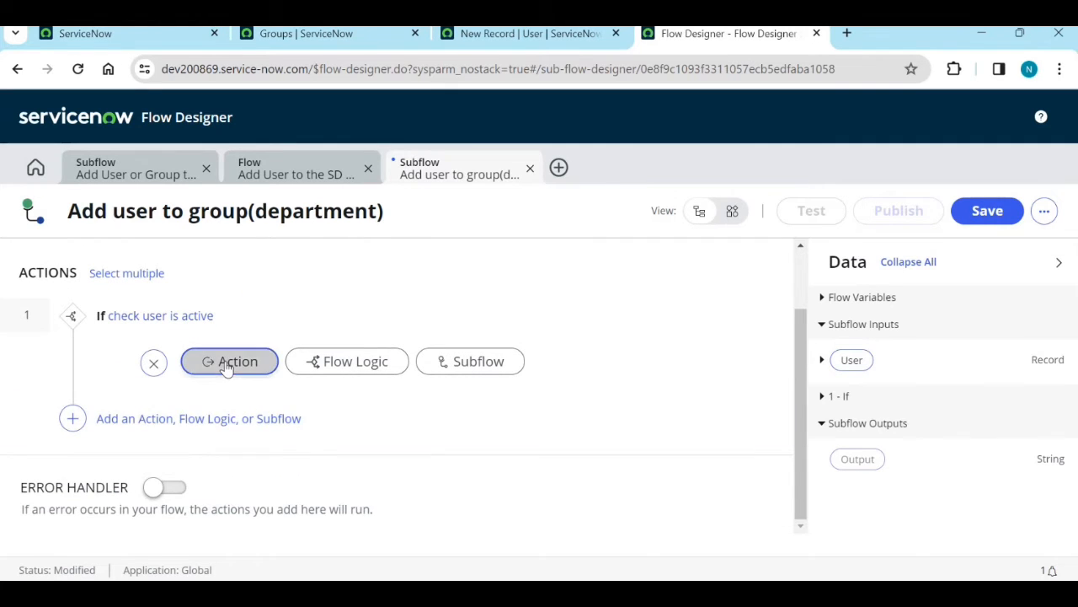
scroll(278, 392, "down", 1)
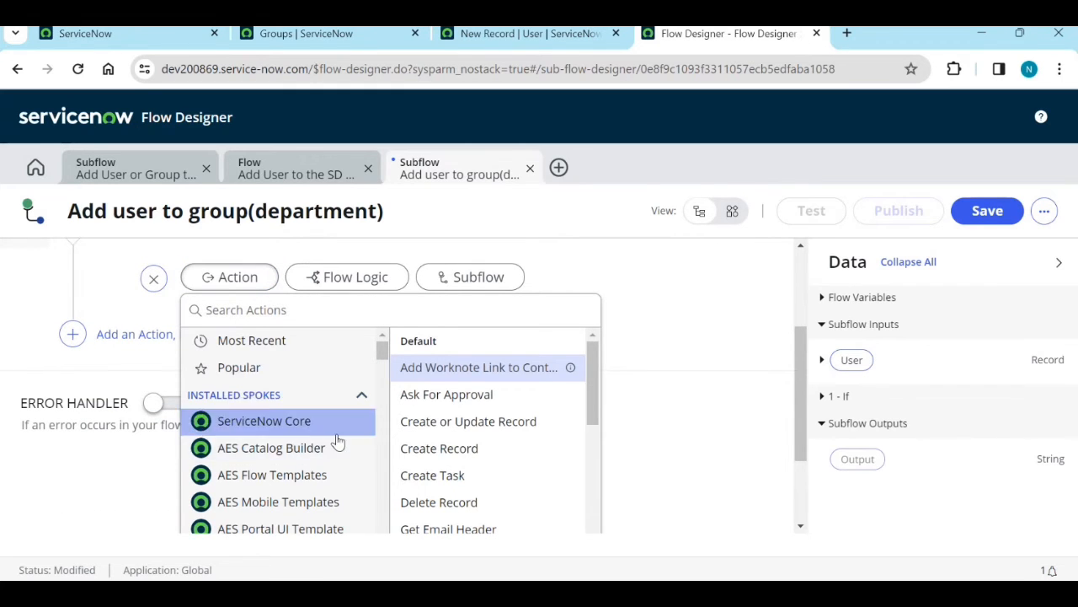
left_click(336, 433)
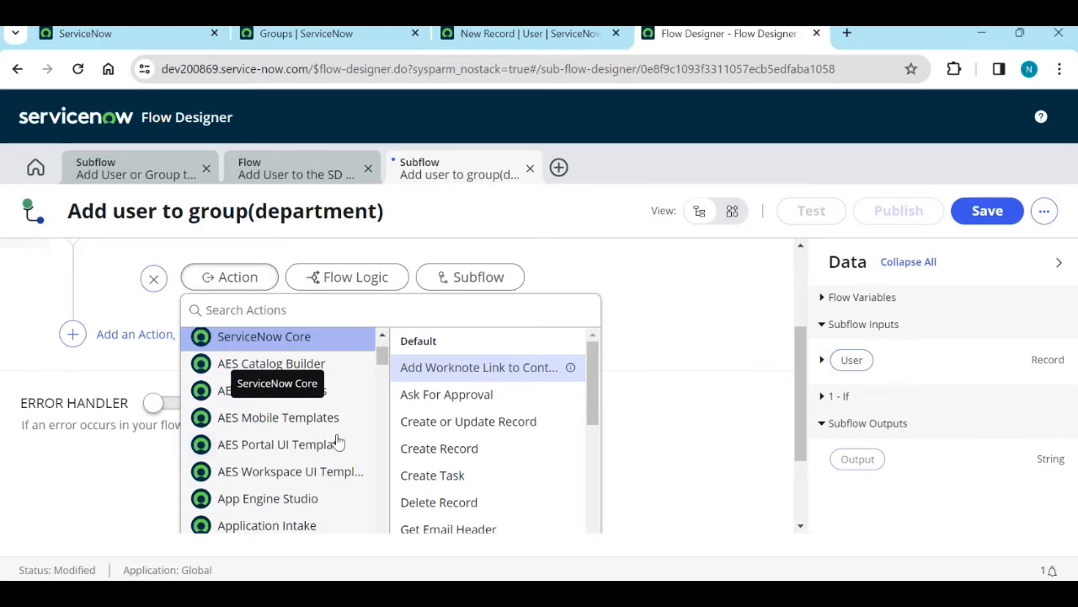
left_click(469, 459)
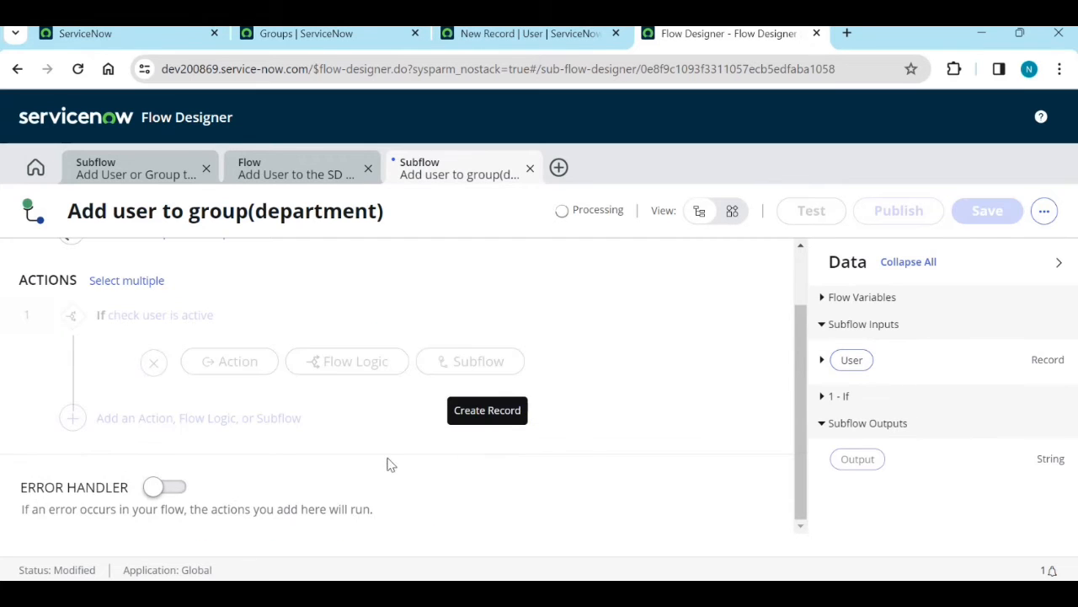
- Set the Create Record action's table to Group Member [sys_user_grmember] by searching for "group memb"
left_click(403, 371)
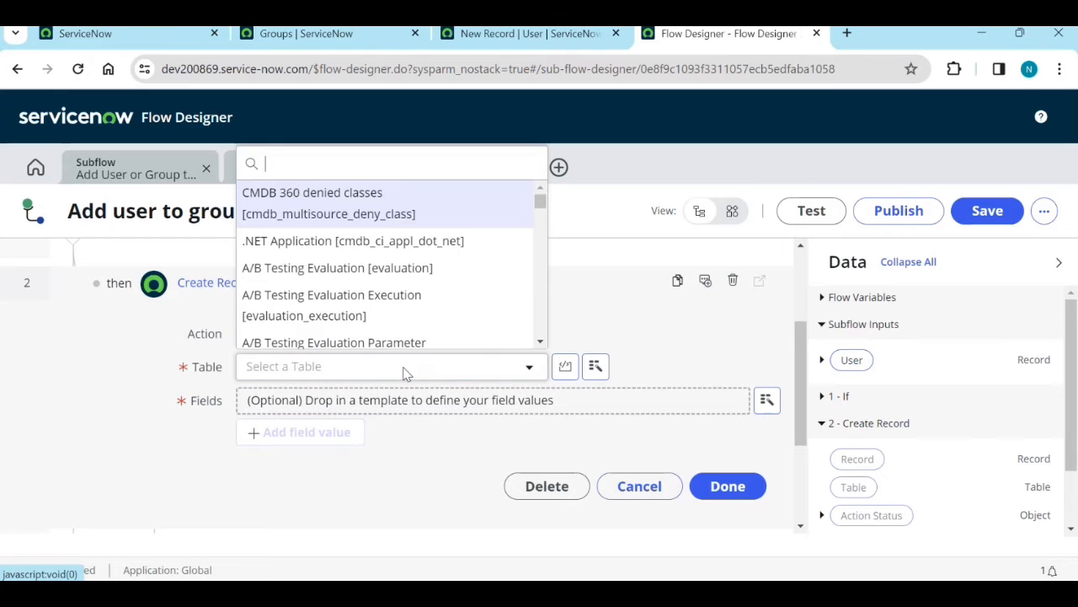
type("gro")
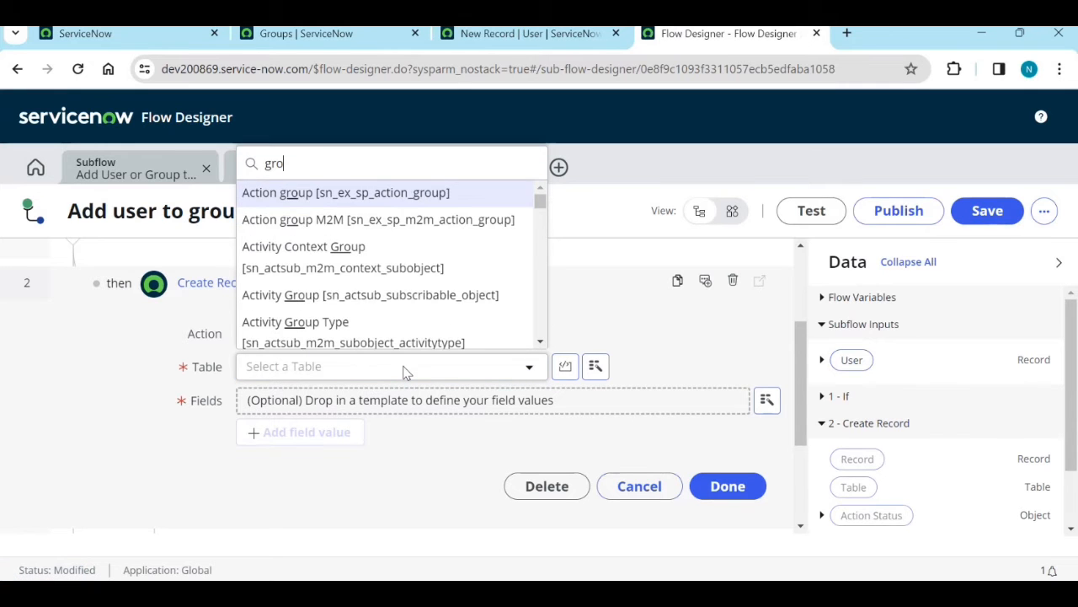
type("upm")
key("BackSpace")
type("m")
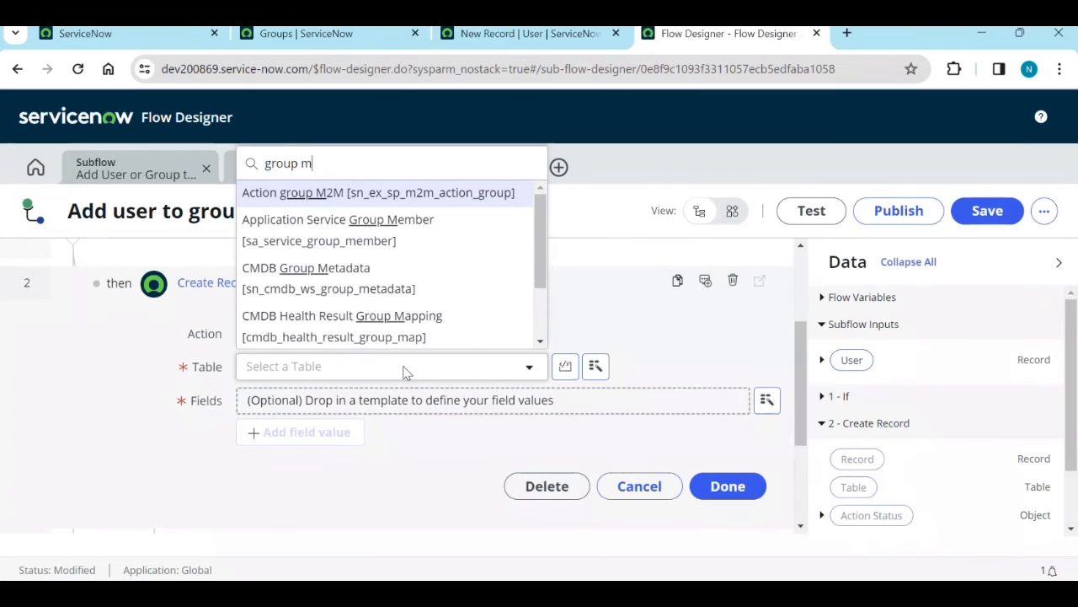
type("emb")
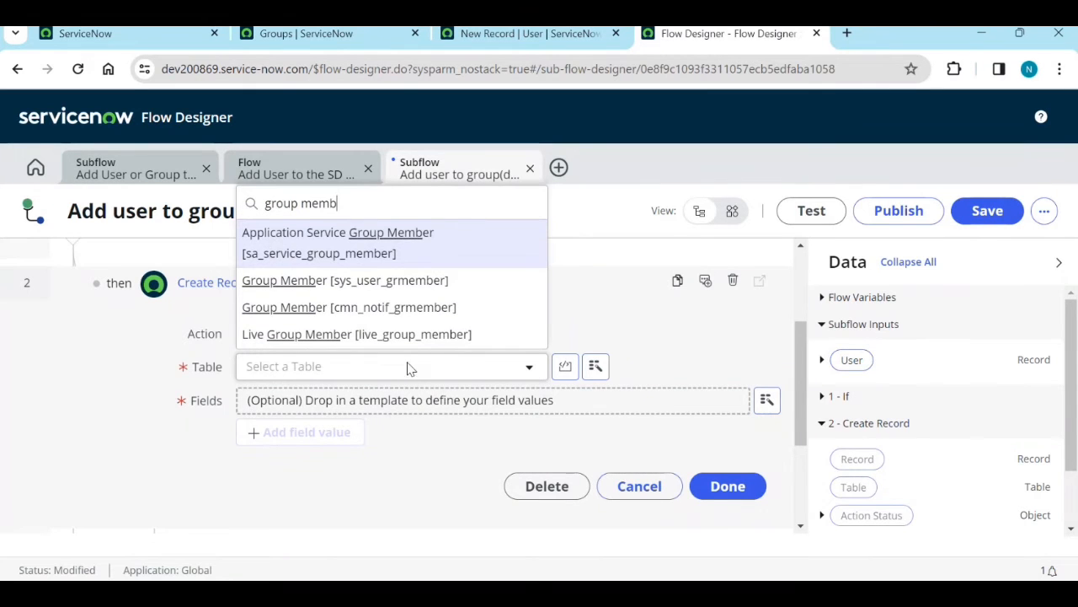
left_click(390, 284)
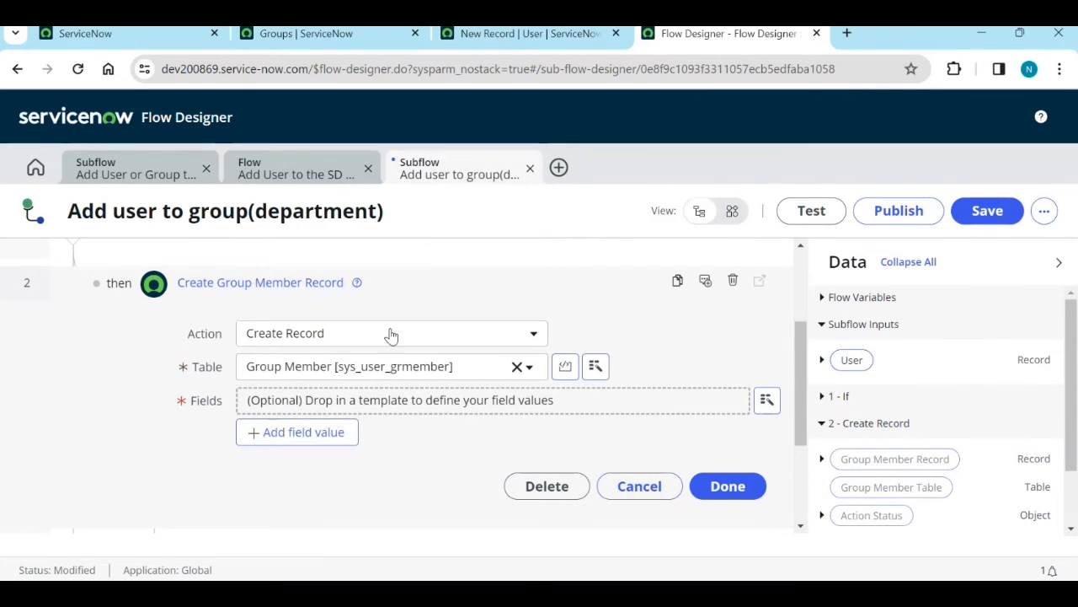
- Add a User field value to the group member record and map it to the subflow's User input
left_click(331, 435)
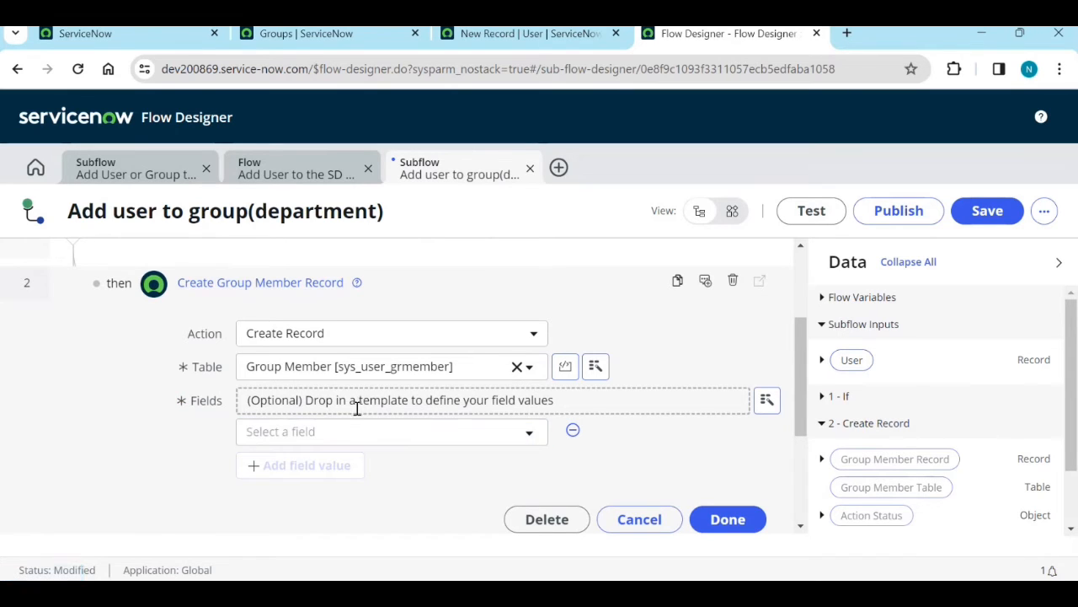
left_click(382, 433)
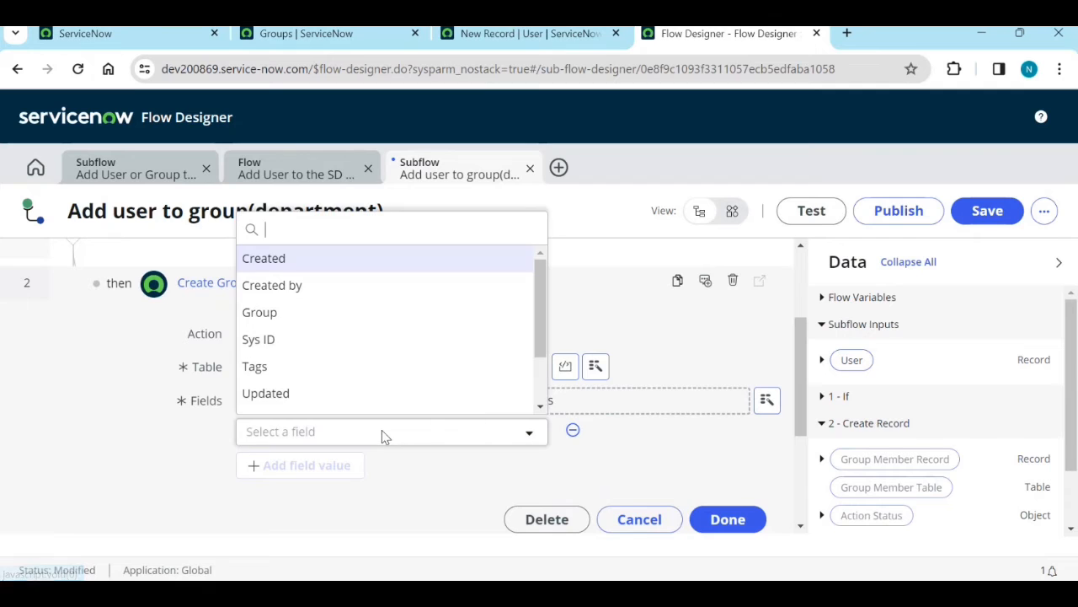
scroll(325, 325, "down", 1)
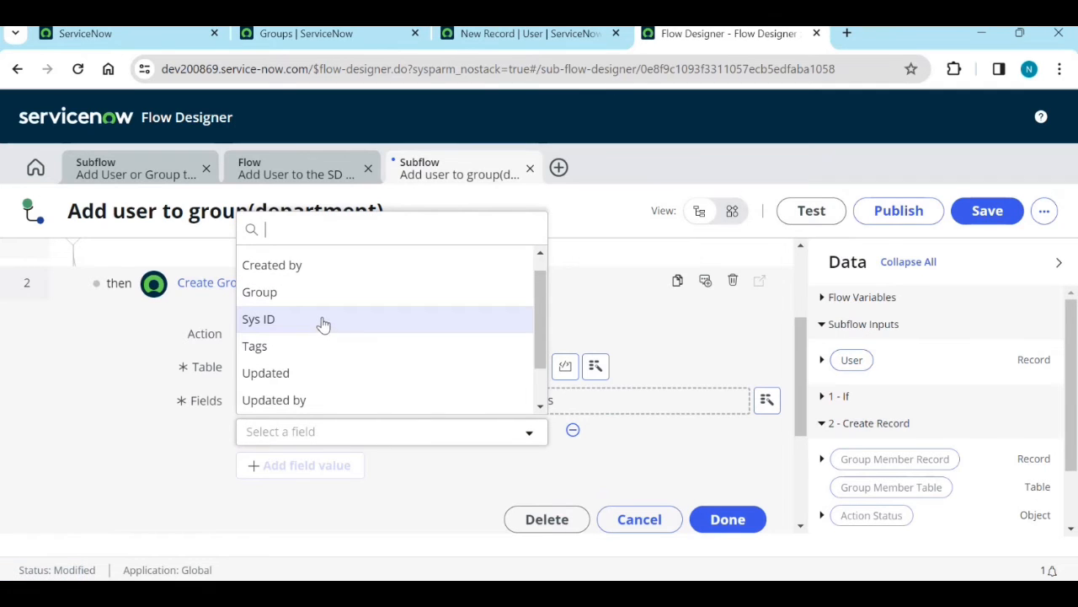
scroll(320, 356, "down", 2)
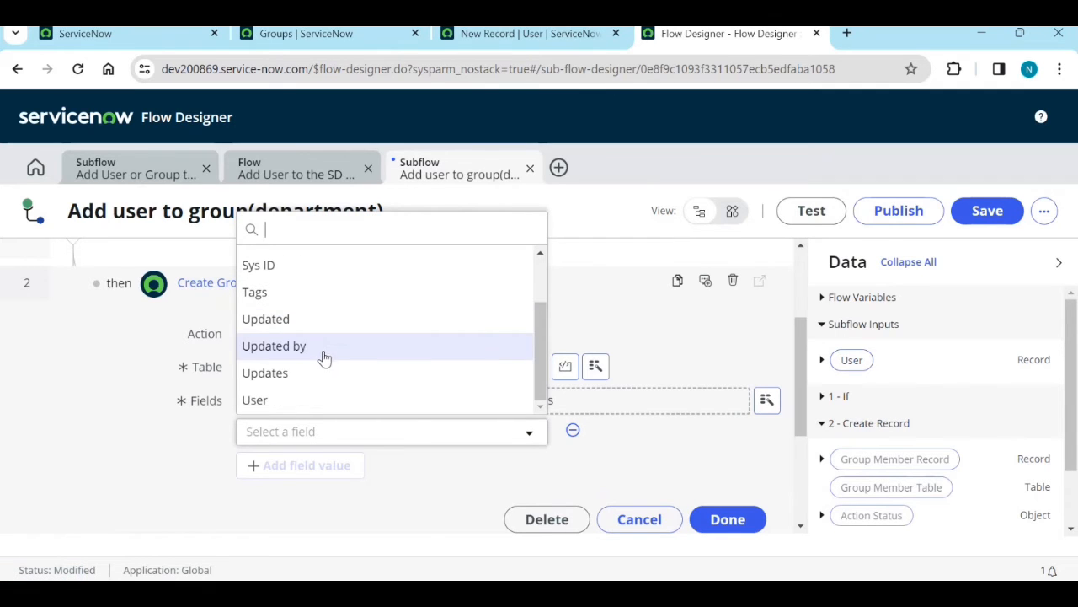
left_click(310, 403)
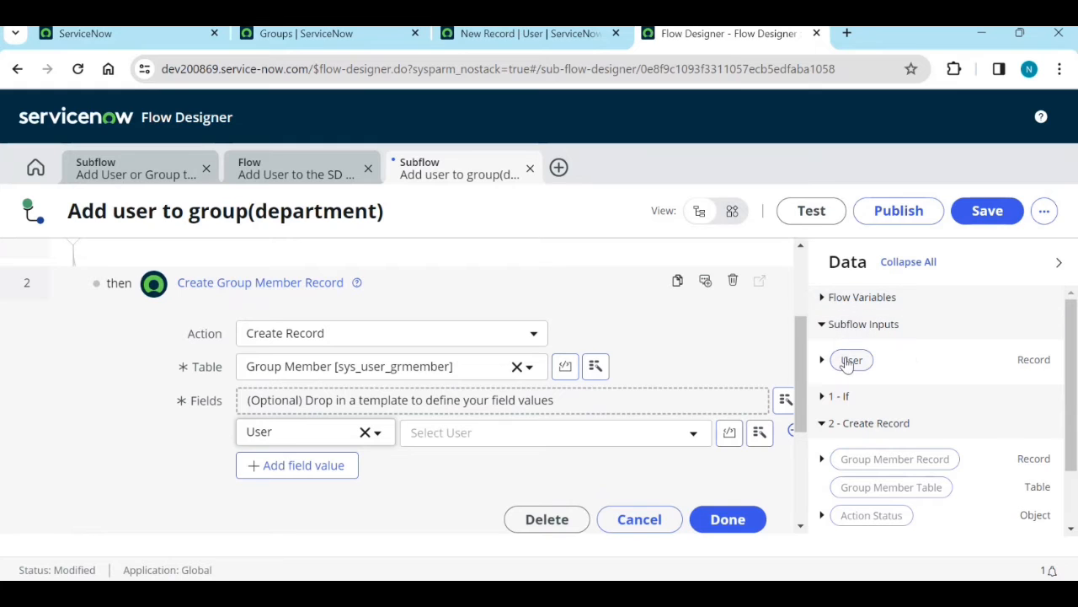
left_click_drag(848, 363, 465, 435)
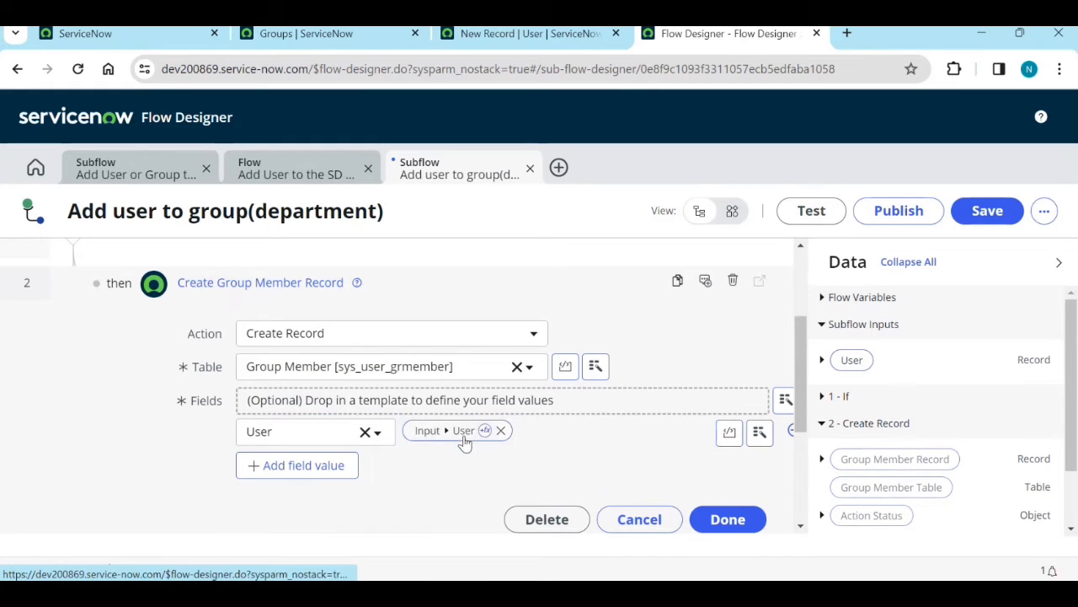
- Add Group as a second field on the group member record
left_click(311, 466)
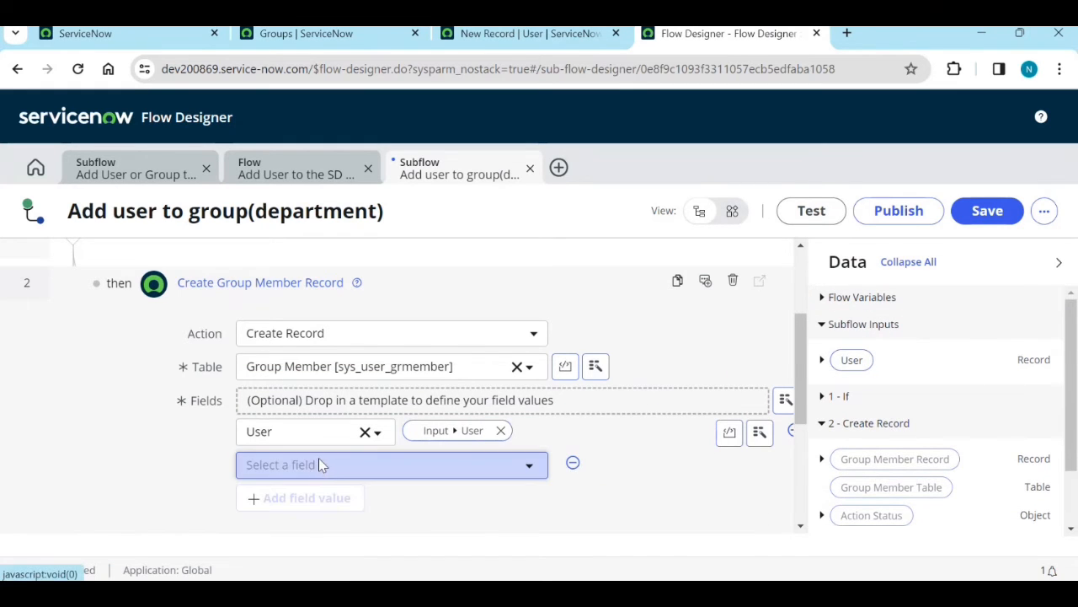
left_click(319, 465)
scroll(289, 344, "down", 1)
left_click(289, 327)
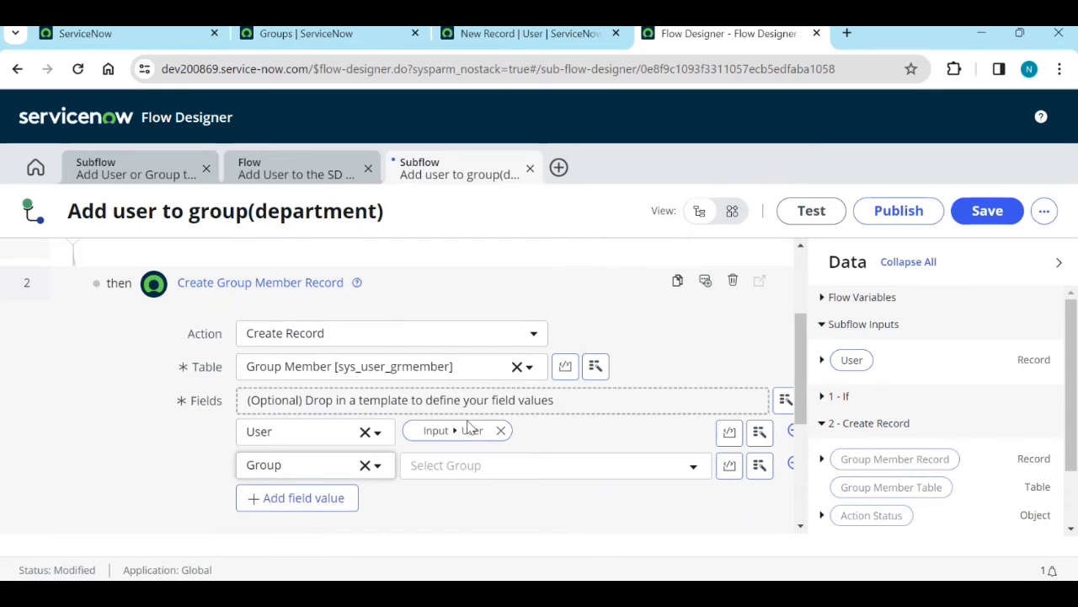
left_click(470, 476)
left_click(469, 476)
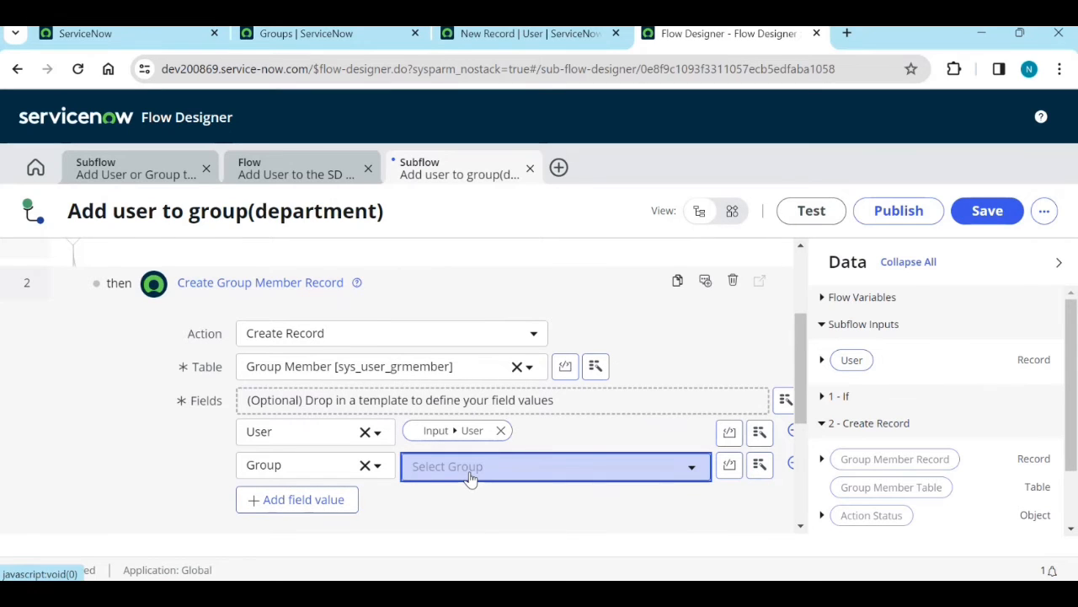
left_click(756, 477)
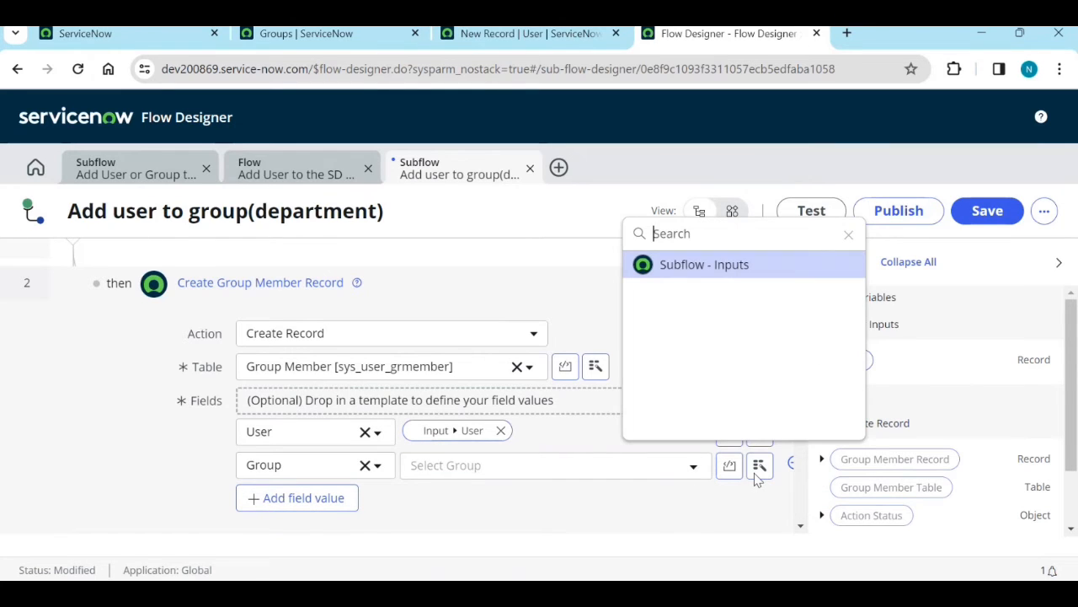
left_click(694, 513)
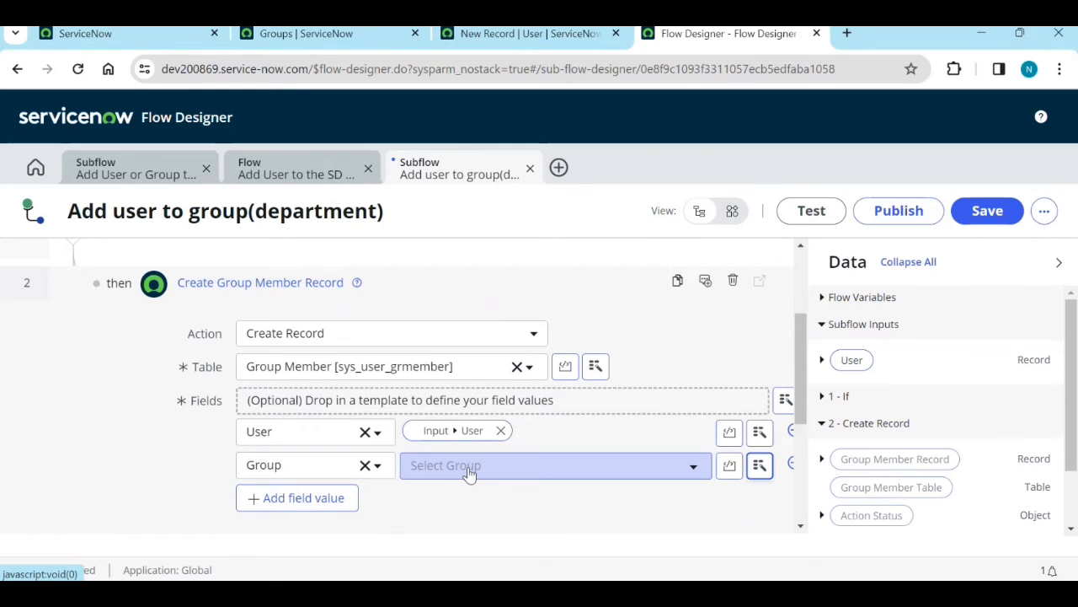
- Try to map the group member record's Group field to the Department Name of the subflow's User input
left_click(757, 471)
left_click(739, 265)
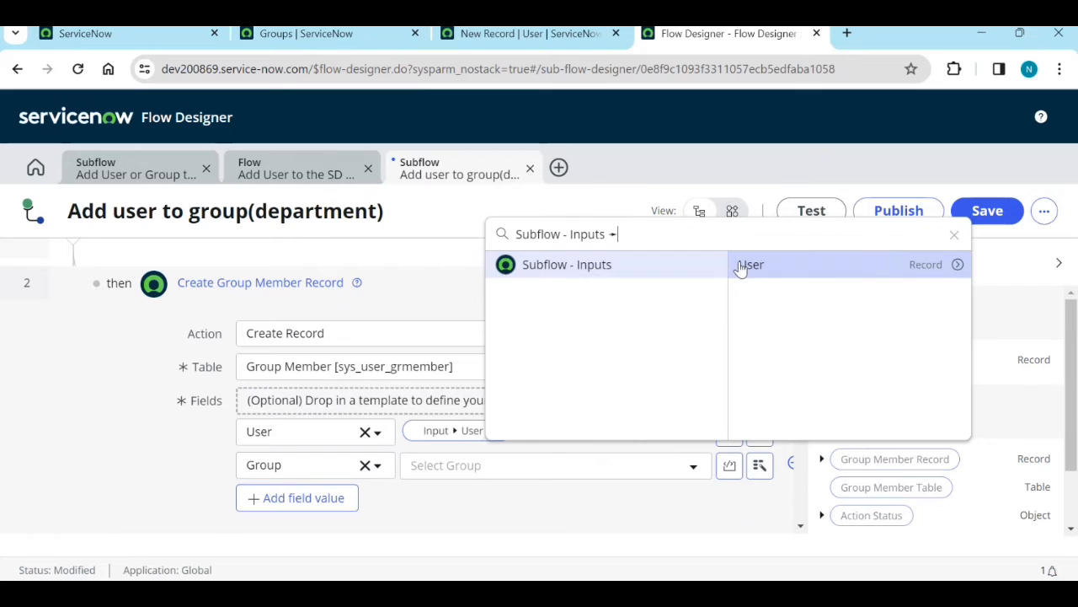
left_click(959, 266)
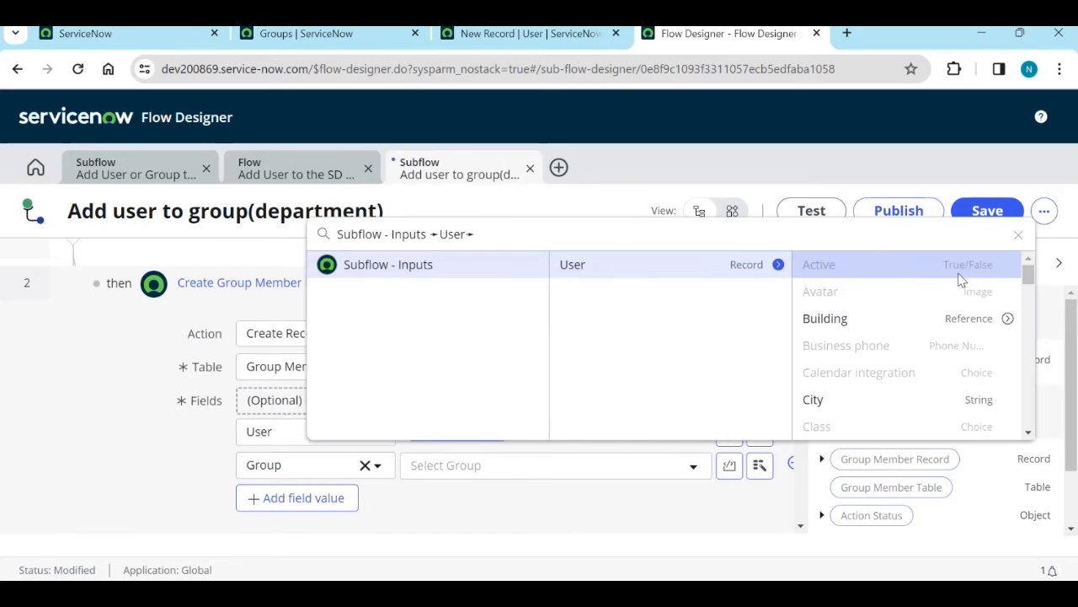
scroll(944, 303, "down", 5)
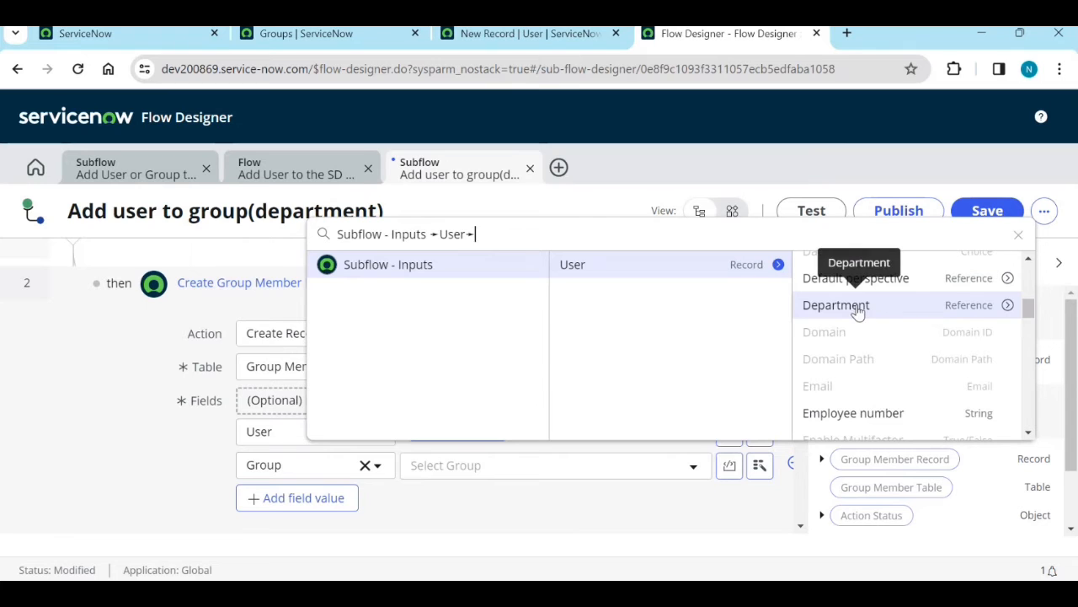
left_click(1008, 307)
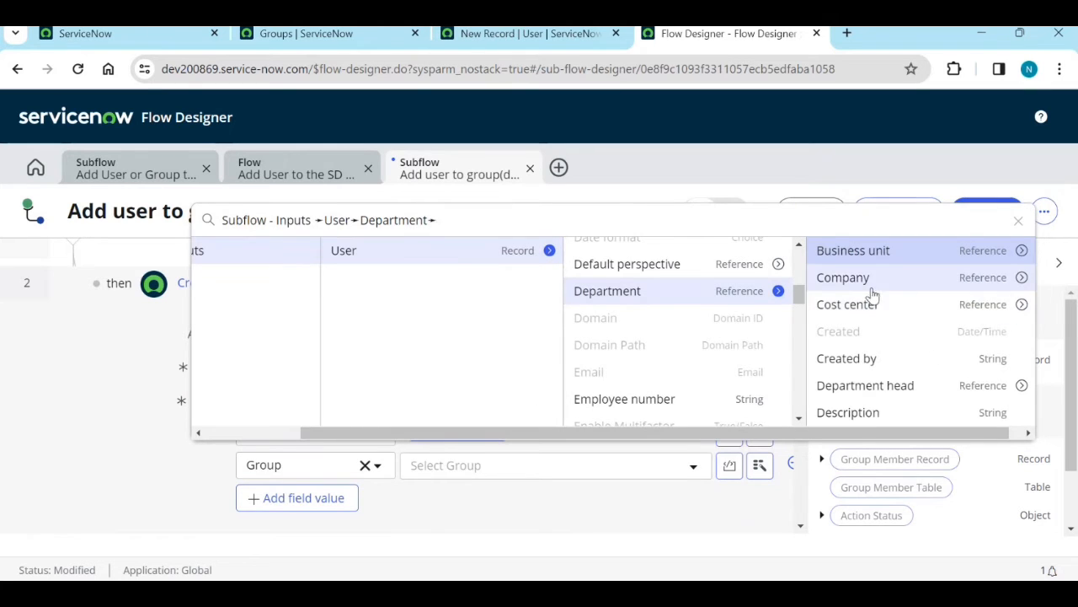
scroll(886, 329, "down", 2)
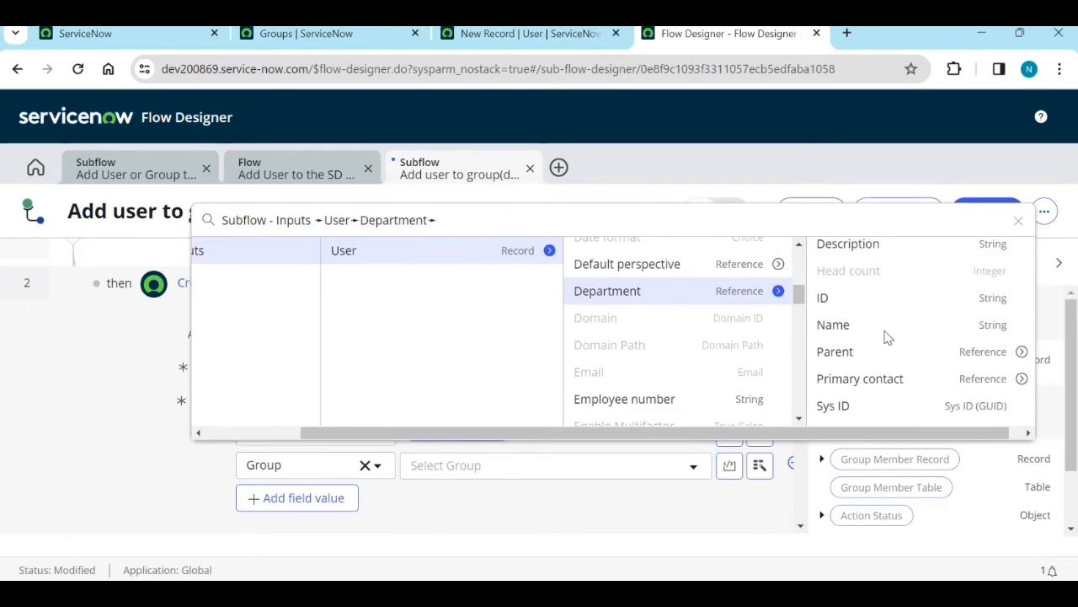
left_click(885, 334)
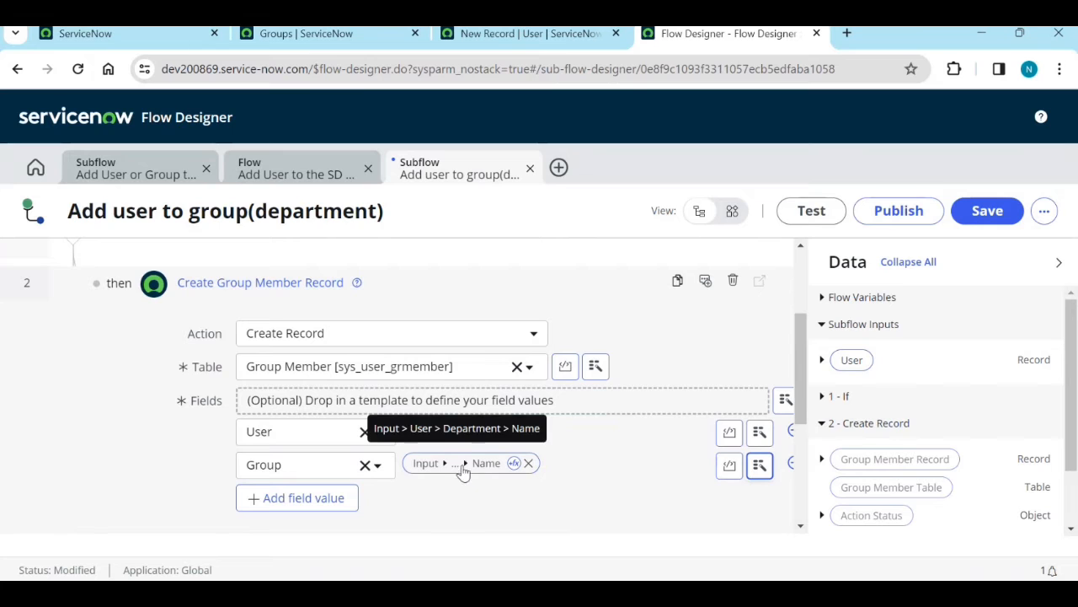
- Discard the unsaved Create Group Member Record action from the "check user is active" branch
scroll(318, 396, "up", 1)
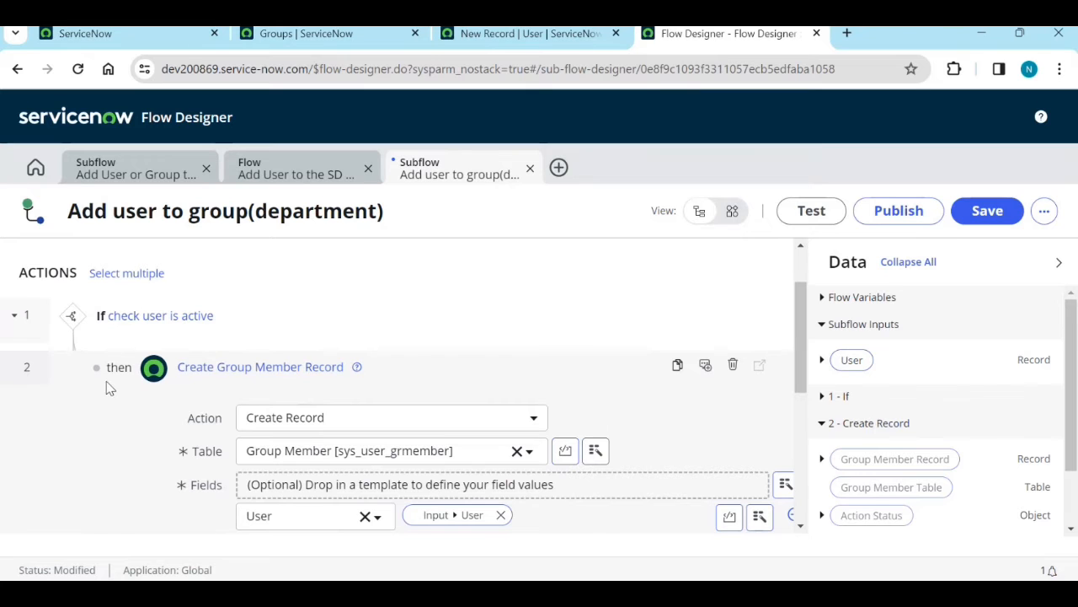
scroll(106, 387, "up", 1)
scroll(113, 410, "down", 1)
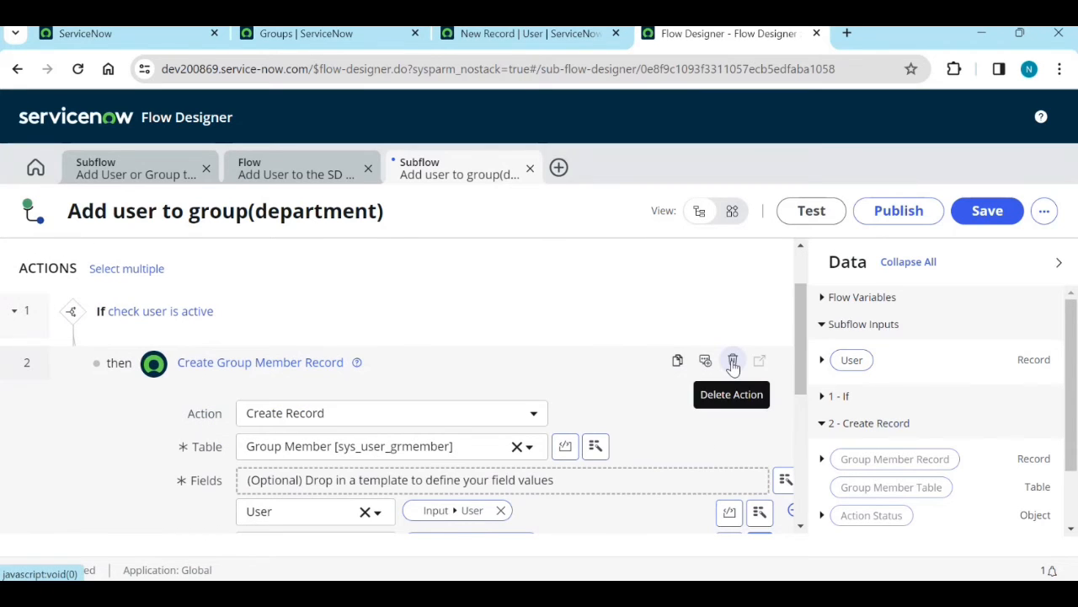
scroll(713, 409, "down", 3)
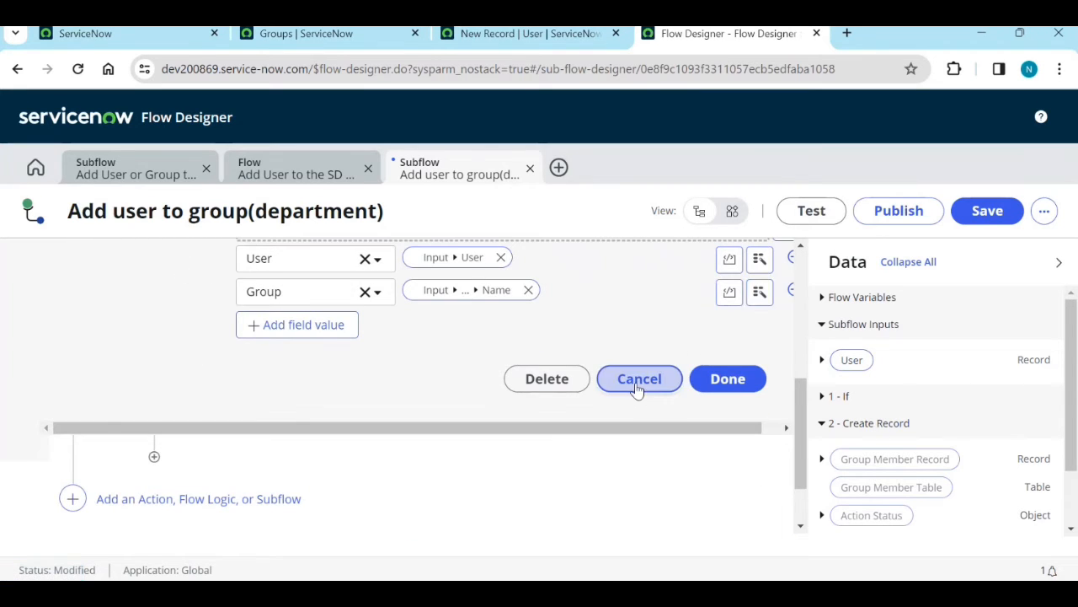
left_click(638, 381)
scroll(412, 426, "up", 1)
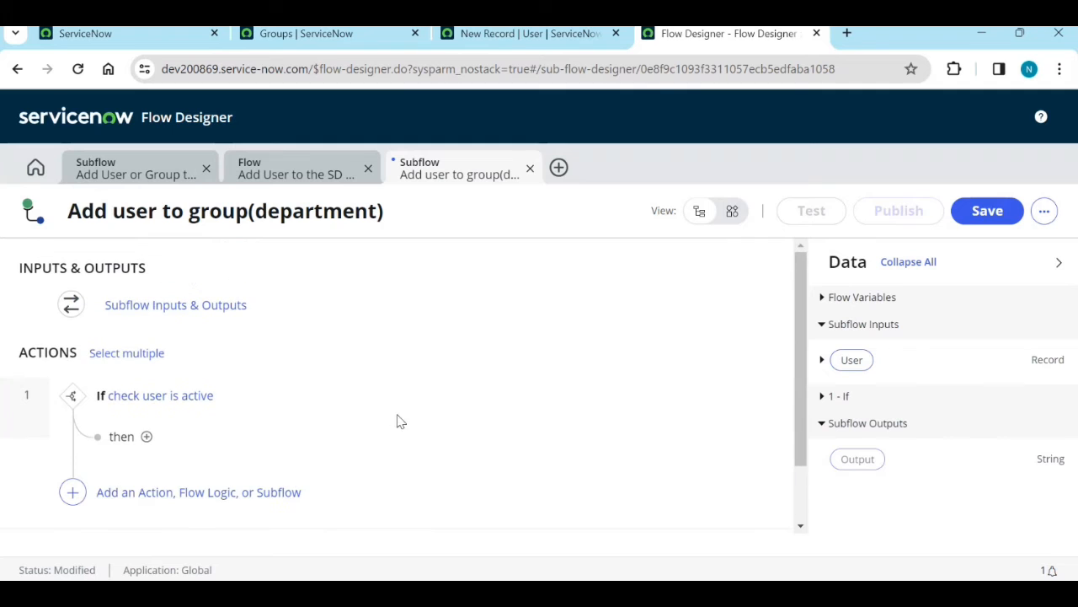
- Add a ServiceNow Core Look Up Record action inside the "check user is active" branch
left_click(148, 438)
scroll(329, 425, "down", 1)
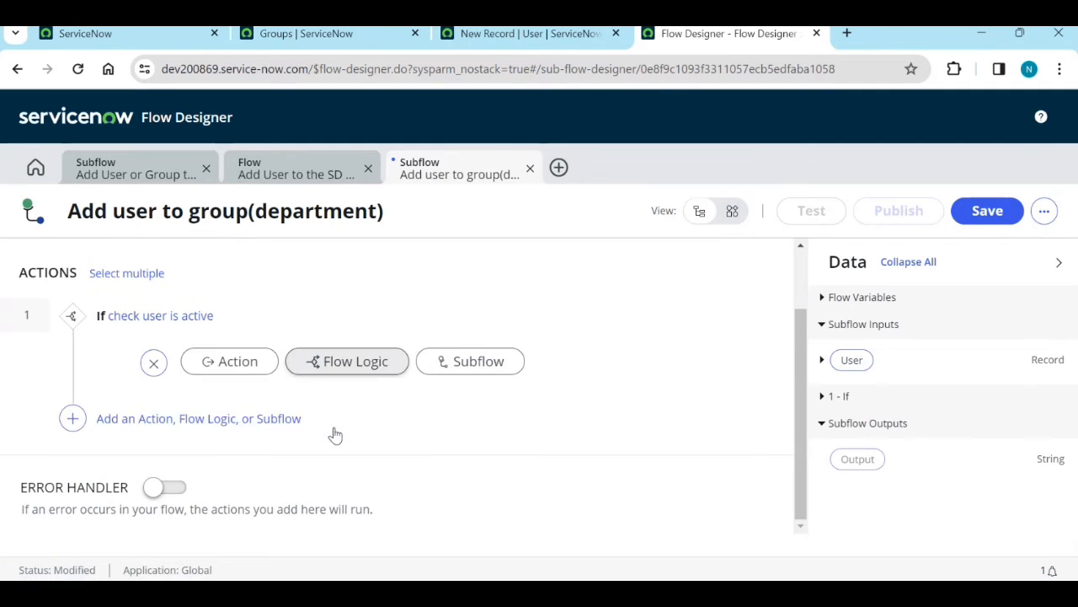
left_click(257, 362)
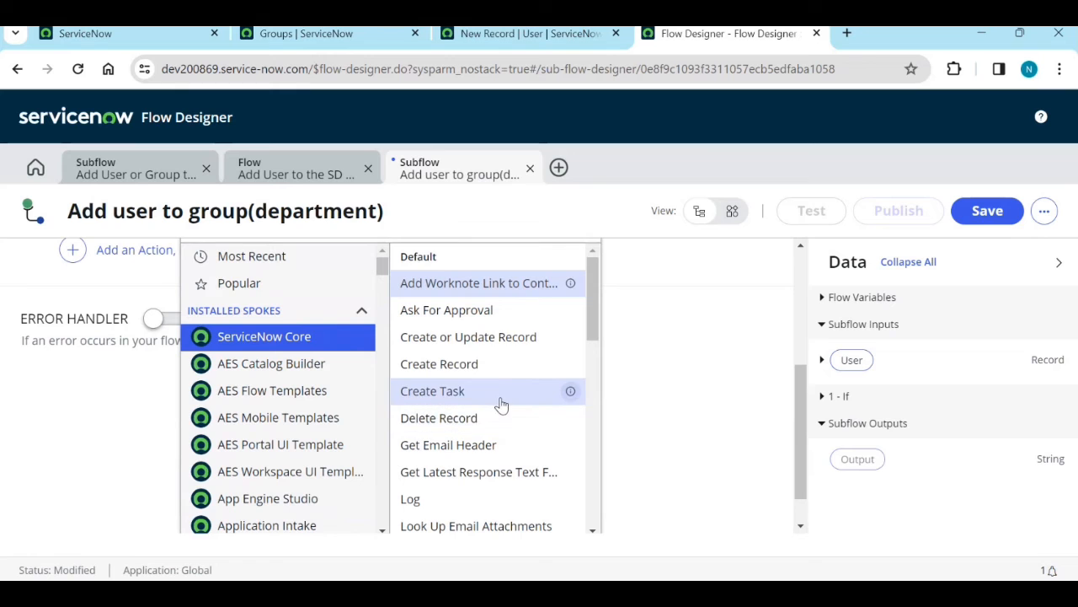
scroll(500, 404, "down", 2)
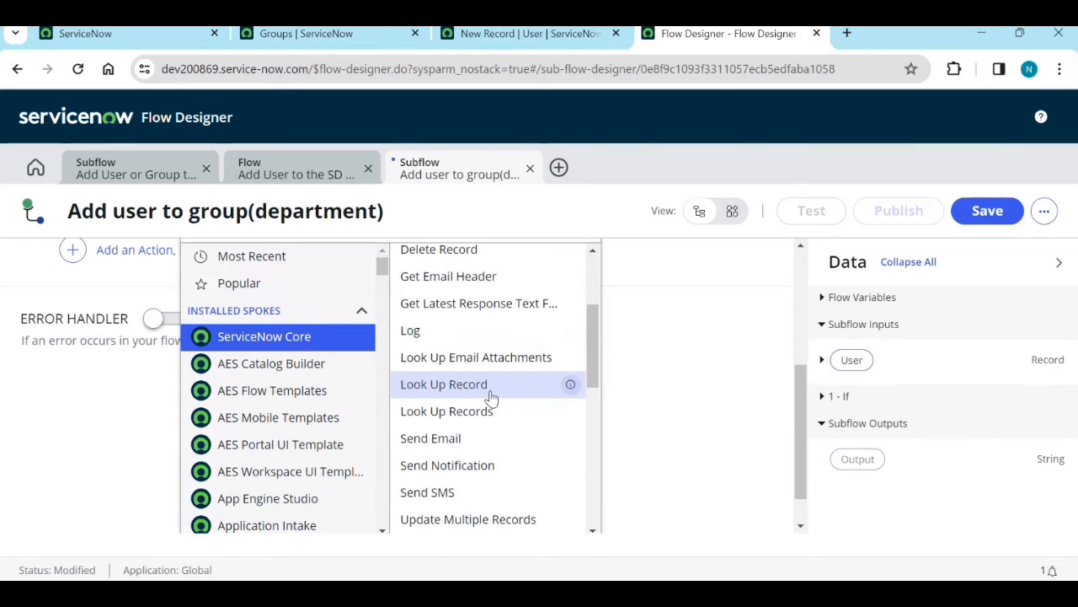
left_click(490, 389)
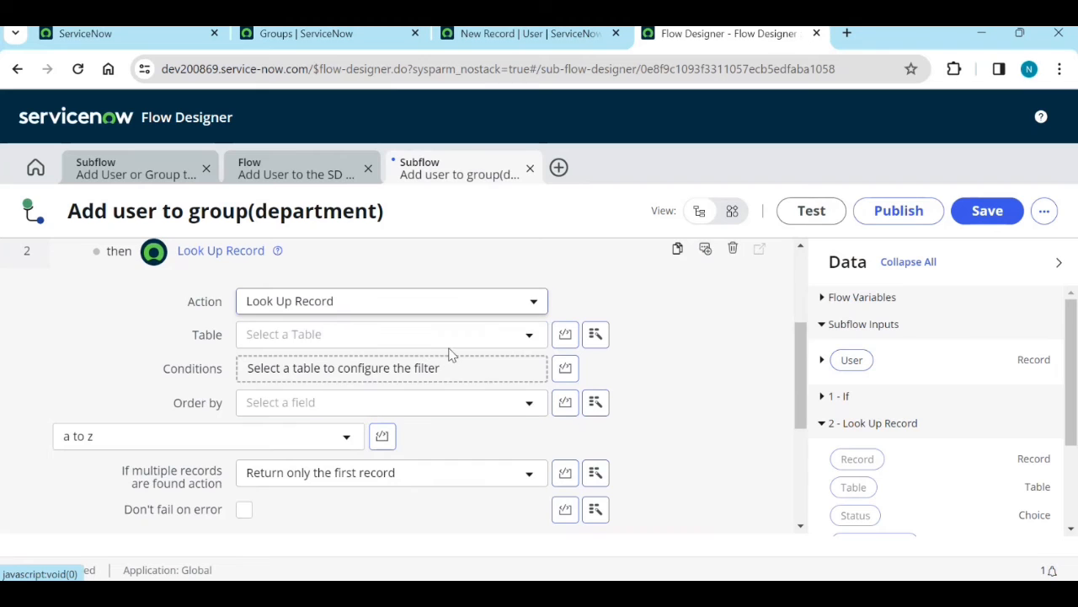
- Search for "group" among the tables available to the Look Up Record action
left_click(507, 342)
type("group")
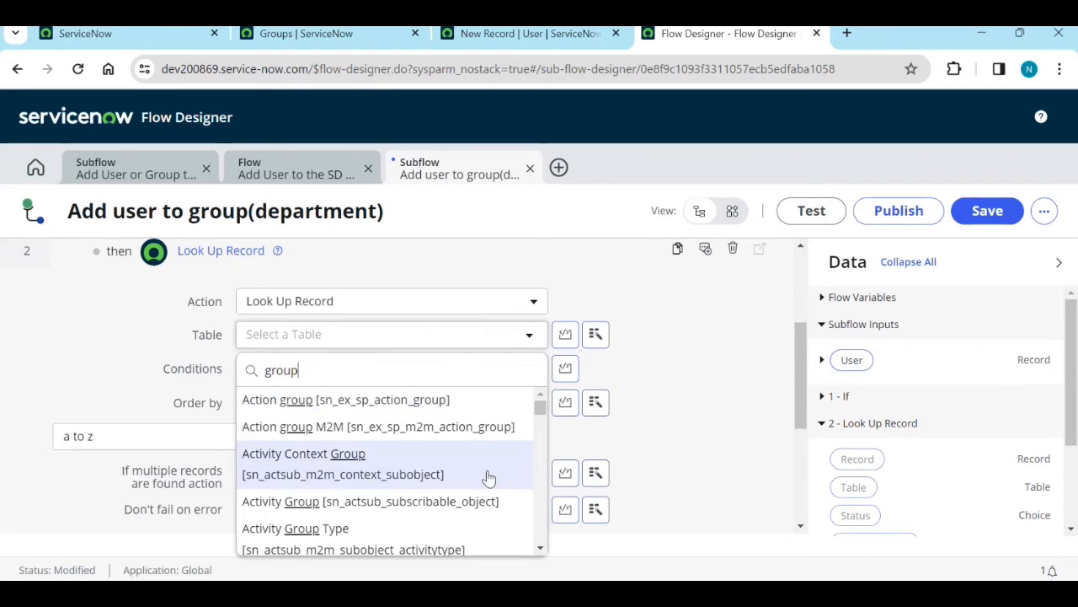
scroll(481, 476, "down", 8)
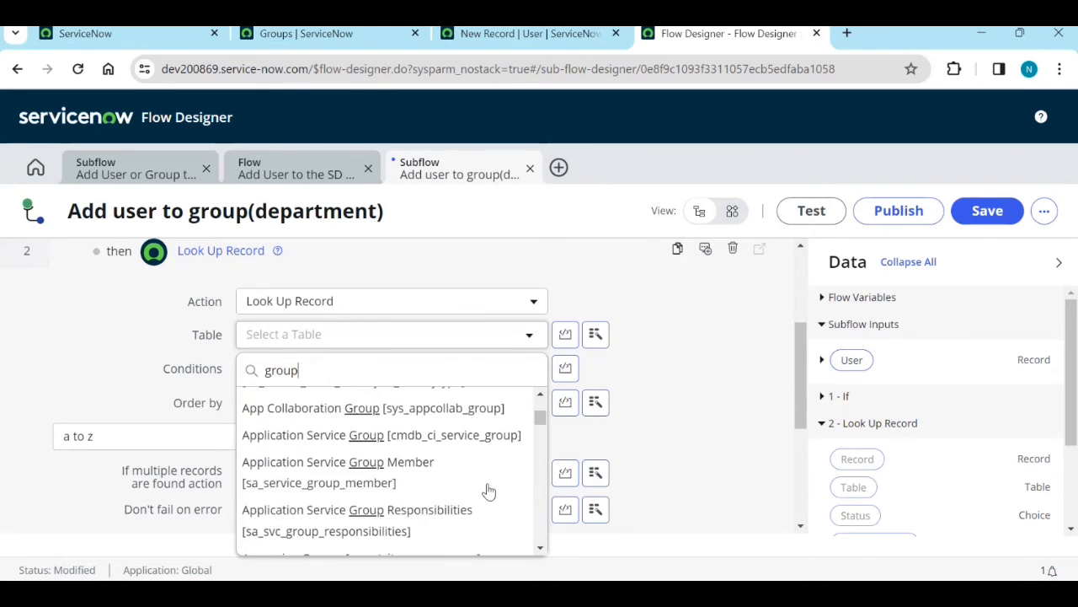
- Set the Look Up Record action's table to Group [sys_user_group]
scroll(474, 482, "down", 10)
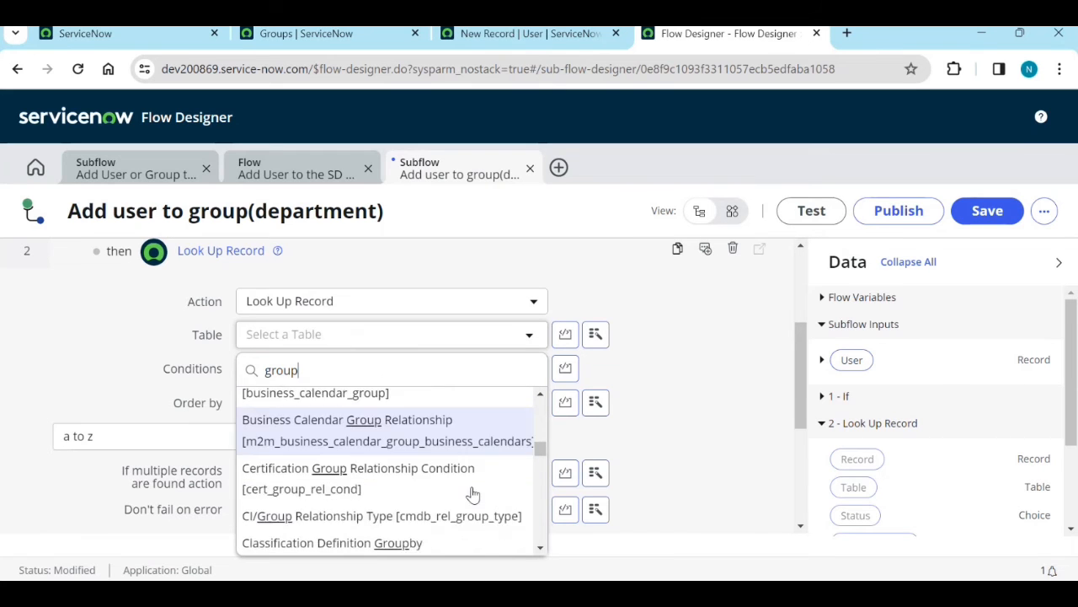
scroll(467, 504, "down", 12)
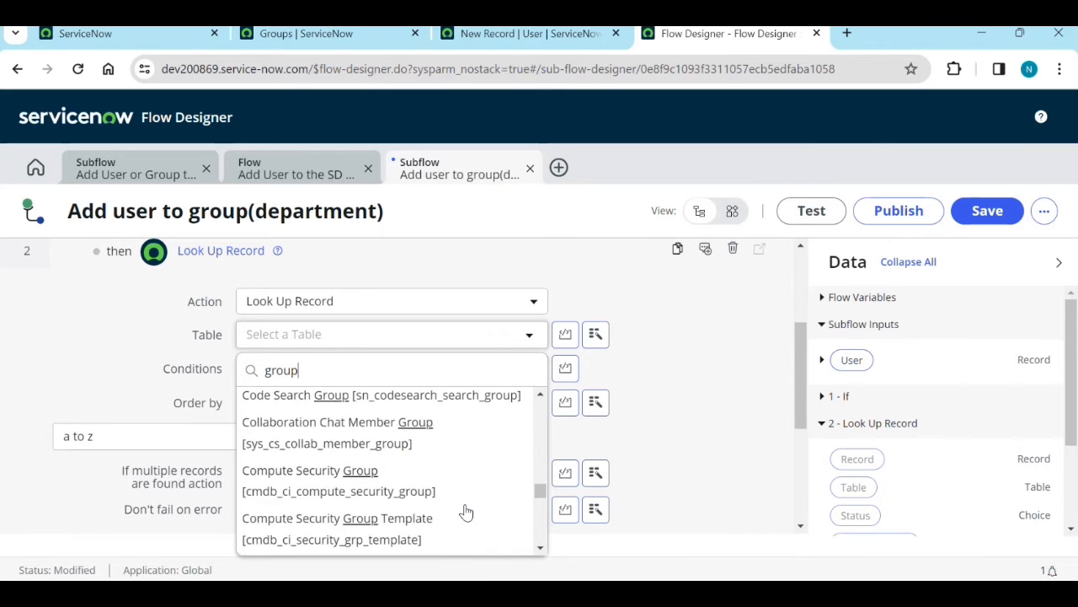
scroll(463, 522, "down", 5)
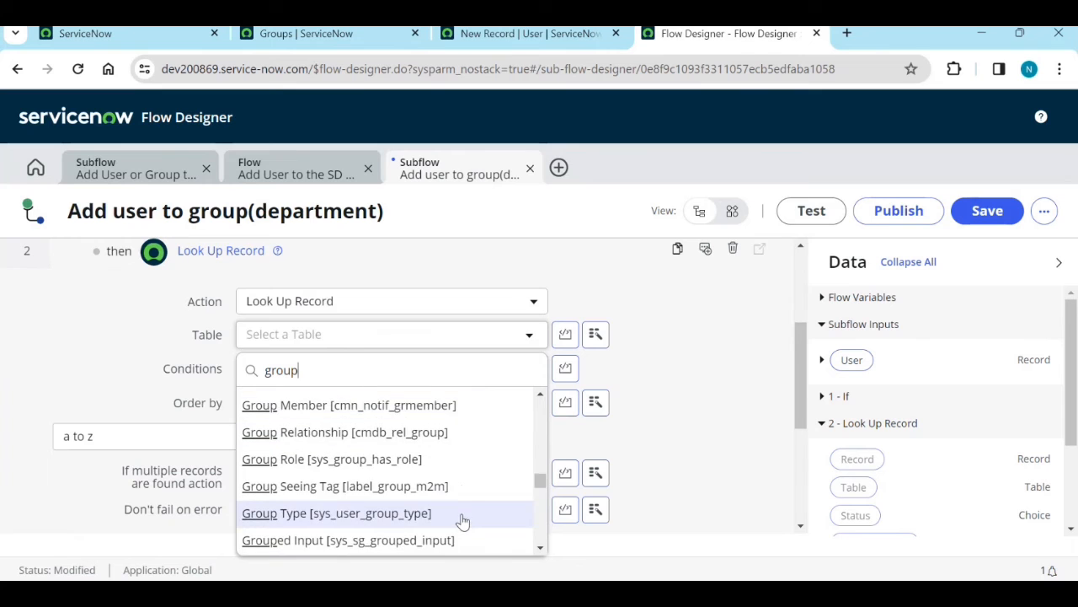
scroll(464, 494, "up", 8)
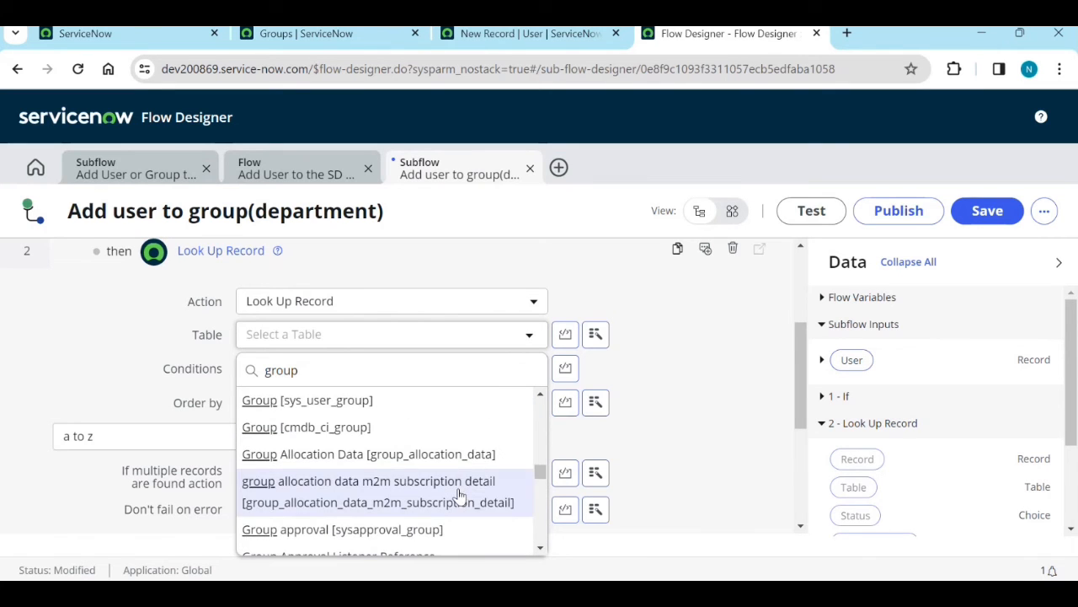
left_click(341, 408)
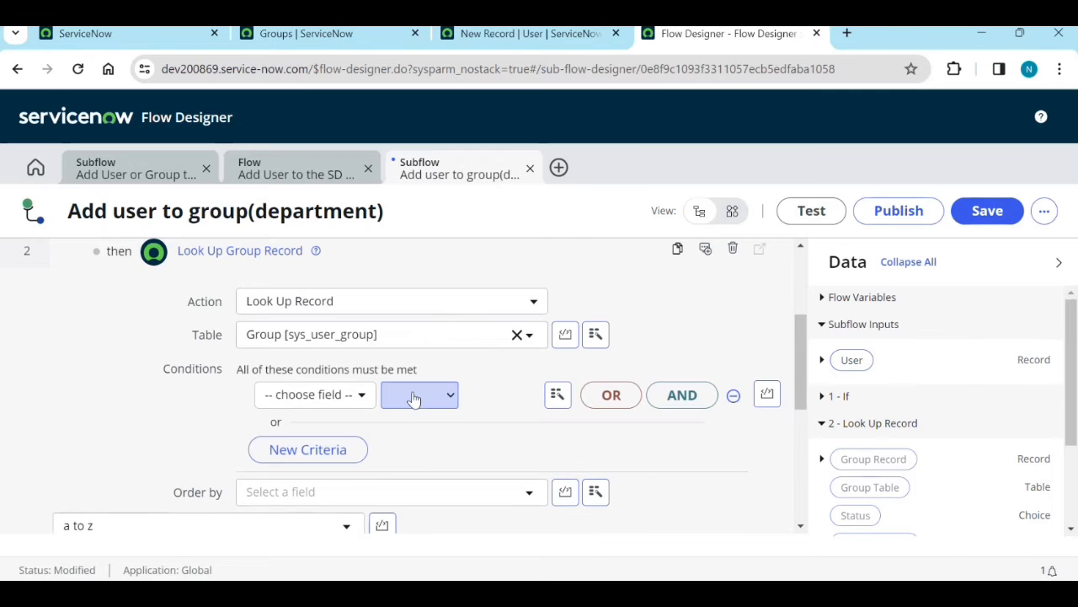
- Add the lookup condition that Name is the subflow input User's Department Name, and finish the lookup action
left_click(355, 395)
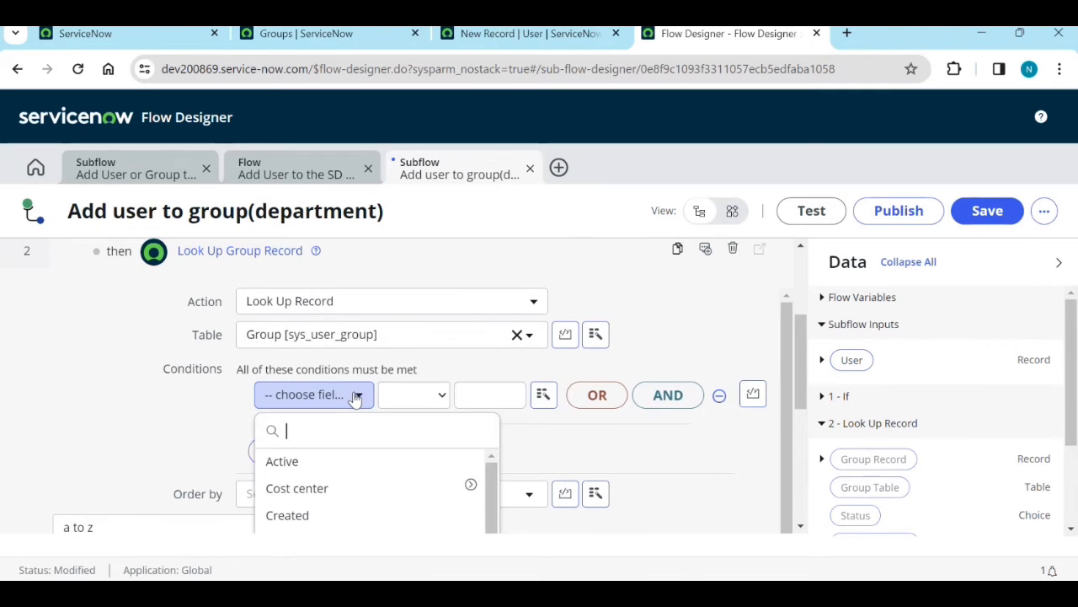
type("name")
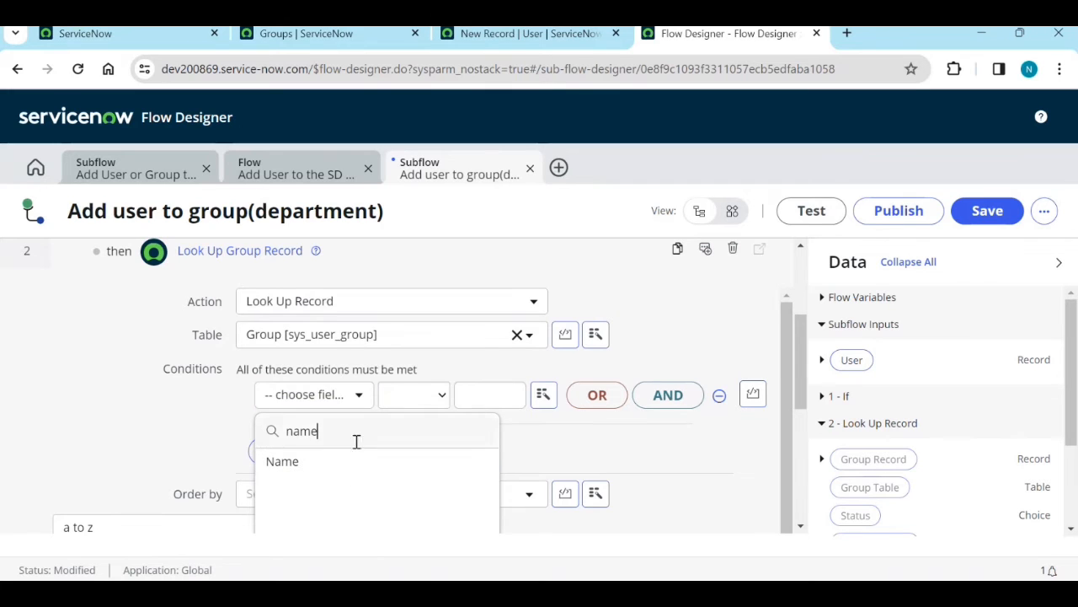
left_click(336, 459)
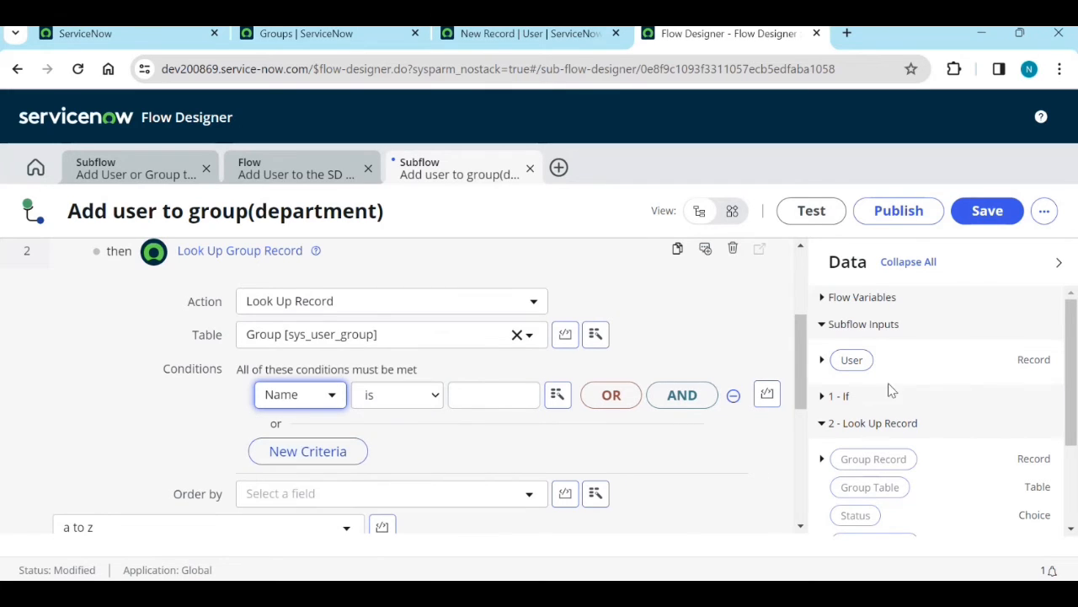
left_click(557, 394)
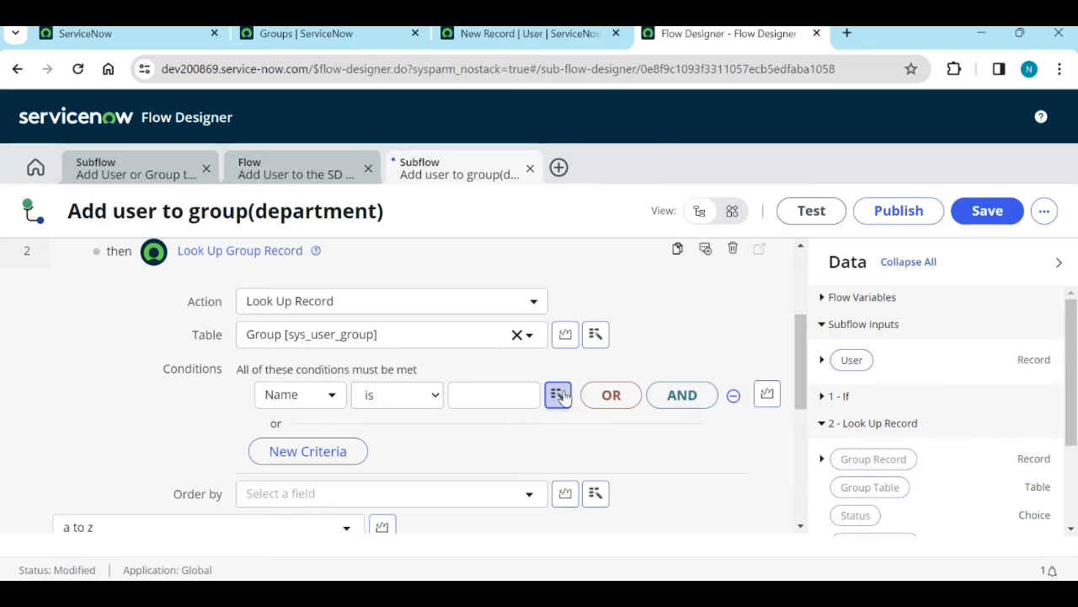
left_click(615, 195)
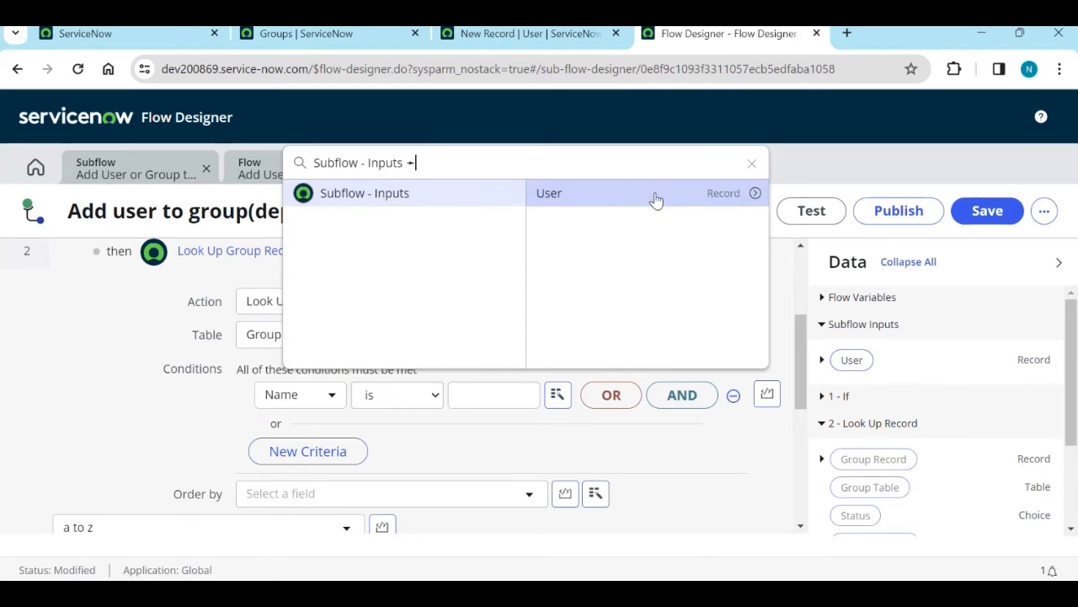
left_click(751, 194)
scroll(744, 314, "down", 3)
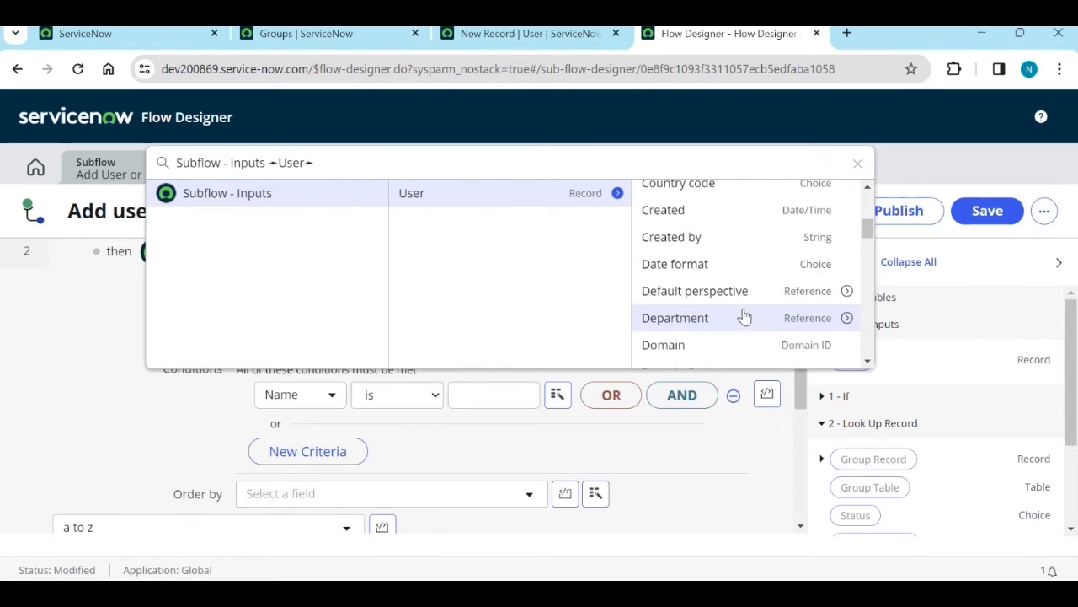
left_click(846, 318)
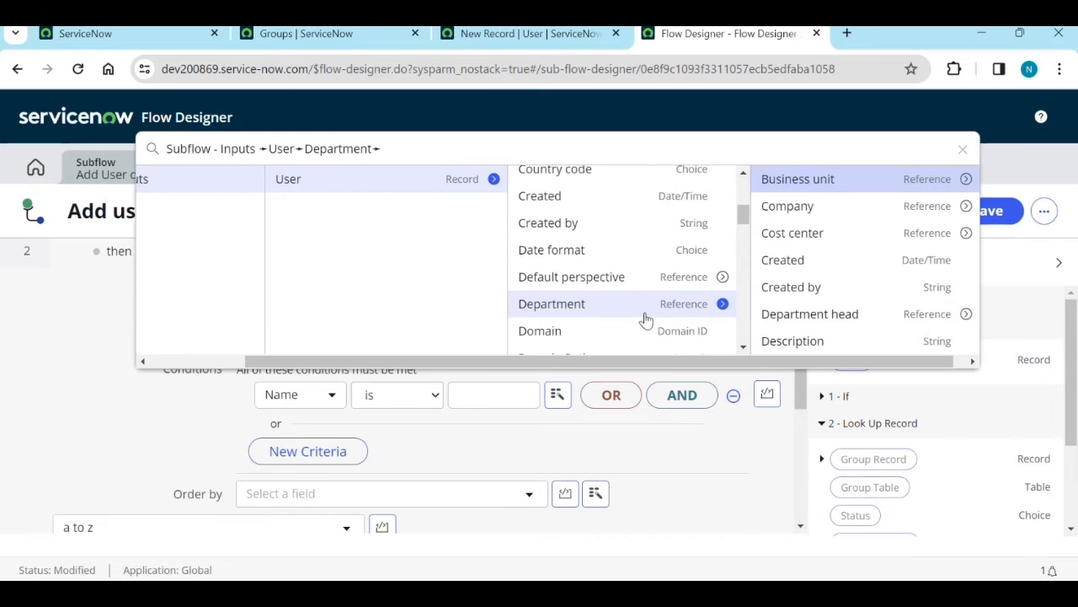
scroll(832, 261, "down", 1)
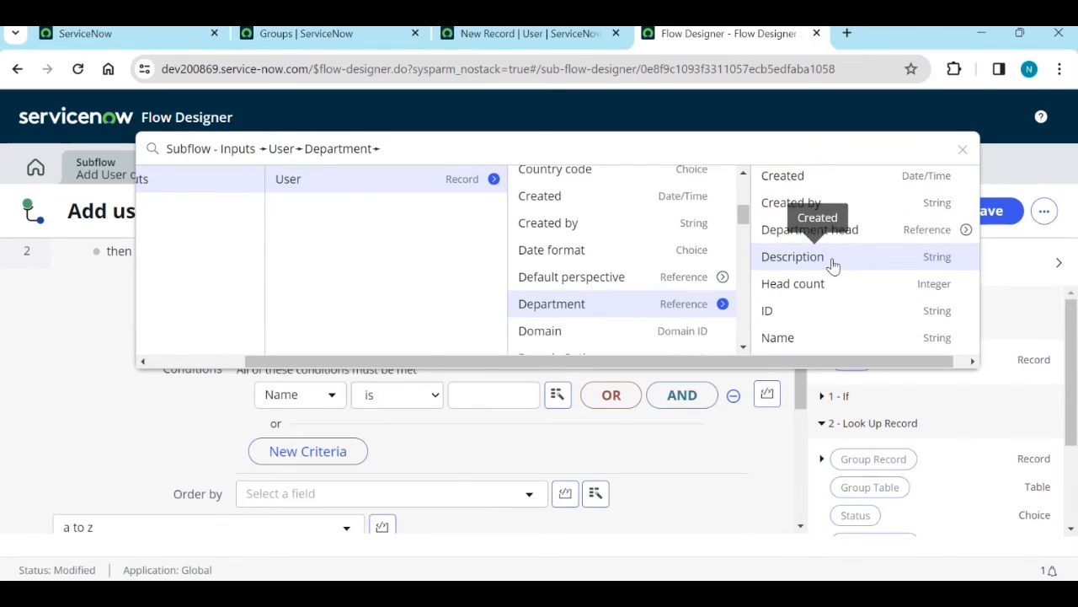
left_click(778, 337)
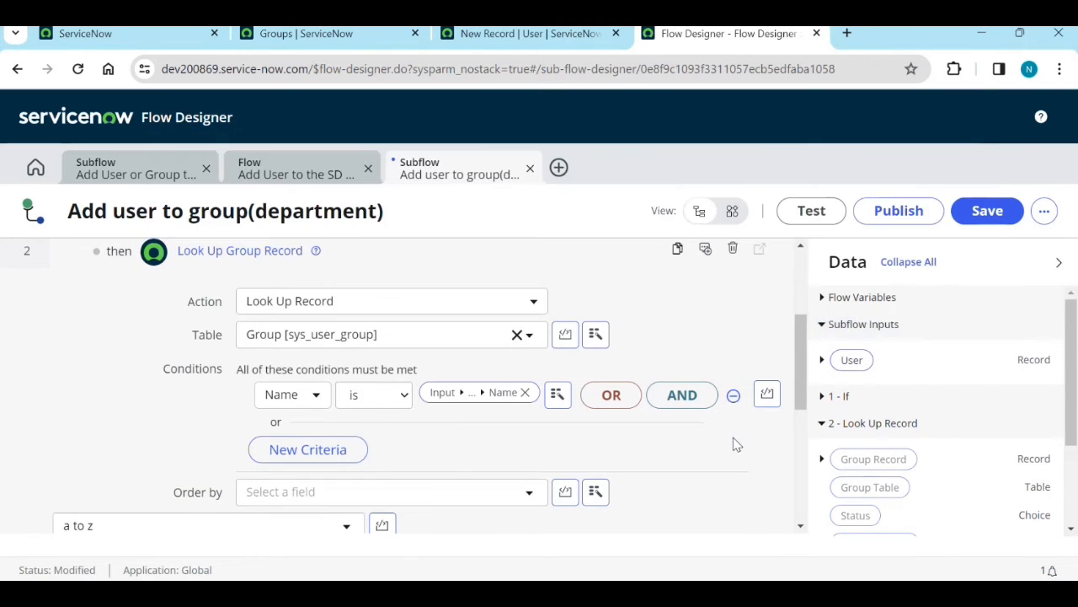
scroll(427, 421, "down", 2)
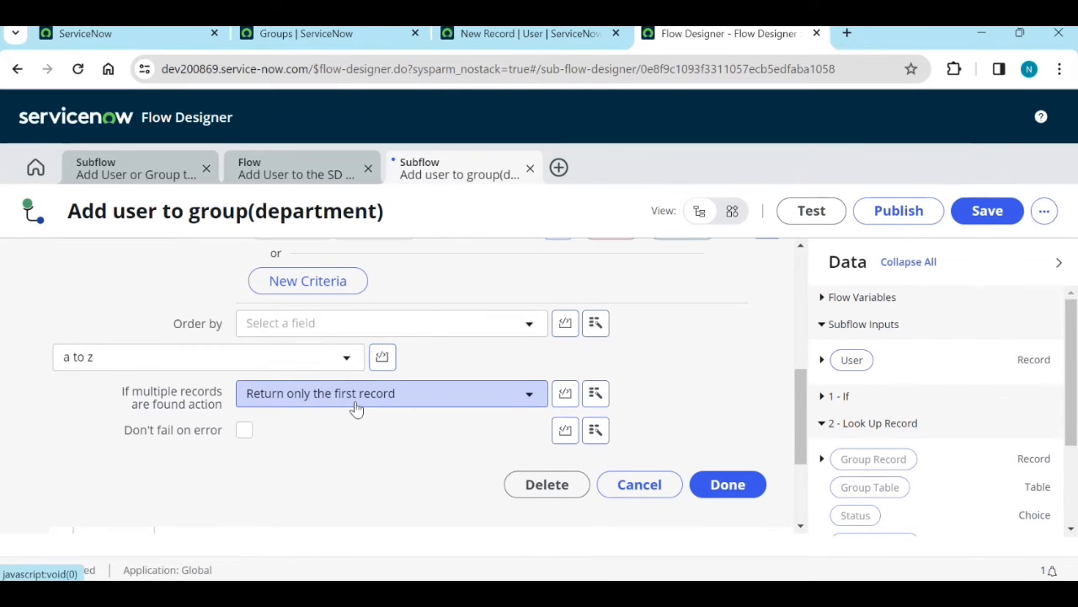
scroll(357, 422, "down", 1)
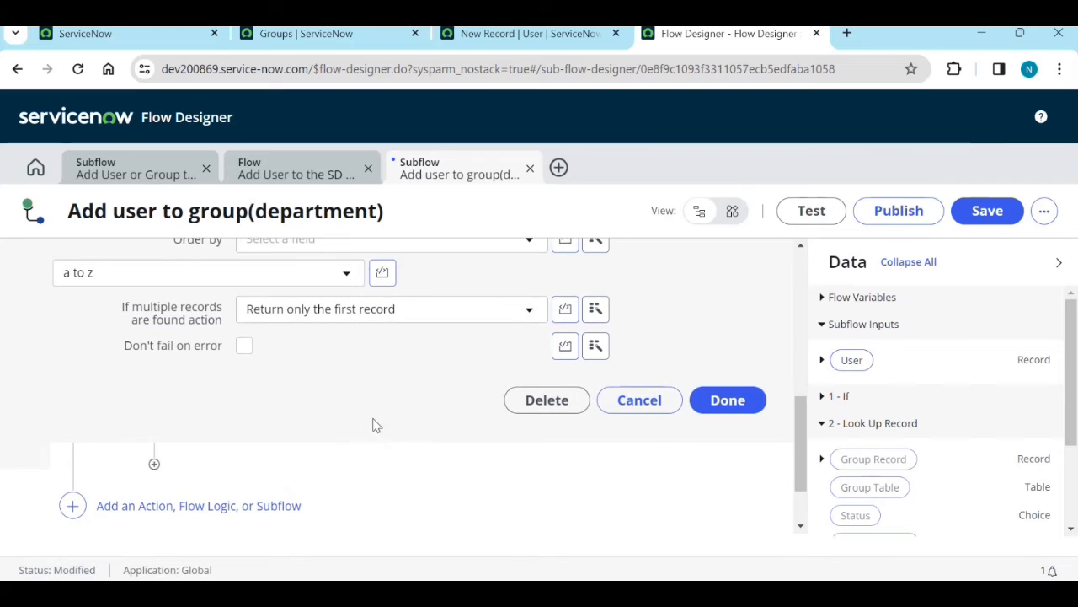
left_click(745, 404)
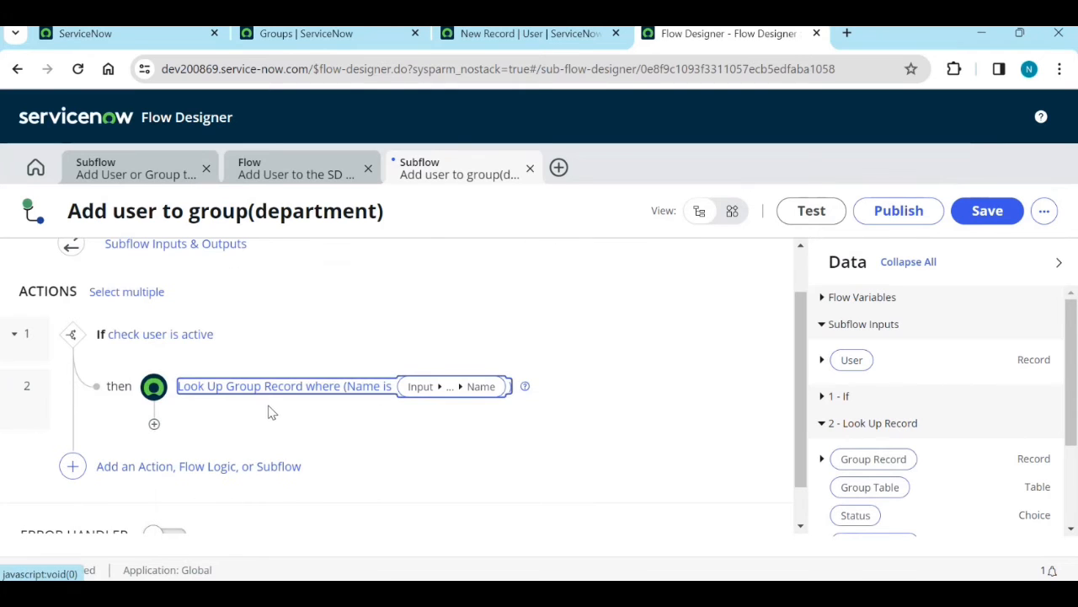
- Add a ServiceNow Core Create Record action after the group lookup inside the If branch
left_click(154, 424)
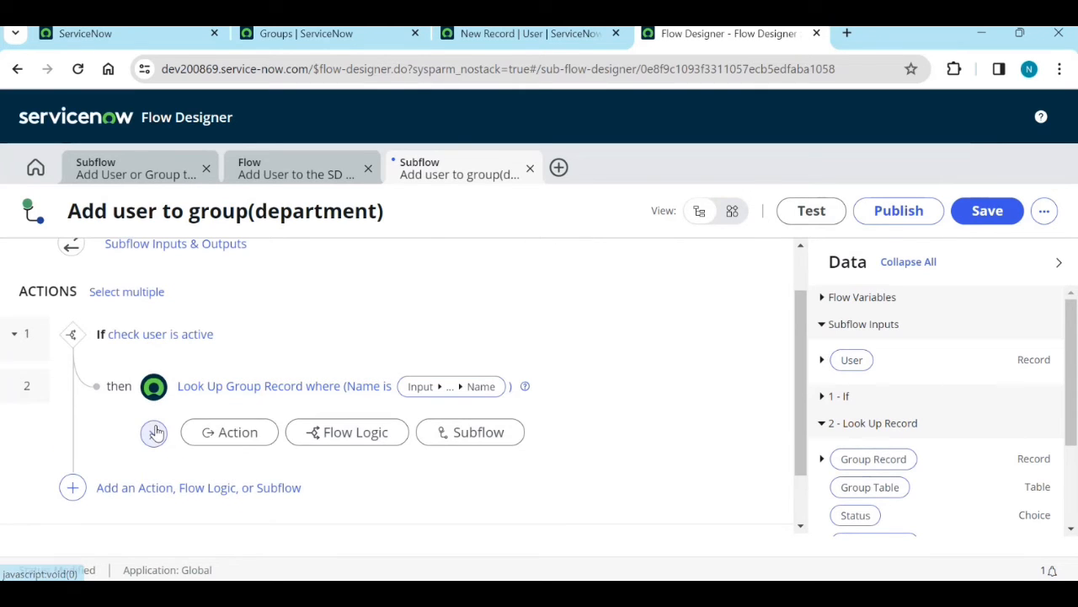
left_click(236, 433)
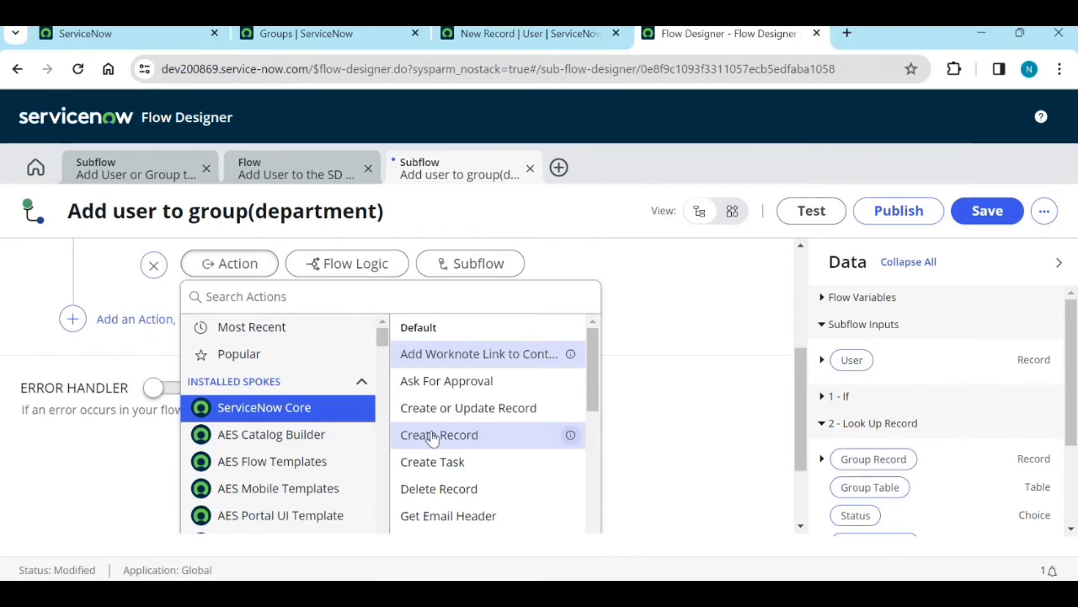
left_click(434, 436)
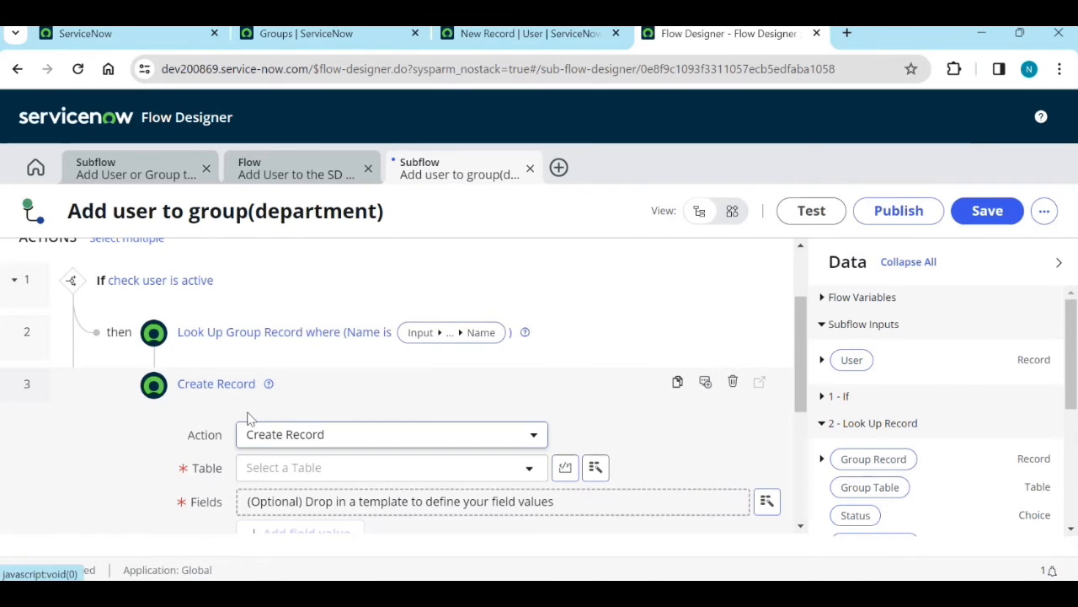
- Set the Create Record action's table to Group Member [sys_user_grmember]
left_click(328, 300)
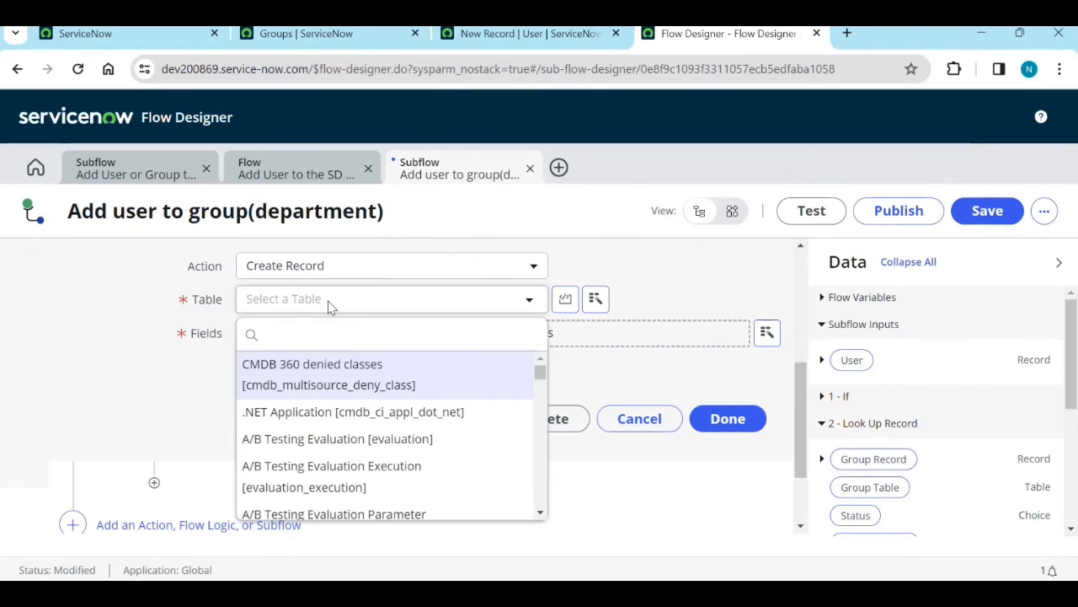
type("groupm")
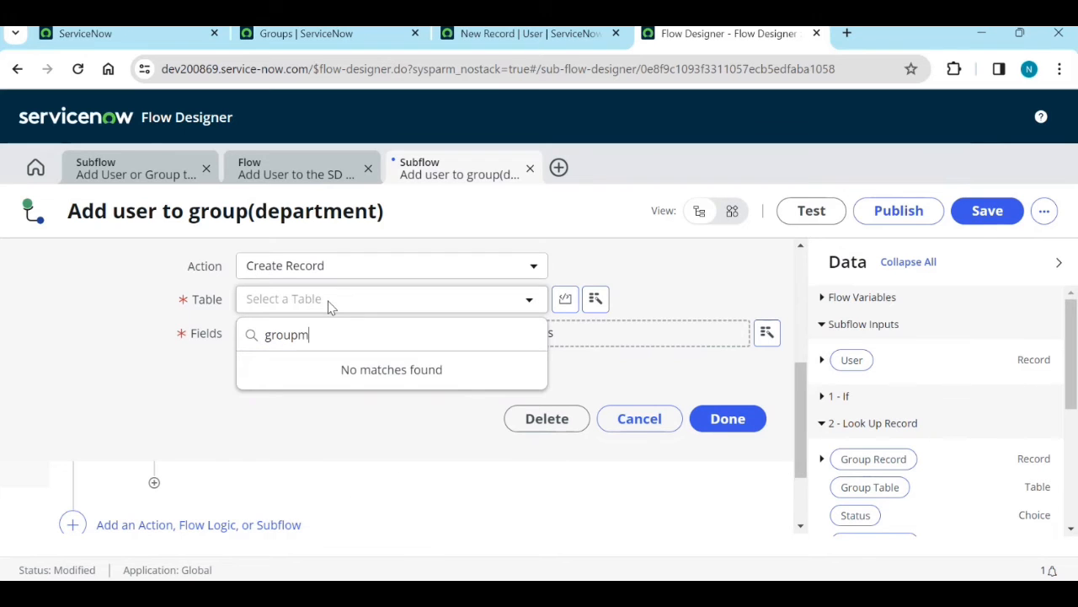
key("BackSpace")
type("me")
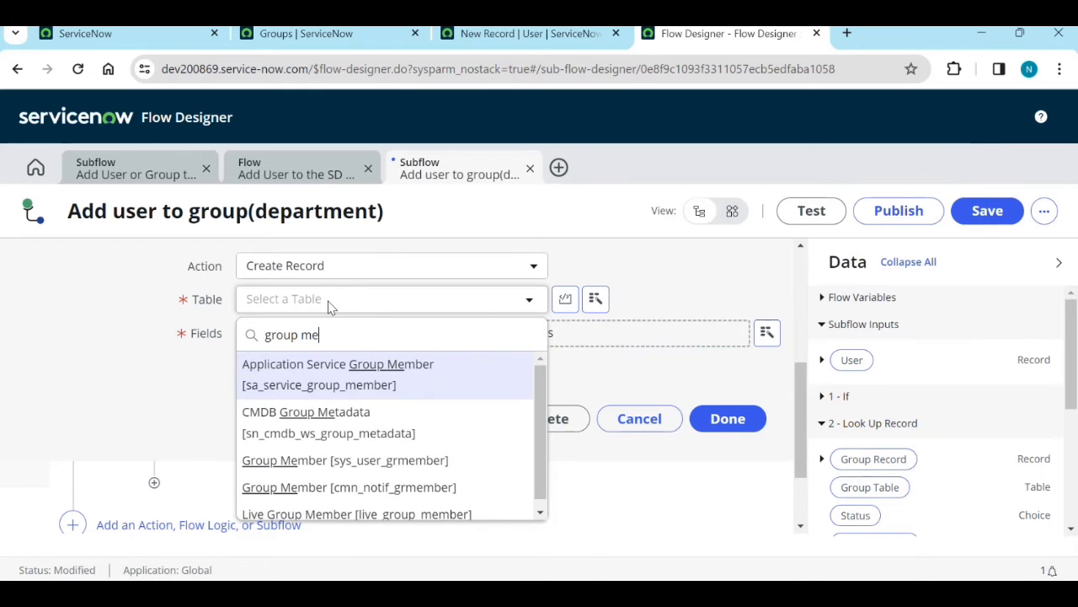
type("mber")
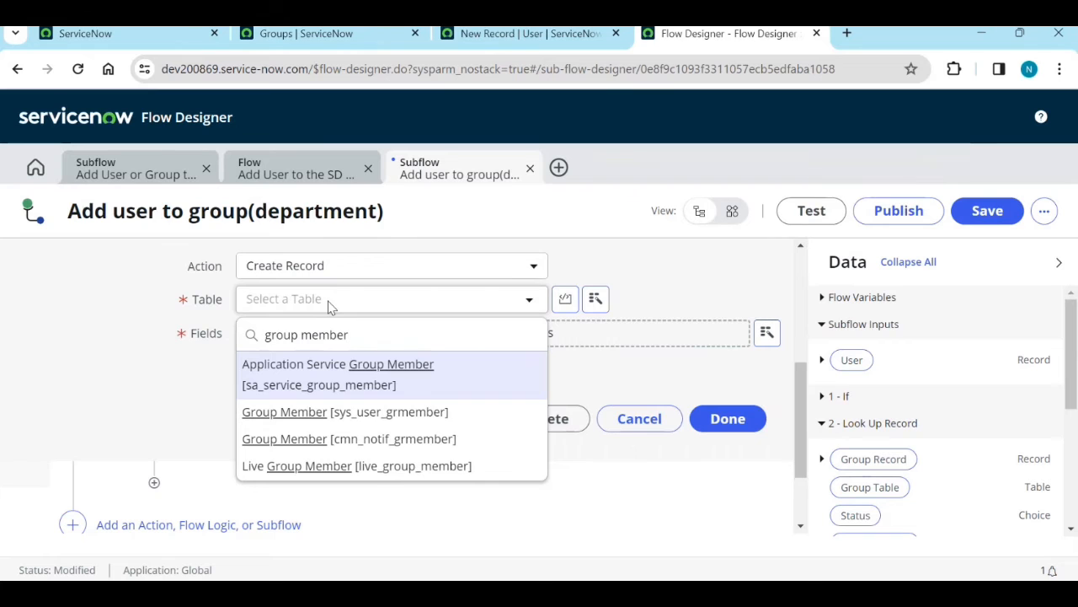
left_click(346, 411)
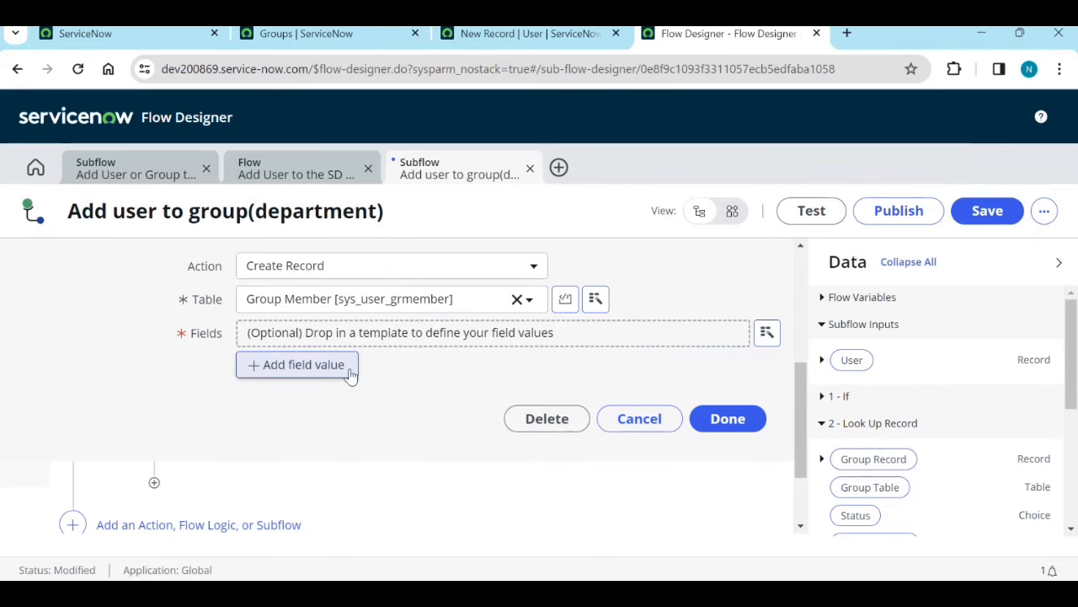
- Add the Group and User fields to the Create Record action's field values
left_click(351, 374)
left_click(333, 371)
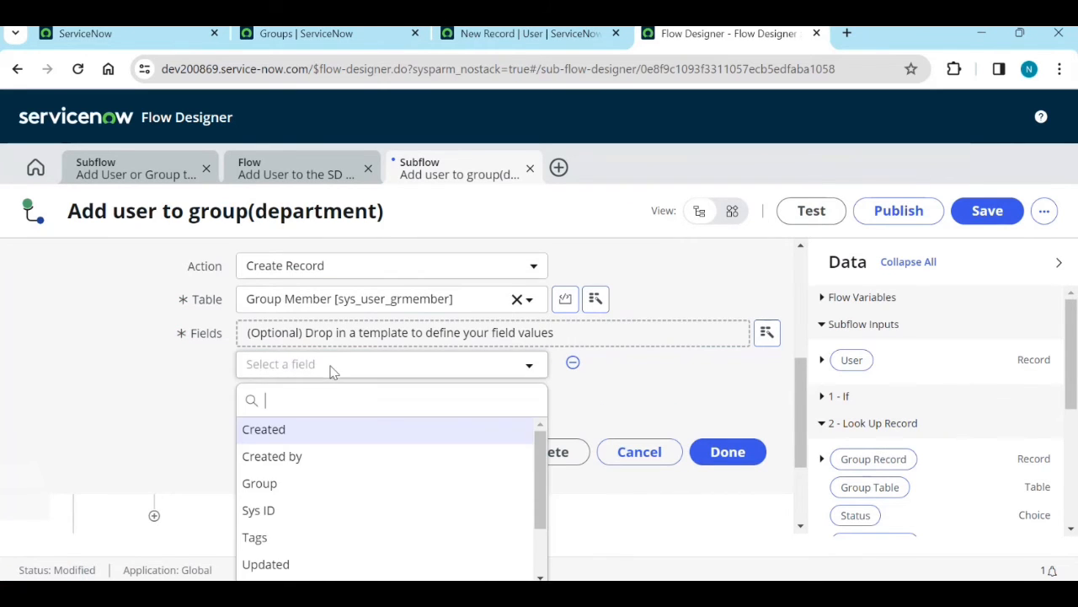
left_click(292, 486)
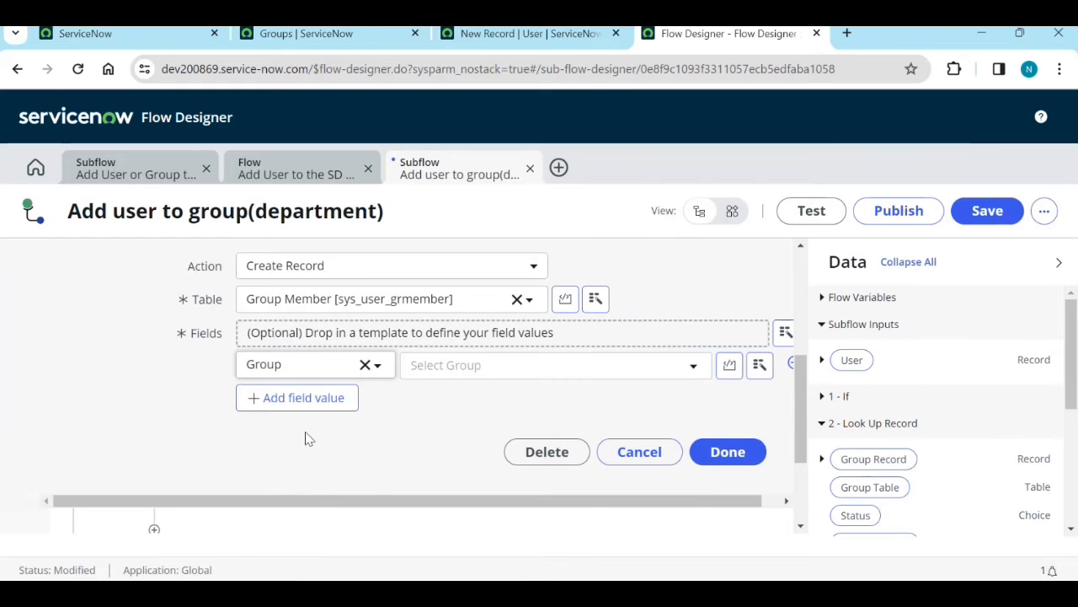
left_click(302, 401)
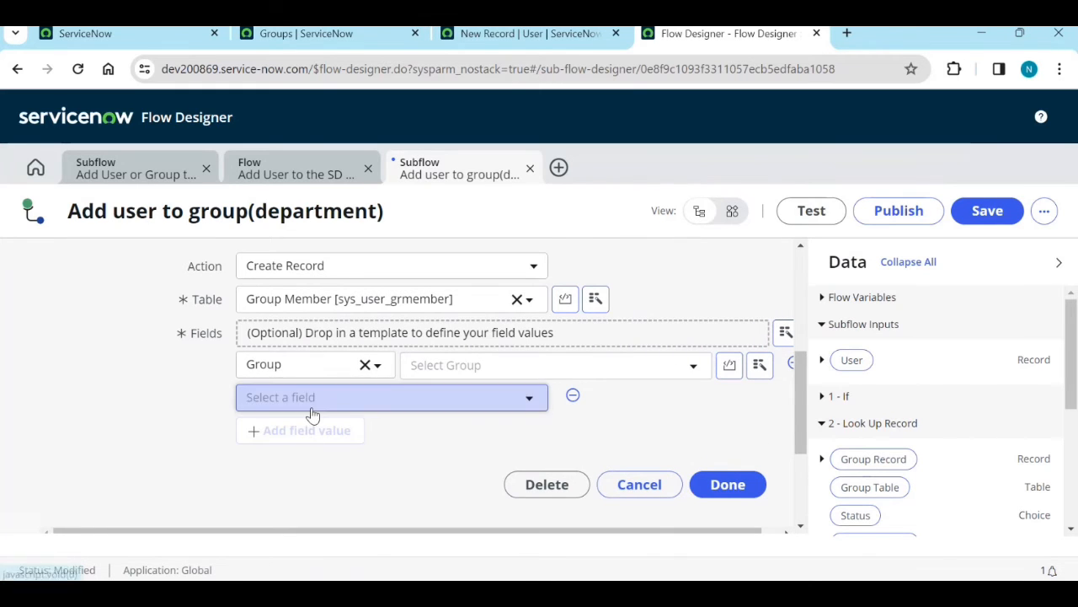
left_click(311, 413)
scroll(297, 333, "down", 2)
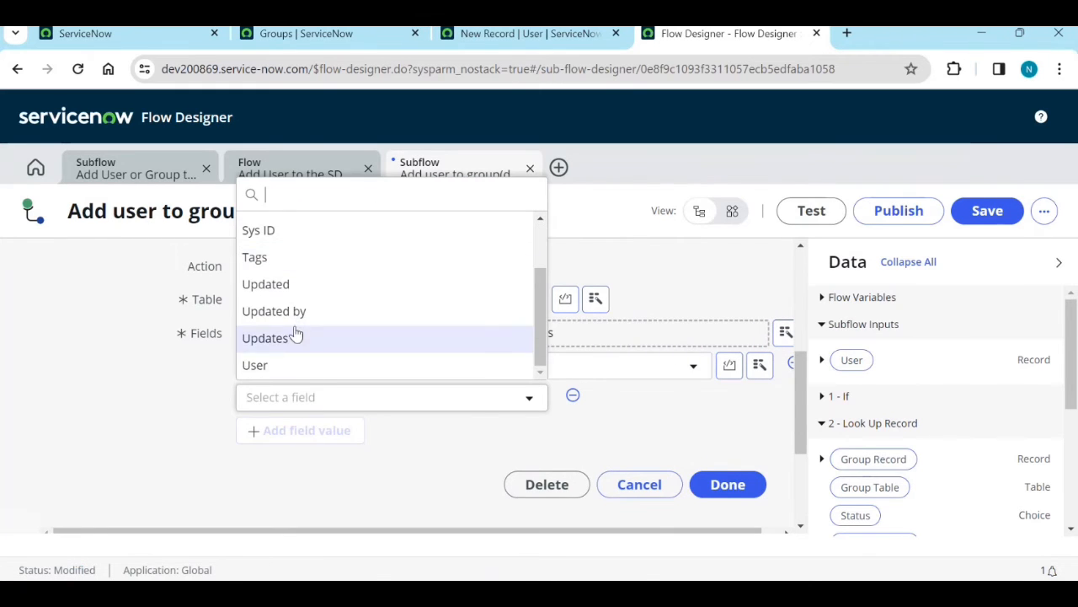
left_click(268, 364)
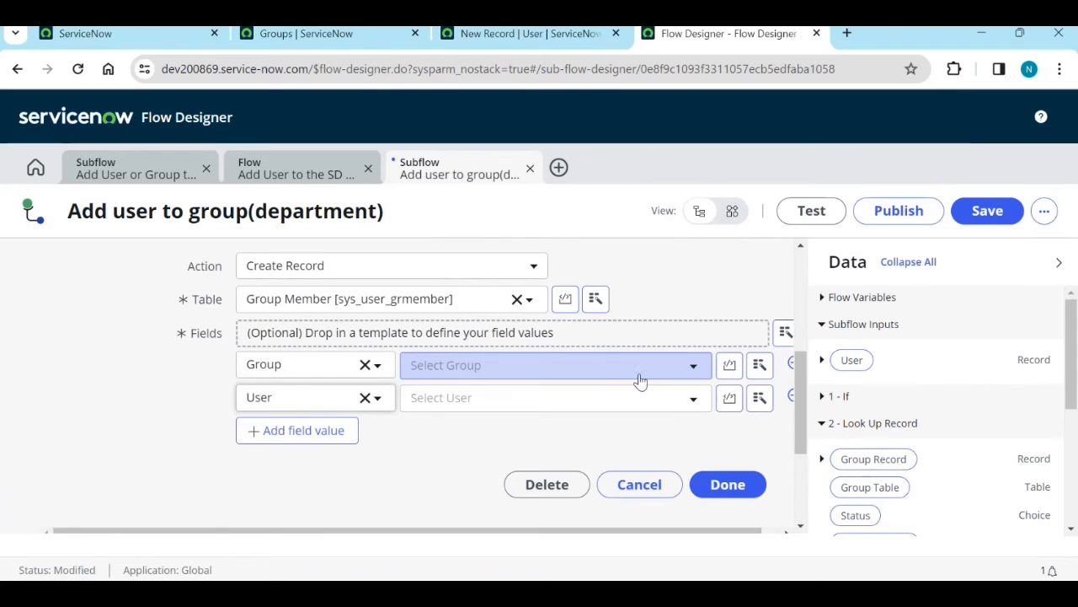
- Map the User field to the subflow's User input and the Group field to the looked-up Group Record, and finish the action
left_click_drag(852, 361, 558, 404)
left_click_drag(876, 461, 493, 379)
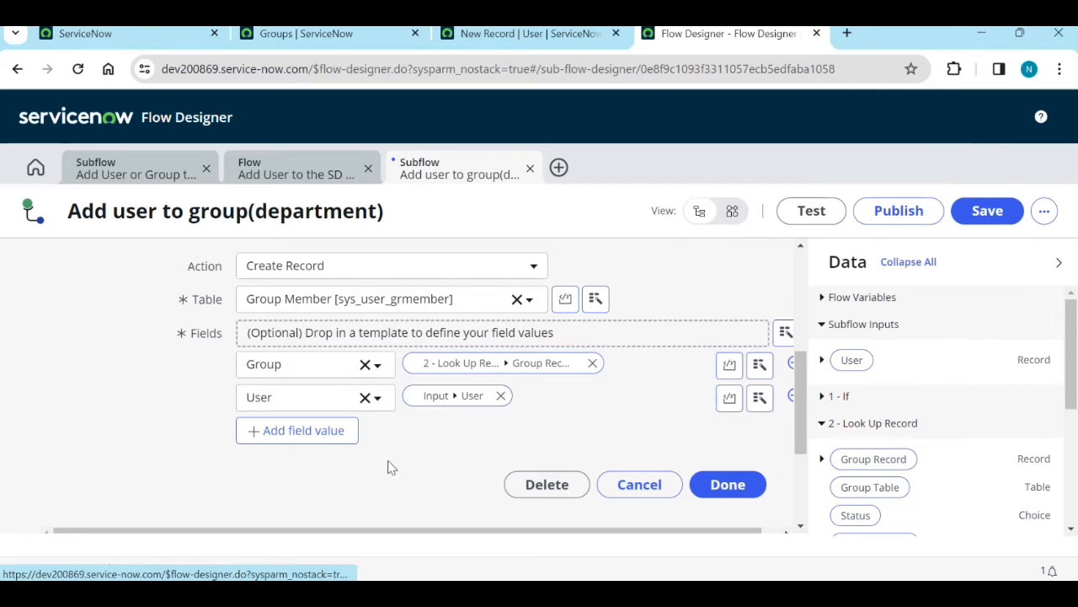
scroll(388, 467, "down", 1)
left_click(750, 408)
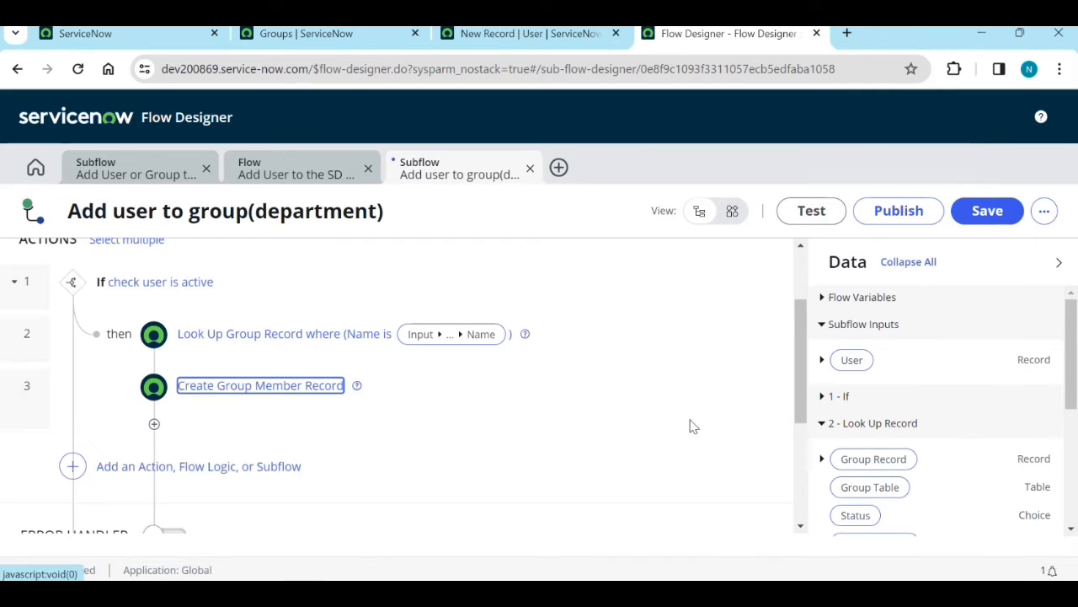
- Add an Assign Subflow Outputs flow logic after the Create Group Member Record action inside the If branch
left_click(154, 424)
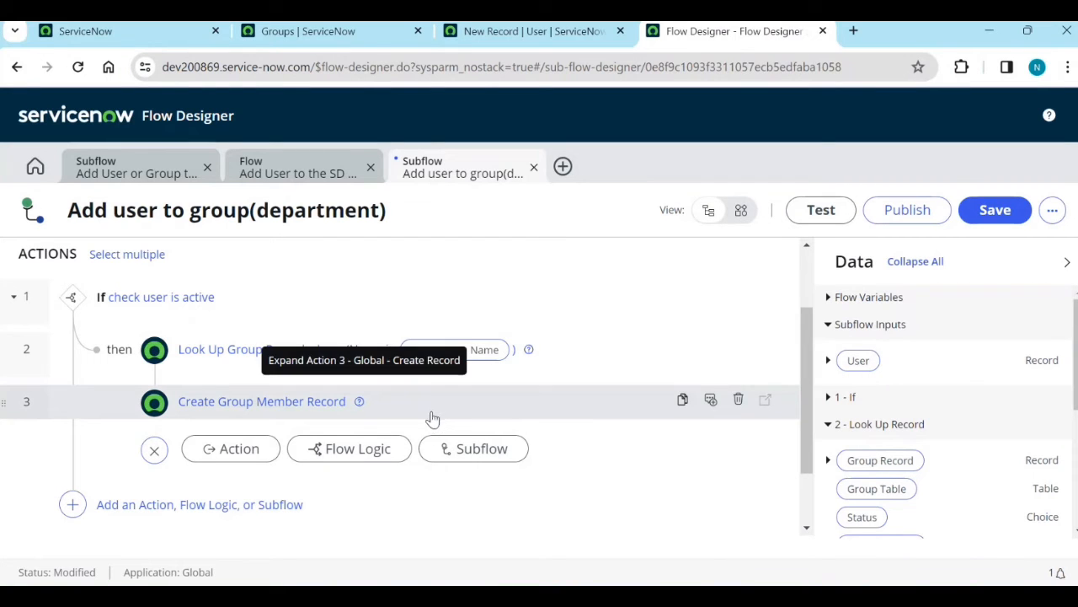
left_click(368, 452)
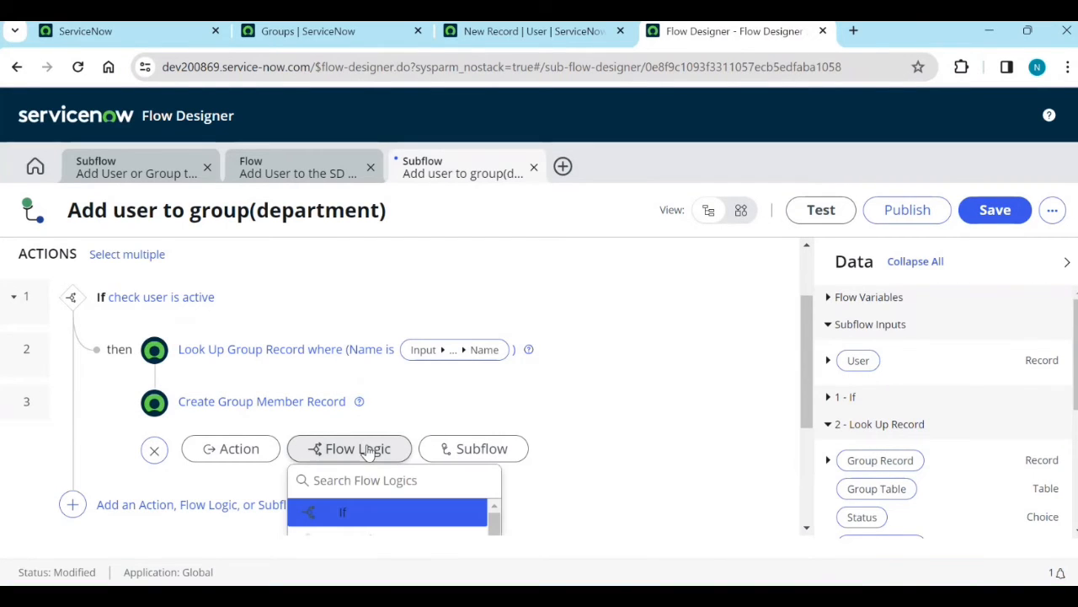
scroll(375, 448, "down", 5)
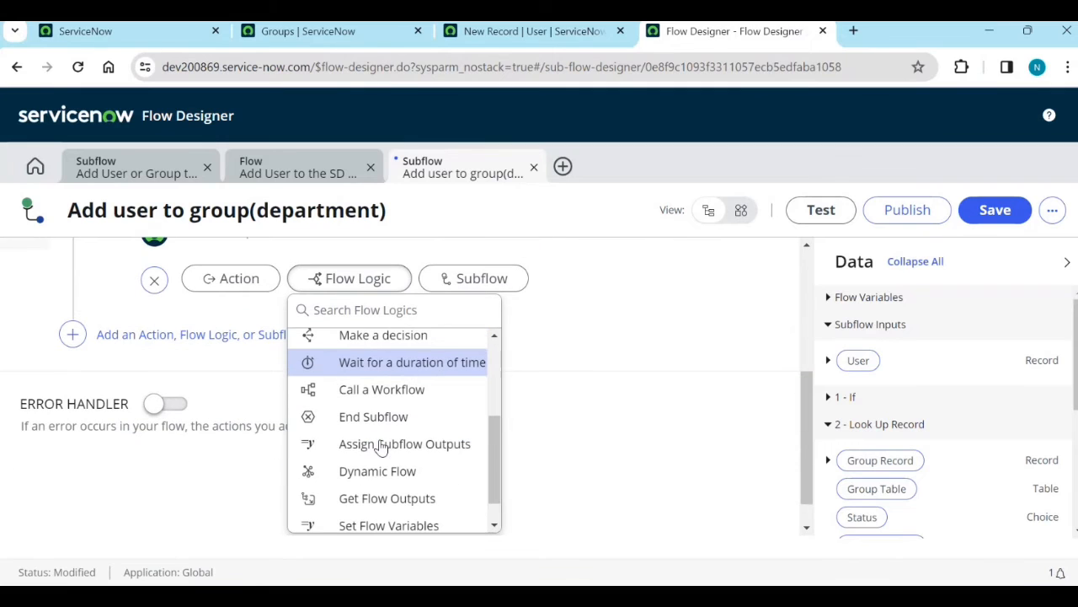
left_click(382, 448)
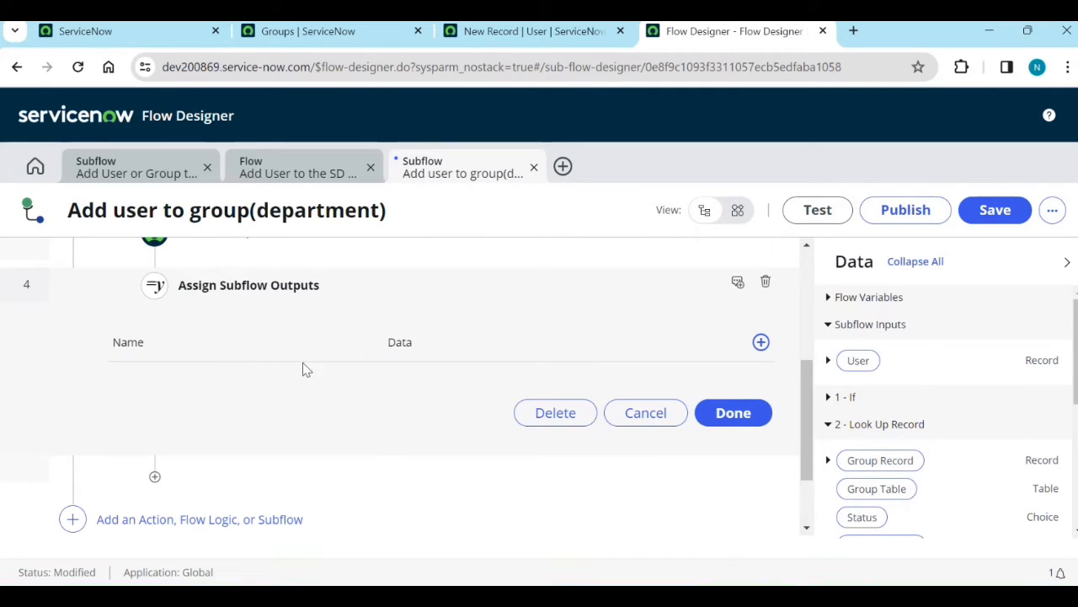
- Add the Output variable to the If branch's output assignment with the text "User is added to the Group"
scroll(890, 445, "down", 4)
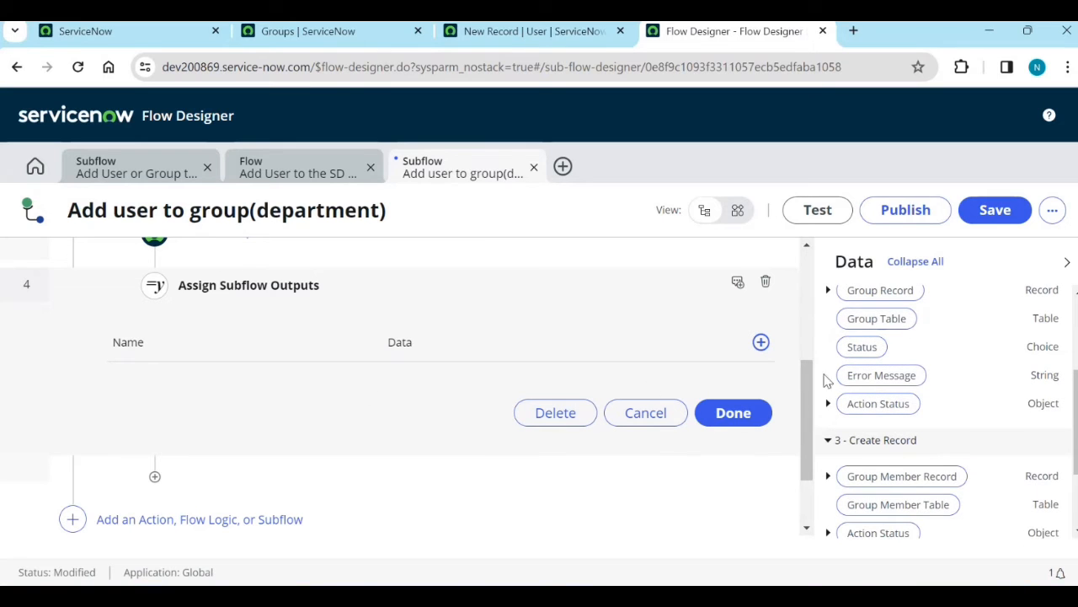
left_click(760, 342)
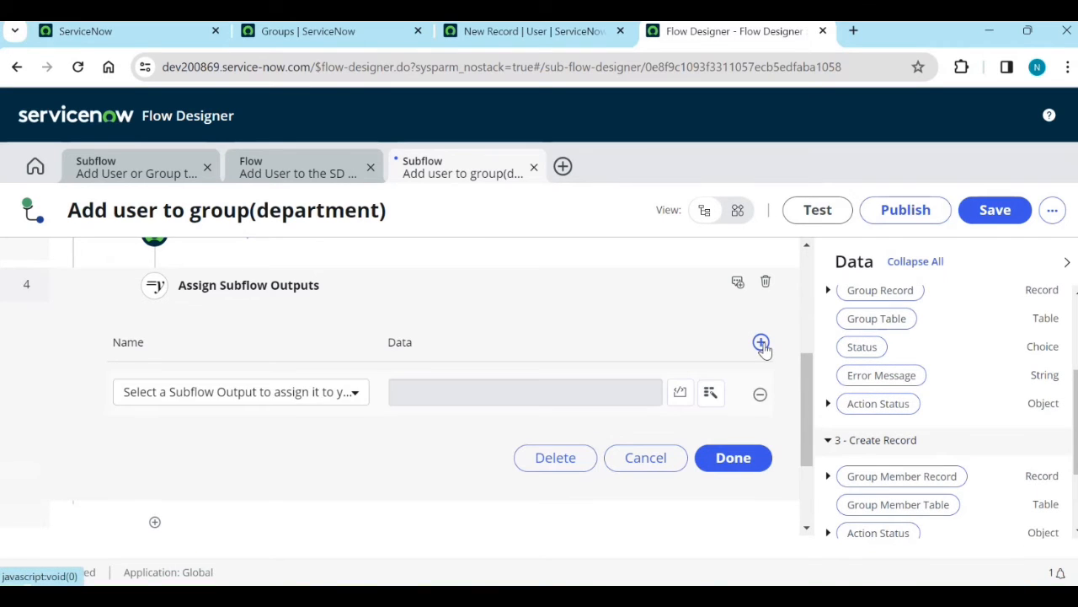
left_click(185, 396)
left_click(215, 336)
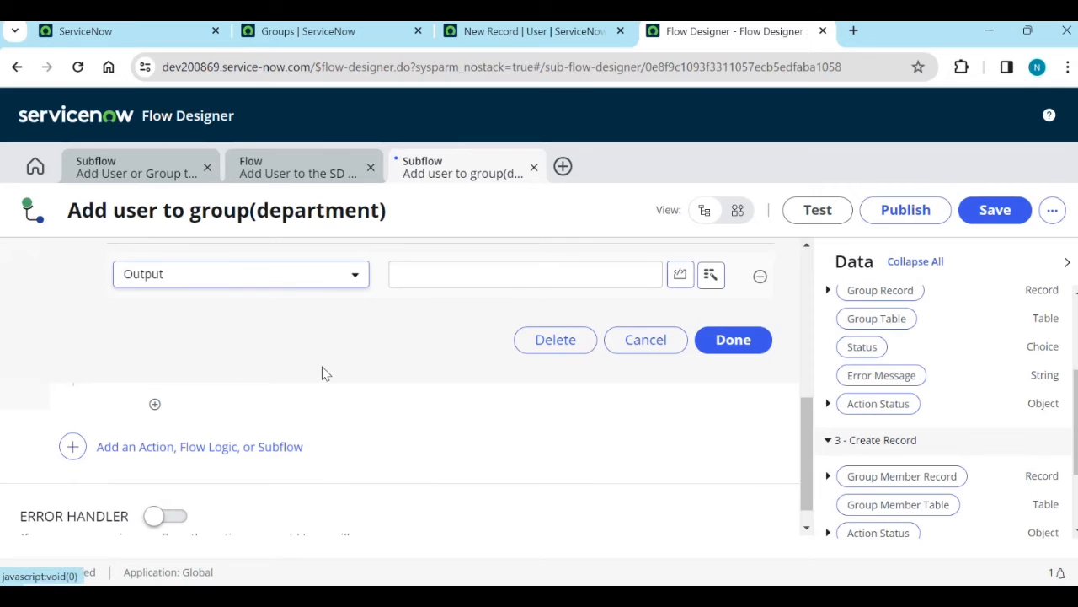
scroll(483, 360, "up", 1)
left_click(483, 359)
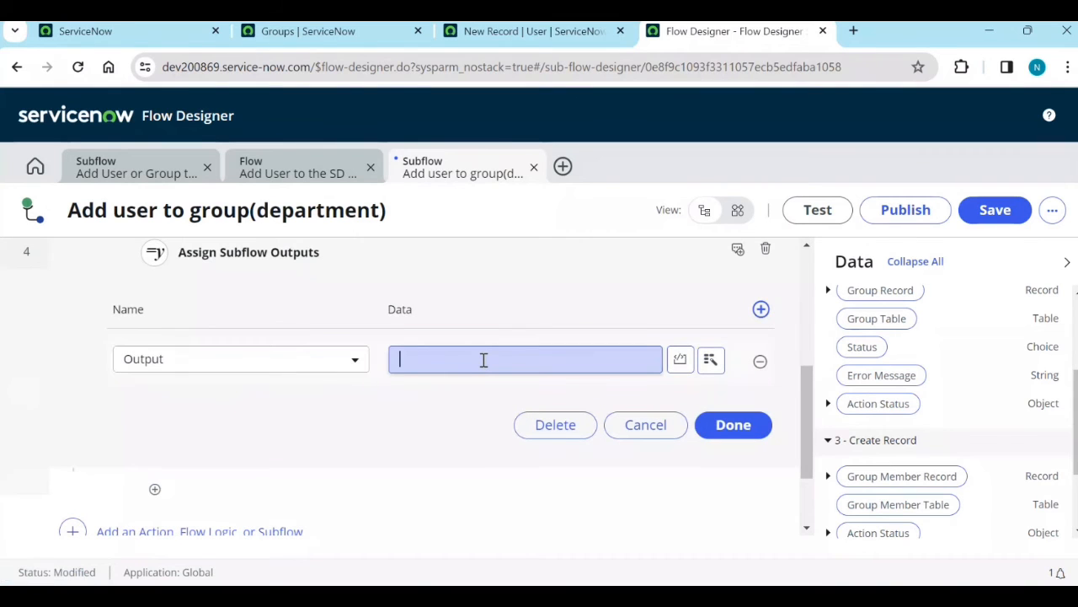
type("Group")
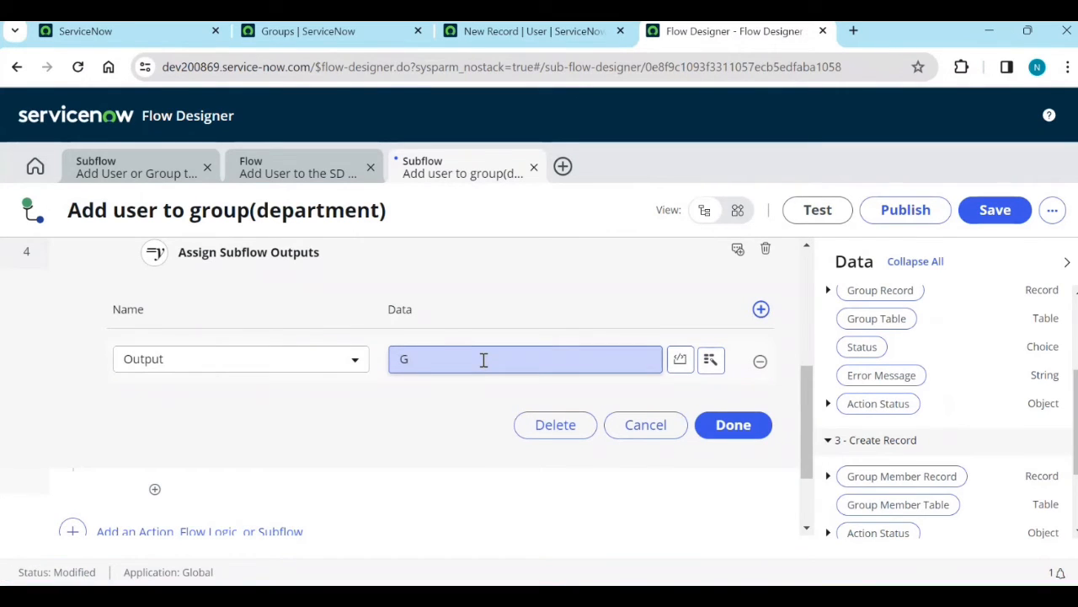
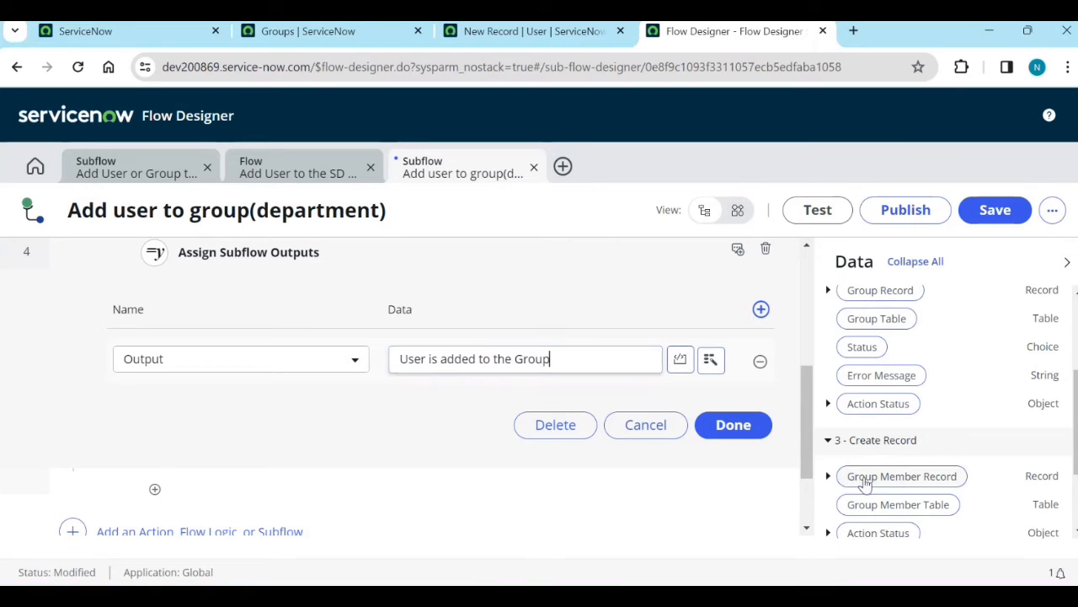
- Insert the looked-up Group Record after "Group" and the subflow's User input after "User" in the output text, and finish the assignment
scroll(897, 467, "down", 1)
scroll(898, 464, "up", 2)
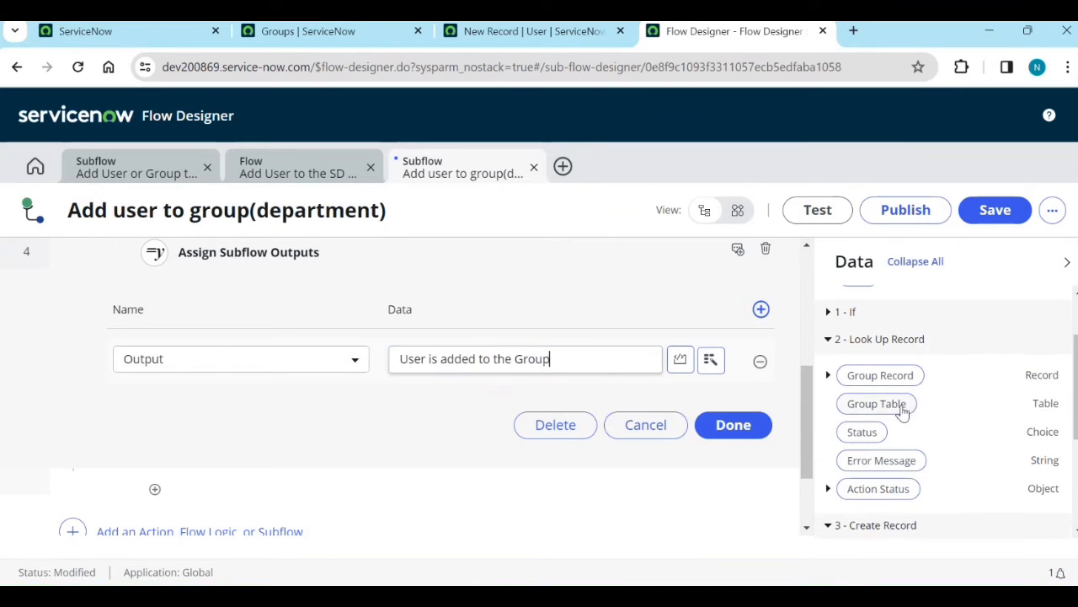
left_click_drag(893, 379, 630, 366)
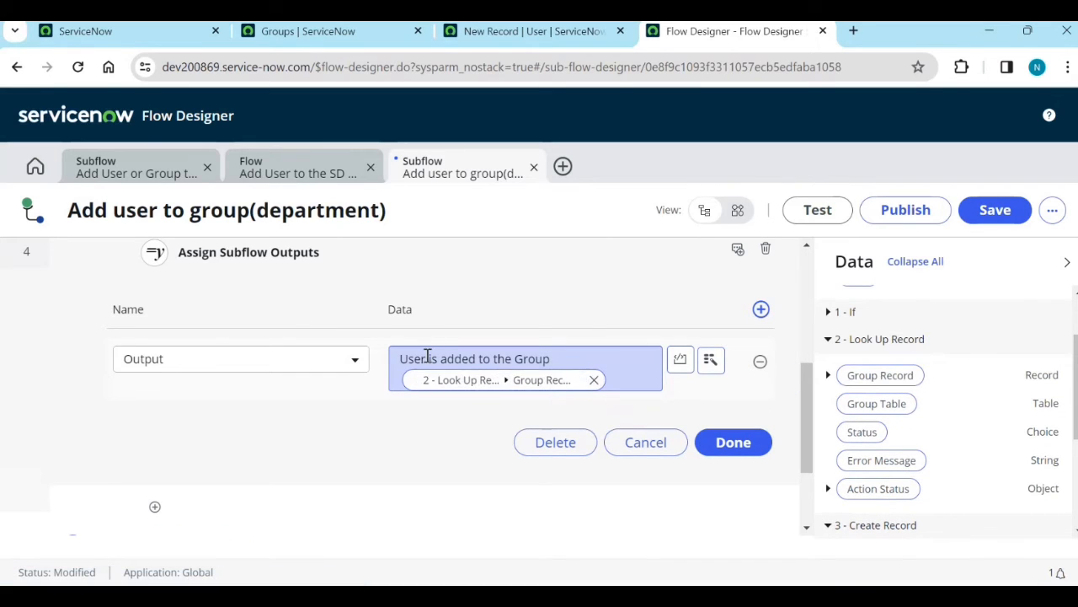
type("i")
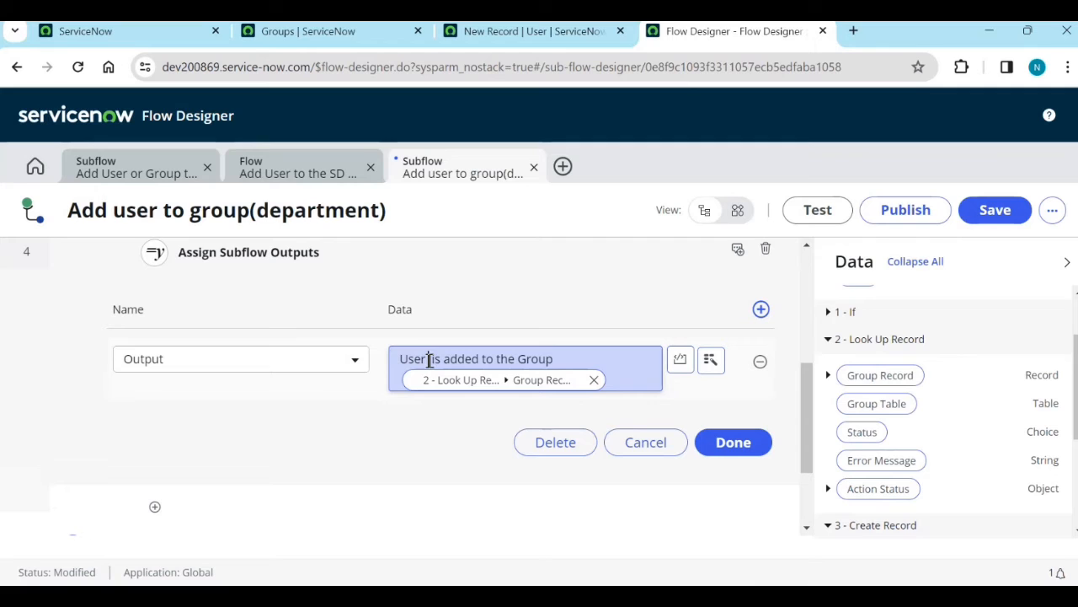
scroll(912, 387, "up", 1)
left_click_drag(856, 361, 430, 372)
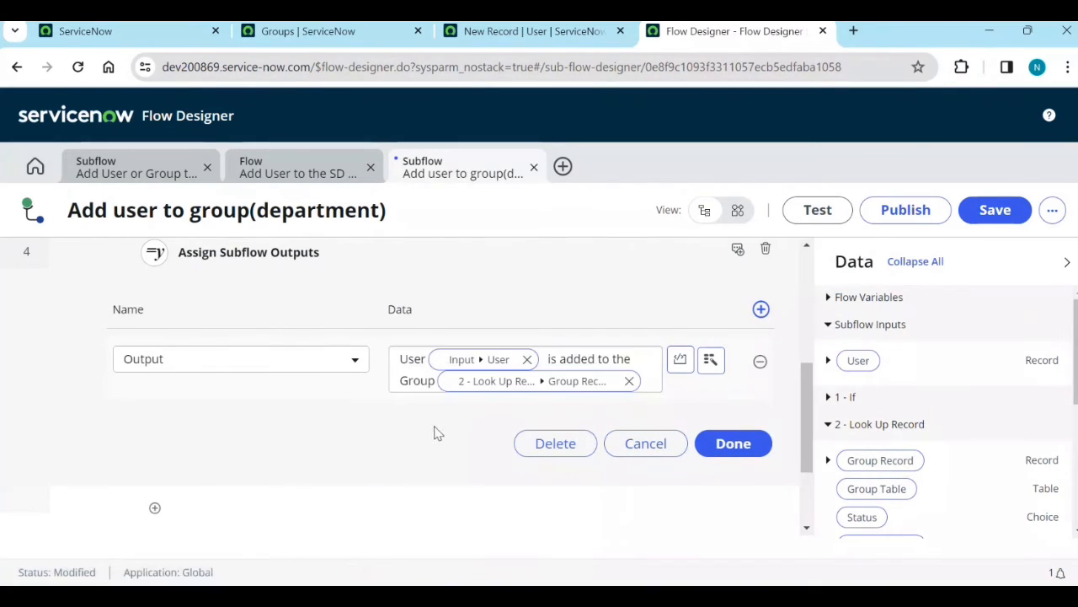
left_click(753, 447)
- Add an End Subflow flow logic after the output assignment inside the If branch
scroll(301, 458, "up", 3)
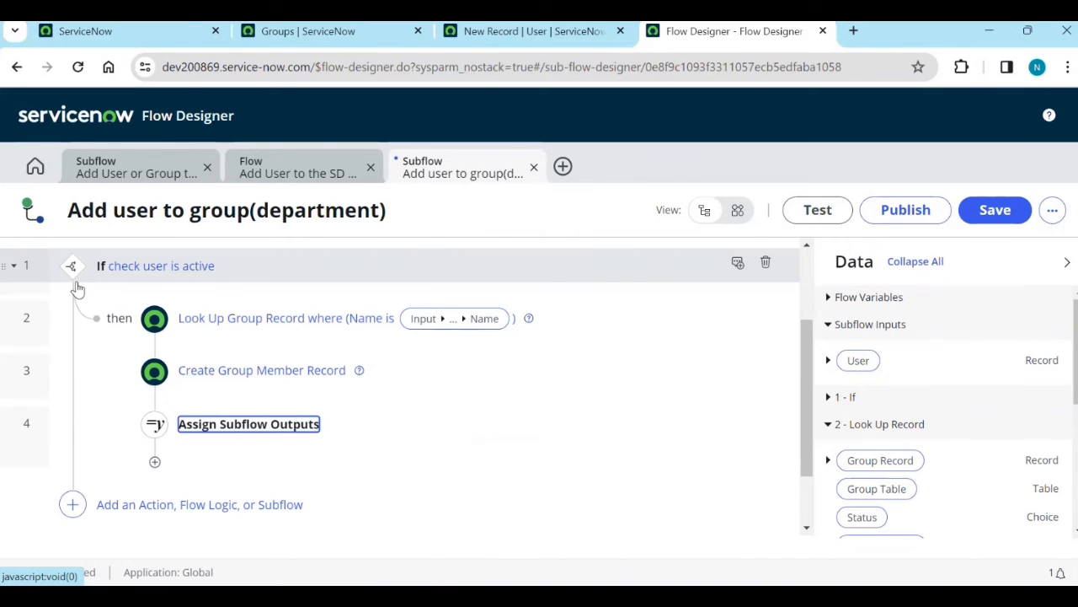
left_click(154, 461)
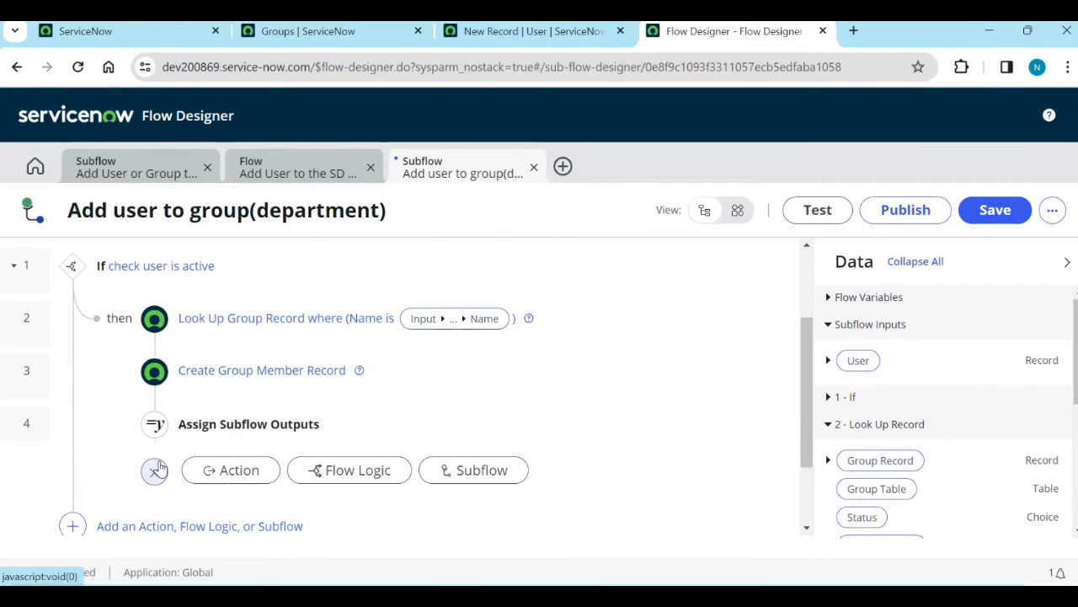
left_click(352, 476)
scroll(375, 474, "down", 5)
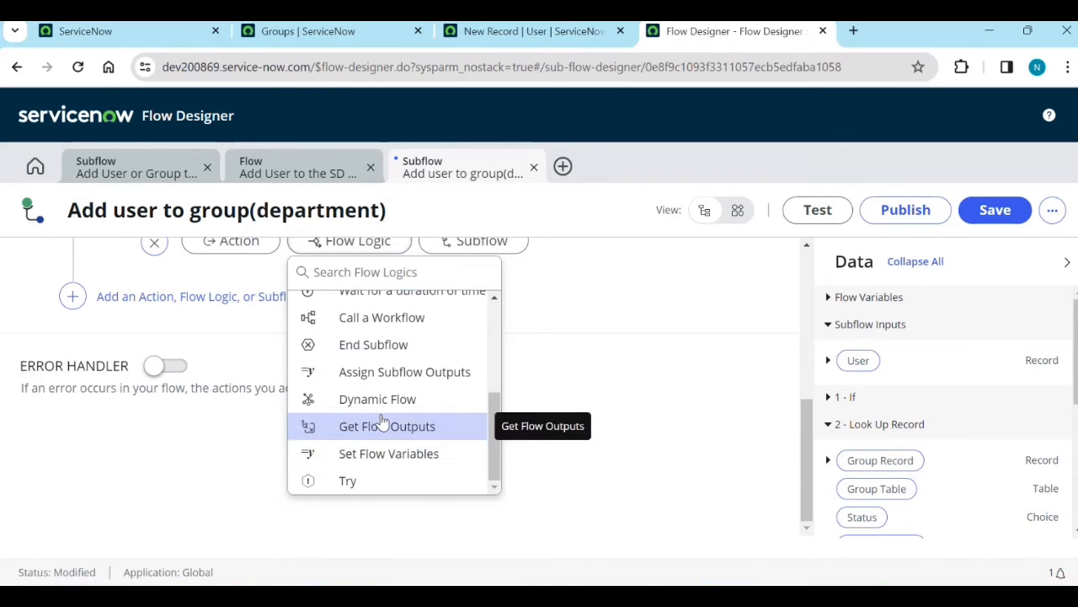
left_click(396, 349)
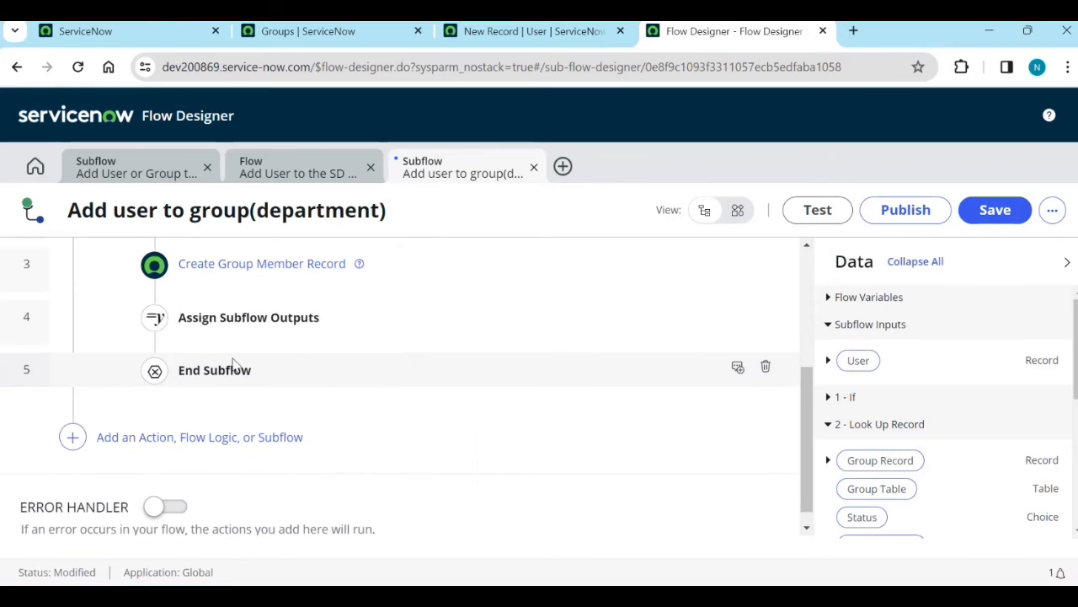
- Add an Else branch to the subflow after the "check user is active" If block
scroll(262, 379, "up", 2)
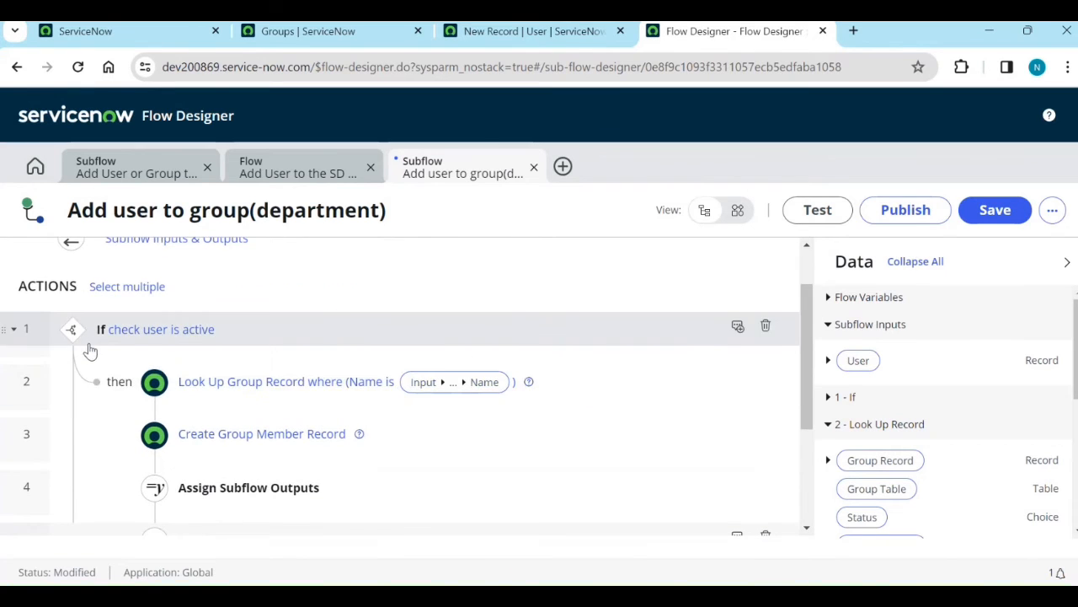
scroll(90, 354, "down", 3)
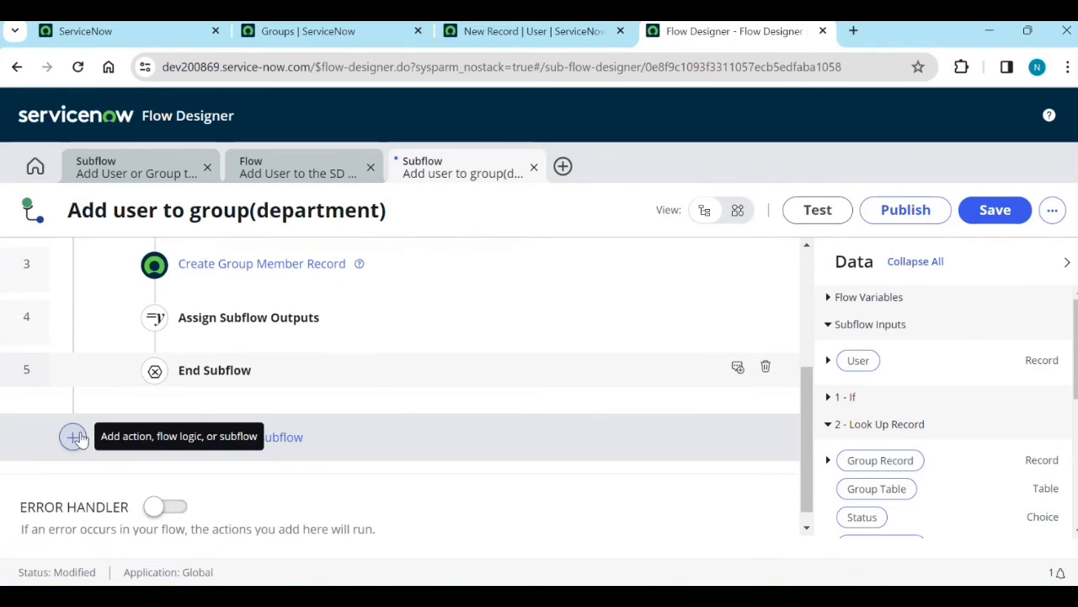
left_click(74, 437)
scroll(281, 425, "up", 1)
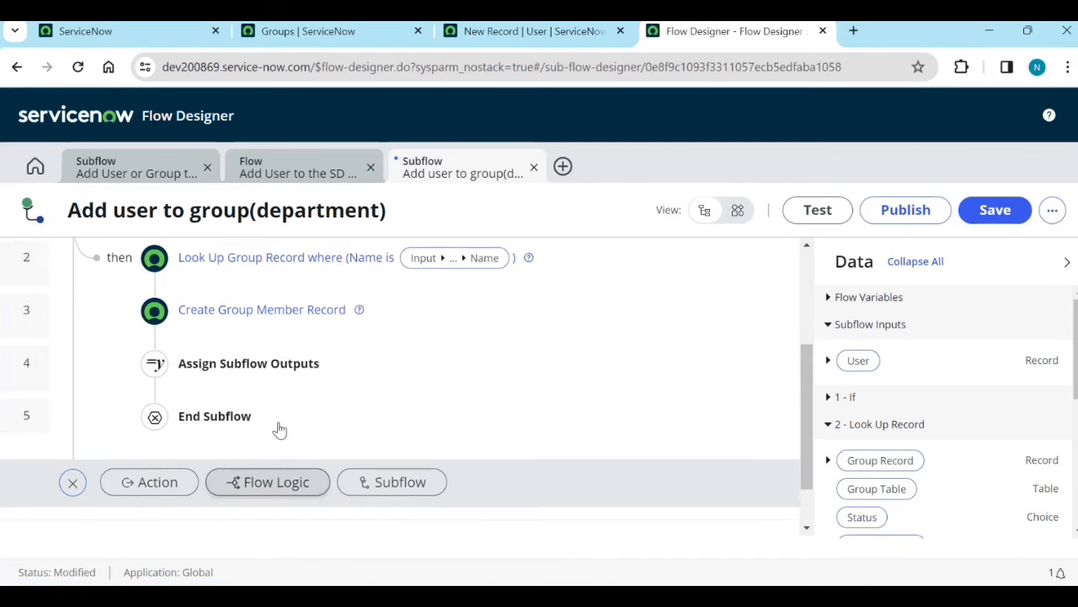
left_click(282, 518)
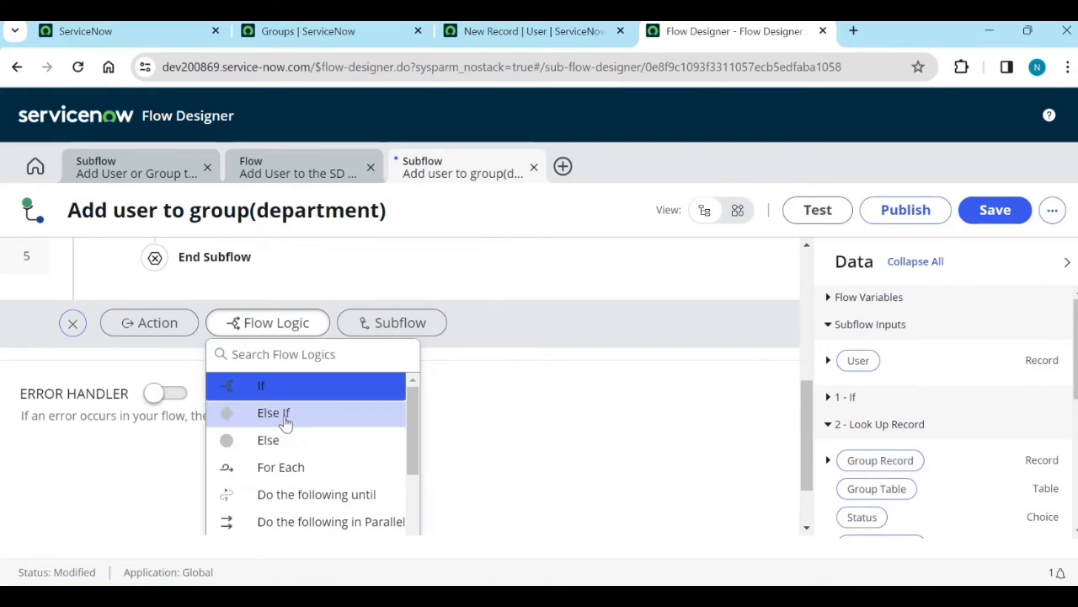
left_click(280, 440)
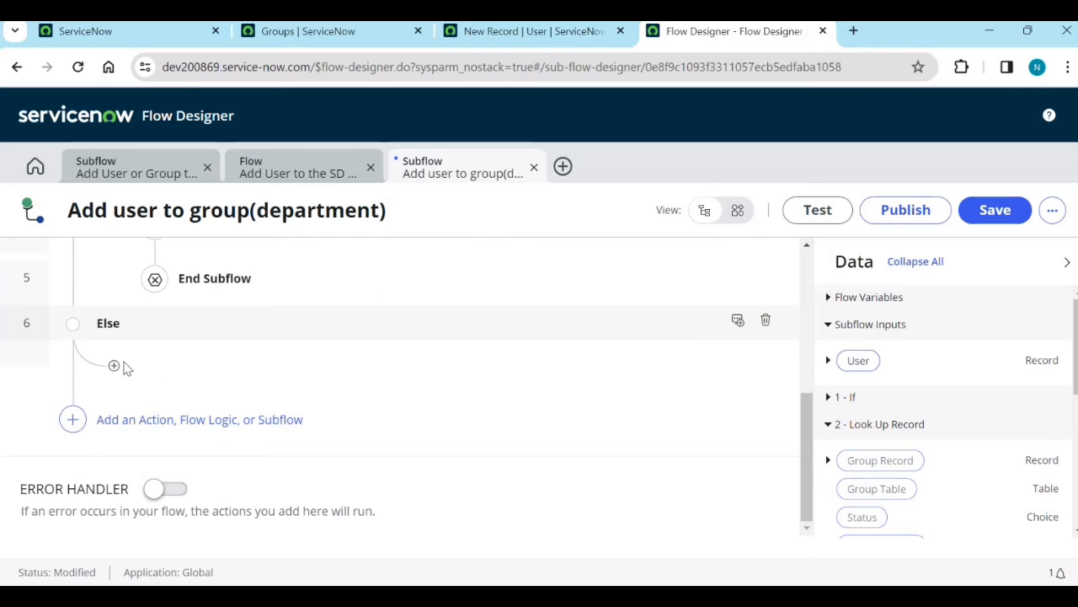
- Add an Assign Subflow Outputs flow logic inside the Else branch
left_click(115, 366)
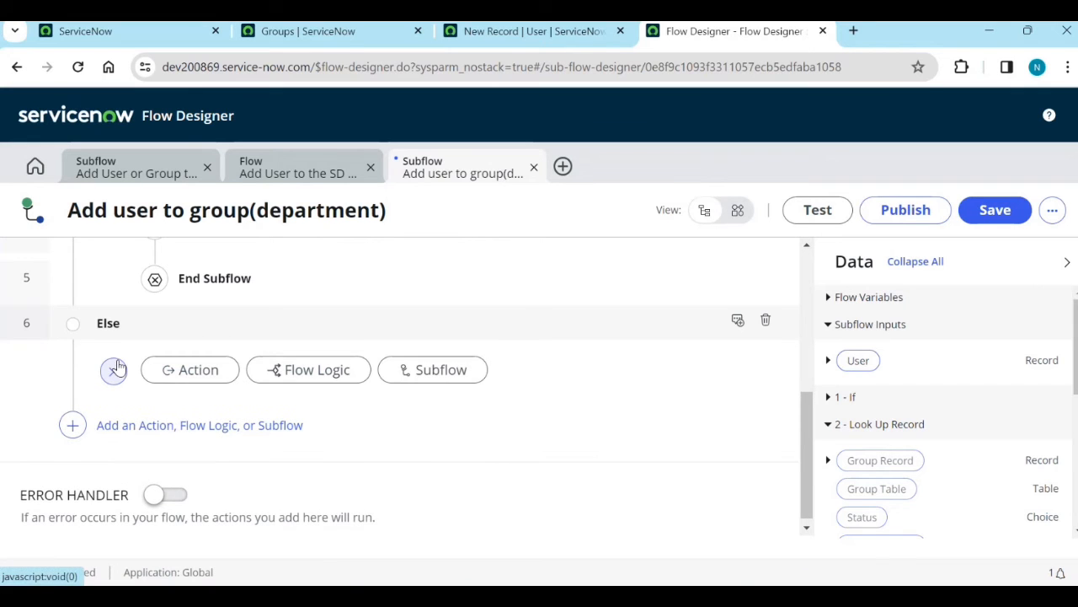
left_click(332, 381)
scroll(354, 404, "down", 2)
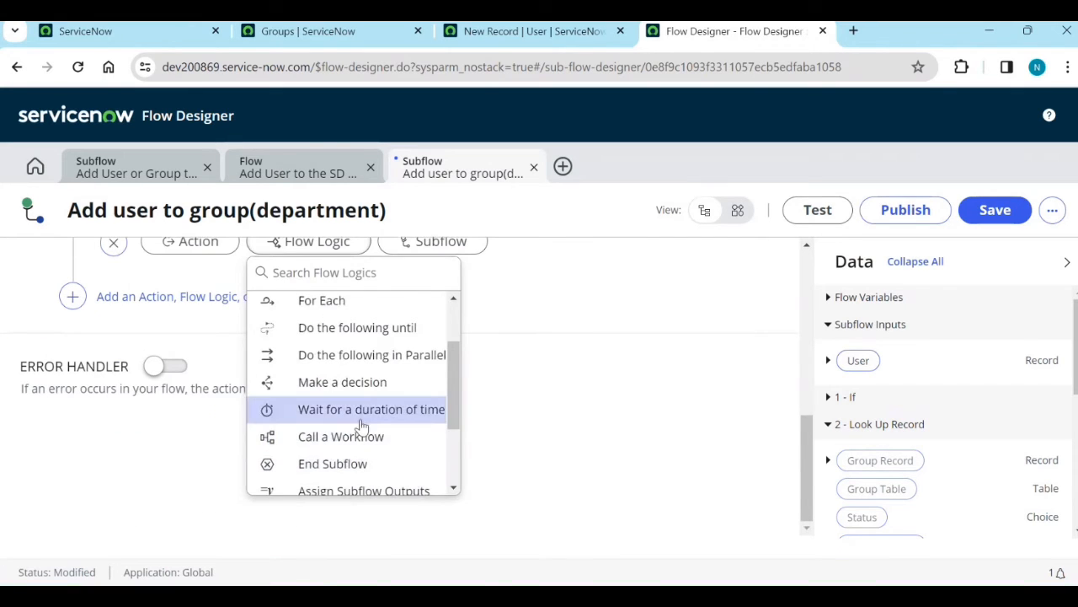
scroll(345, 404, "down", 1)
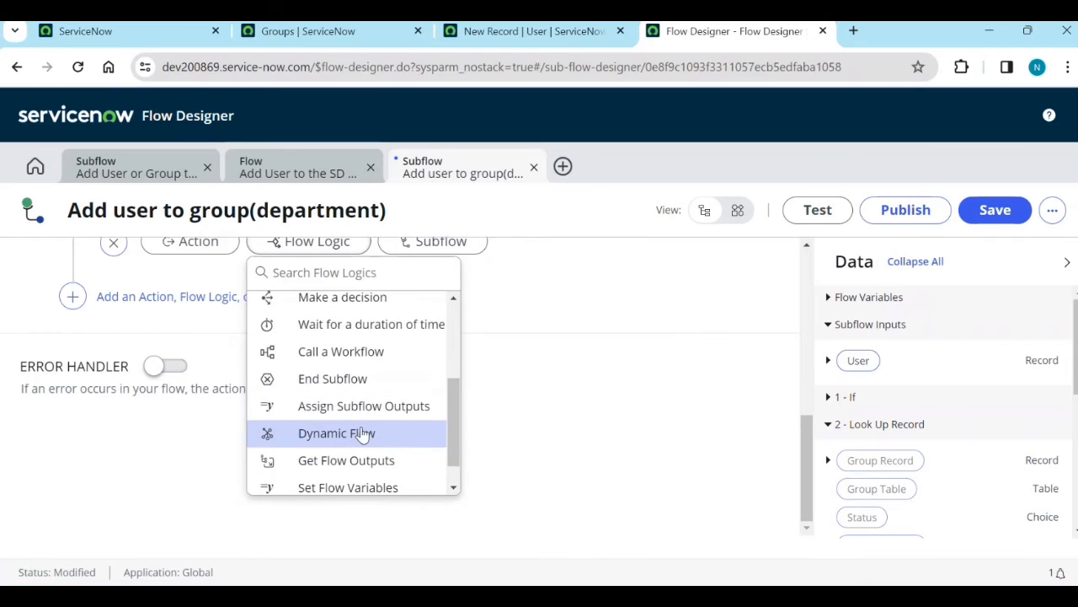
left_click(364, 406)
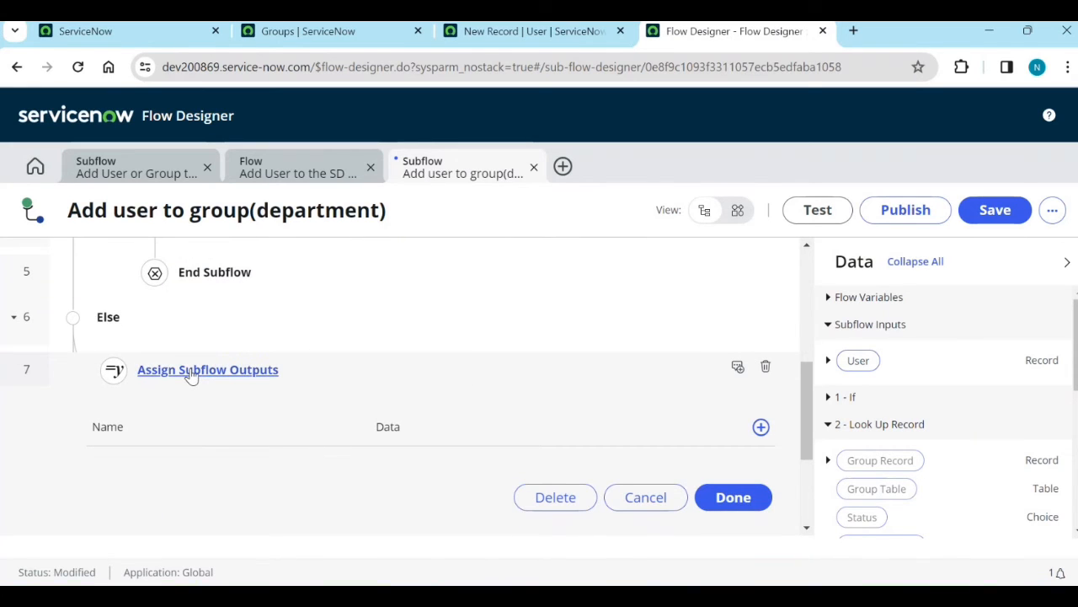
- Add the Output variable to the Else branch's output assignment with the text "User is not active to add in to group"
left_click(761, 426)
left_click(278, 477)
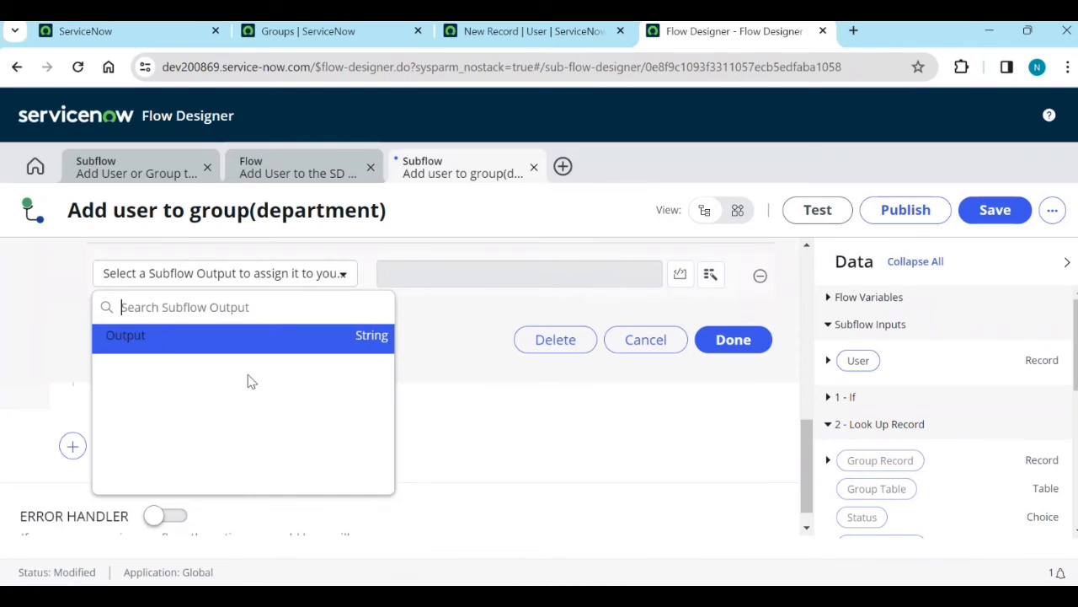
left_click(250, 351)
scroll(393, 481, "down", 1)
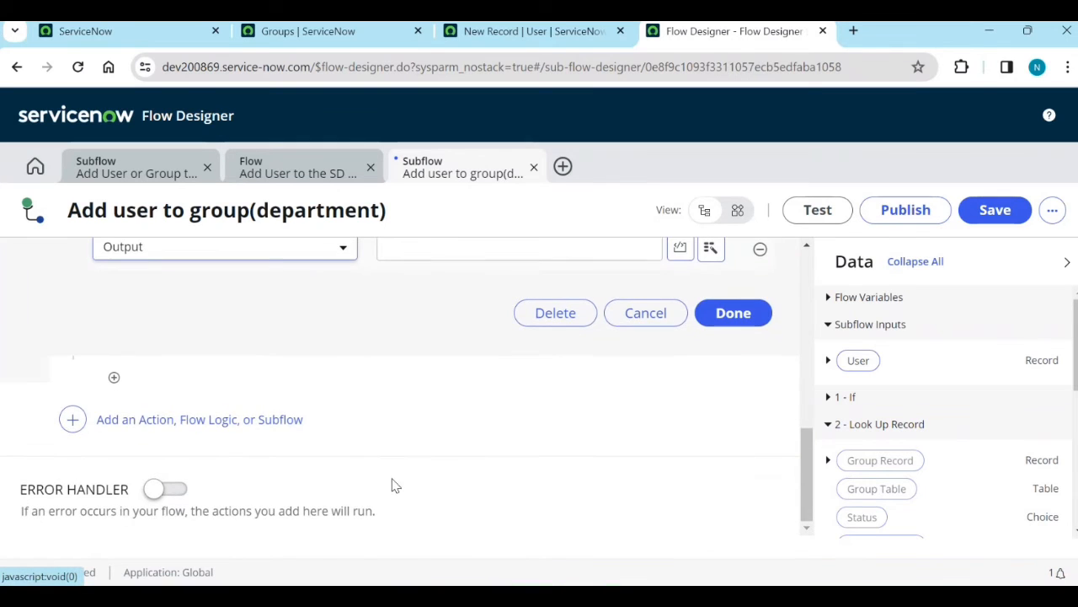
scroll(408, 416, "up", 1)
left_click(457, 332)
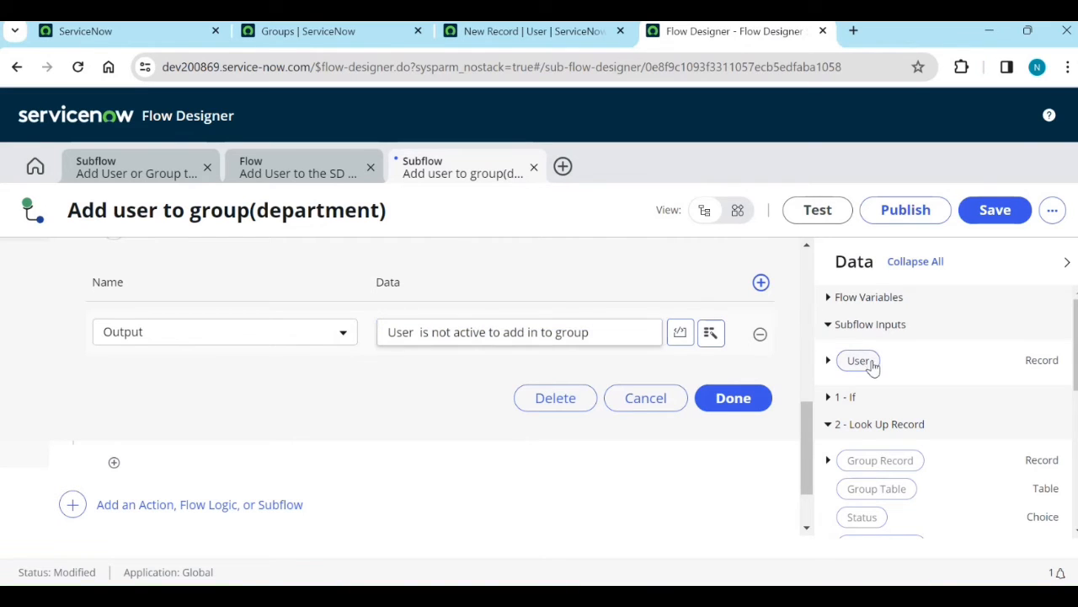
- Insert the subflow's User input directly after "User" in the Else output text and finish the assignment
left_click_drag(869, 364, 447, 353)
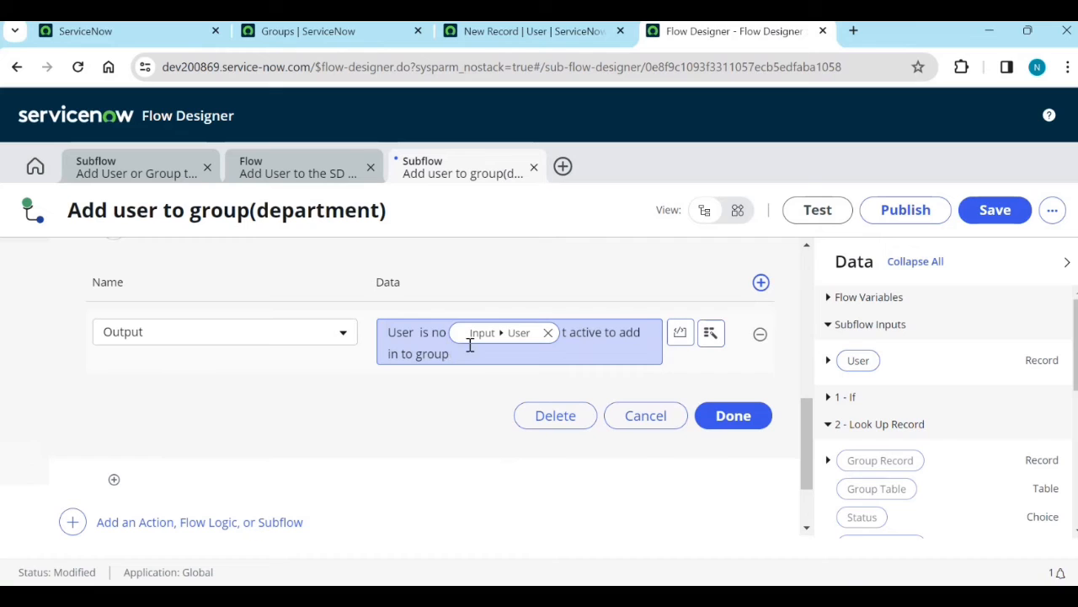
left_click(548, 333)
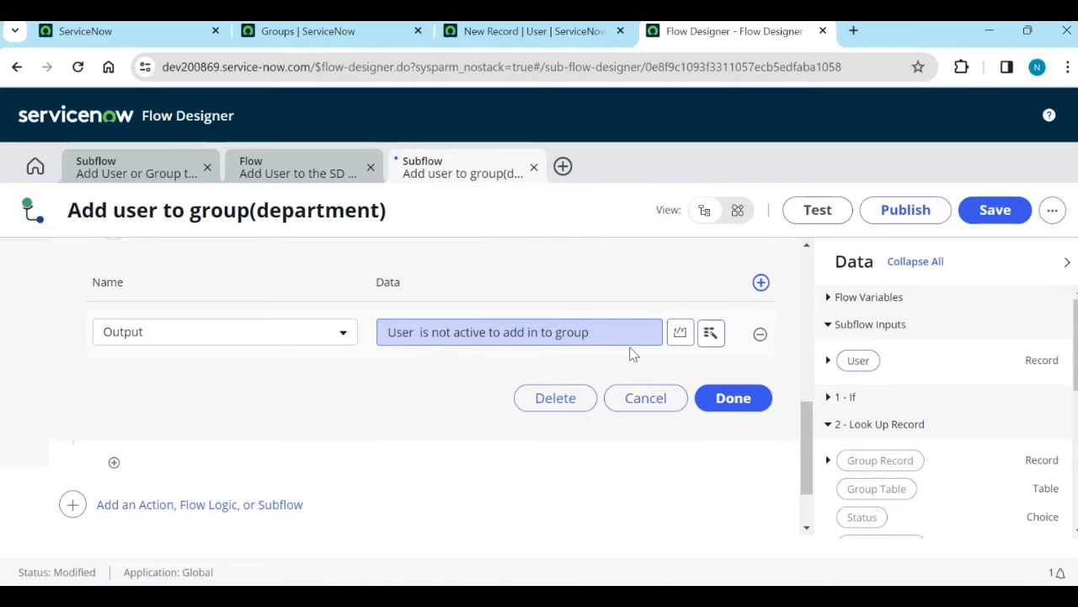
left_click_drag(866, 373, 423, 346)
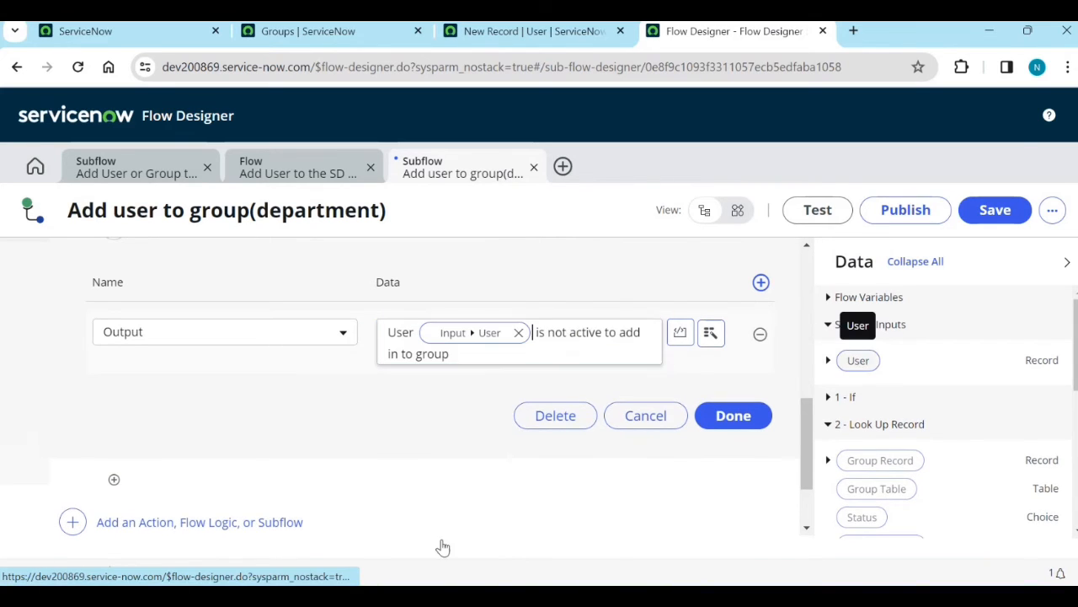
left_click(720, 418)
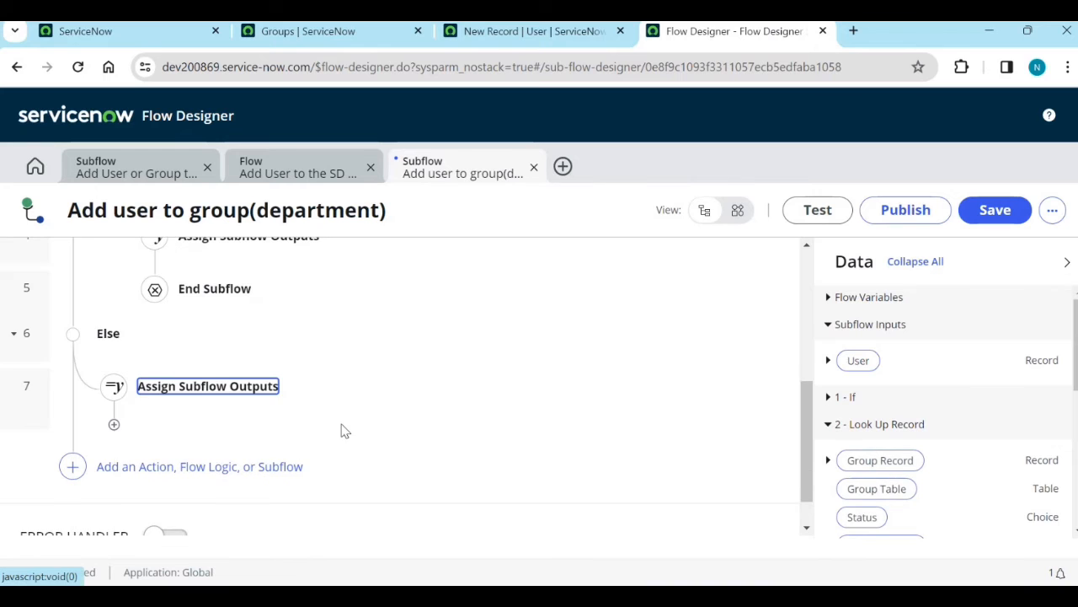
scroll(341, 430, "up", 5)
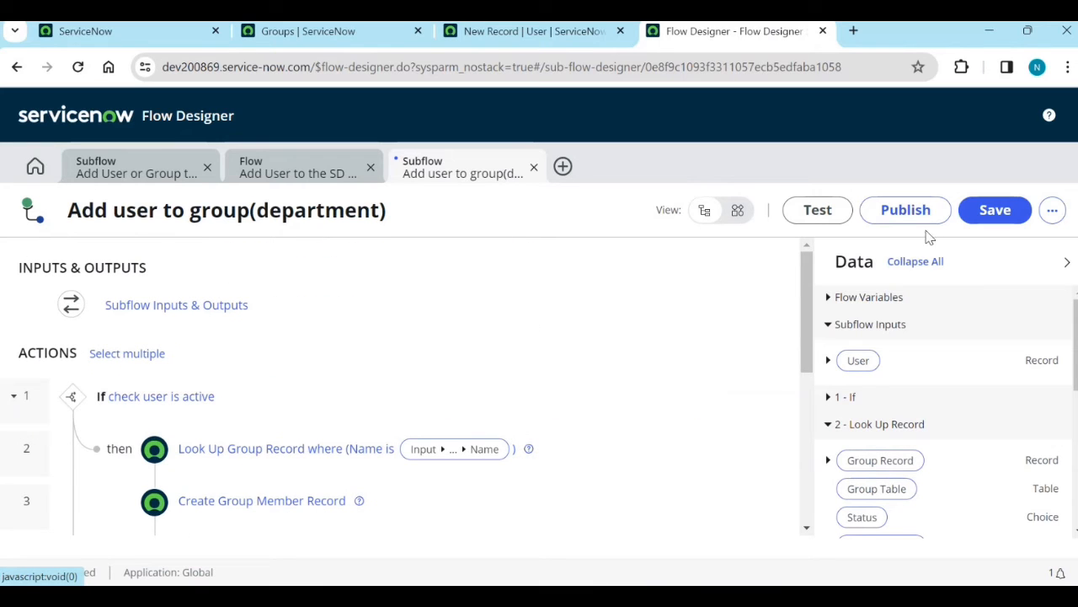
- Save and publish the "Add user to group(department)" subflow
left_click(987, 221)
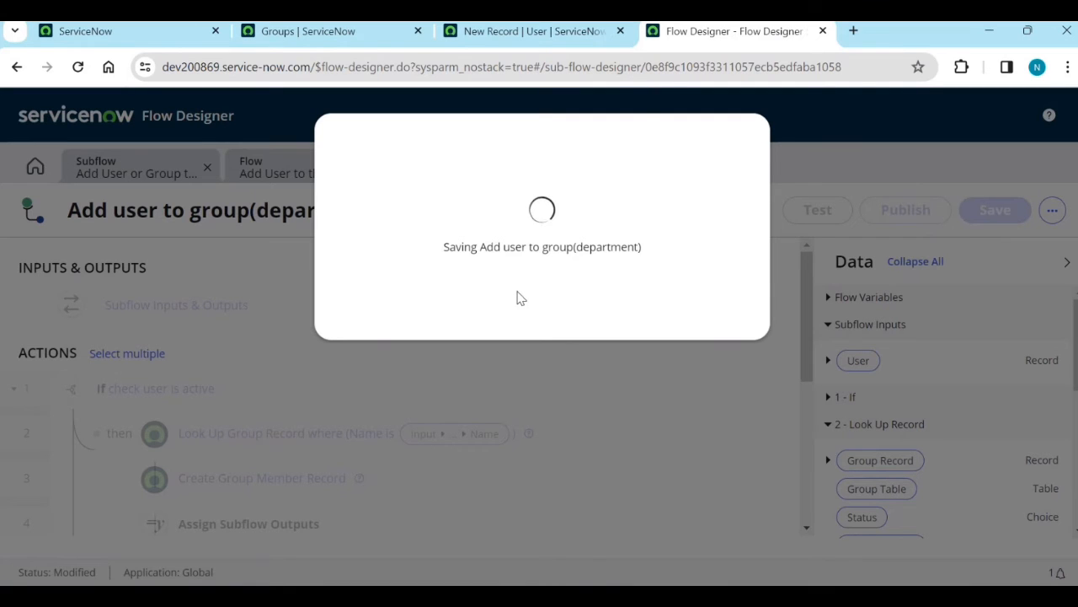
scroll(367, 486, "down", 2)
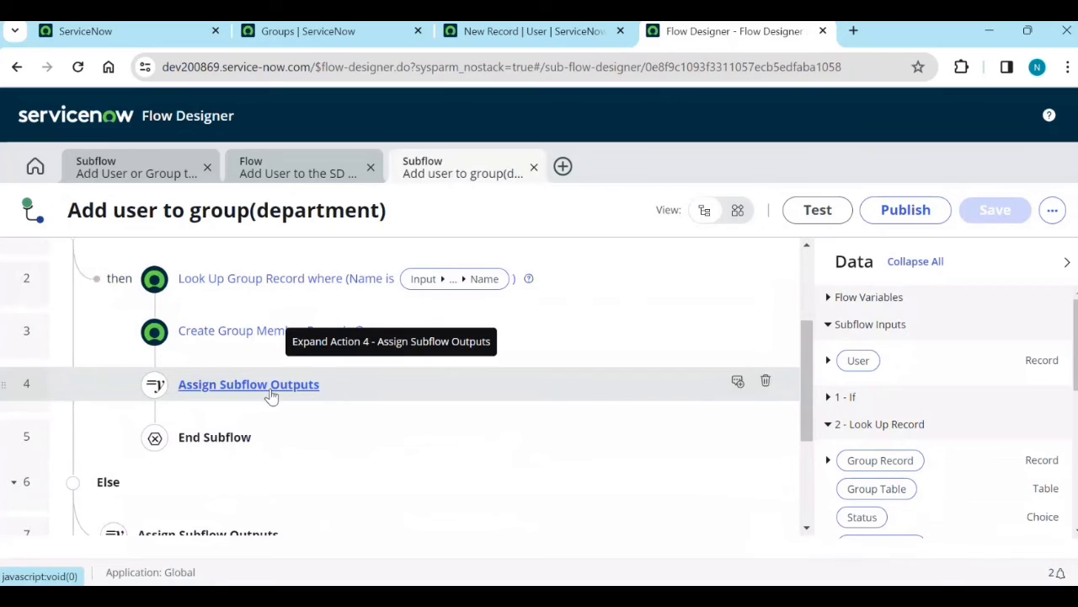
scroll(244, 455, "down", 2)
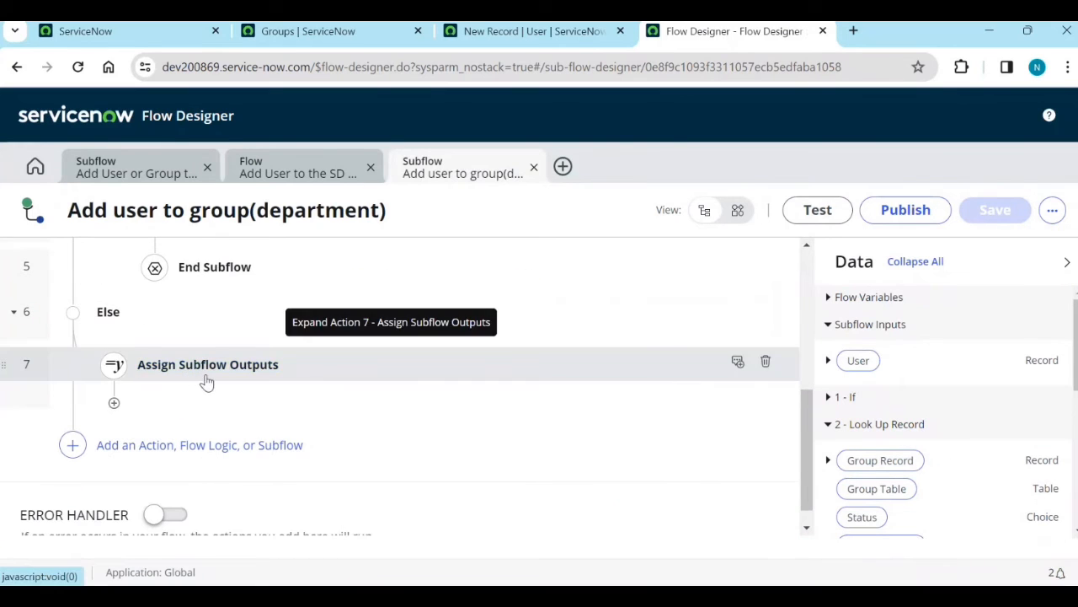
scroll(207, 382, "up", 3)
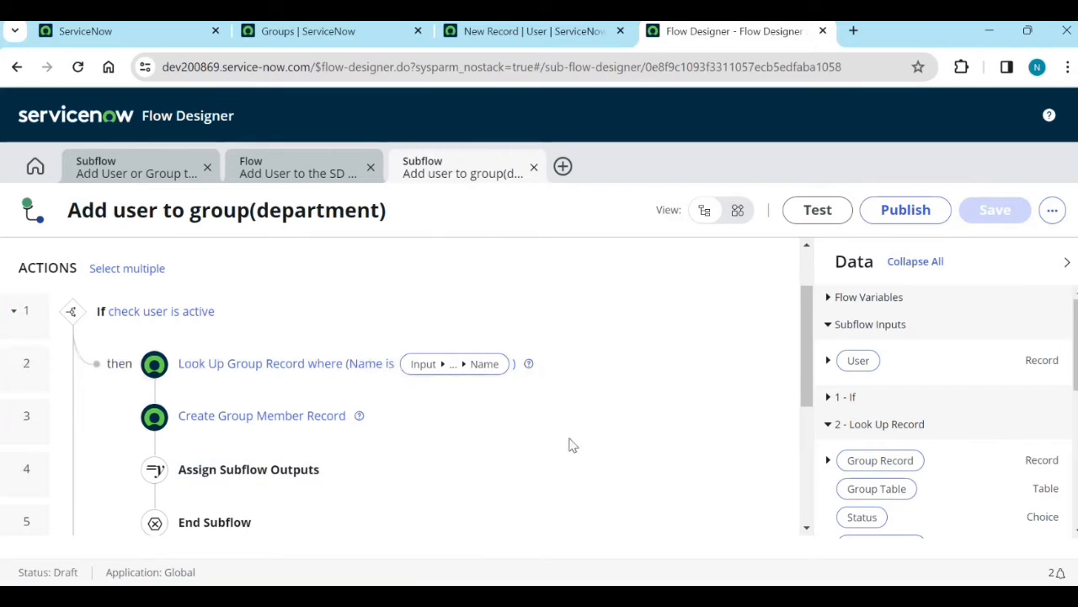
scroll(571, 445, "up", 1)
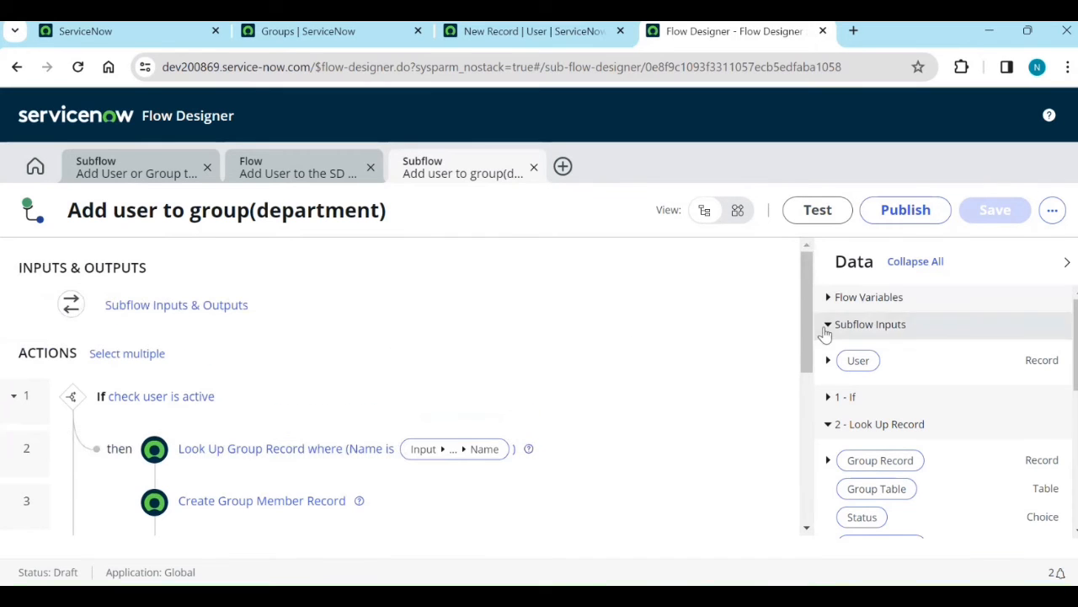
left_click(893, 212)
left_click(751, 305)
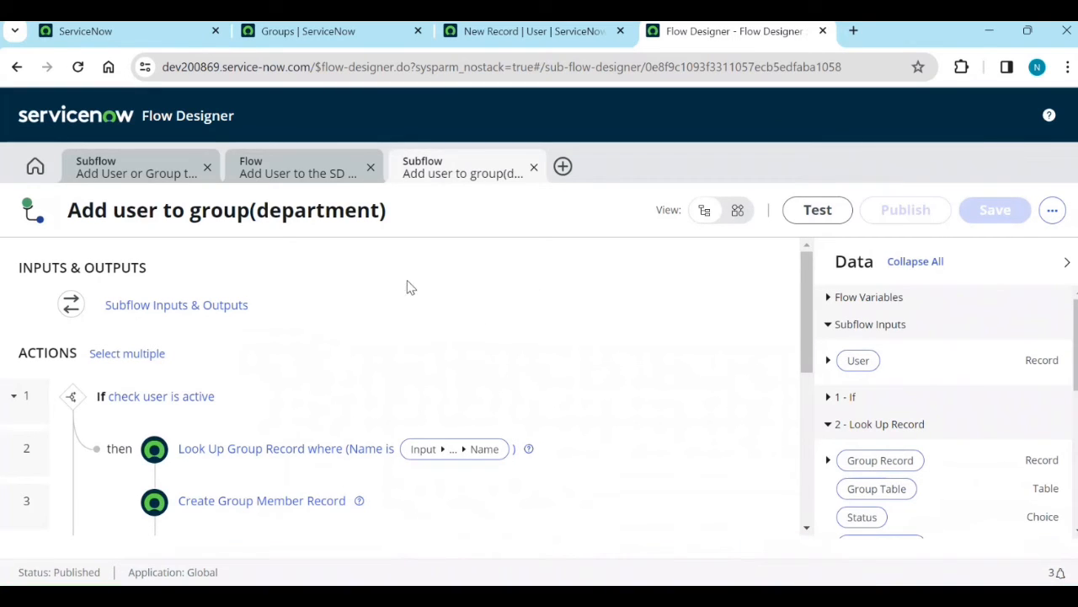
- Close the open "Add User or Group to Collaboration Descriptor" subflow and the "Add User to the SD Group" flow
left_click(113, 171)
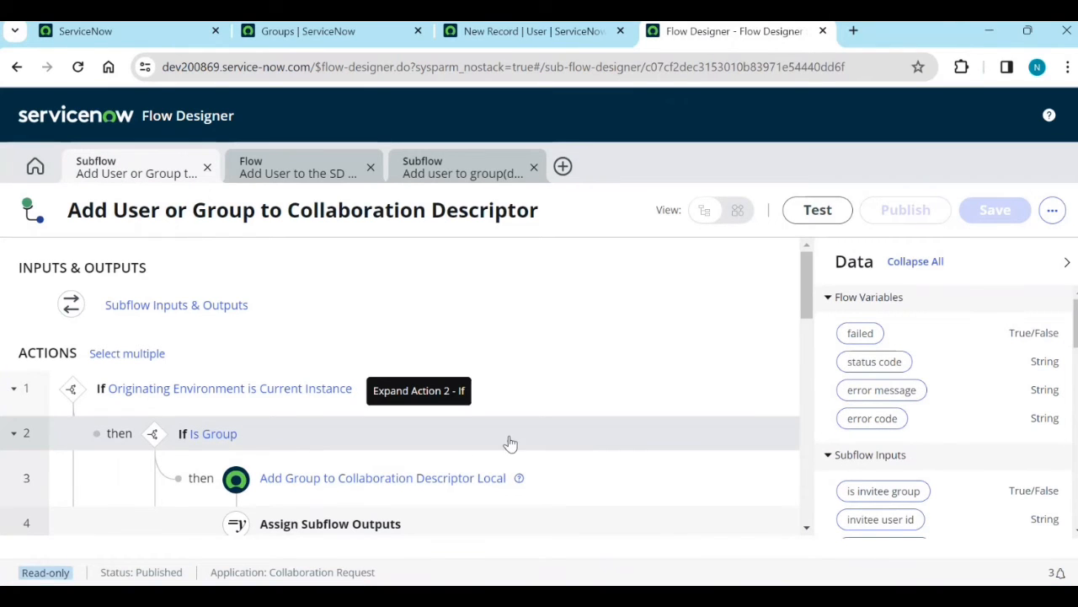
scroll(511, 432, "down", 3)
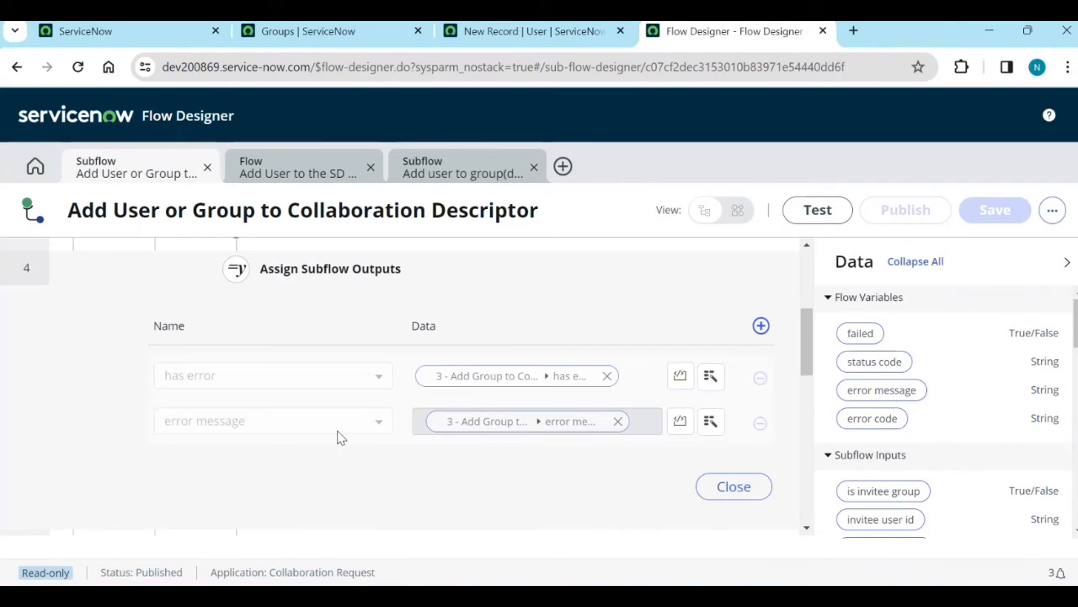
scroll(339, 436, "up", 3)
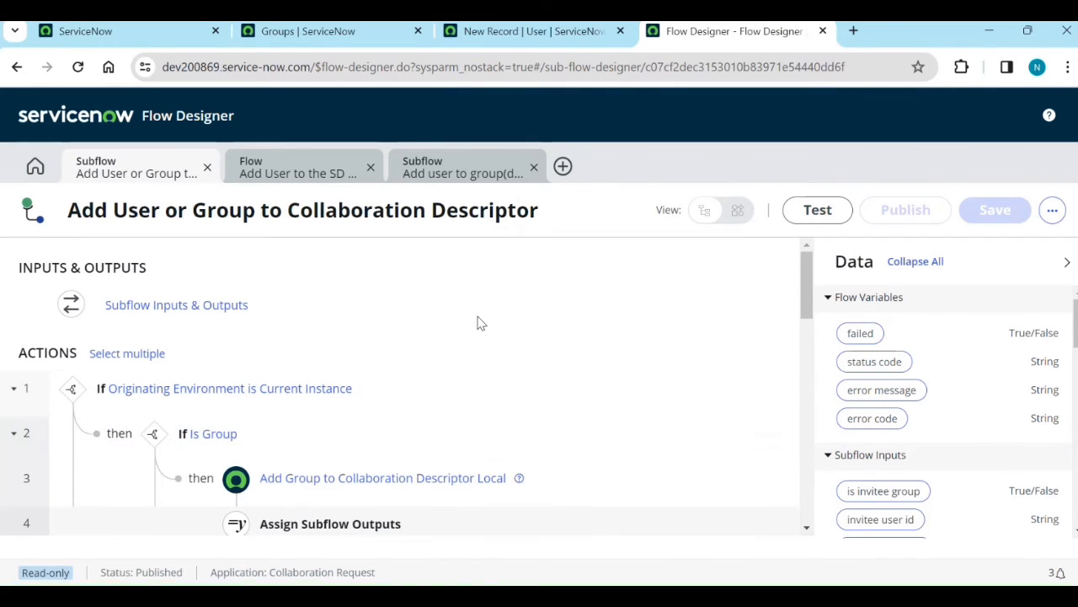
left_click(207, 169)
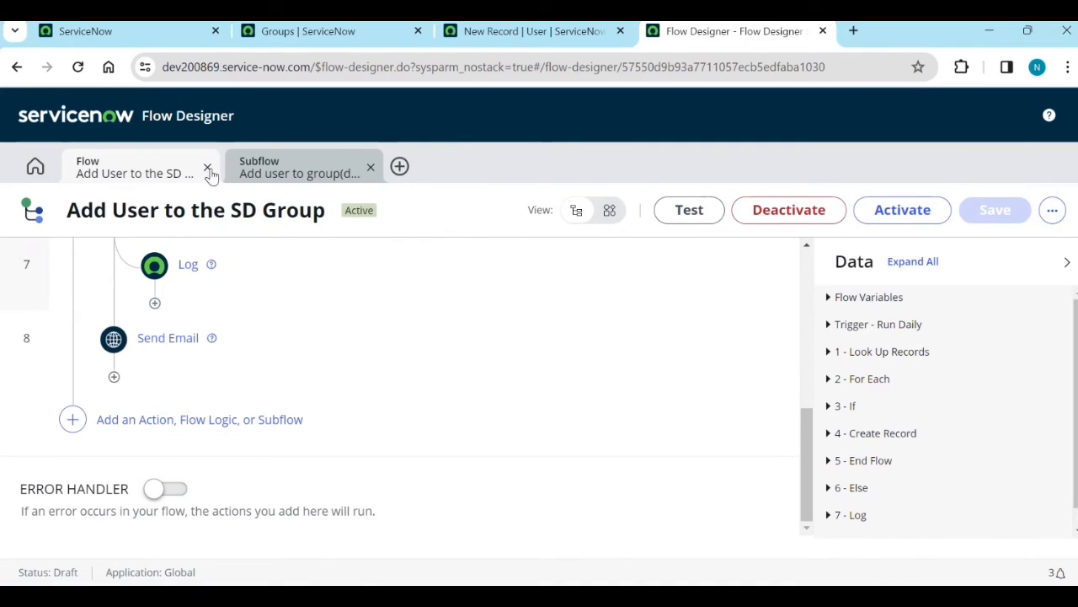
left_click(207, 168)
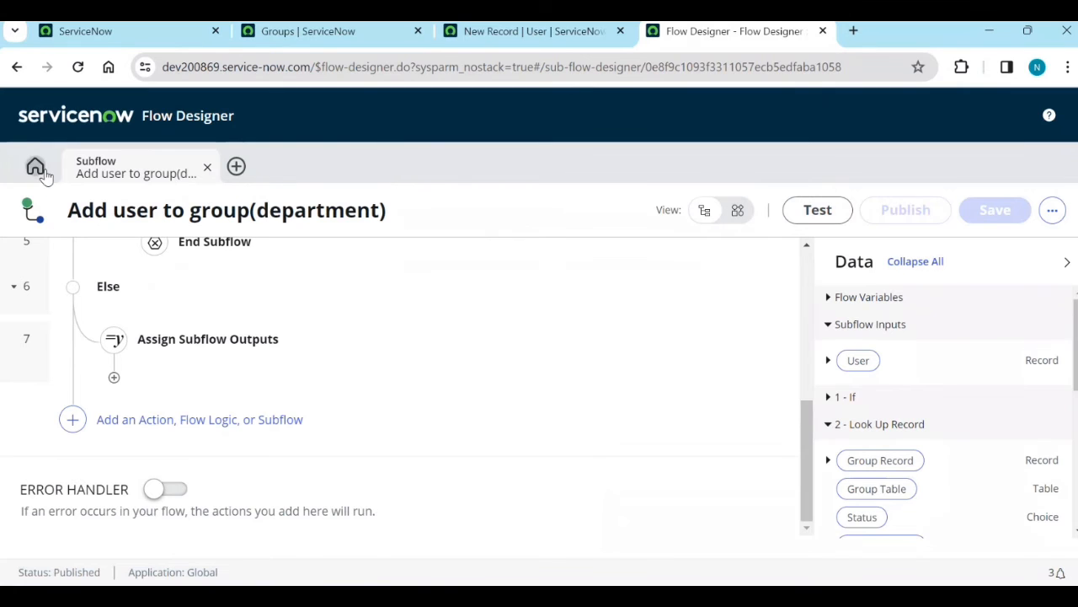
- Start creating a new flow from the Flow Designer home page
left_click(34, 166)
left_click(963, 221)
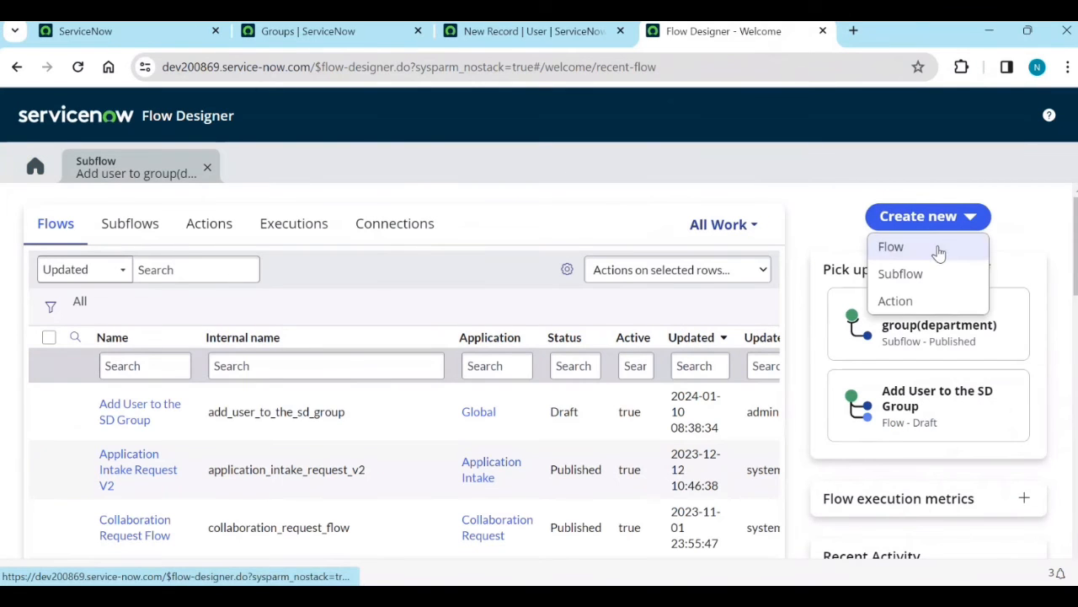
left_click(938, 246)
left_click(464, 211)
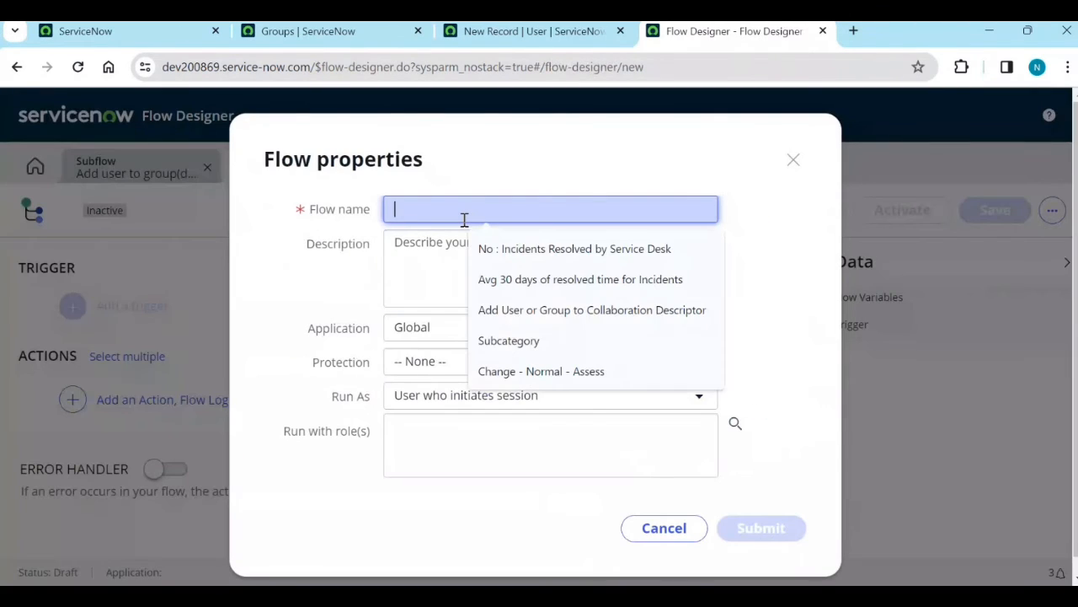
type("Add us")
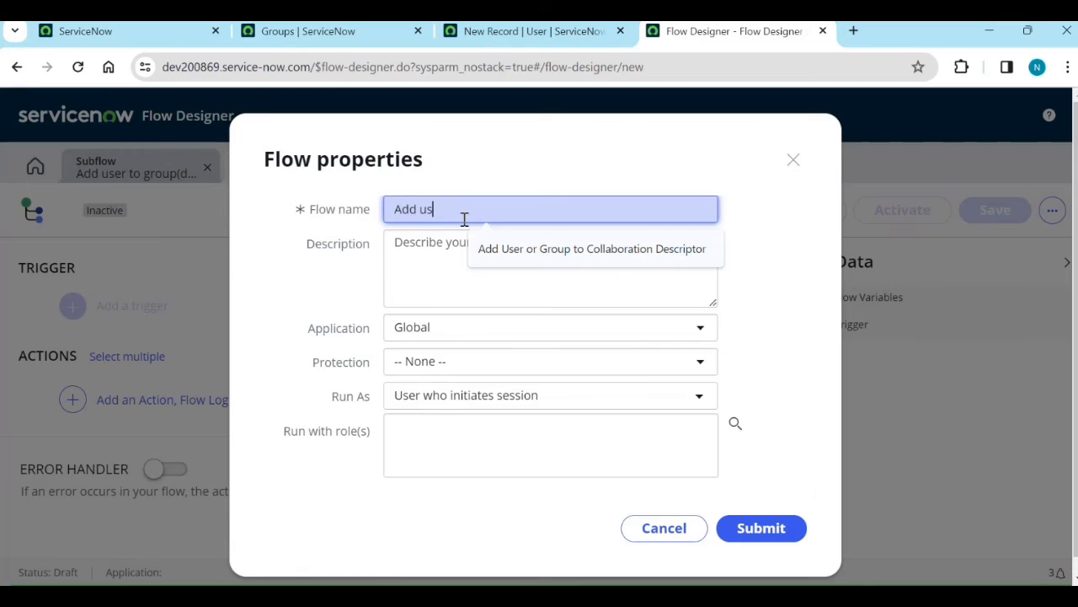
key("BackSpace")
key("BackSpace")
key("BackSpace")
key("BackSpace")
key("BackSpace")
key("BackSpace")
- Name the new flow "User creation"
type("User")
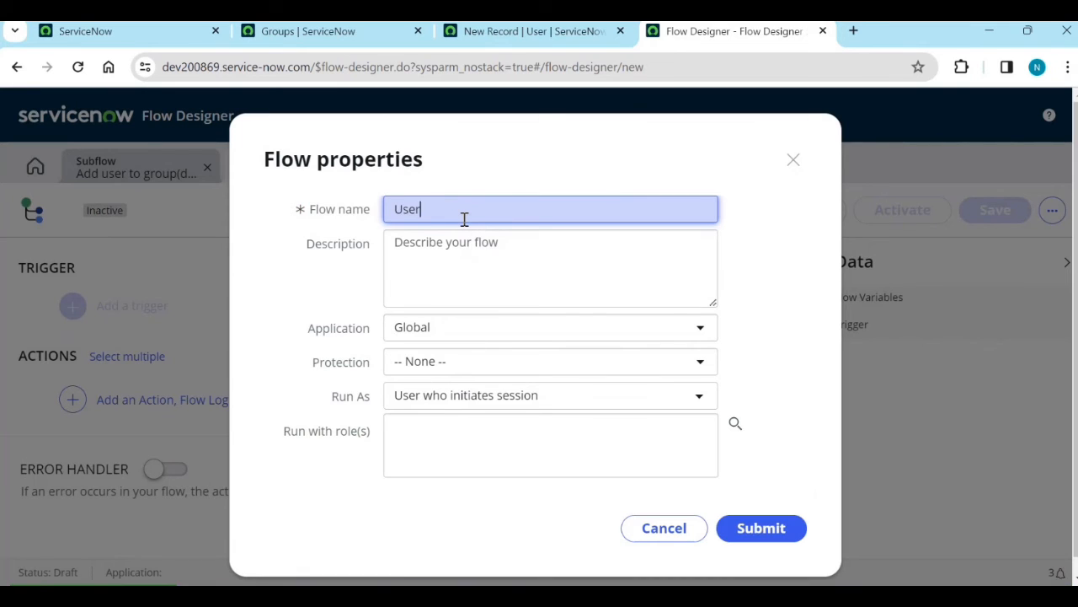
type(" cre")
key("Caps_Lock")
type("ATIO")
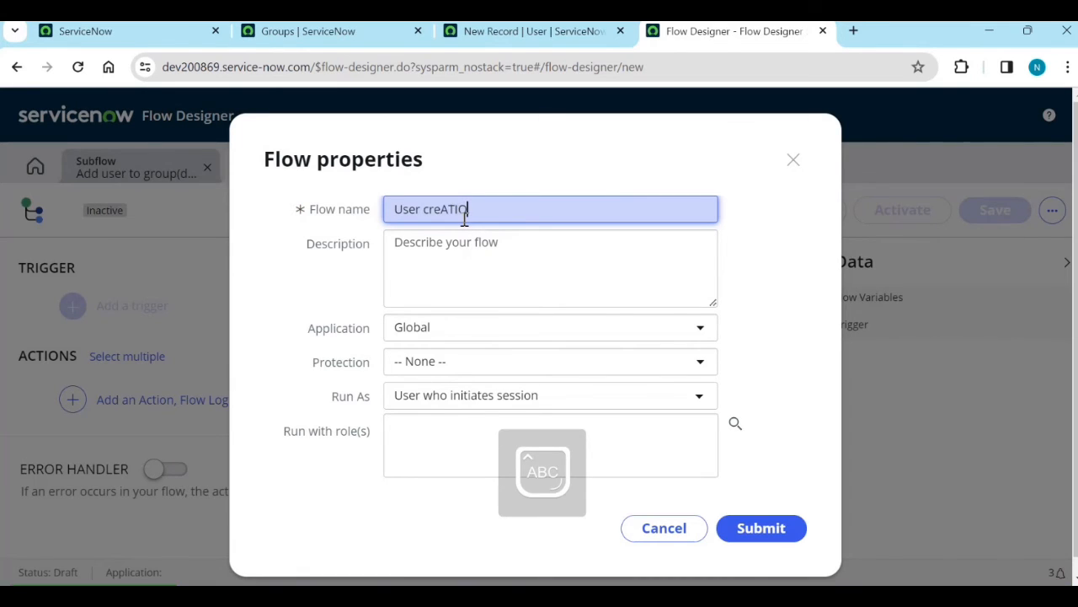
key("BackSpace")
key("BackSpace")
key("BackSpace")
key("BackSpace")
type("ation")
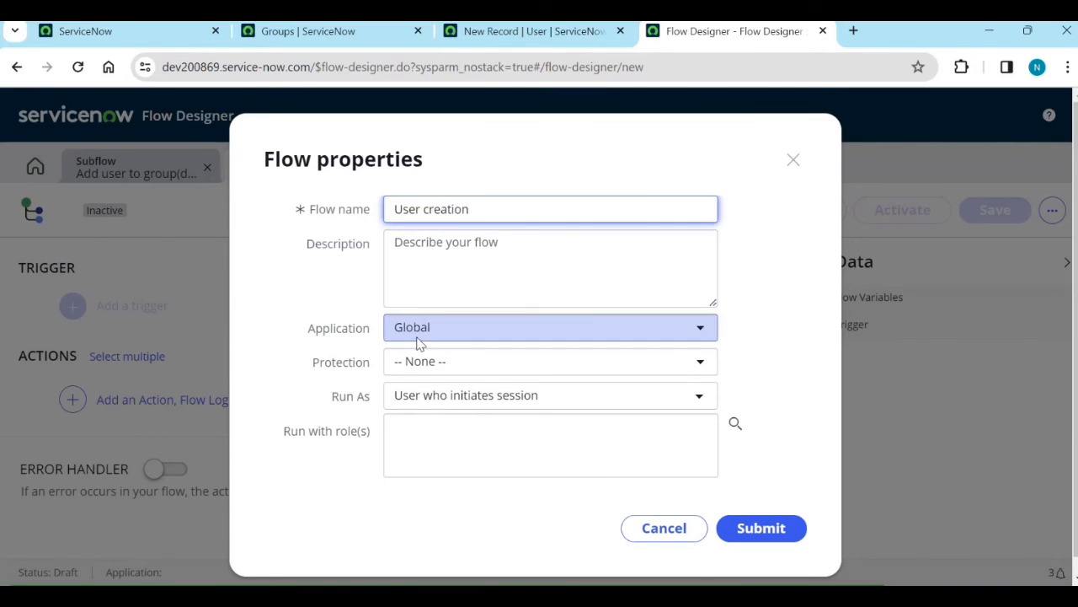
- Set the flow to run as System User and submit its properties, skipping the introductory tour
left_click(434, 397)
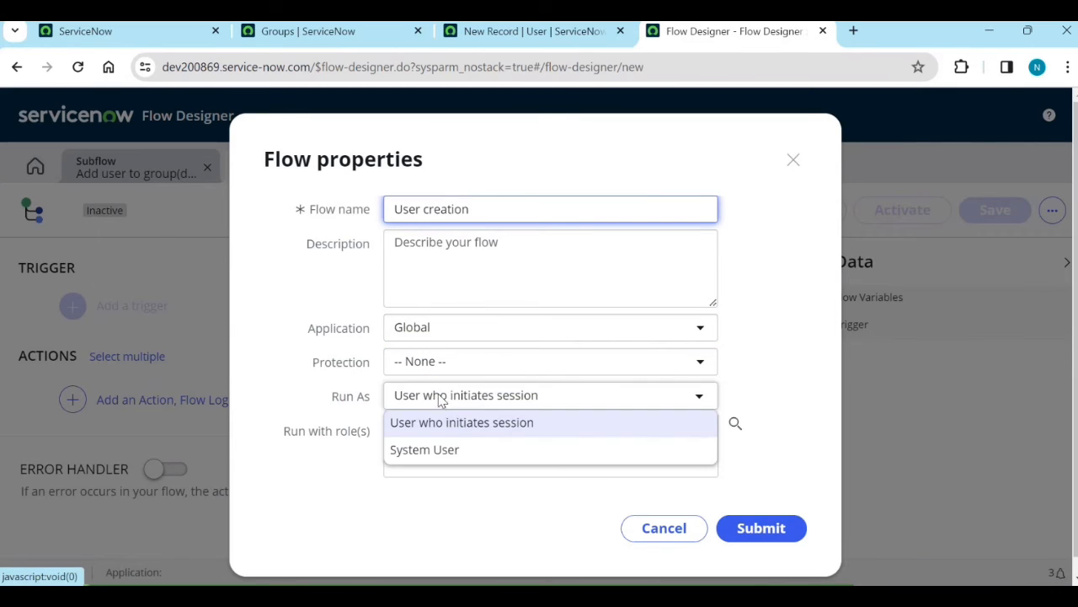
left_click(410, 455)
left_click(784, 464)
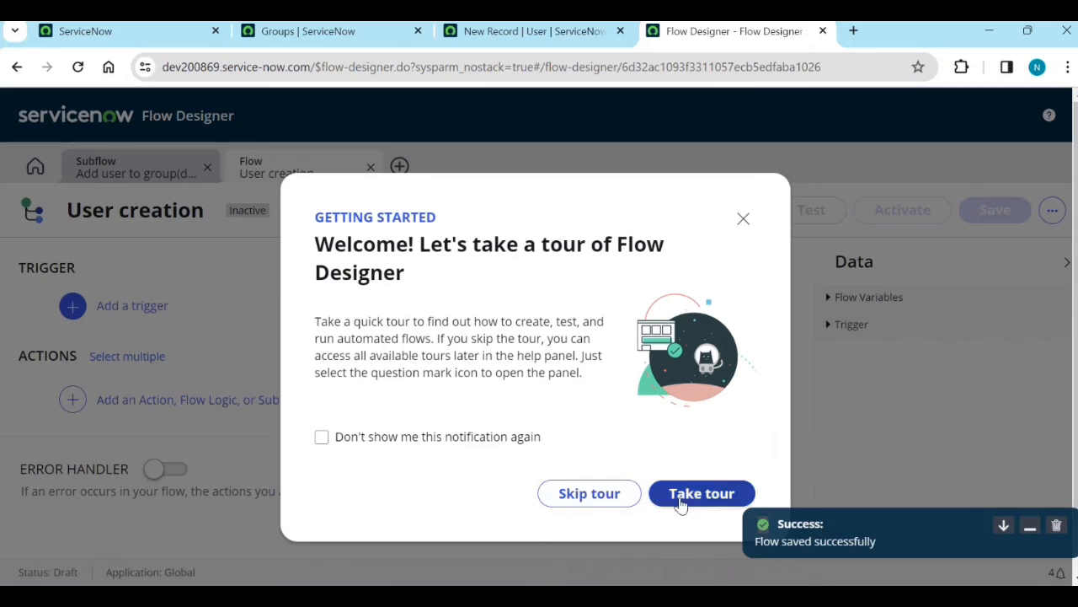
left_click(606, 501)
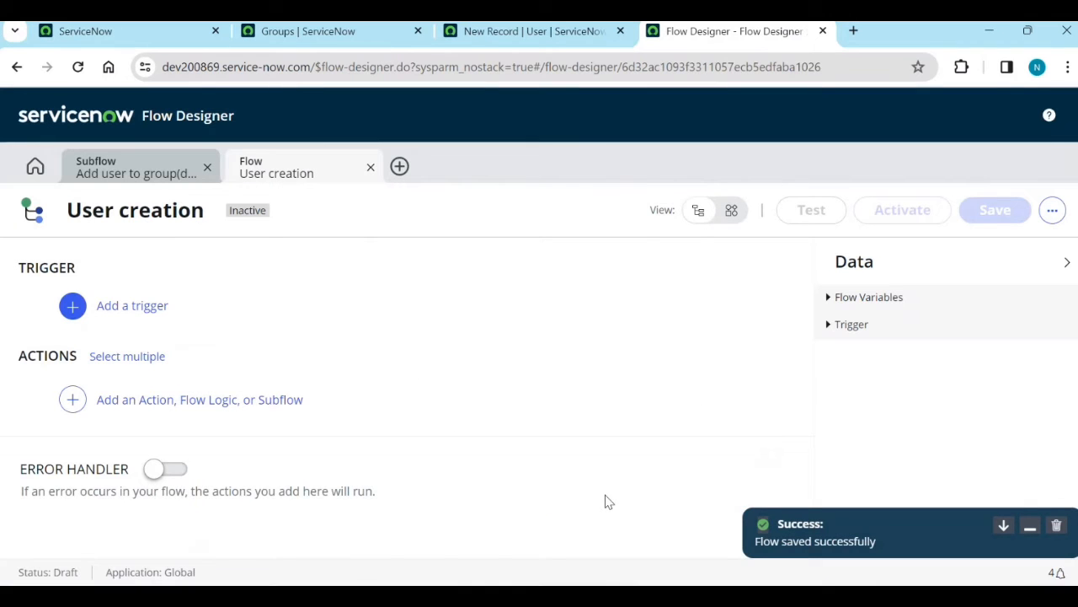
- Add a record Created trigger on the User [sys_user] table to the flow
left_click(132, 306)
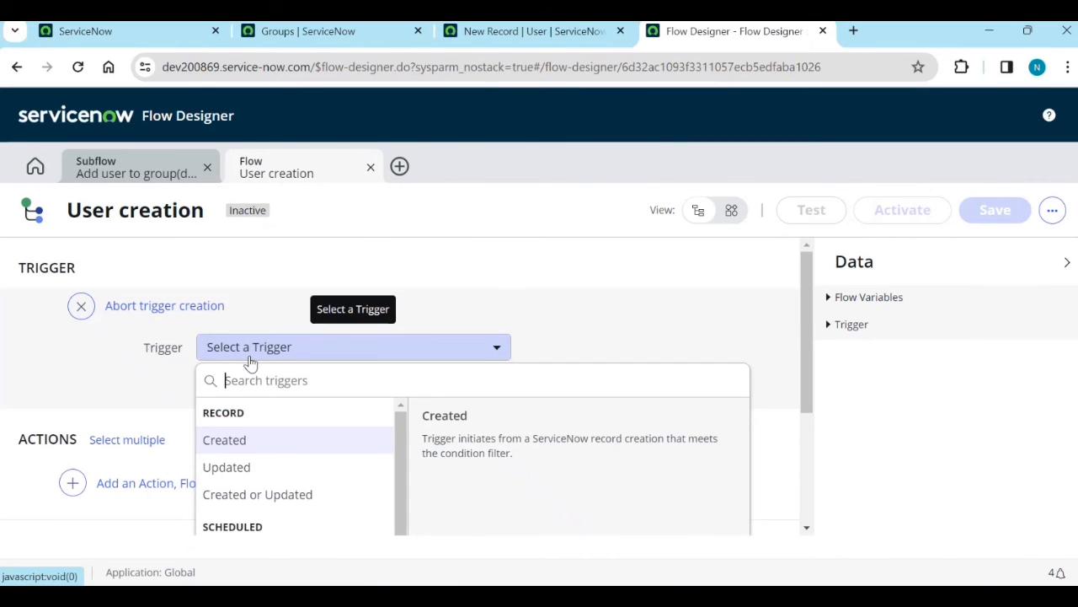
left_click(251, 443)
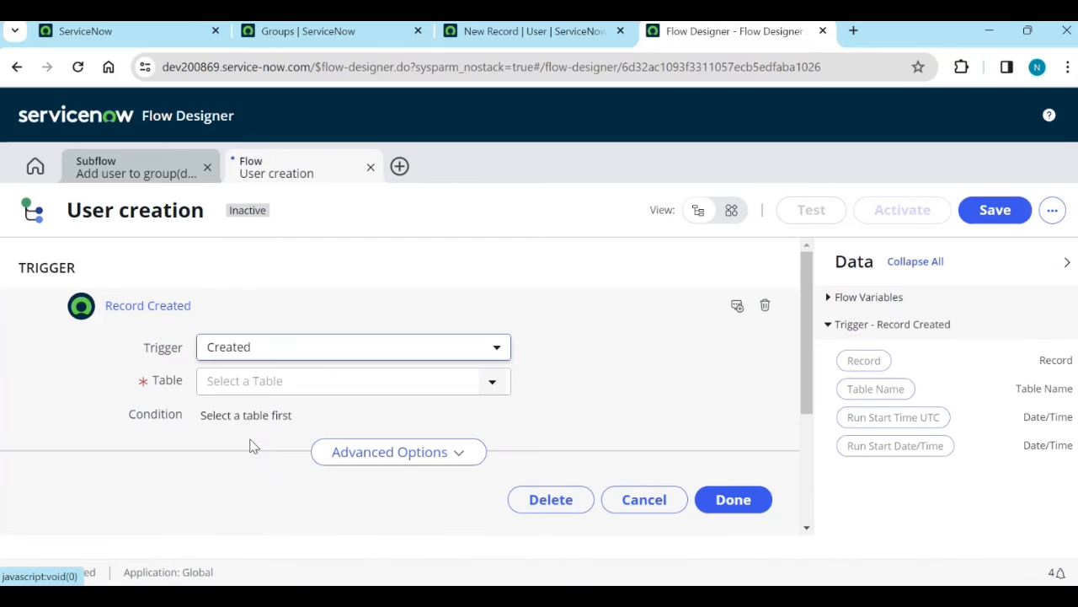
left_click(494, 381)
type("sys")
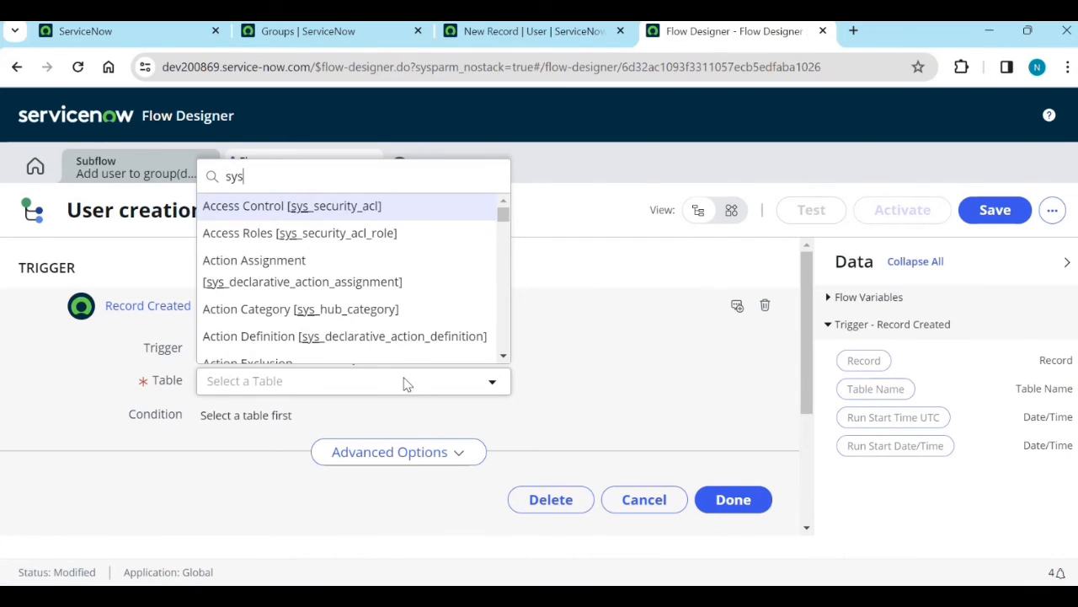
type("_user")
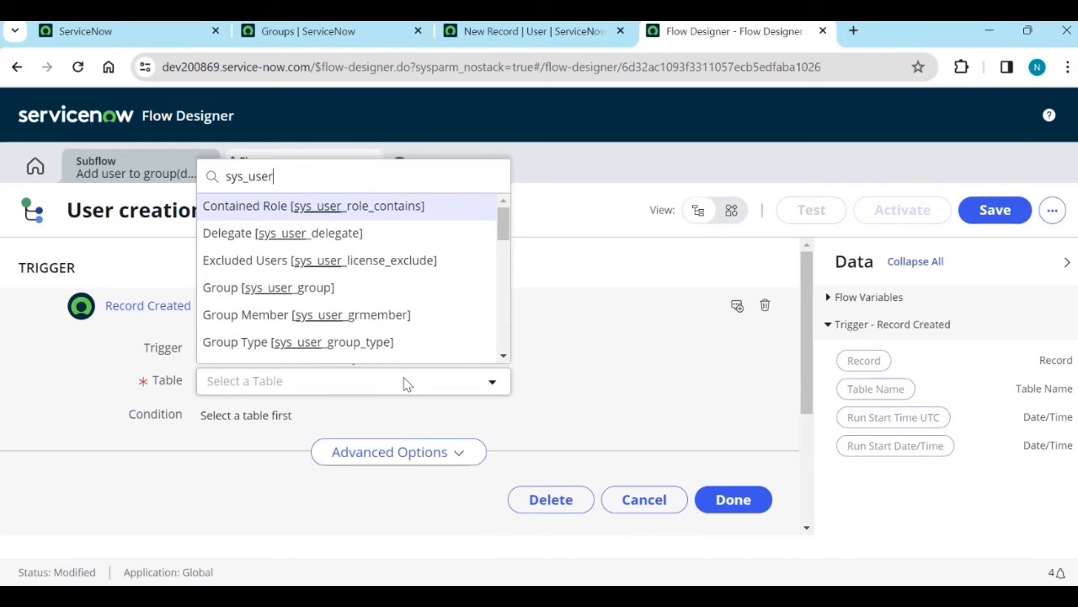
scroll(353, 349, "down", 1)
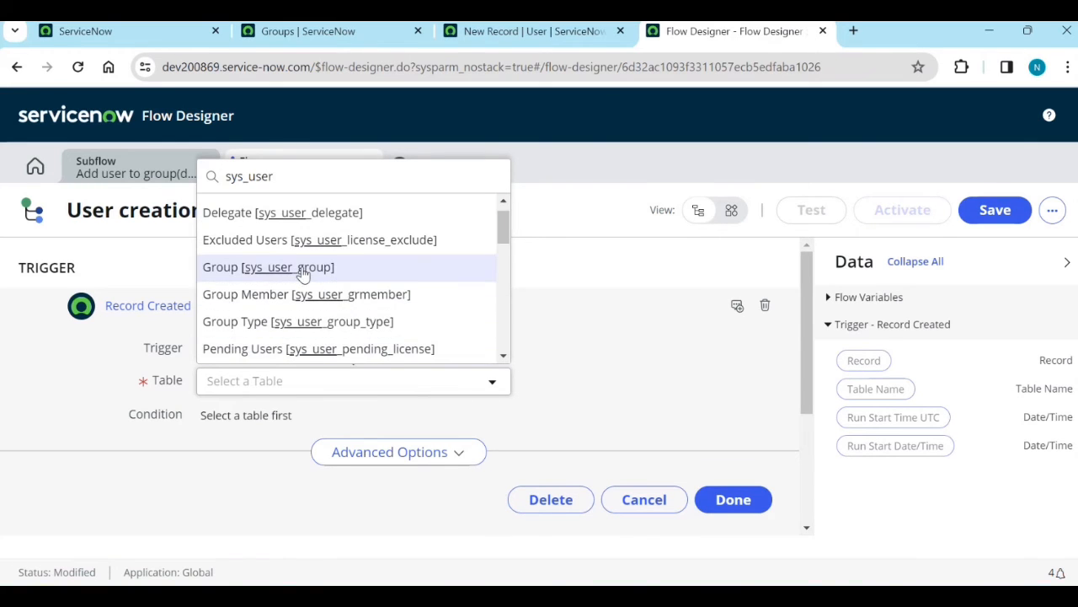
scroll(303, 267, "down", 3)
scroll(301, 289, "down", 2)
left_click(276, 327)
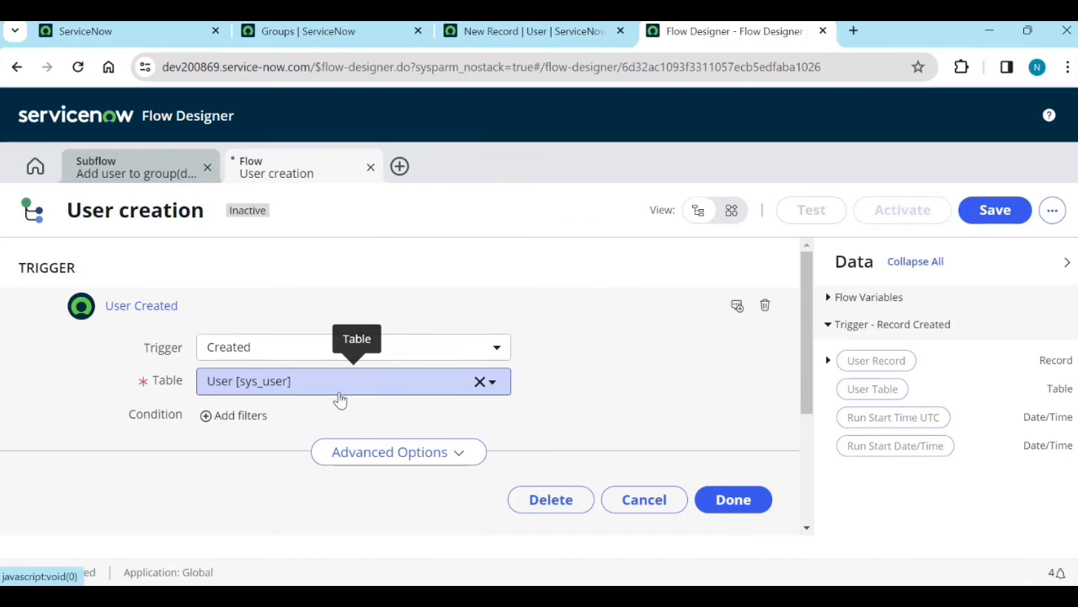
- Add the trigger condition Department is not empty and finish the trigger
left_click(204, 414)
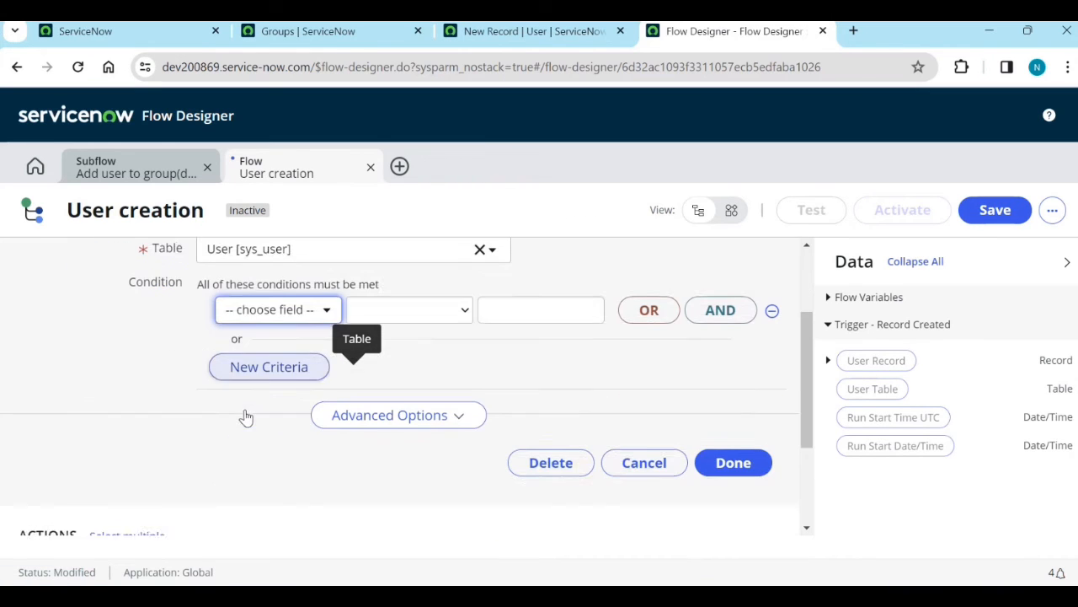
left_click(292, 278)
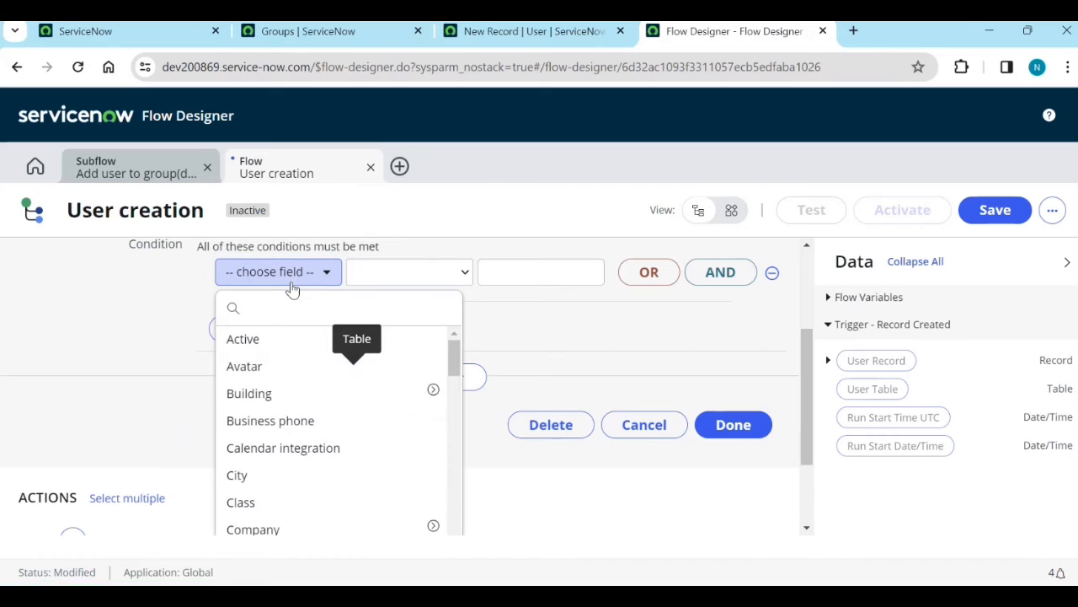
type("de")
left_click(282, 400)
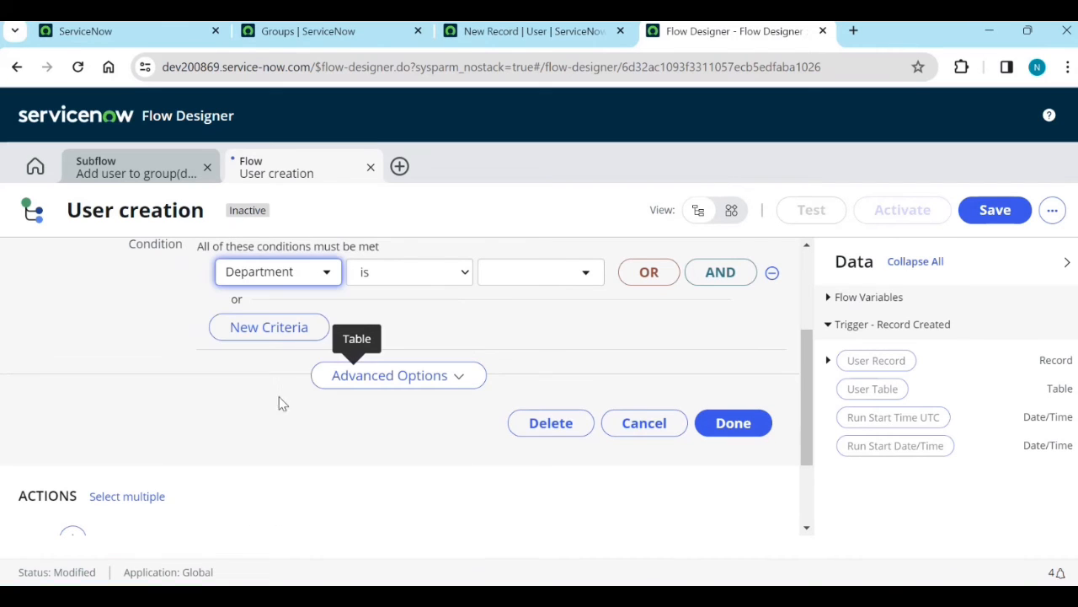
left_click(442, 273)
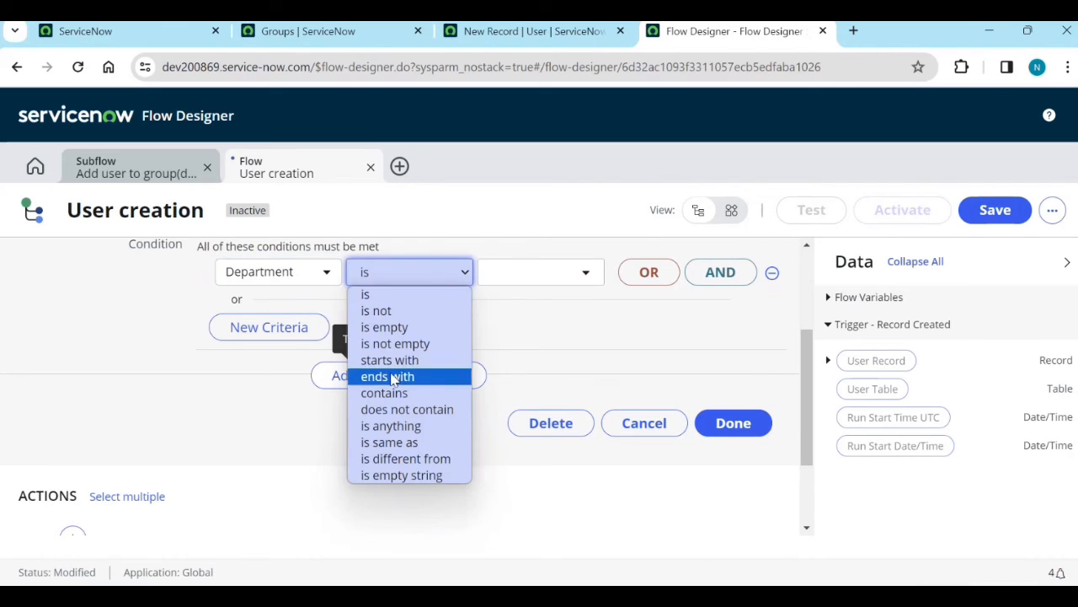
left_click(396, 343)
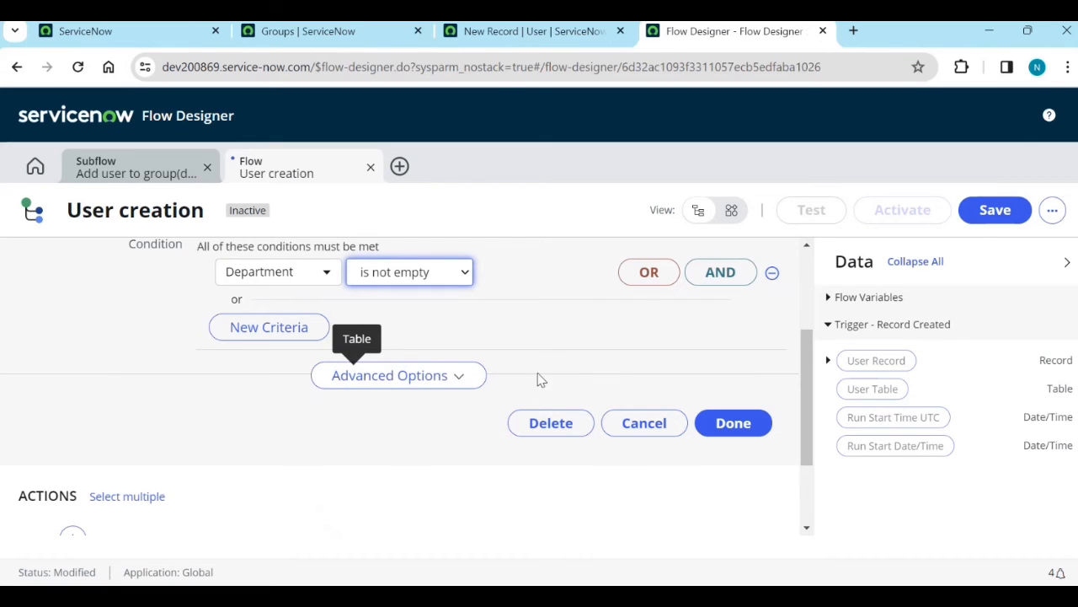
left_click(741, 508)
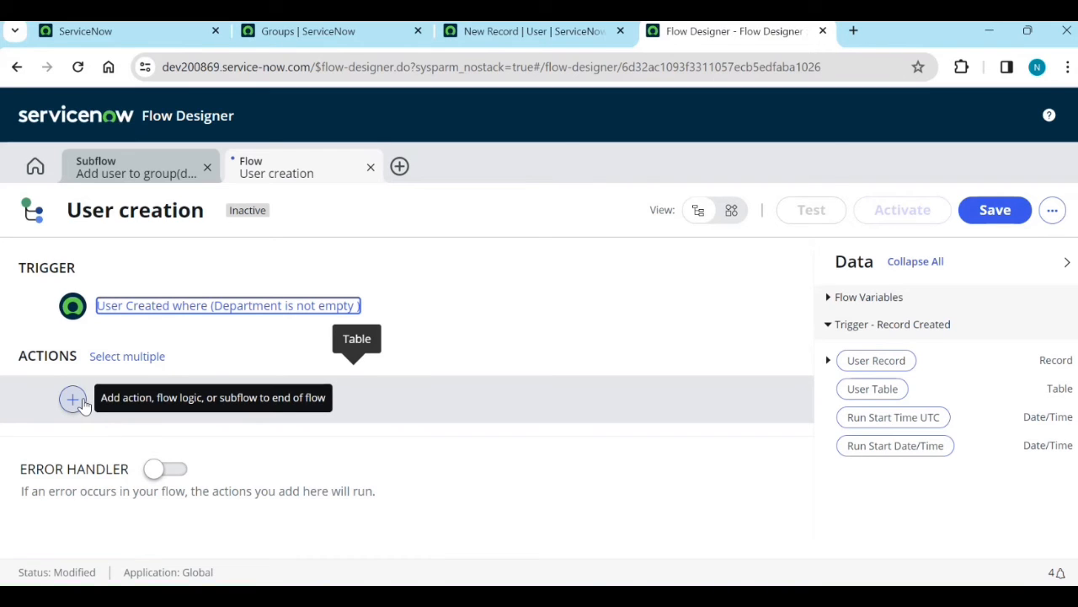
- Add the Add user to group(department) subflow as the flow's first action
left_click(209, 408)
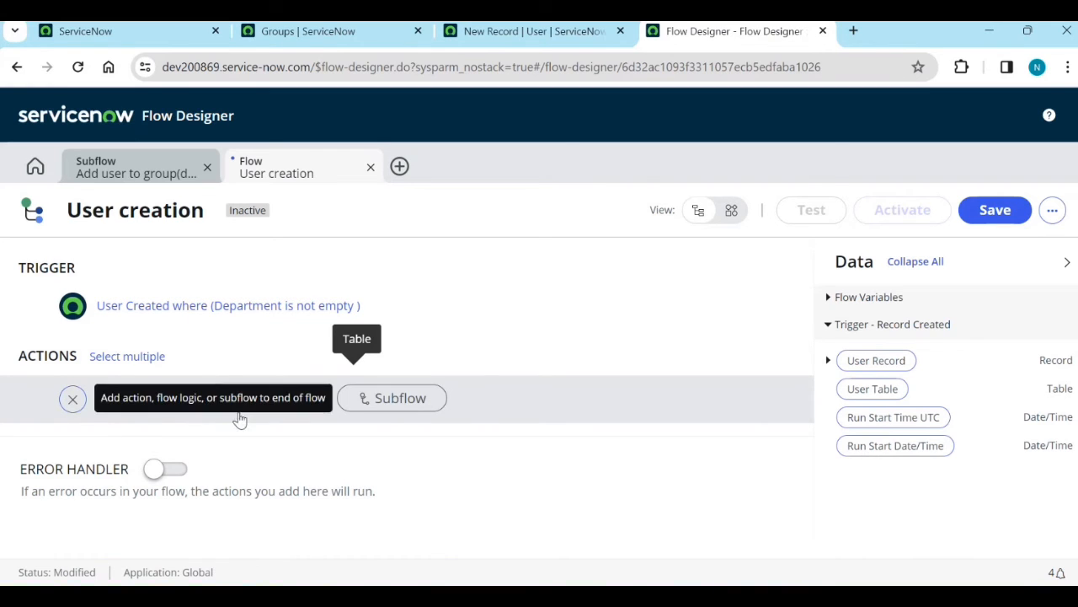
left_click(388, 408)
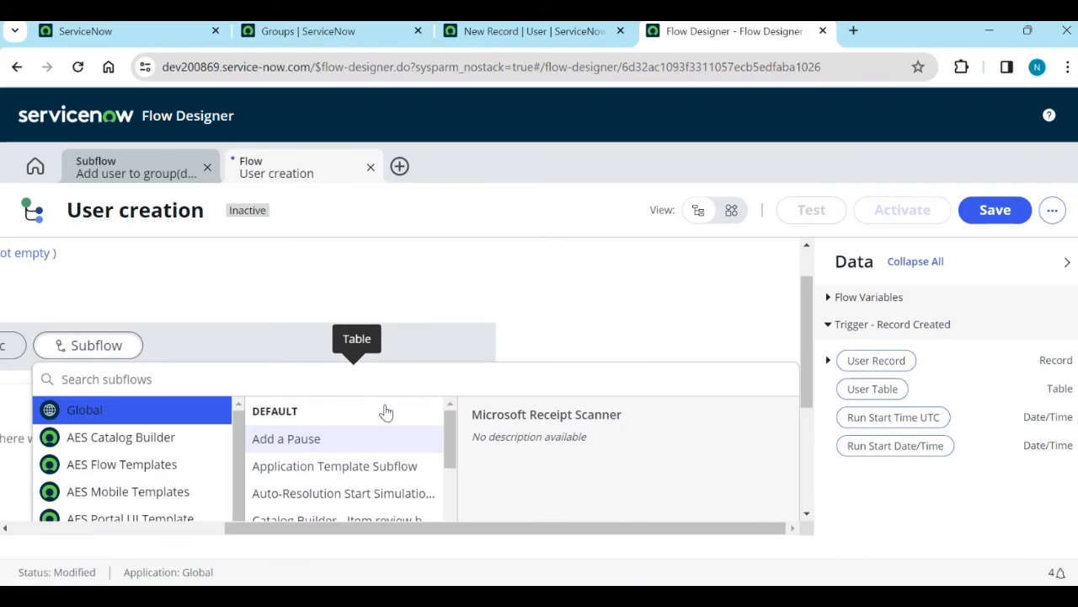
scroll(385, 410, "down", 1)
scroll(580, 306, "down", 3)
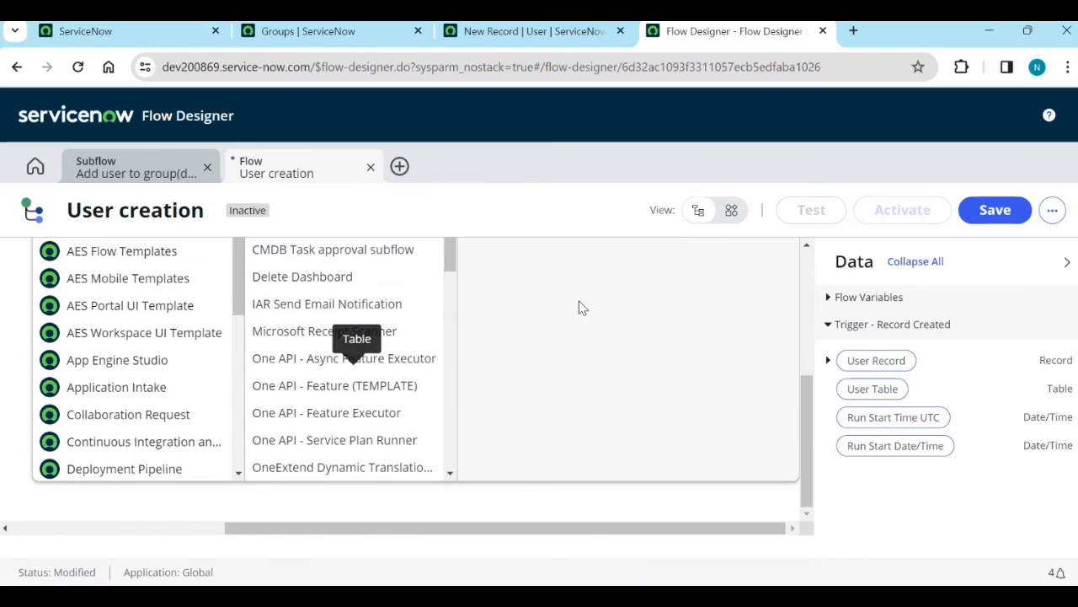
scroll(334, 385, "down", 2)
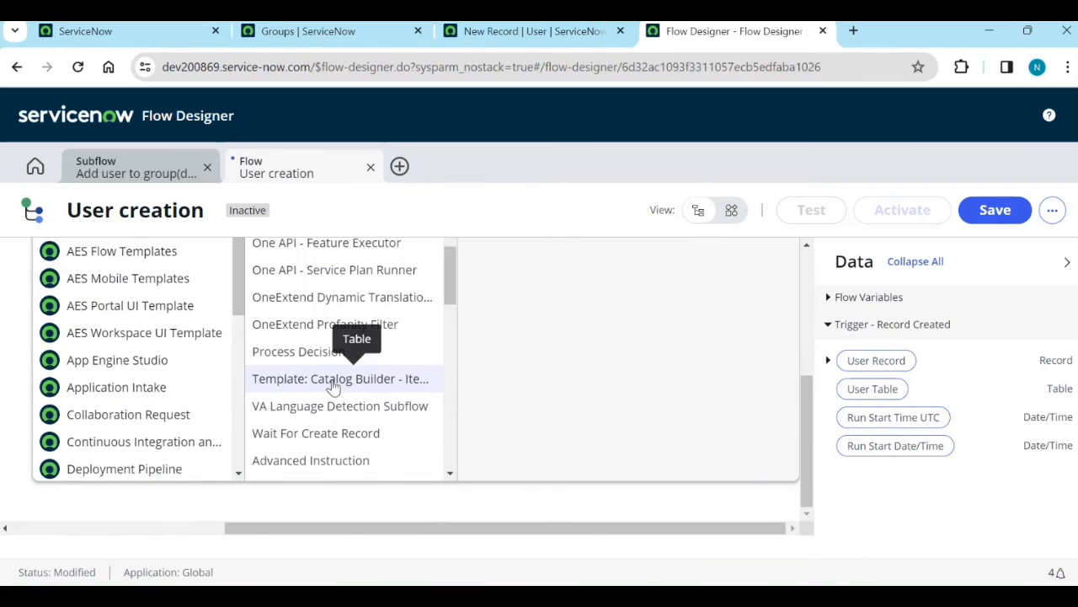
scroll(334, 385, "up", 3)
scroll(330, 402, "up", 3)
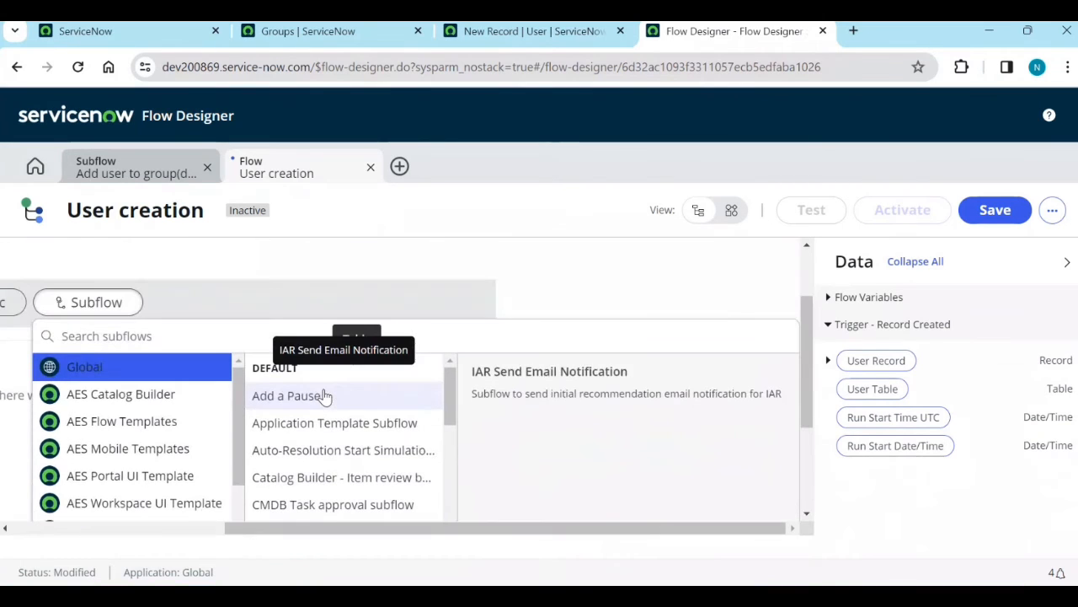
scroll(339, 386, "down", 1)
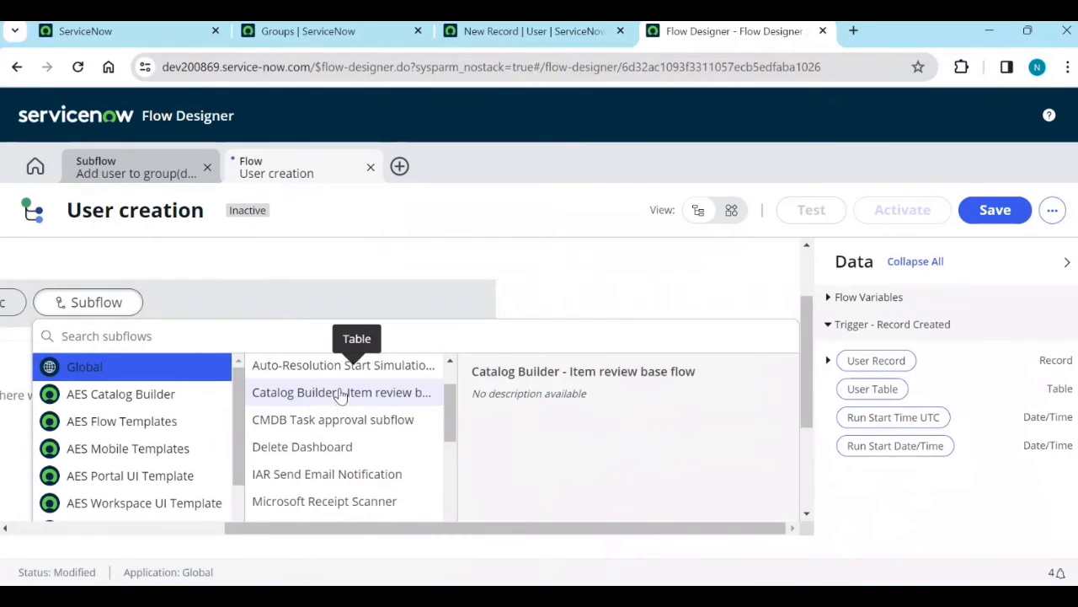
type("a")
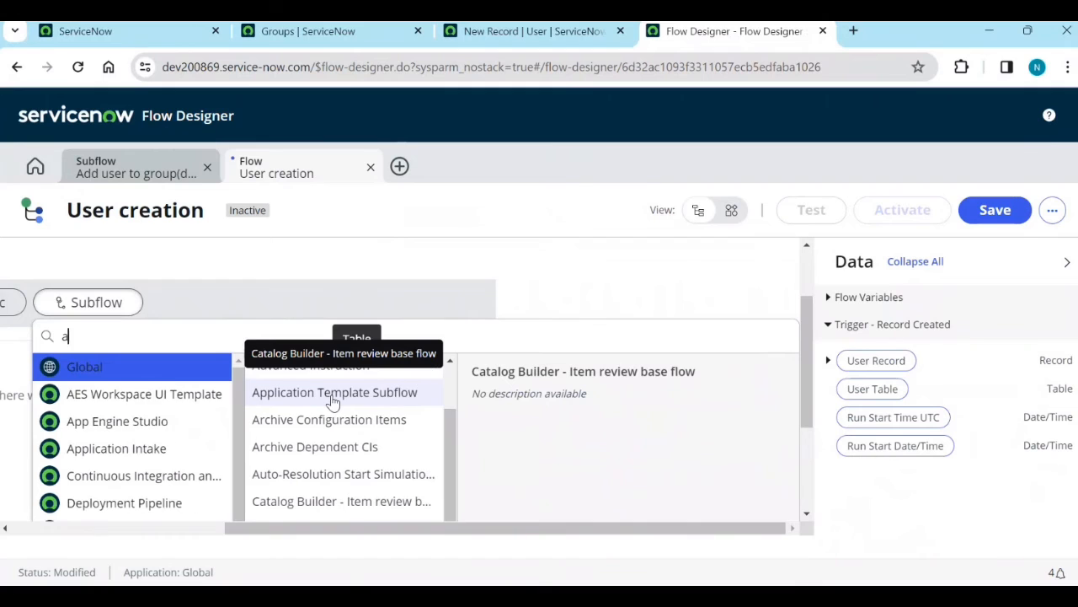
type("dd")
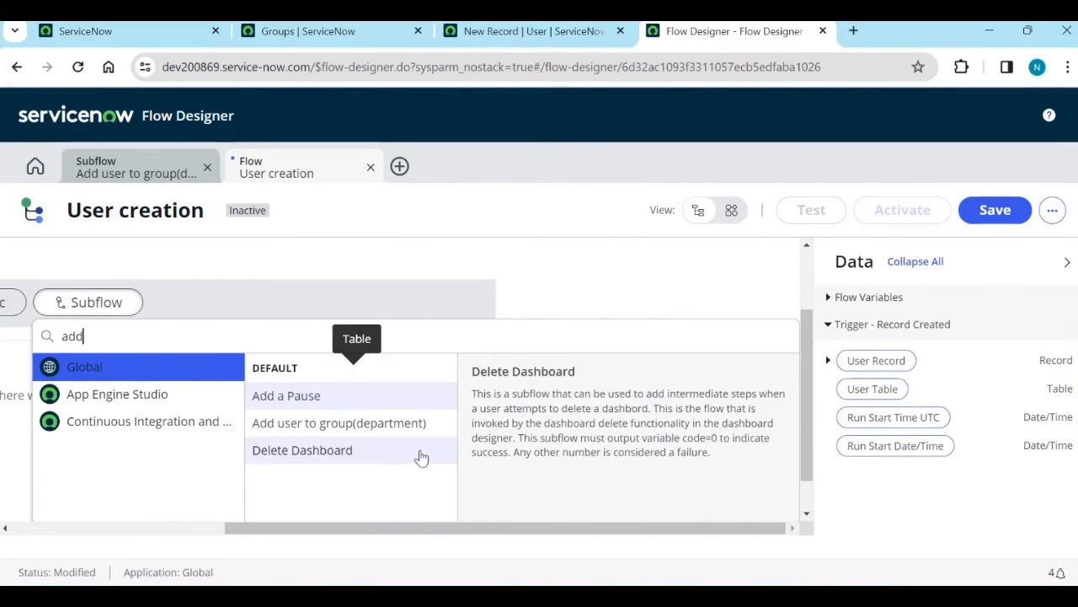
left_click(367, 428)
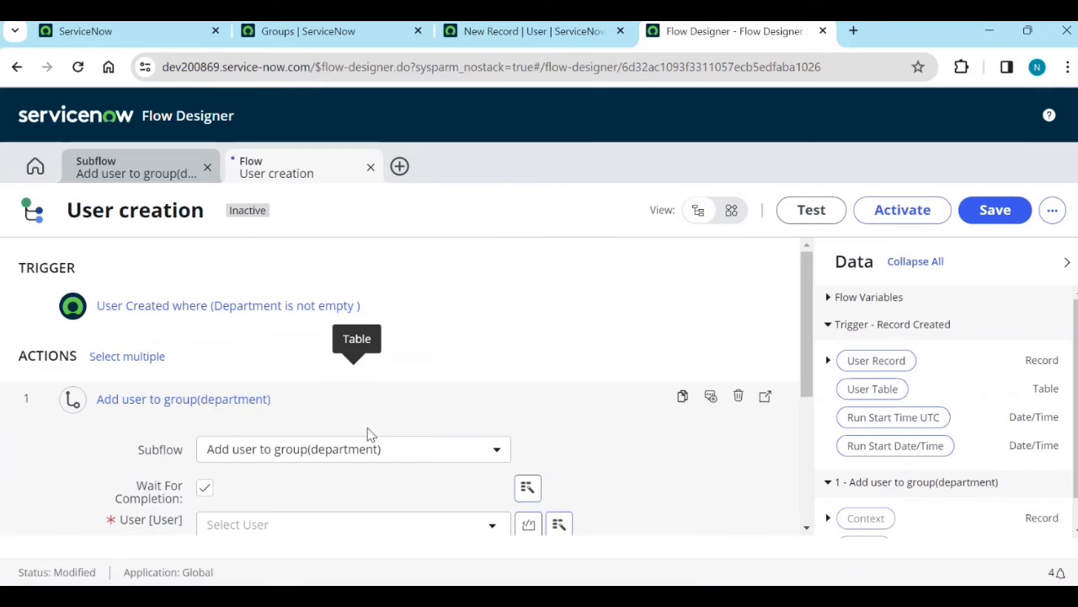
- Map the trigger's User Record to the subflow's User input and finish the action
scroll(455, 427, "down", 2)
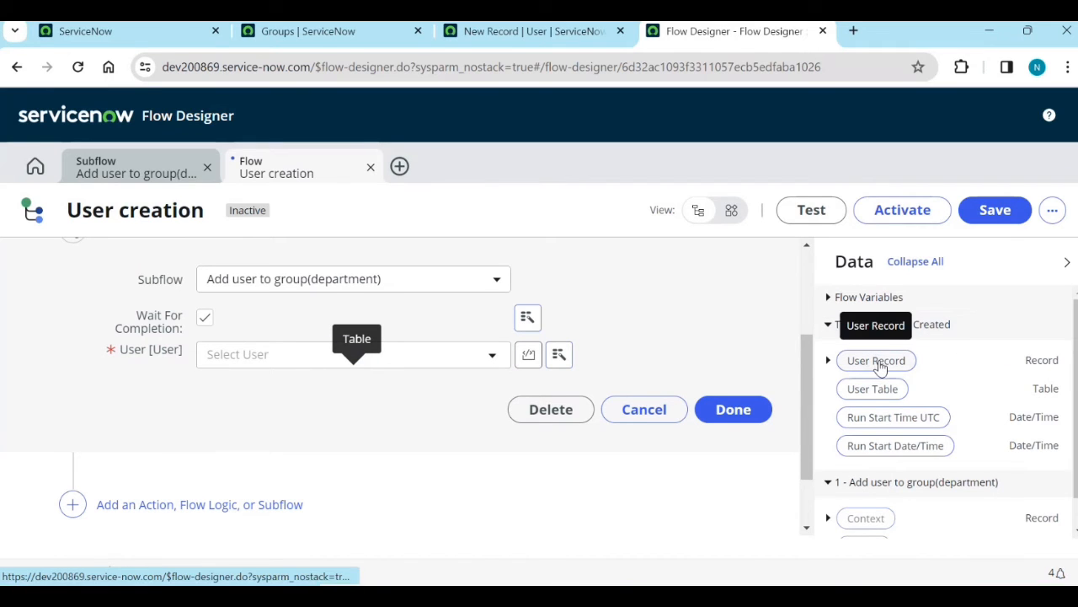
left_click_drag(879, 368, 277, 366)
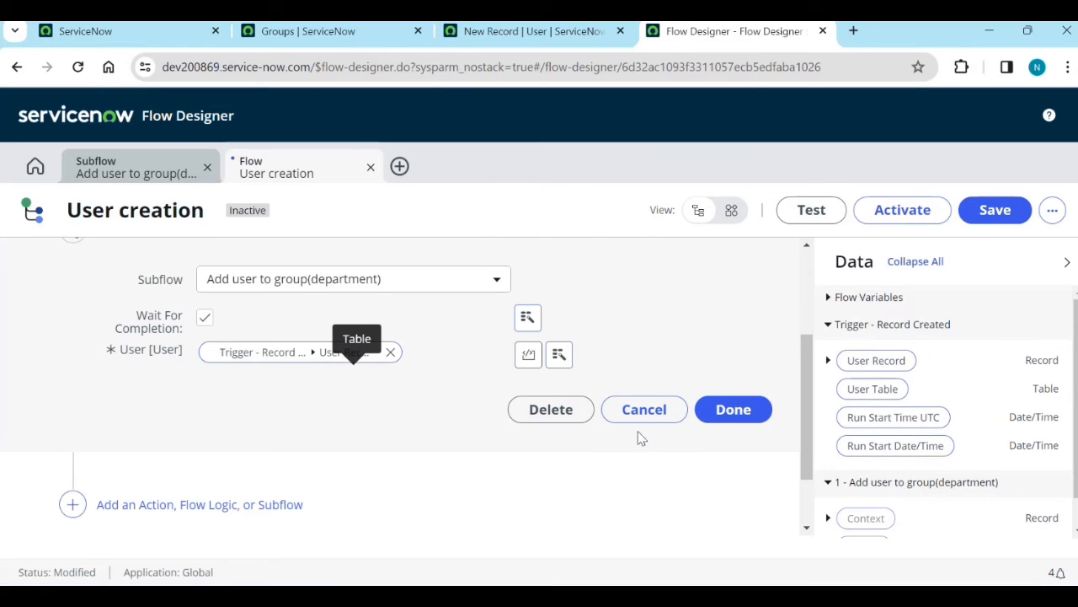
left_click(753, 418)
scroll(308, 428, "down", 1)
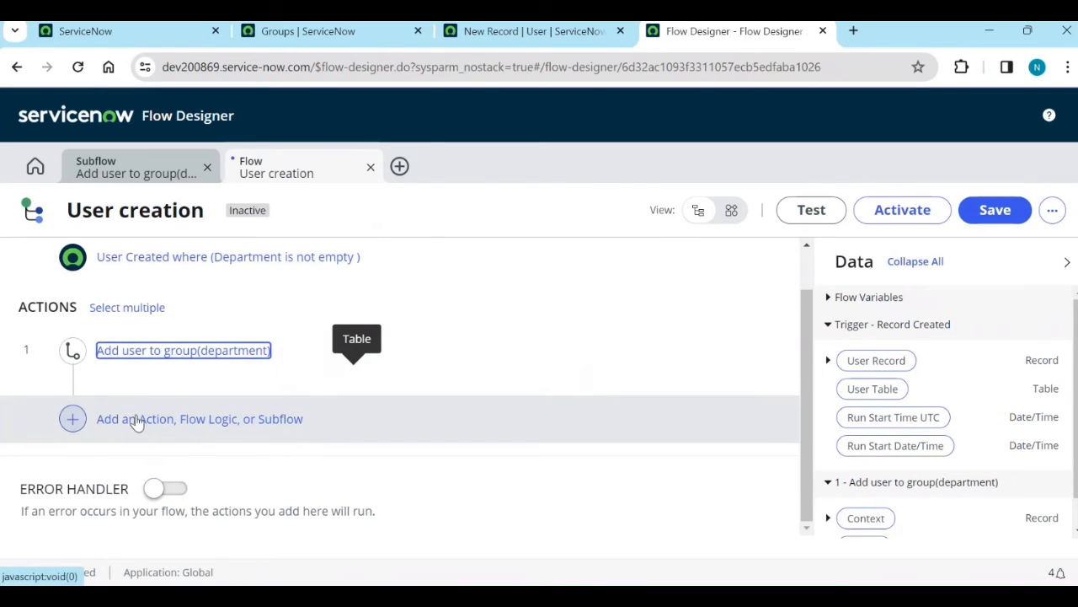
- Add a ServiceNow Core Log action with the subflow's Output as its message, and finish the action
scroll(884, 481, "down", 1)
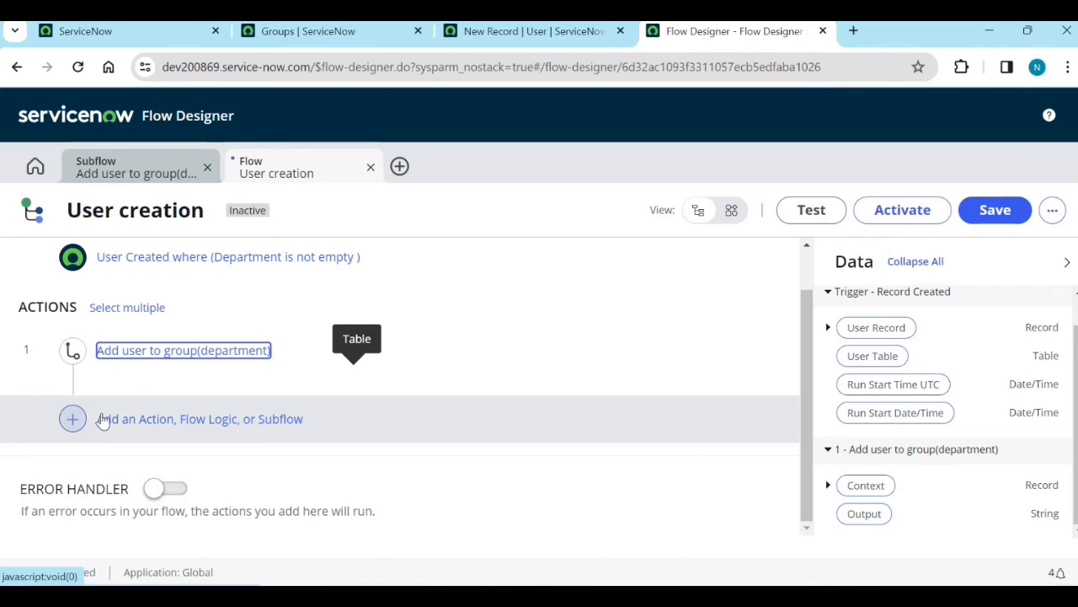
left_click(554, 32)
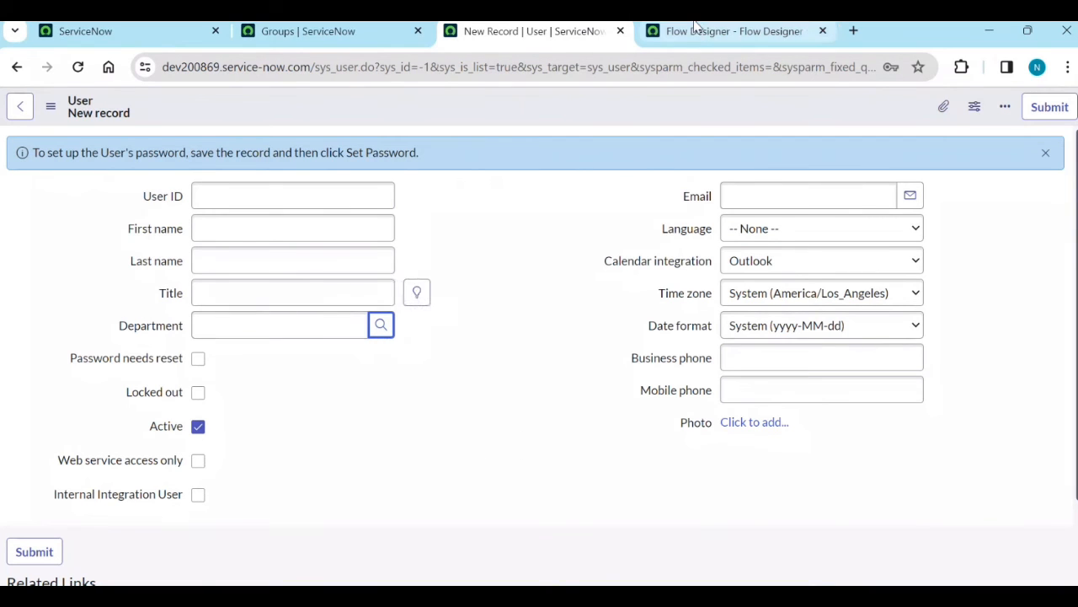
left_click(732, 31)
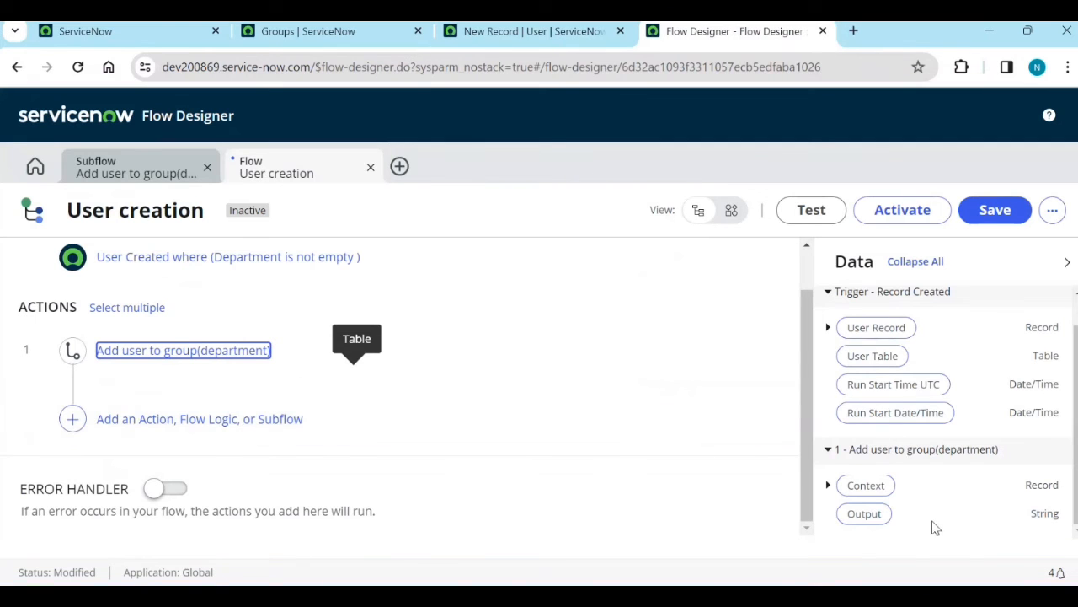
left_click(72, 419)
left_click(176, 428)
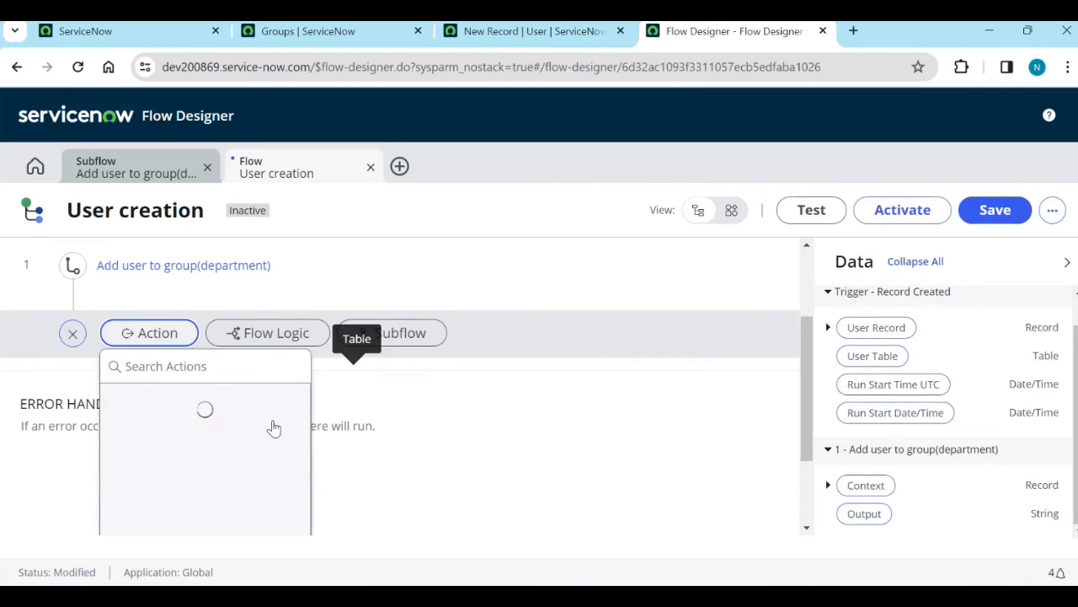
scroll(356, 503, "down", 3)
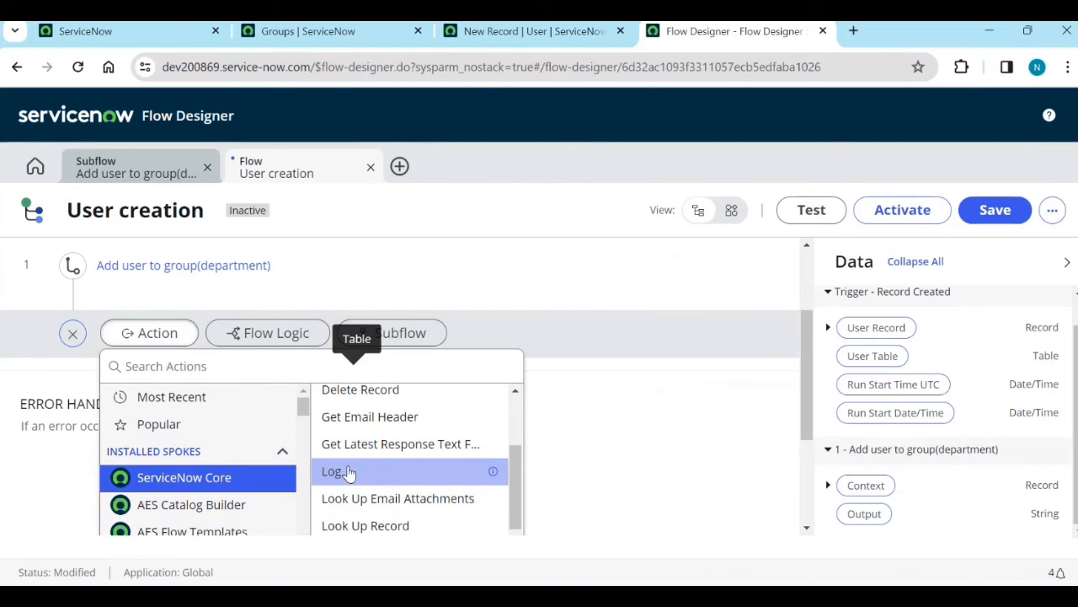
left_click(350, 472)
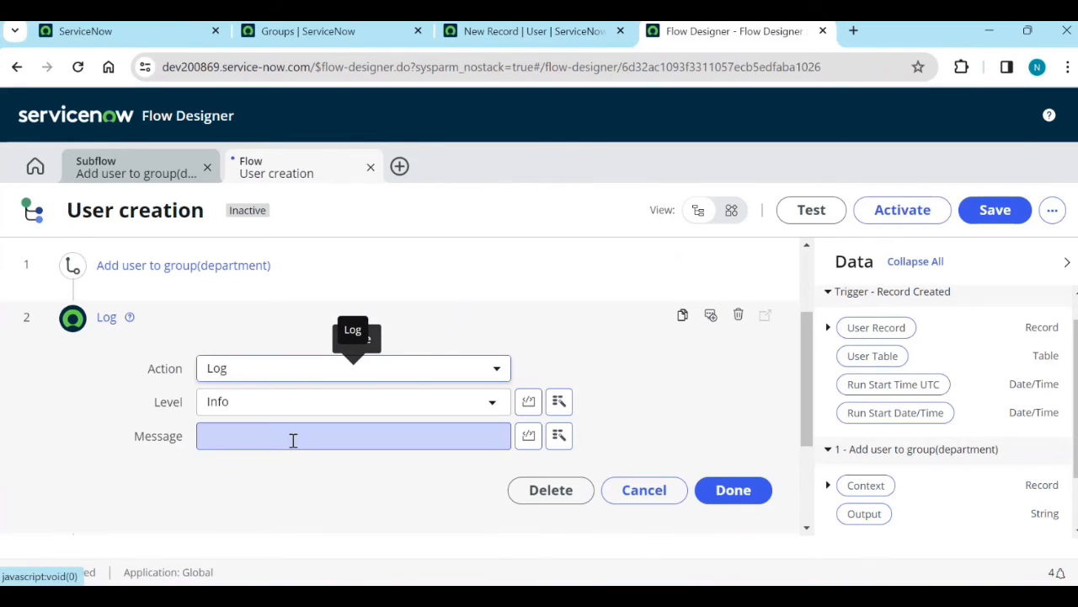
left_click_drag(867, 514, 312, 444)
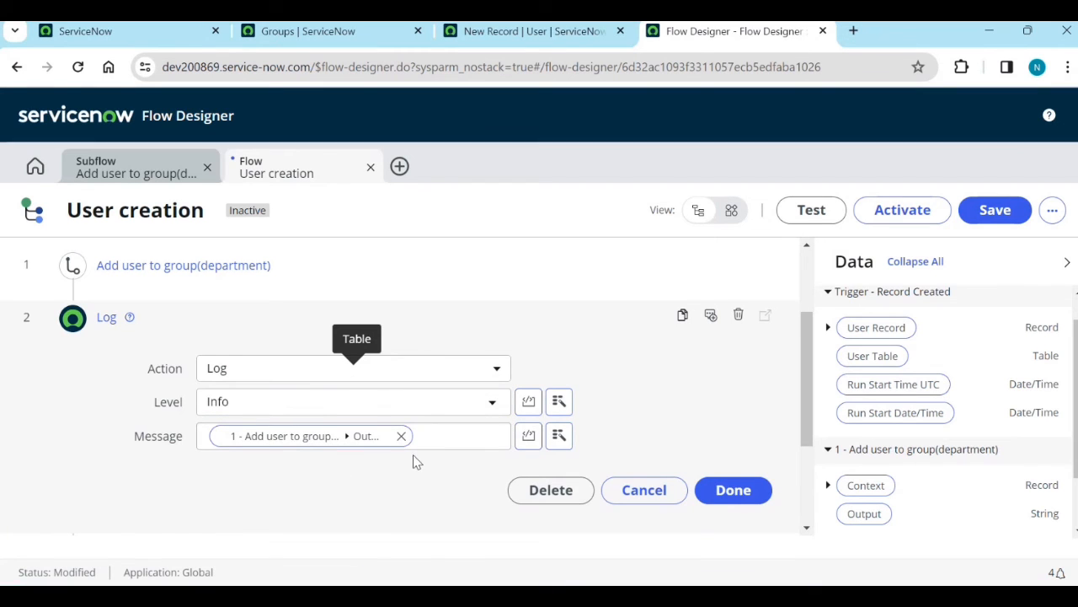
left_click(731, 497)
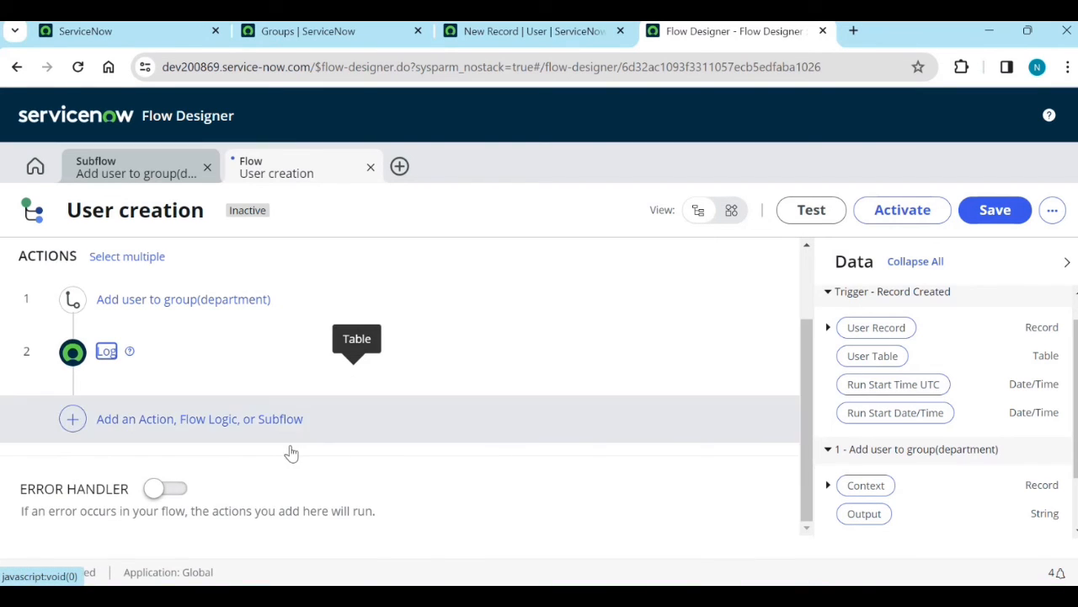
- Save the User creation flow and activate it
scroll(291, 453, "up", 2)
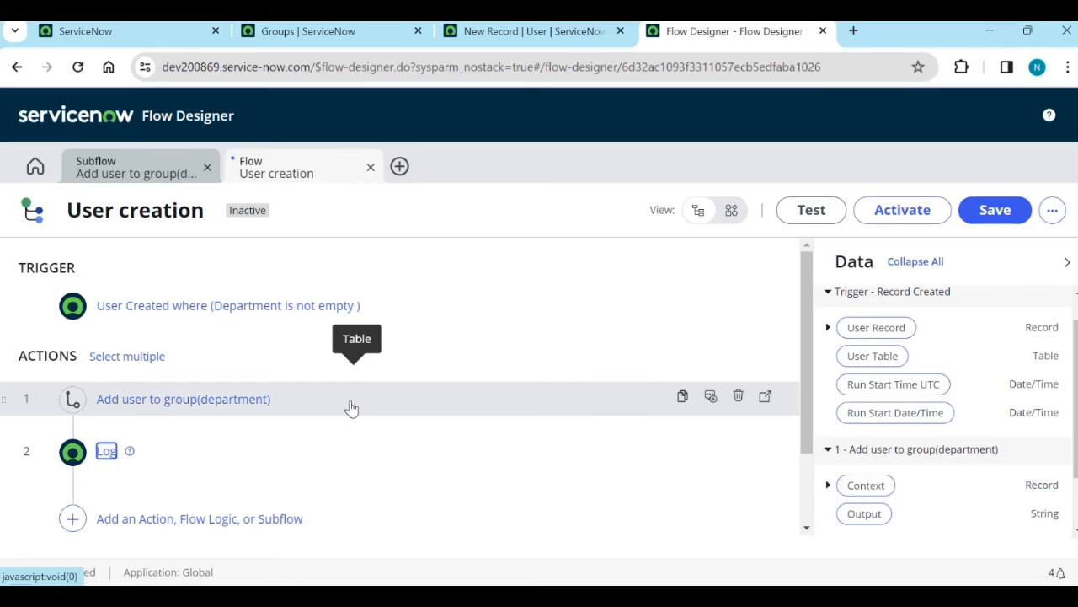
left_click(995, 210)
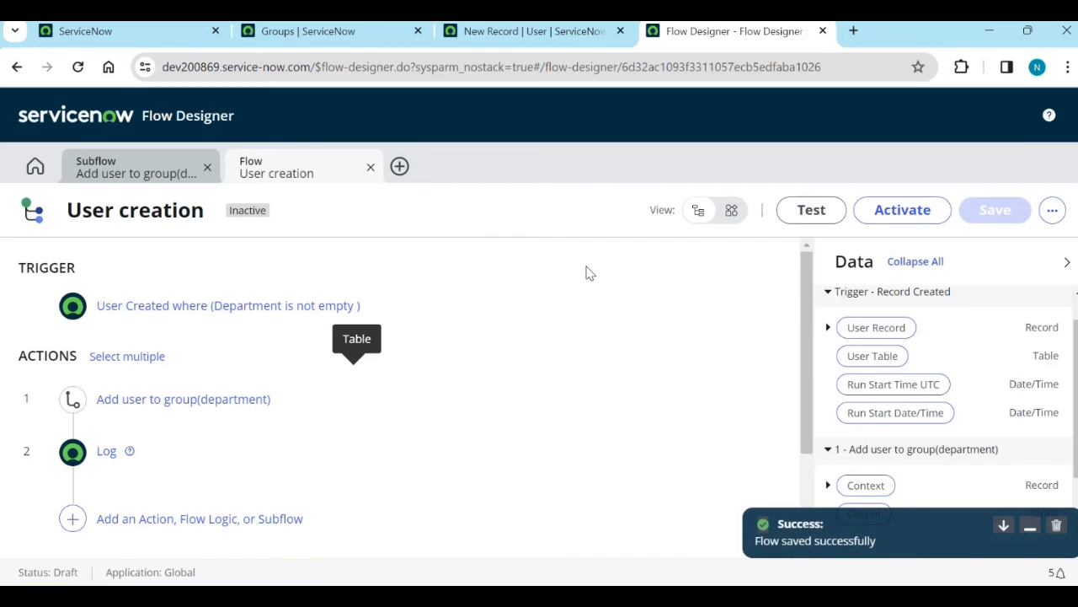
left_click(915, 210)
left_click(665, 337)
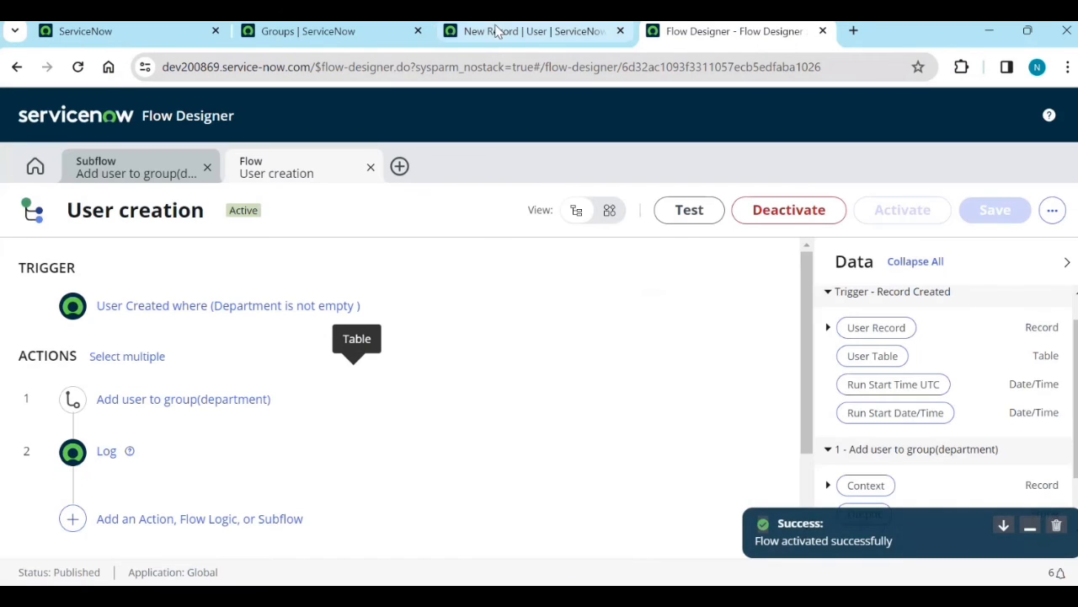
- Fill in the new user record with User ID test6, first name test and last name test6
left_click(497, 31)
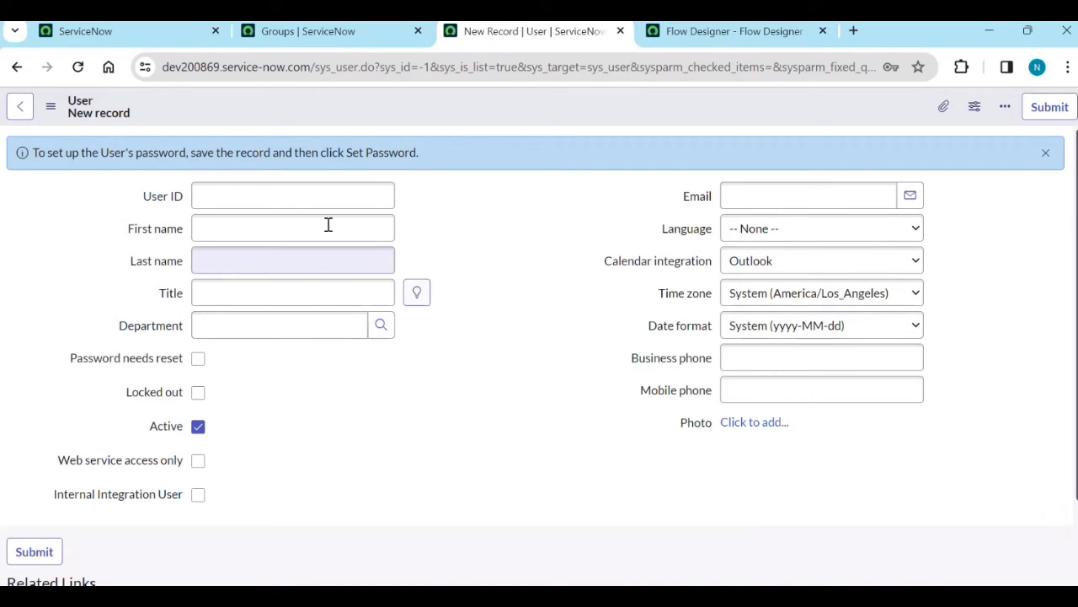
left_click(289, 195)
type("test6")
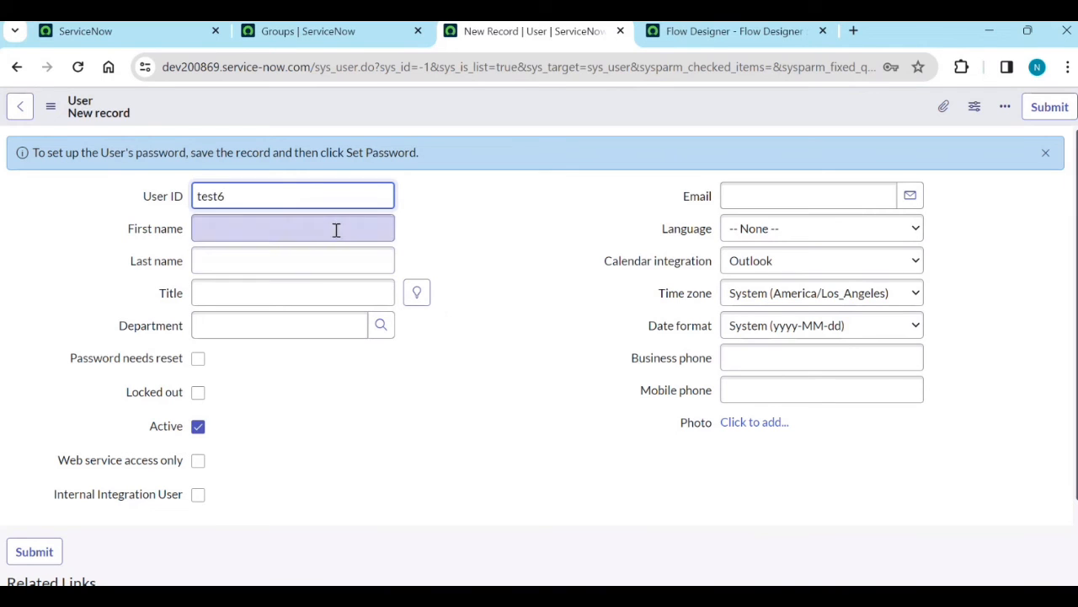
left_click(244, 229)
type("tes")
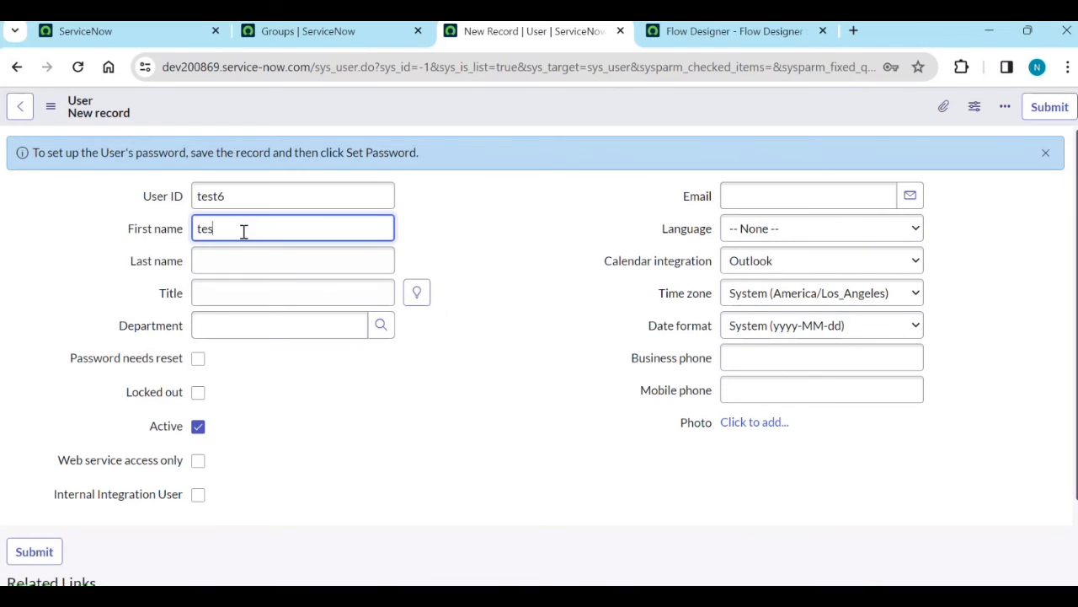
type("t")
left_click(256, 262)
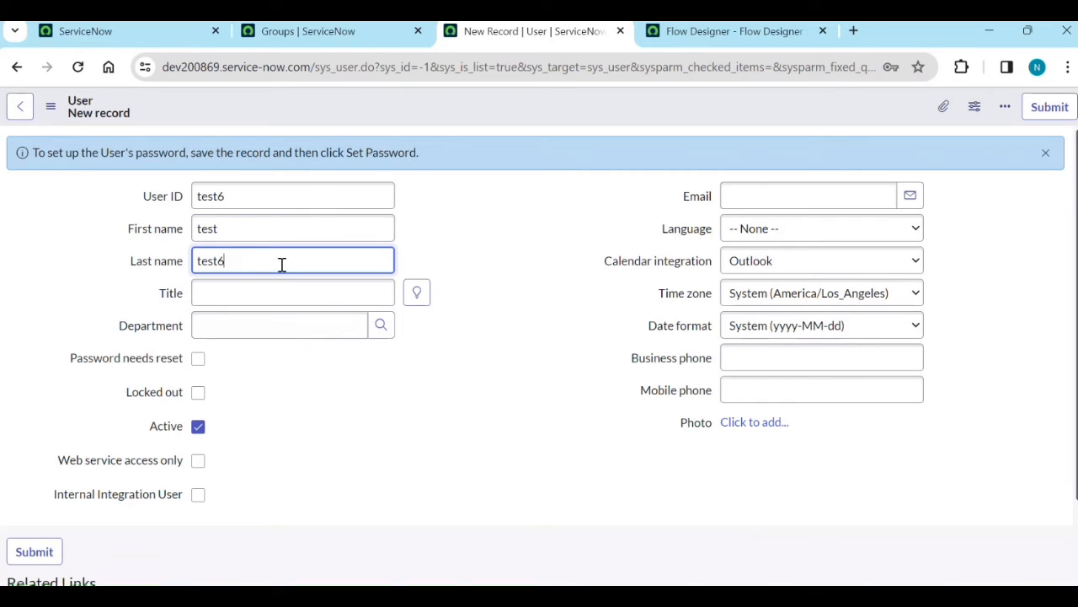
left_click(538, 291)
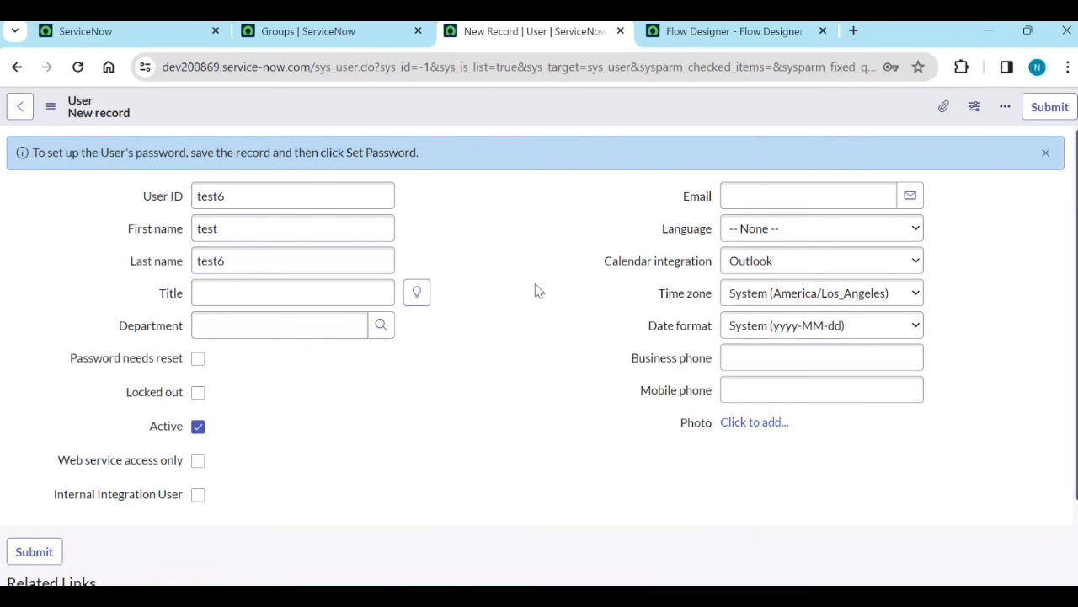
- Set the new user's department to Development and save the record while staying on it
left_click(378, 327)
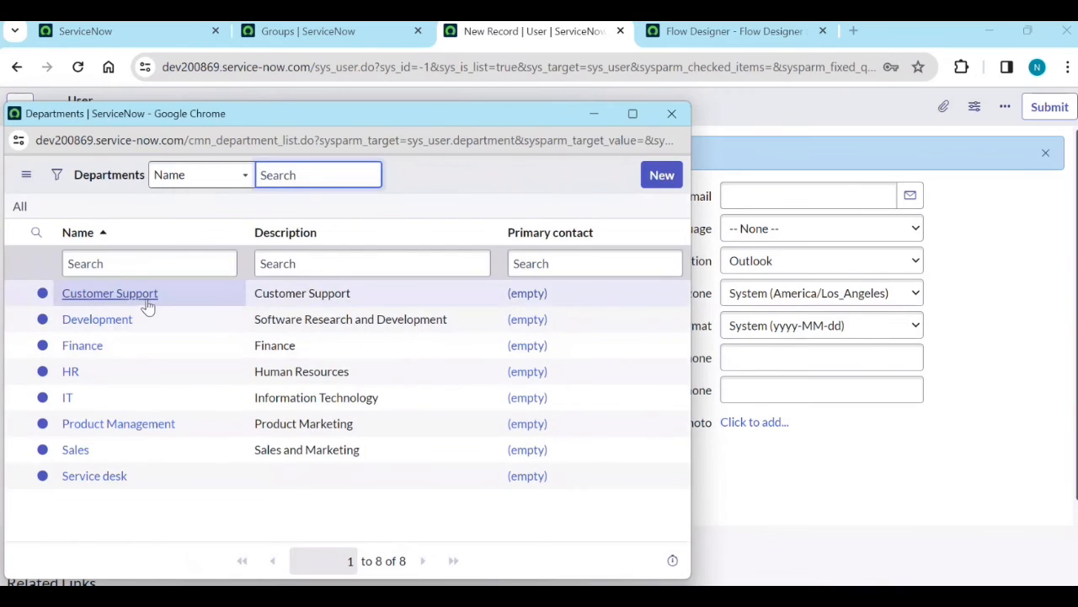
left_click(122, 320)
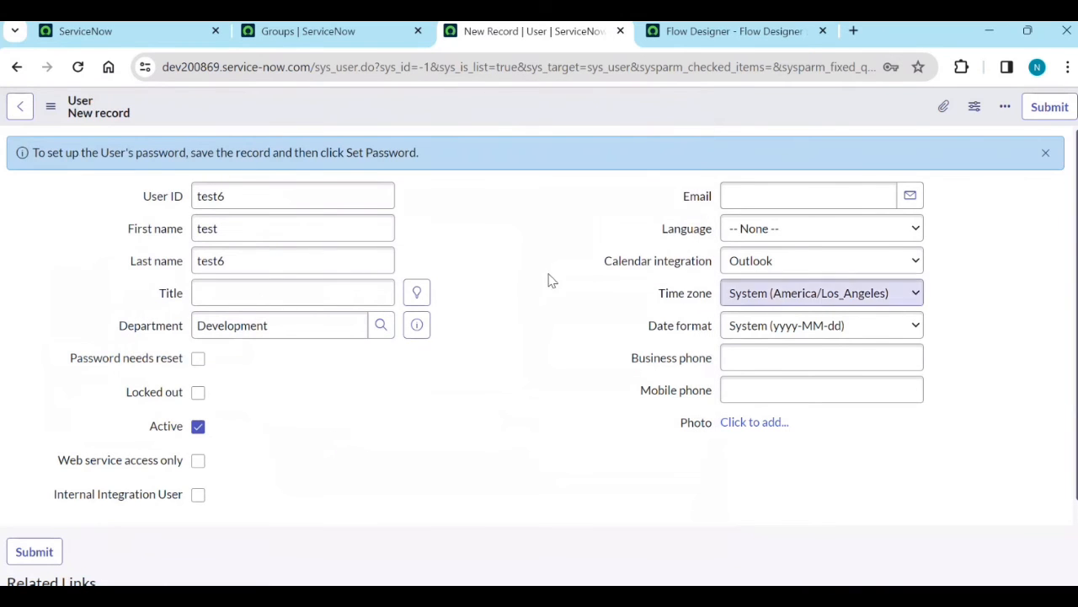
right_click(493, 114)
left_click(515, 118)
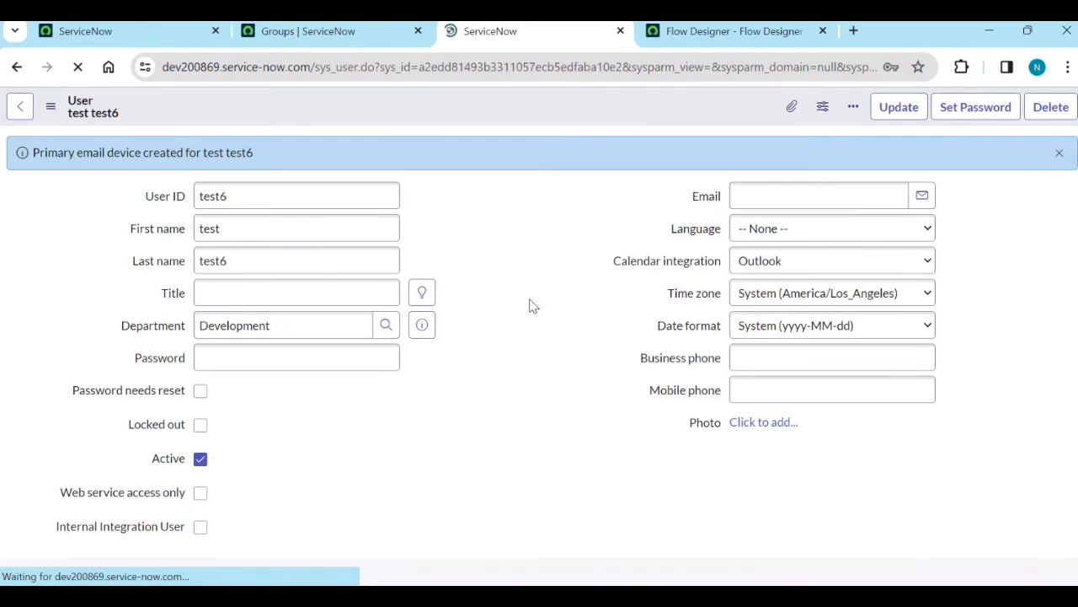
- Check the saved user's group memberships
scroll(477, 422, "down", 3)
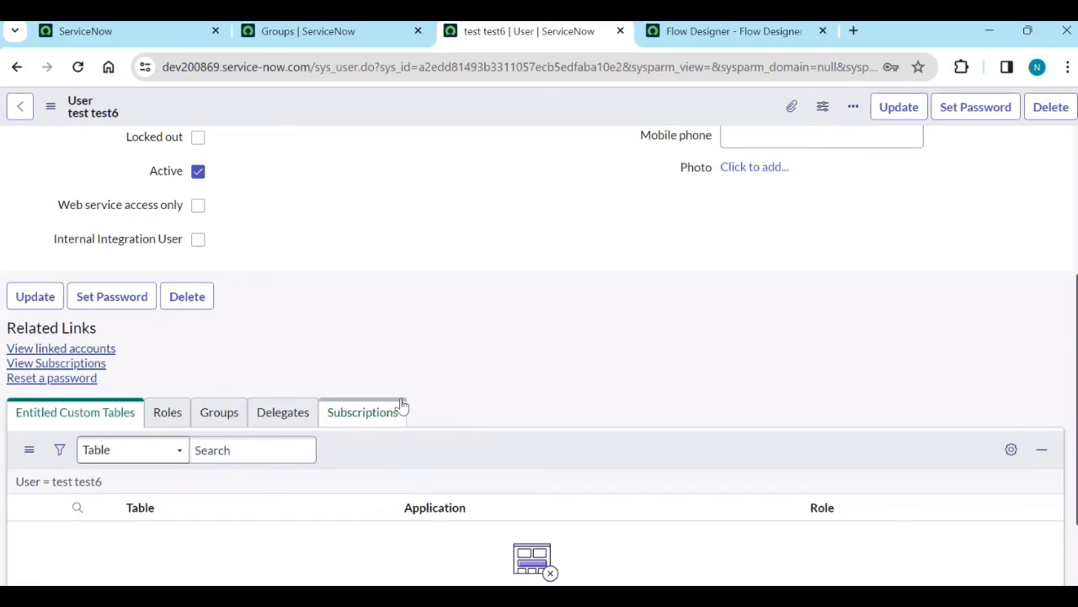
left_click(219, 412)
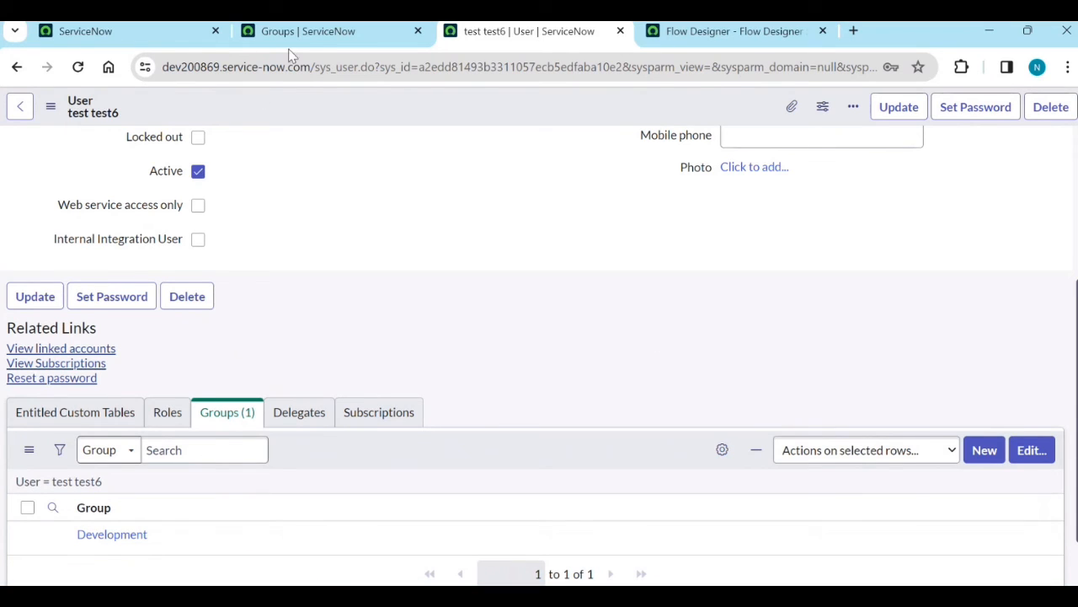
- Open the execution details of the latest "Add user to group(department)" run and inspect its context record
left_click(176, 32)
left_click(750, 25)
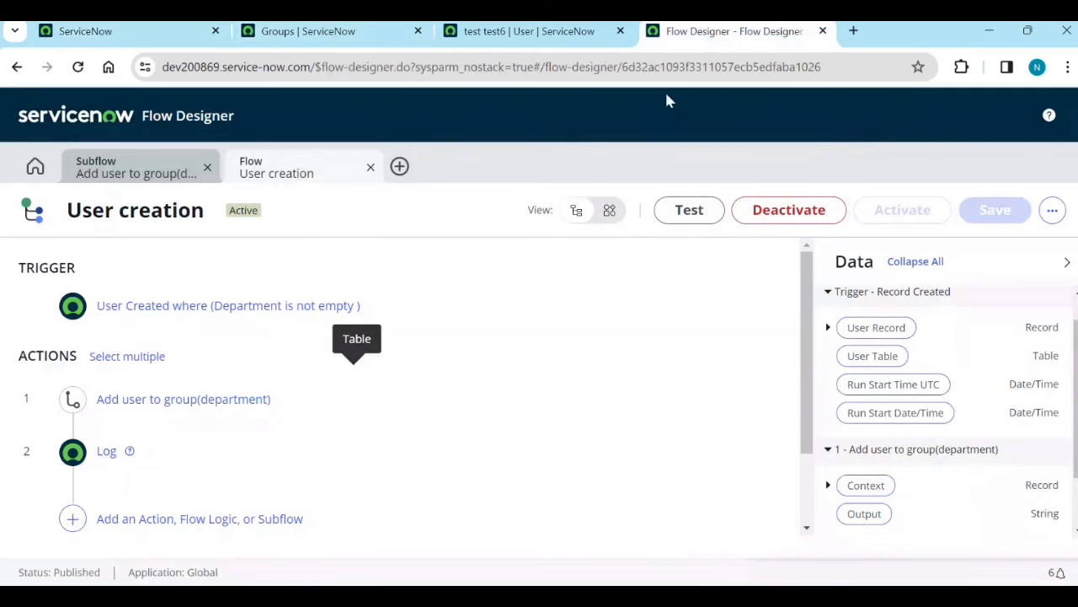
left_click(27, 167)
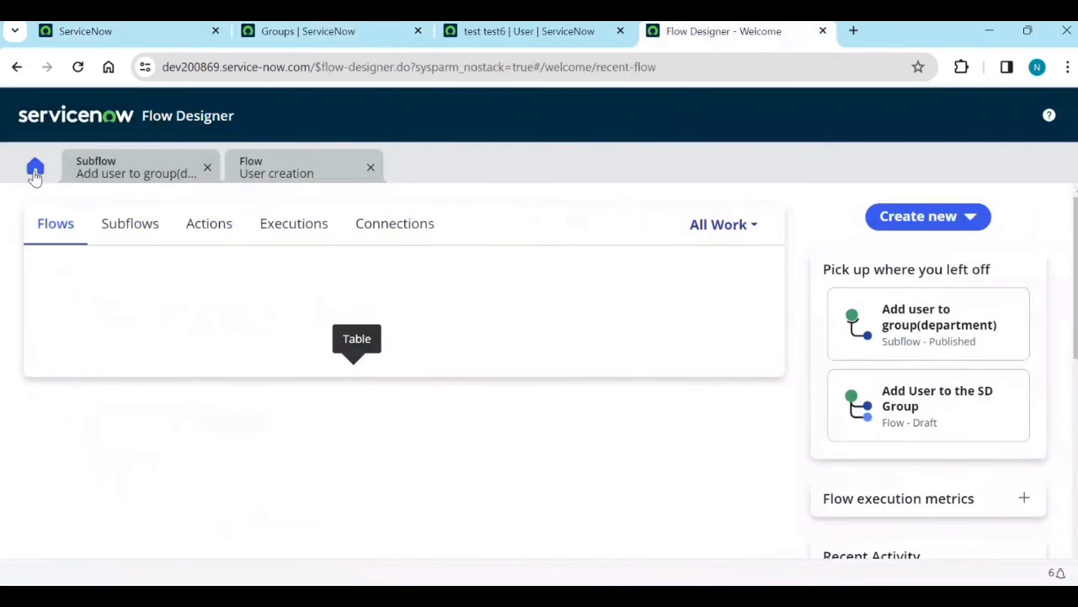
left_click(284, 231)
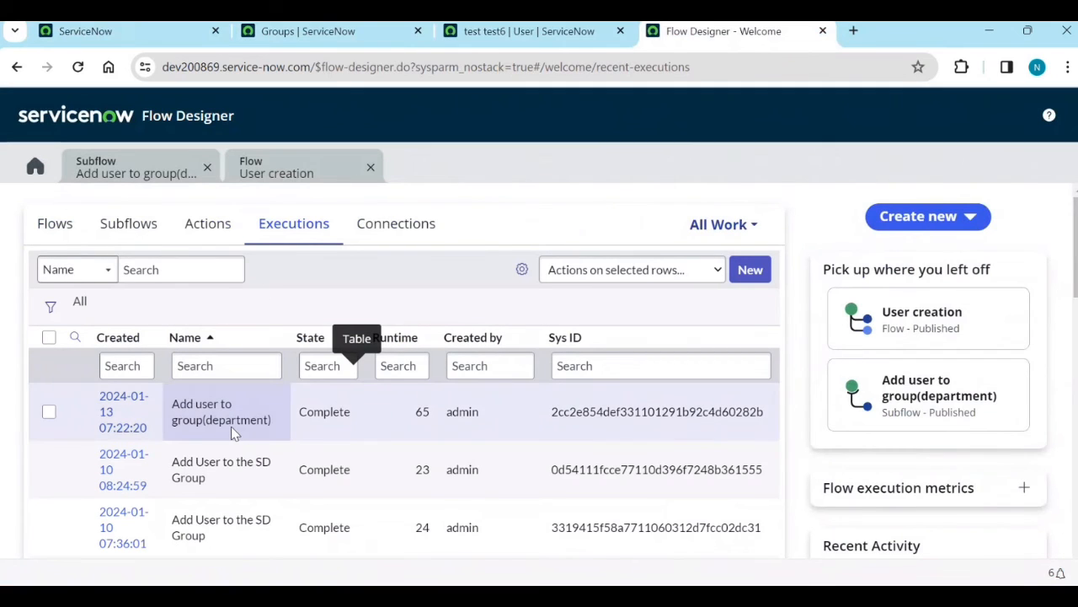
left_click(123, 426)
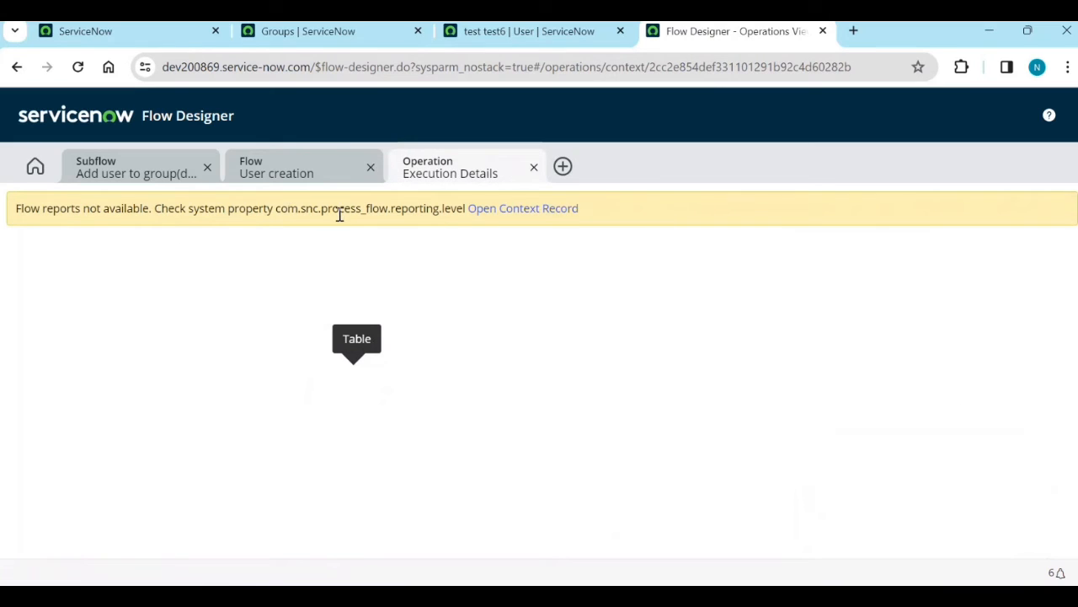
left_click(528, 212)
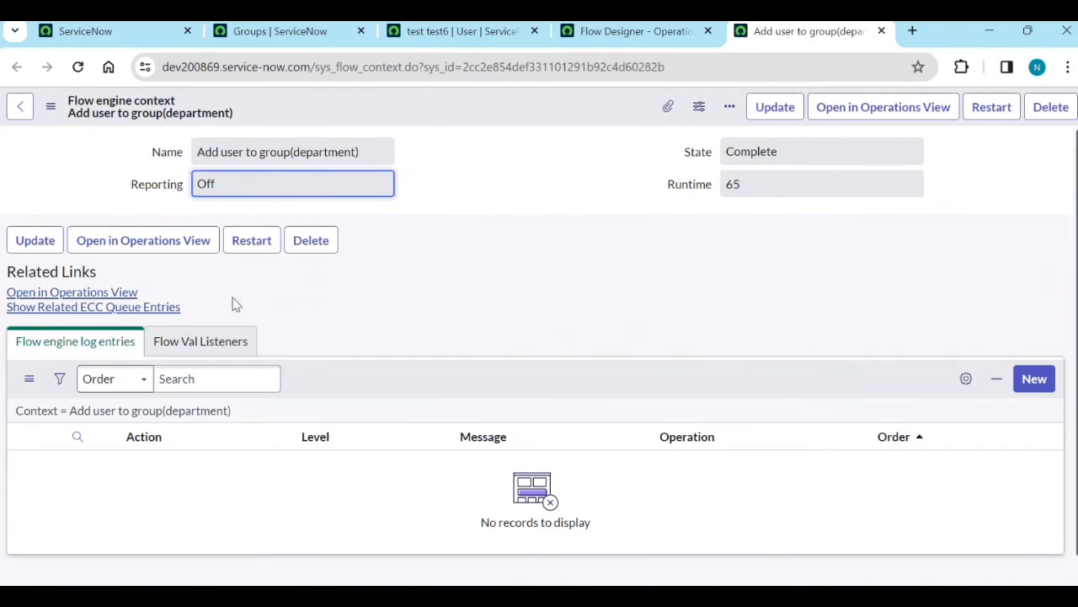
left_click(123, 293)
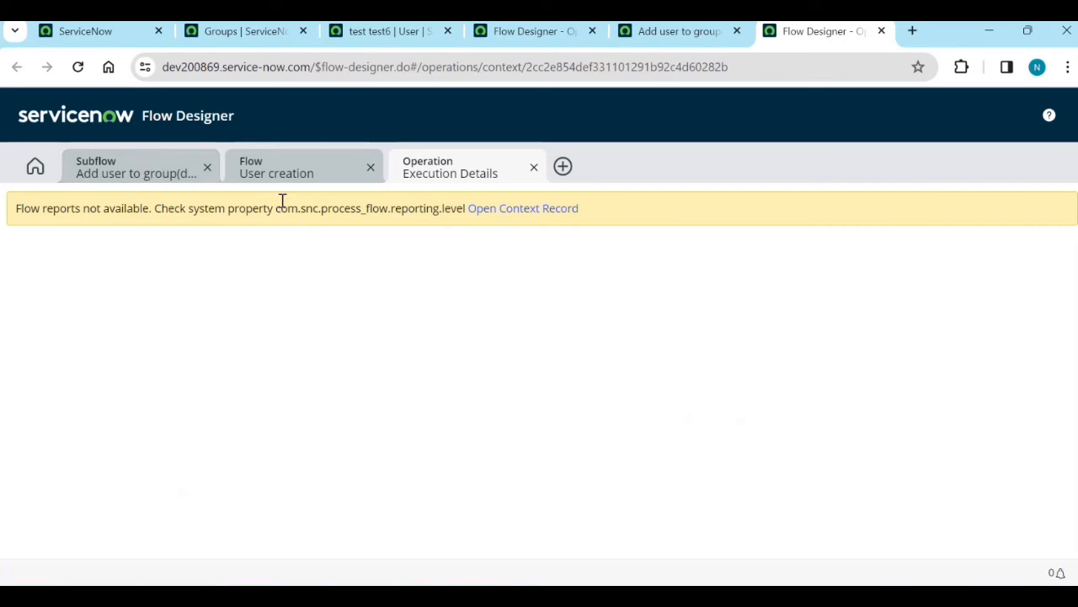
- Review the actions of the "Add user to group(department)" subflow
left_click(139, 181)
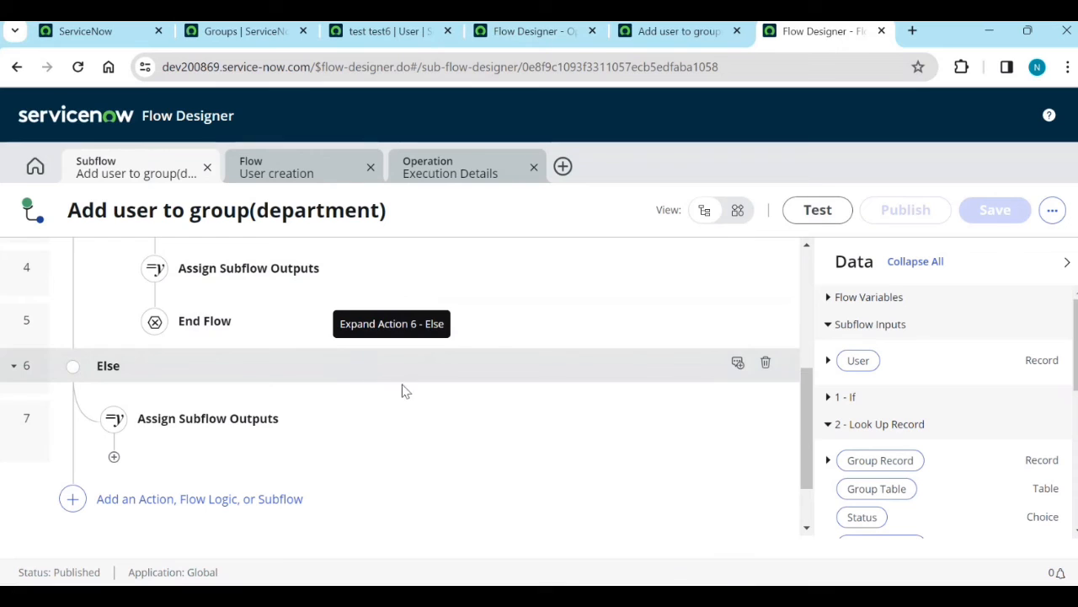
scroll(417, 421, "down", 1)
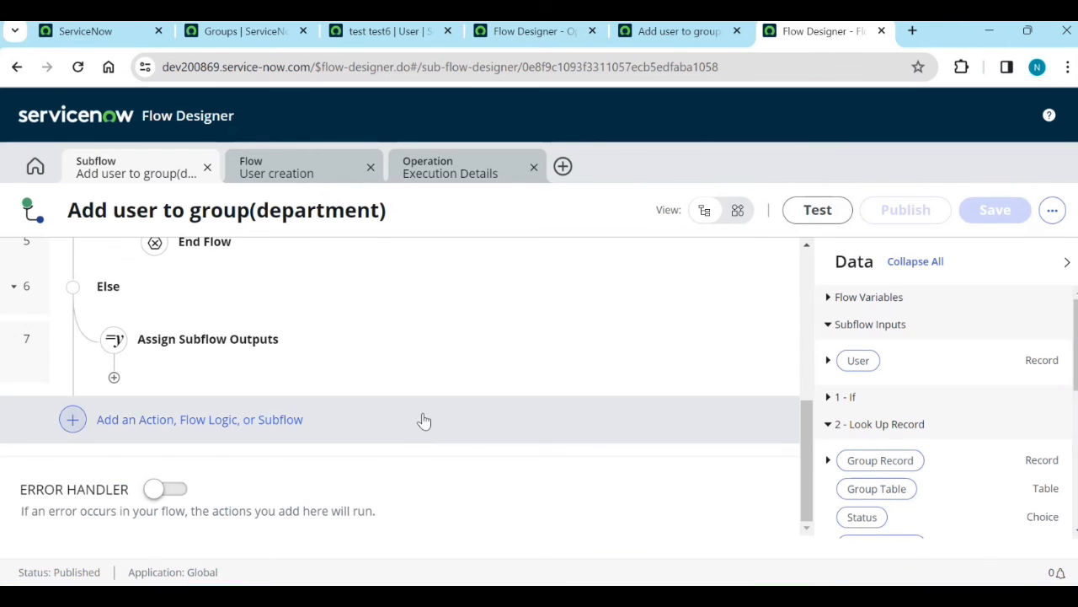
scroll(425, 421, "up", 3)
scroll(427, 425, "up", 2)
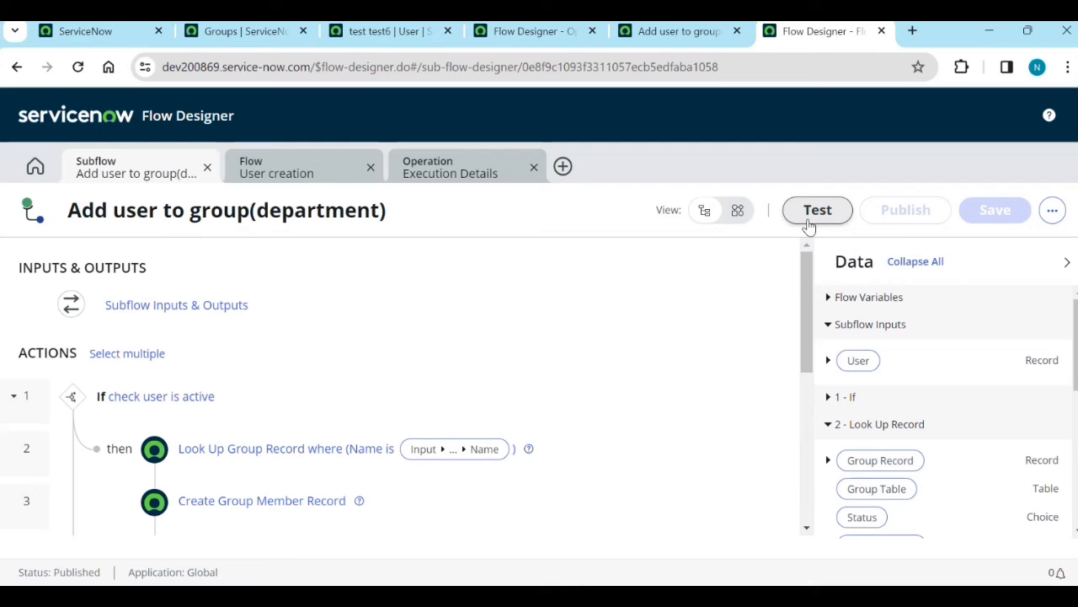
- Remove the Development group from the test6 user's group memberships and save
left_click(371, 31)
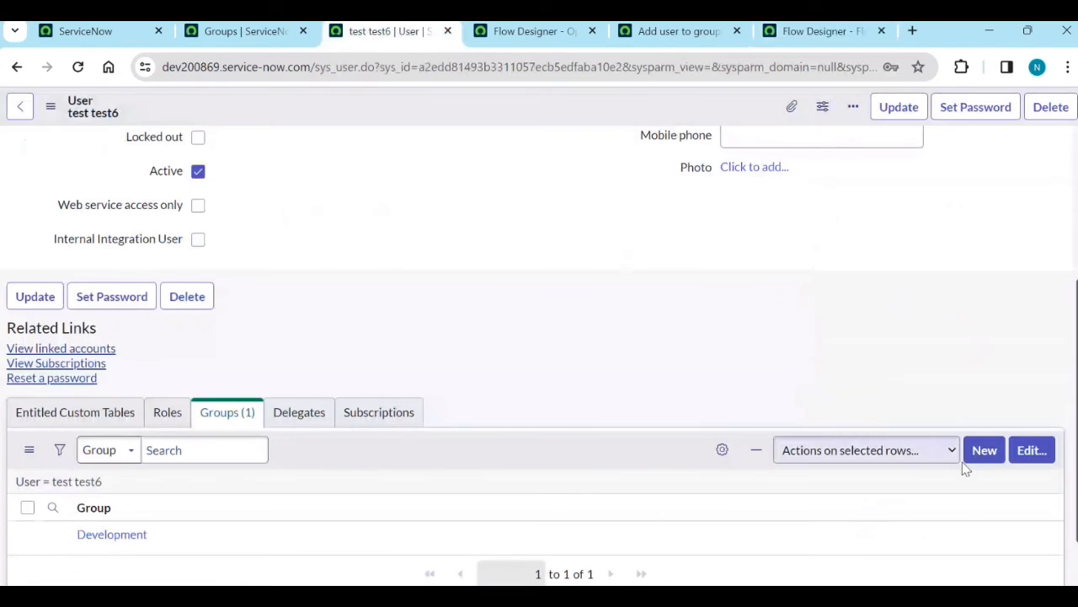
left_click(1031, 450)
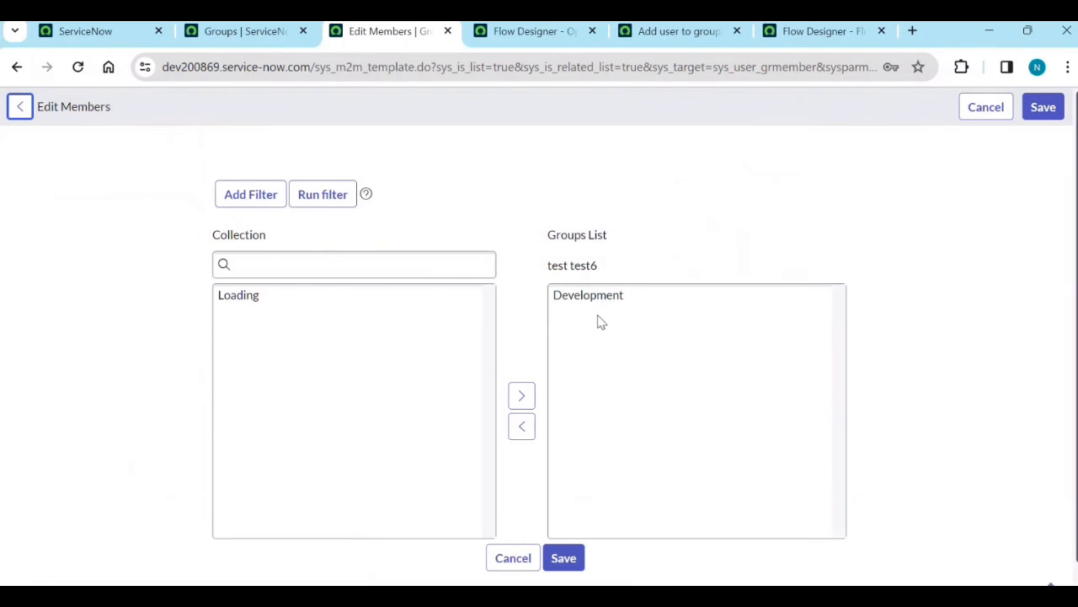
left_click(592, 337)
left_click(515, 468)
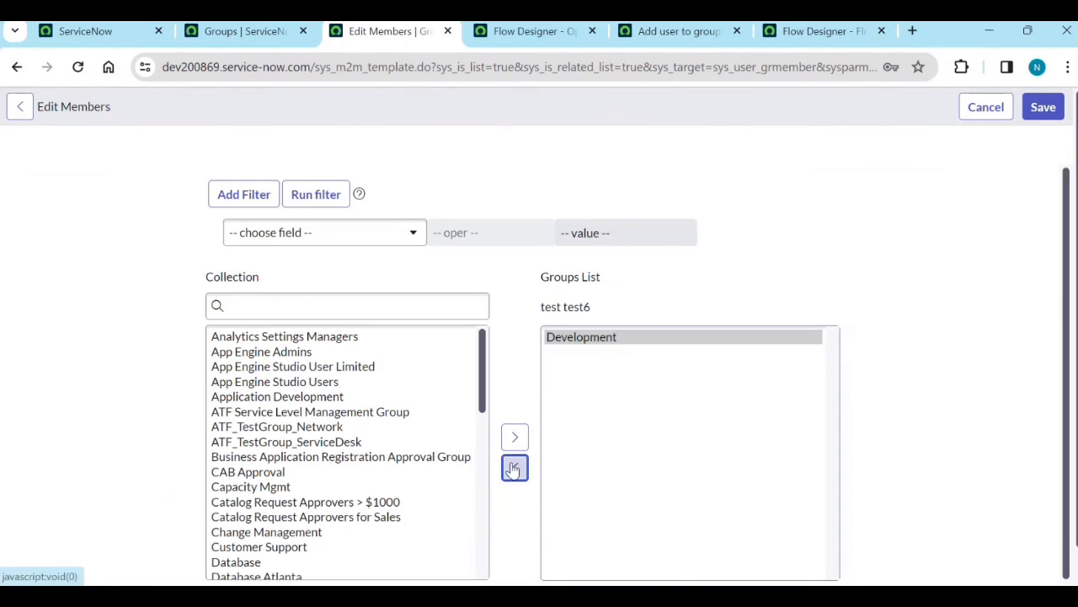
left_click(555, 566)
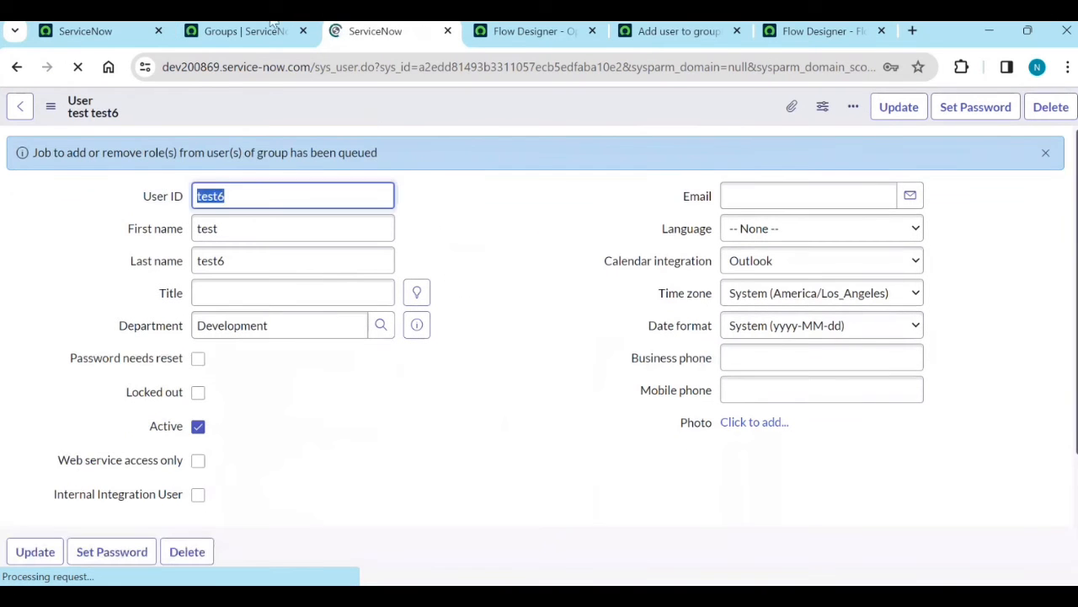
left_click(122, 30)
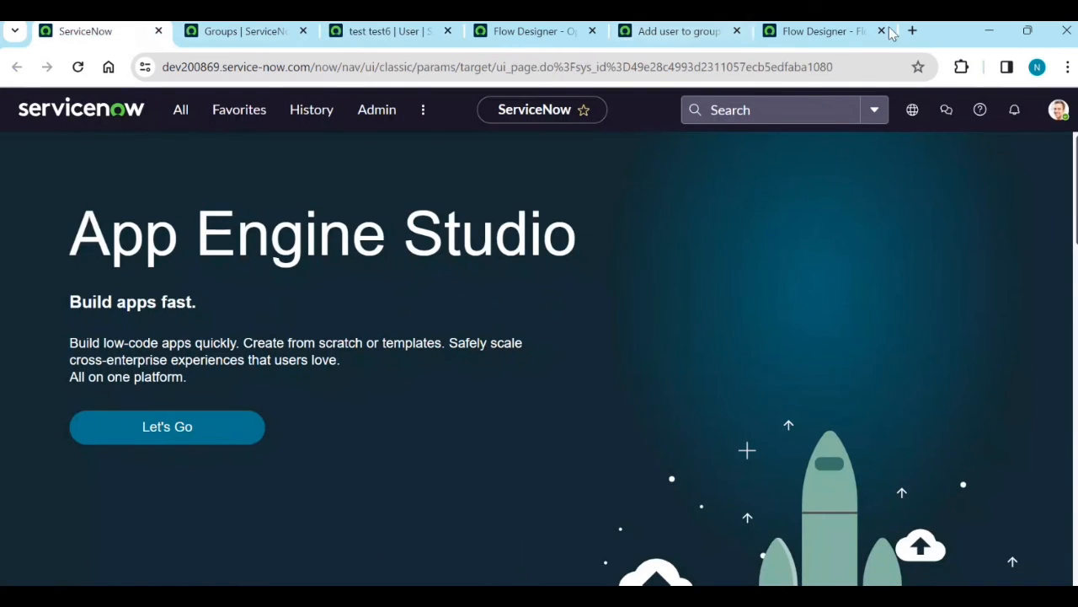
- Run a test of the "Add user to group(department)" subflow with test test6 as the user
left_click(842, 31)
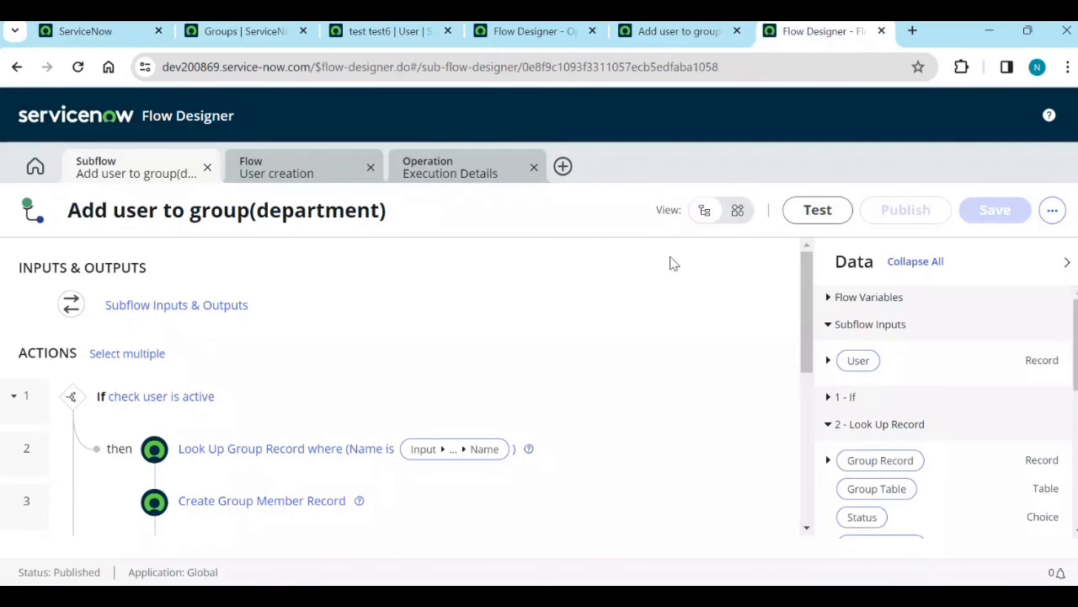
left_click(843, 214)
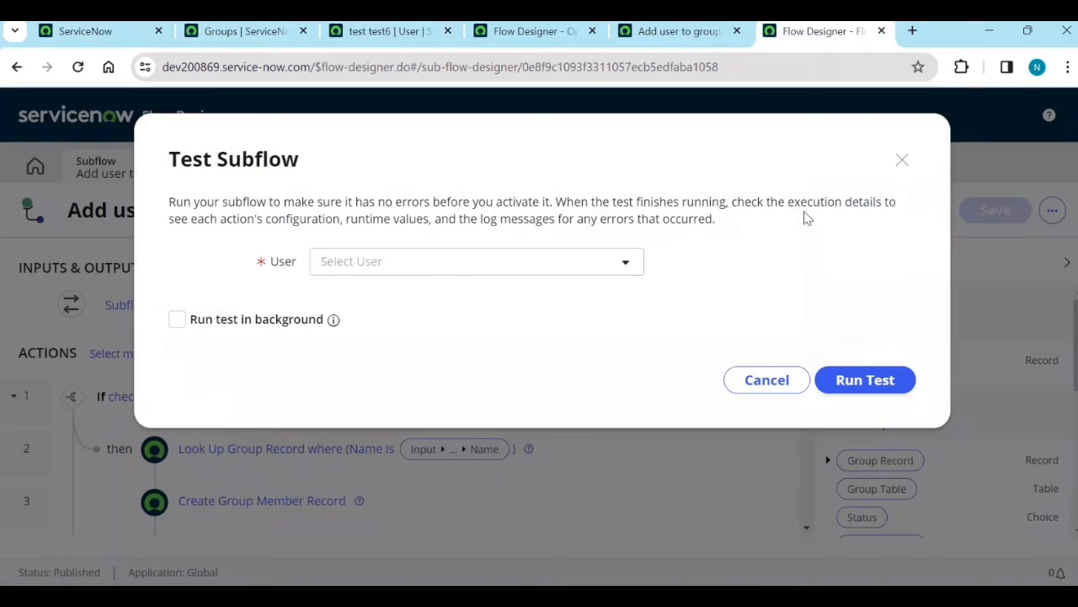
left_click(398, 265)
type("test")
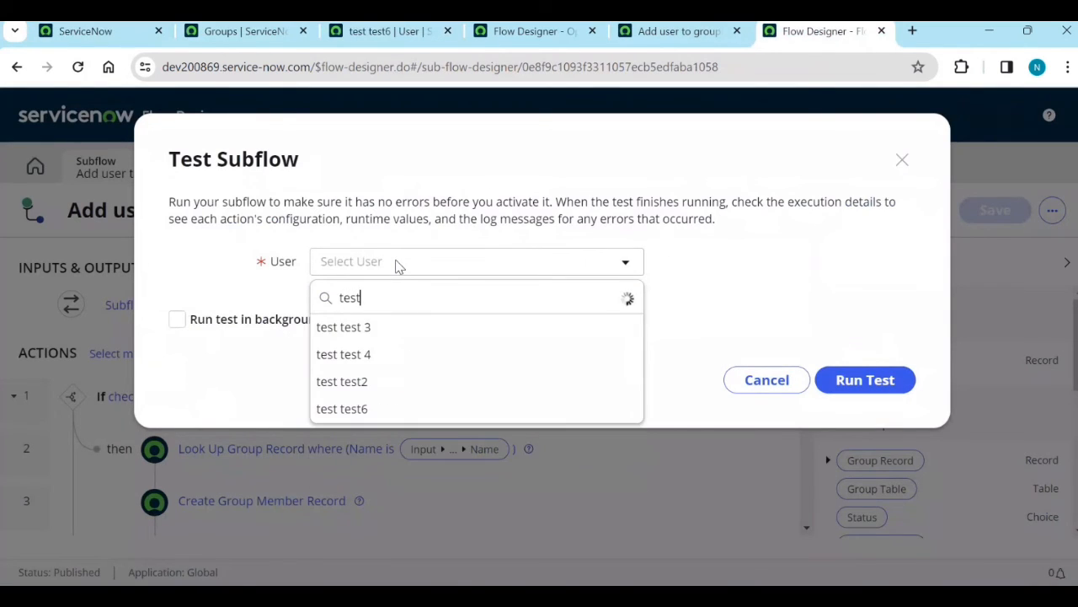
left_click(392, 409)
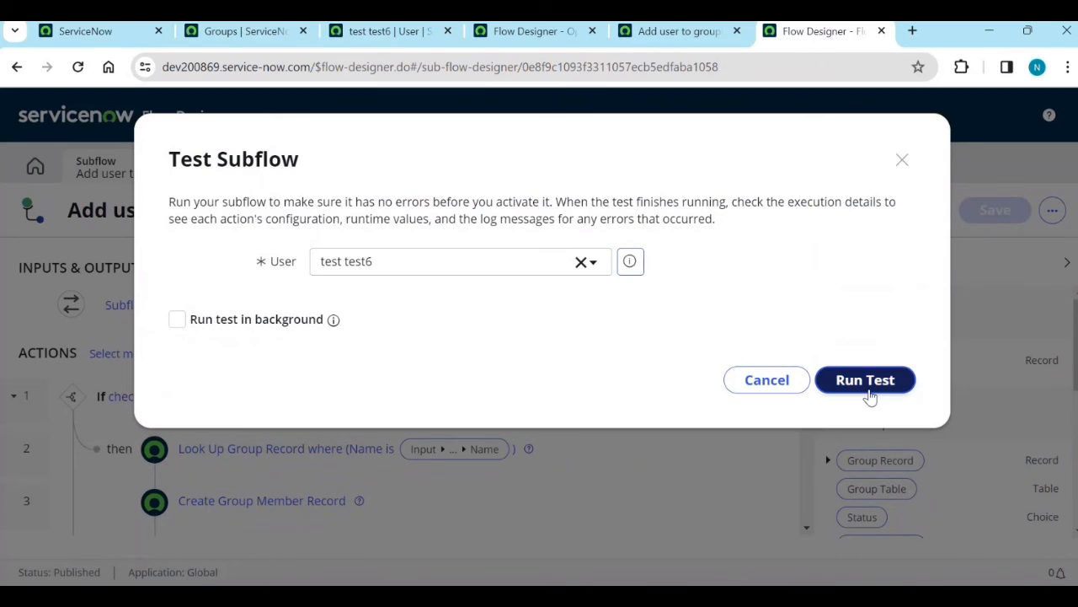
left_click(868, 390)
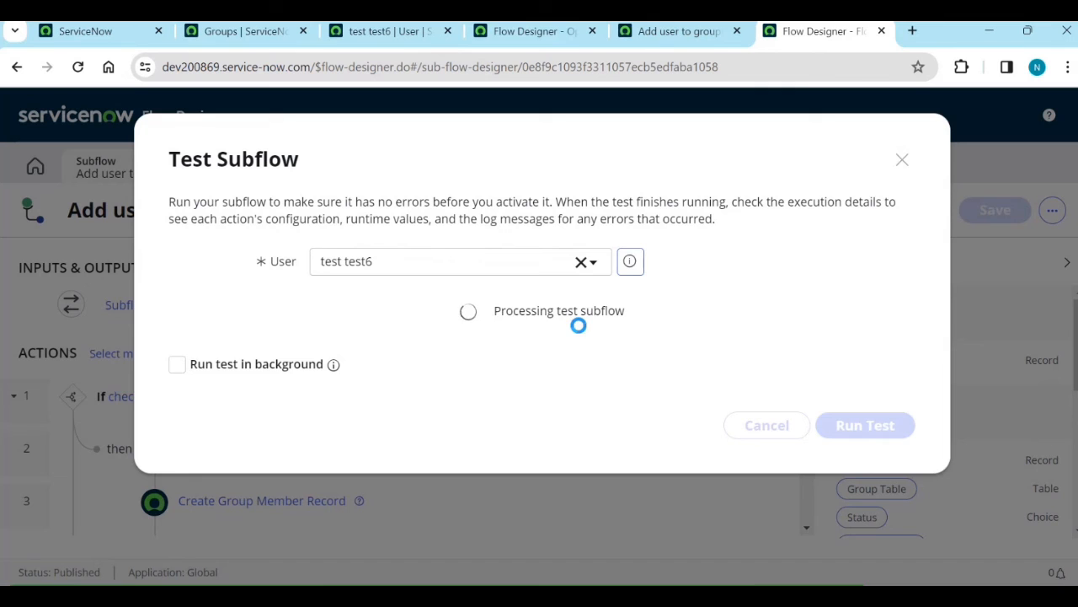
- View the subflow test's execution details and open its subflow logs
left_click(578, 325)
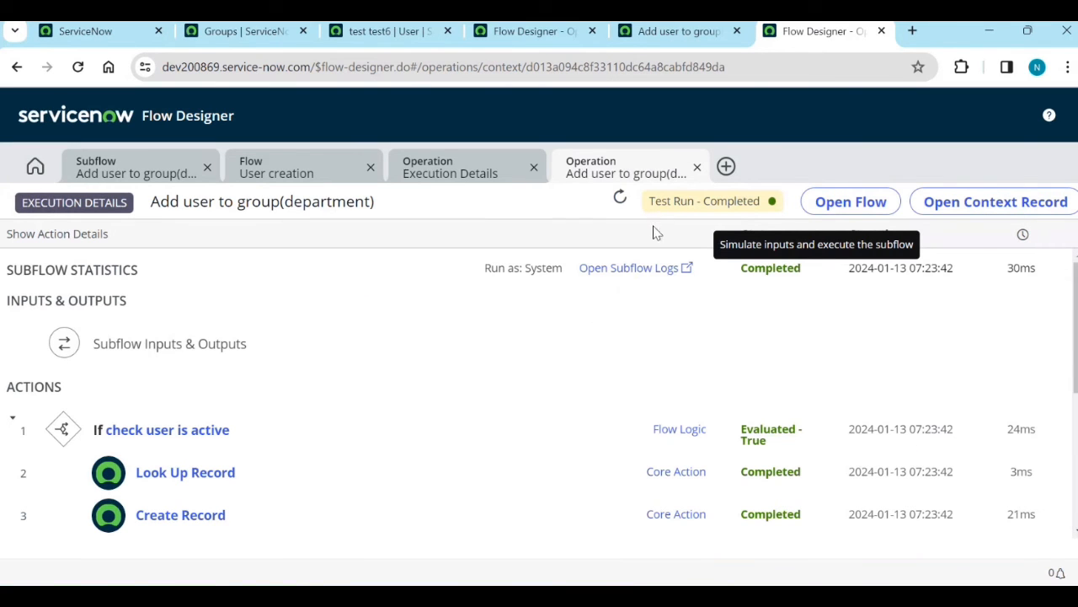
scroll(503, 439, "down", 1)
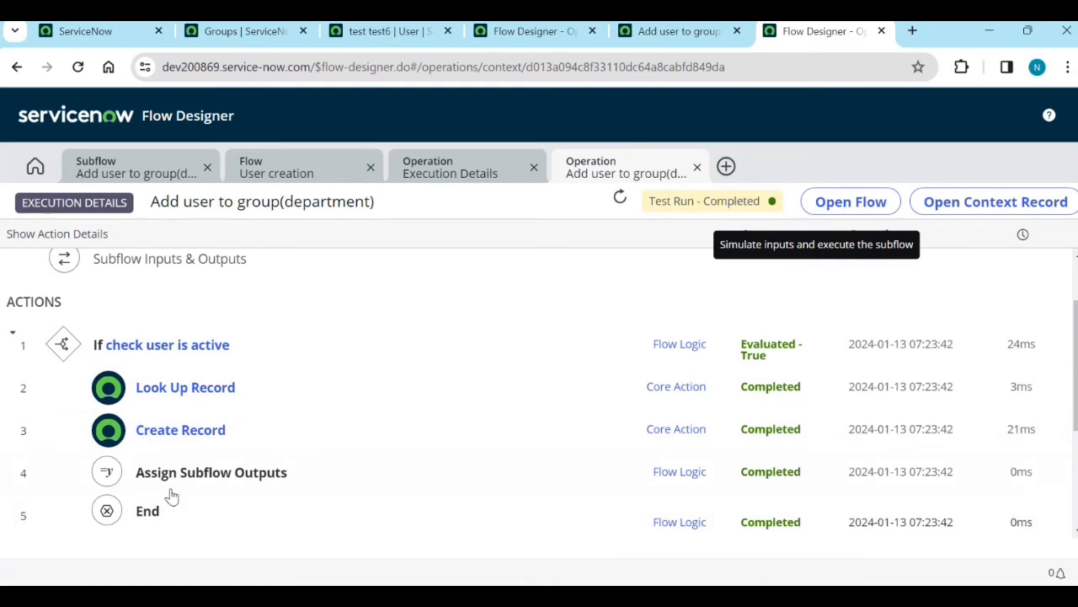
scroll(177, 492, "up", 1)
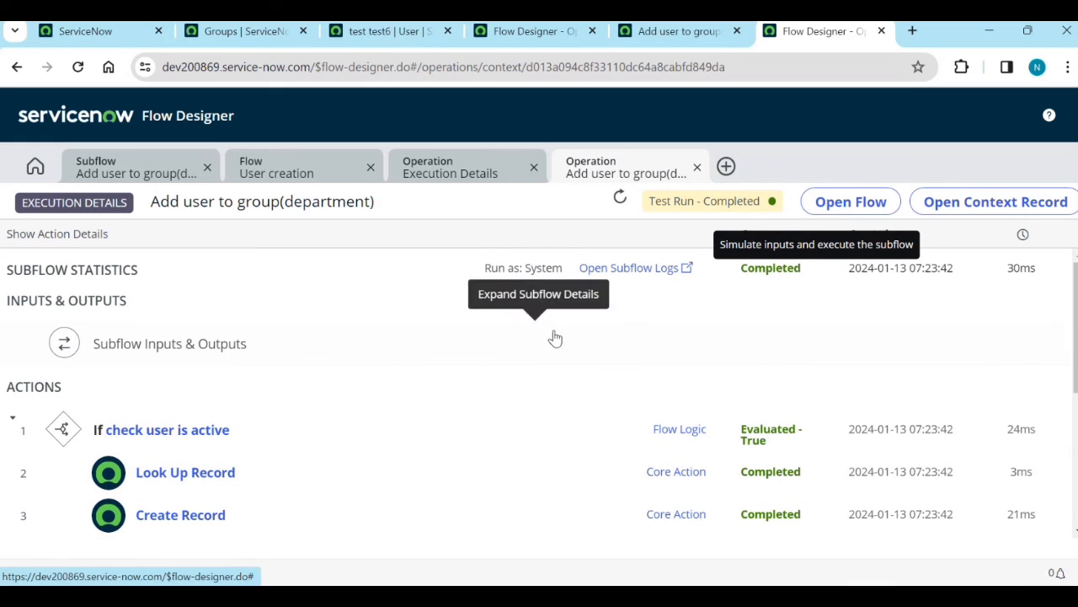
left_click(632, 281)
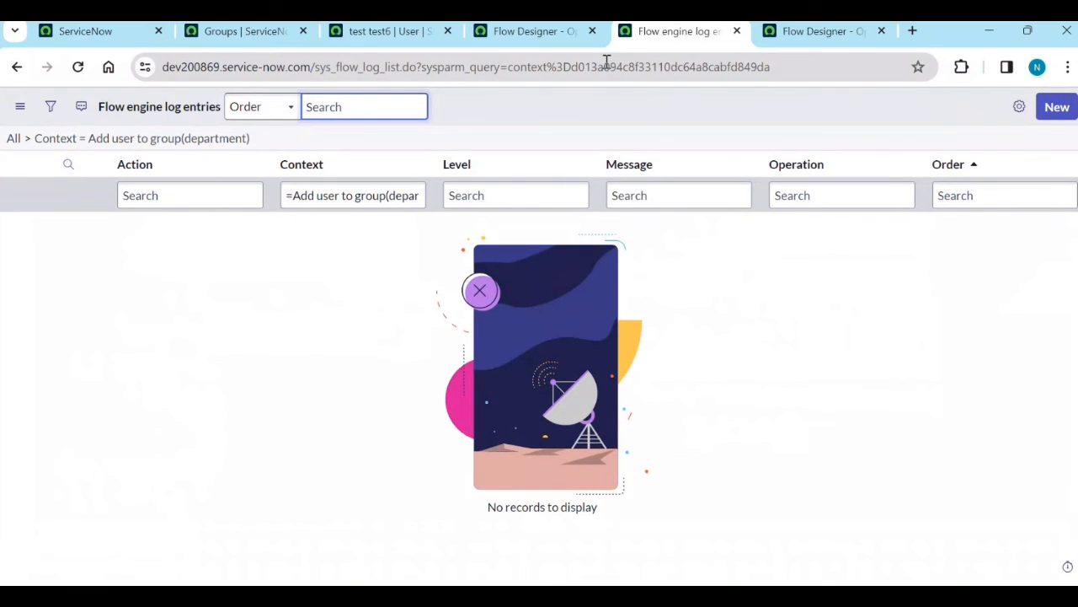
- Look at the User creation flow and examine the state of each action in the subflow's test run
left_click(524, 34)
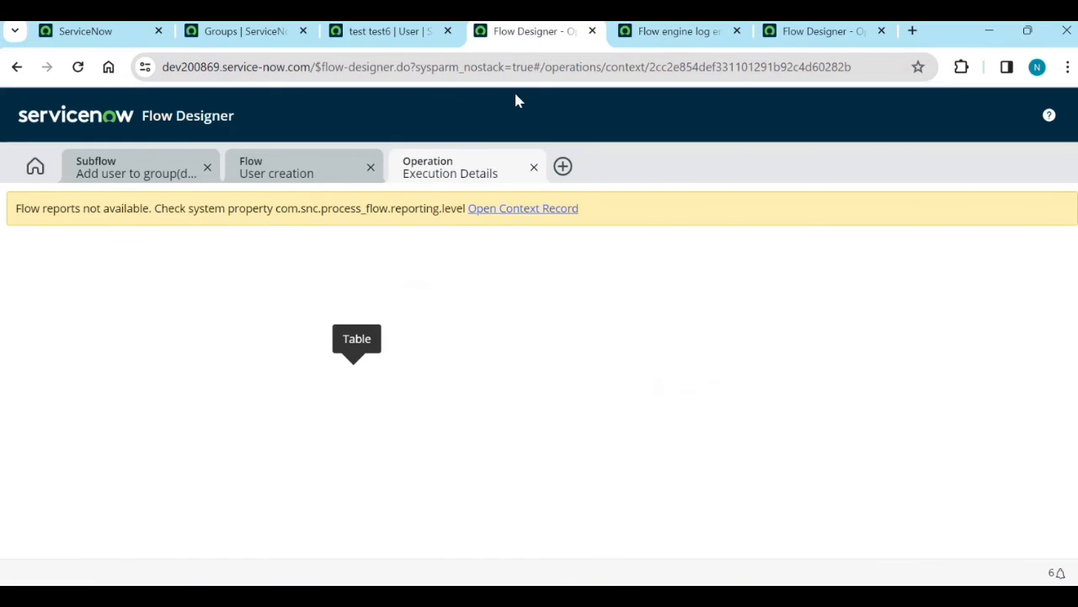
left_click(287, 178)
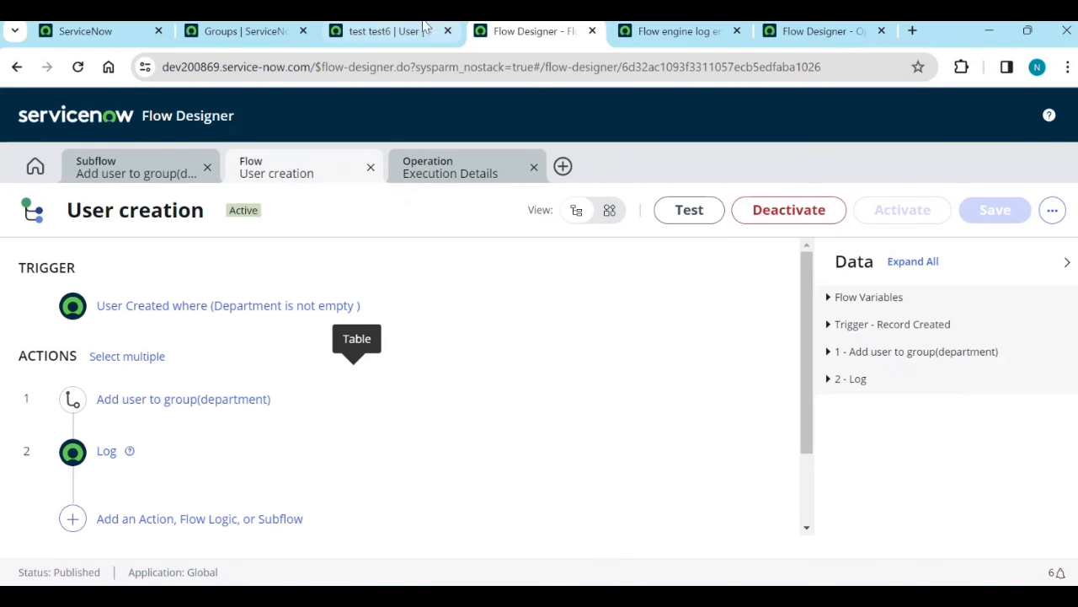
left_click(797, 29)
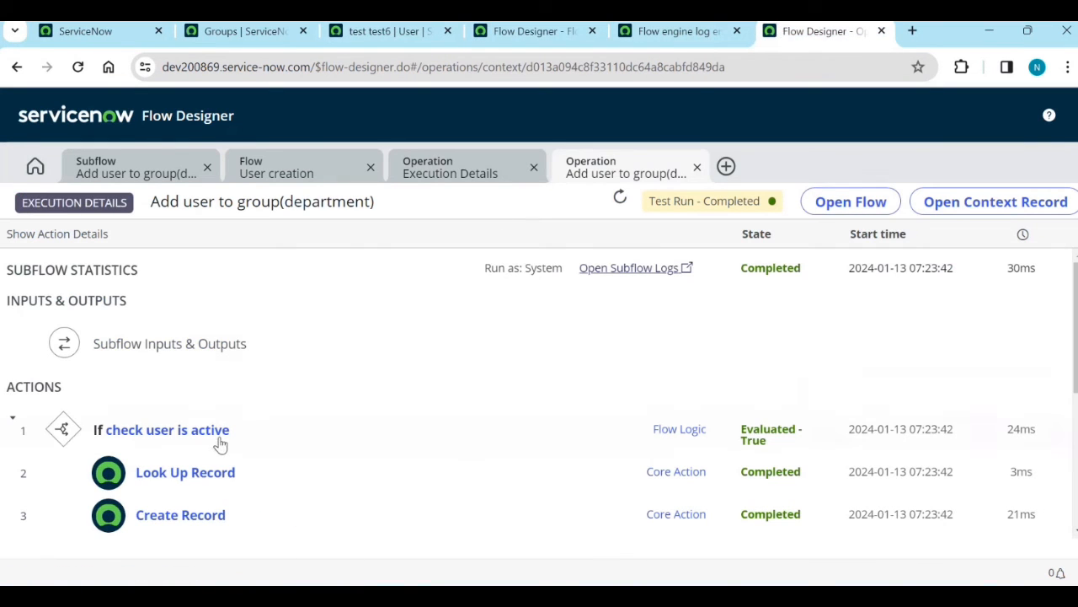
scroll(221, 443, "down", 2)
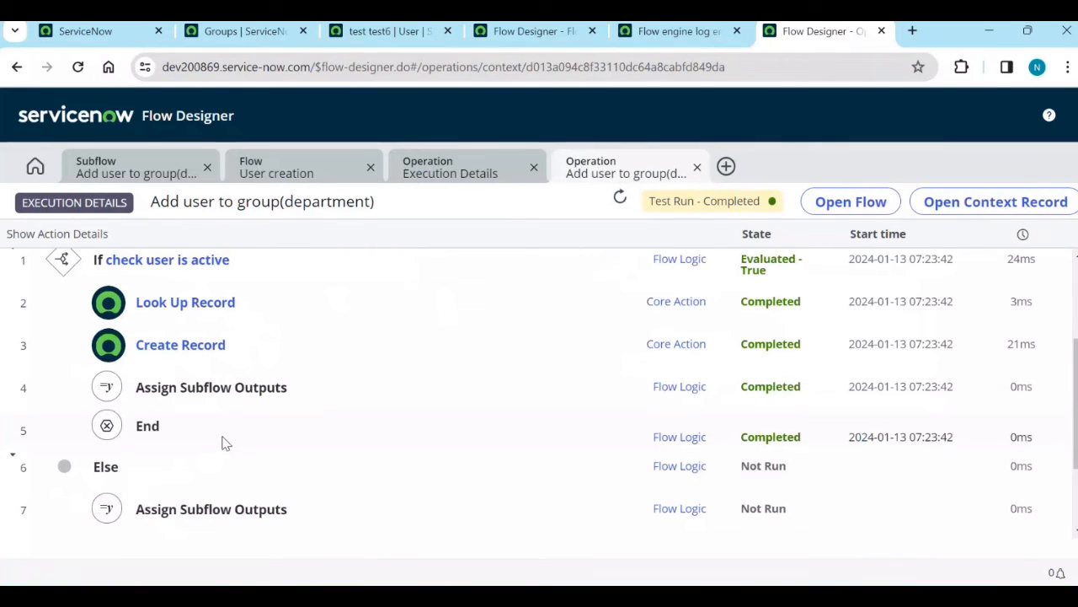
scroll(224, 443, "down", 2)
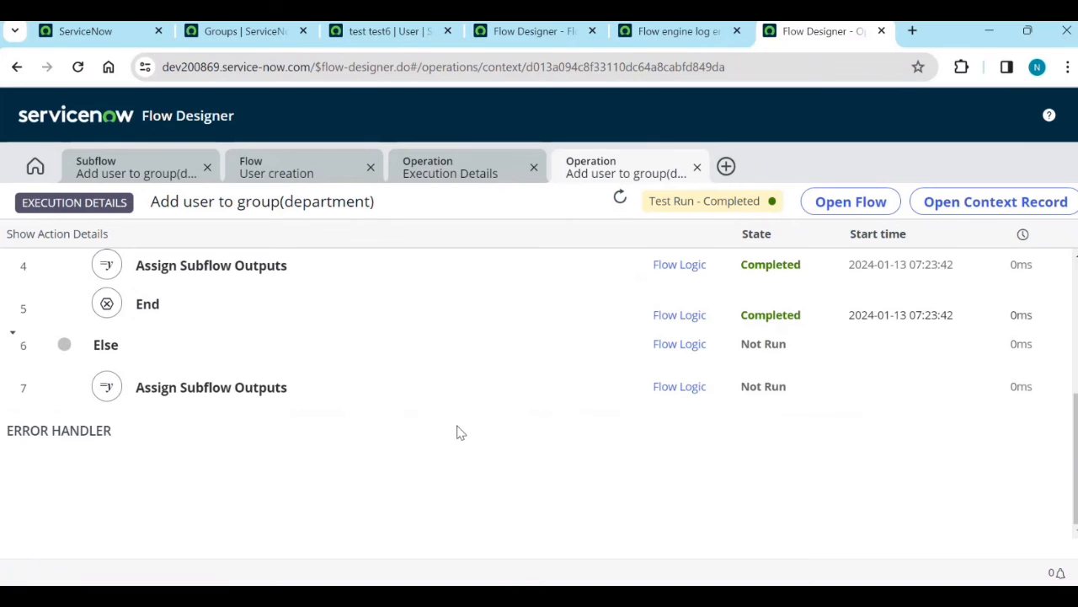
scroll(457, 433, "up", 1)
scroll(291, 432, "up", 3)
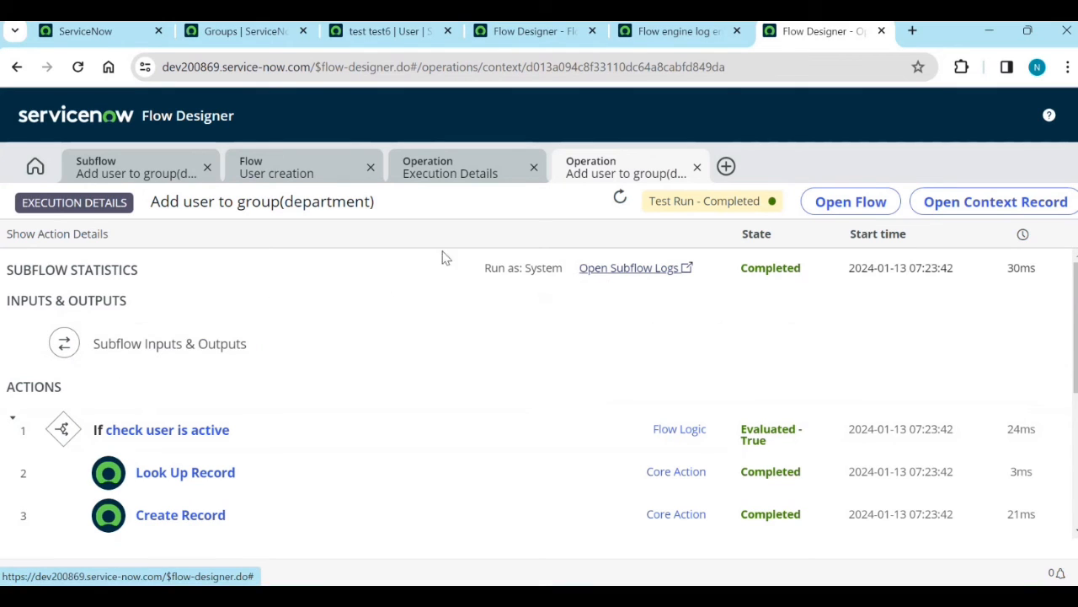
- Return to the "Add user to group(department)" subflow, close its test dialog and look over the User creation flow
left_click(503, 184)
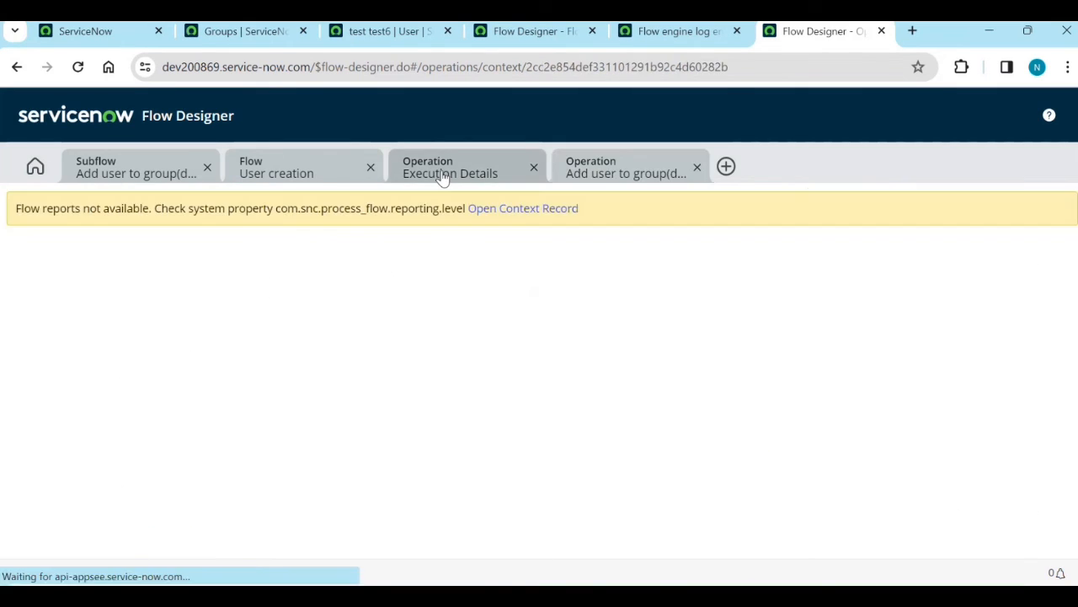
left_click(143, 175)
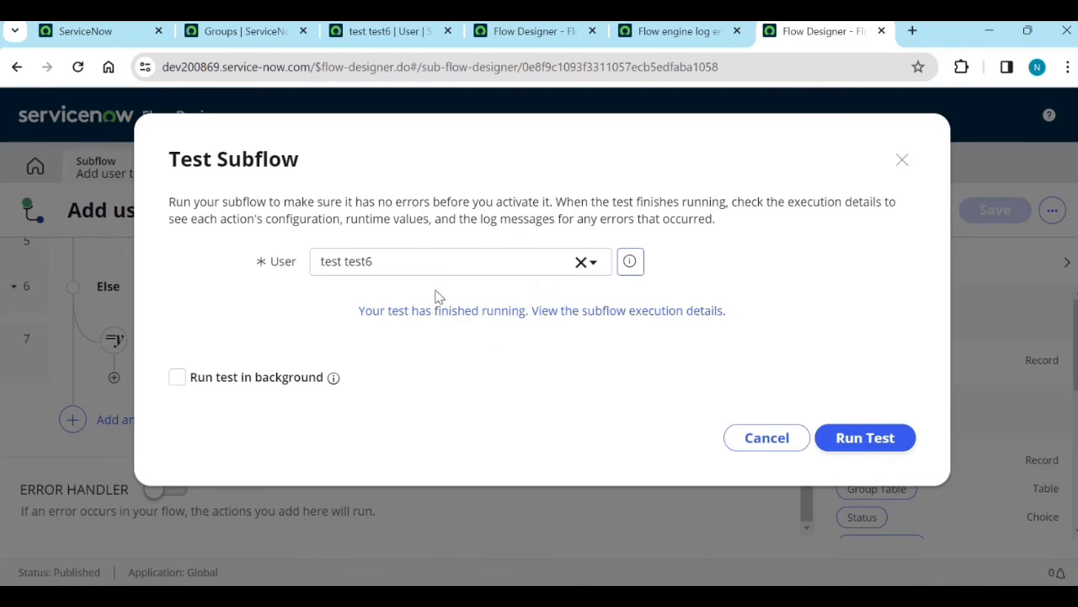
scroll(340, 405, "up", 5)
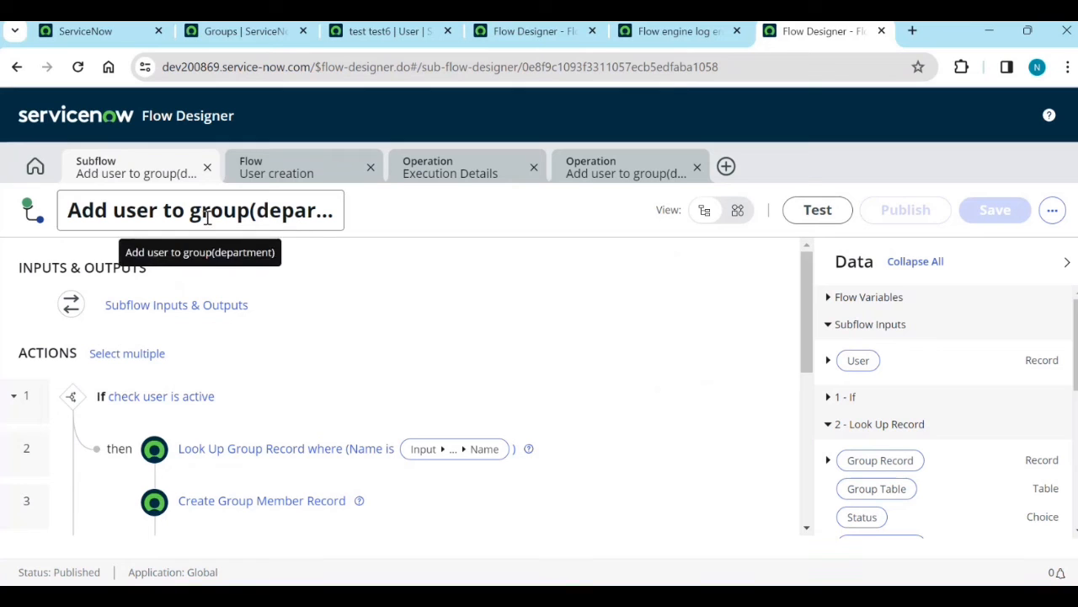
left_click(303, 171)
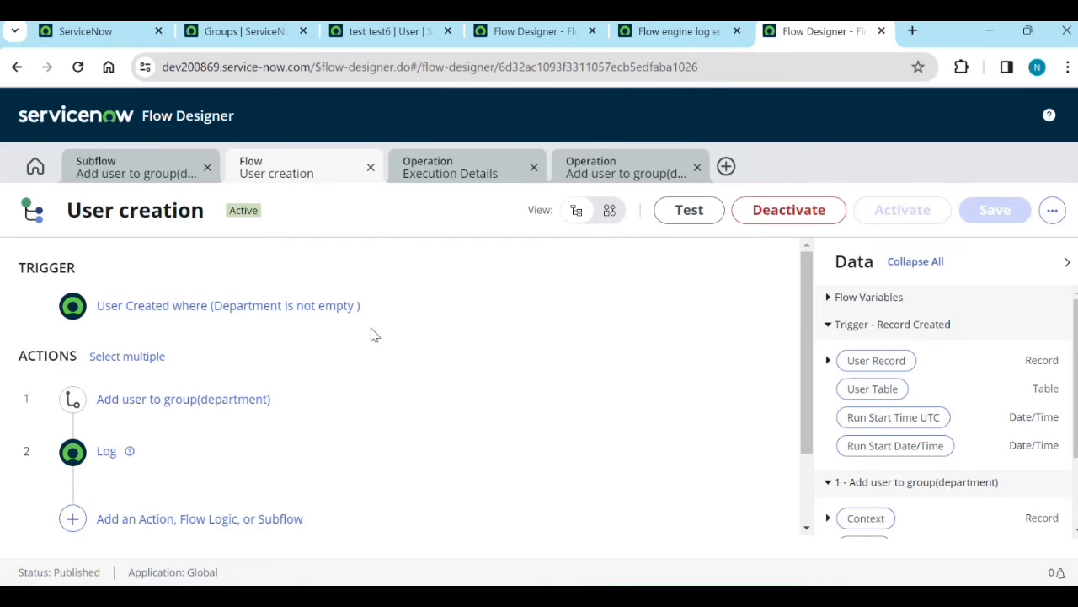
- Remove the Development group from user test test6's group memberships and save the change
left_click(383, 31)
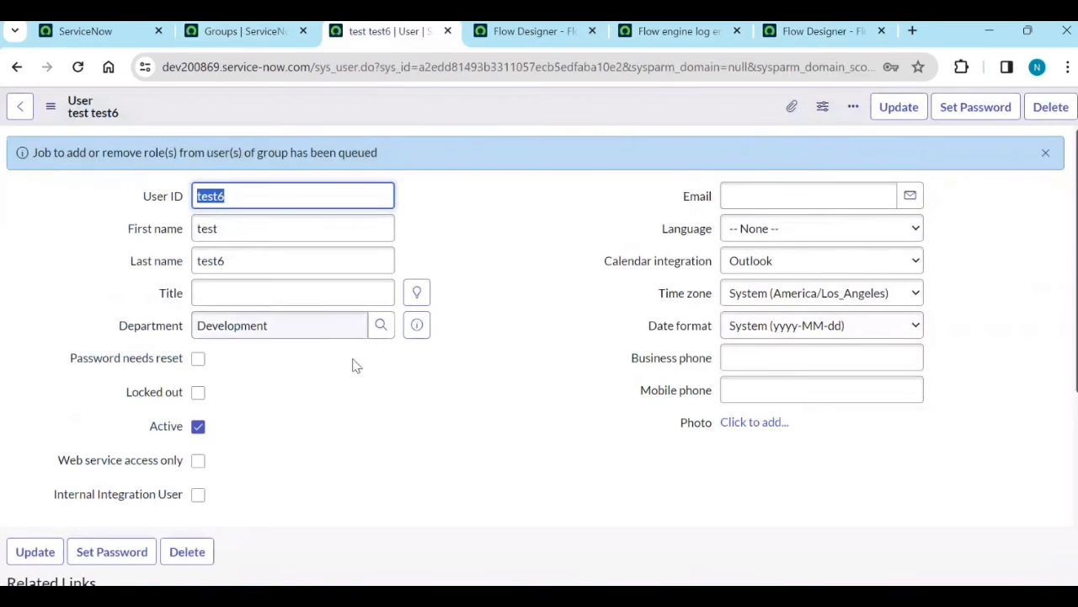
scroll(345, 375, "down", 5)
left_click(1041, 389)
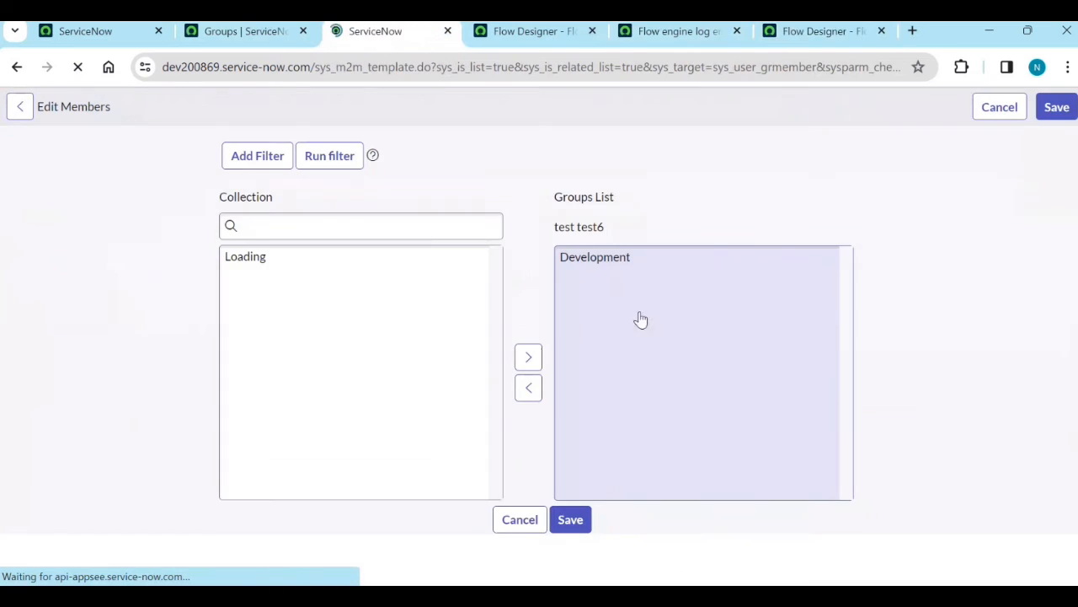
left_click(600, 341)
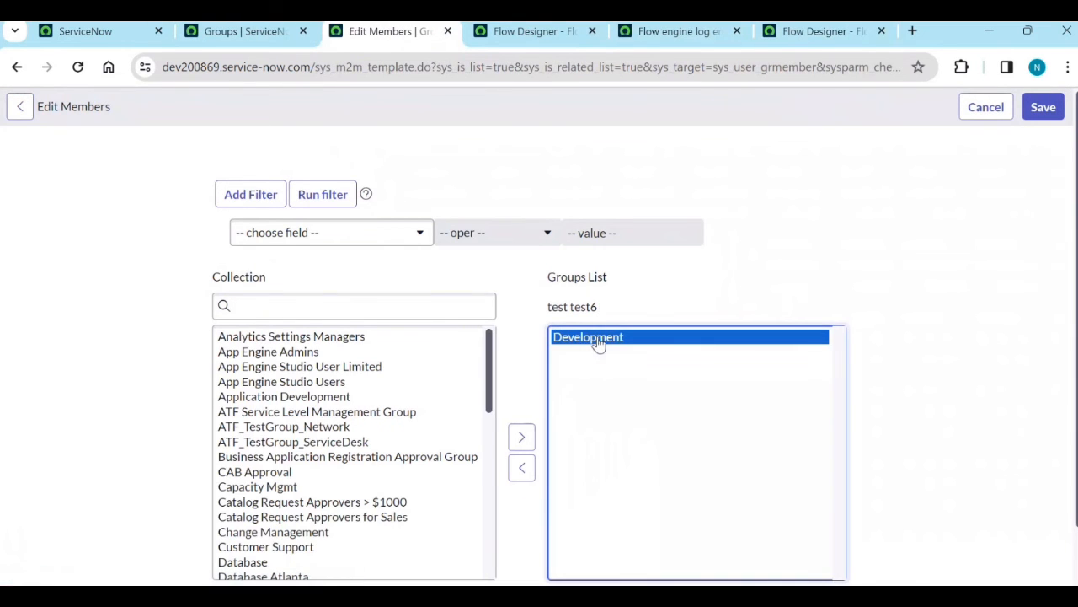
left_click(521, 469)
scroll(537, 471, "down", 1)
left_click(558, 556)
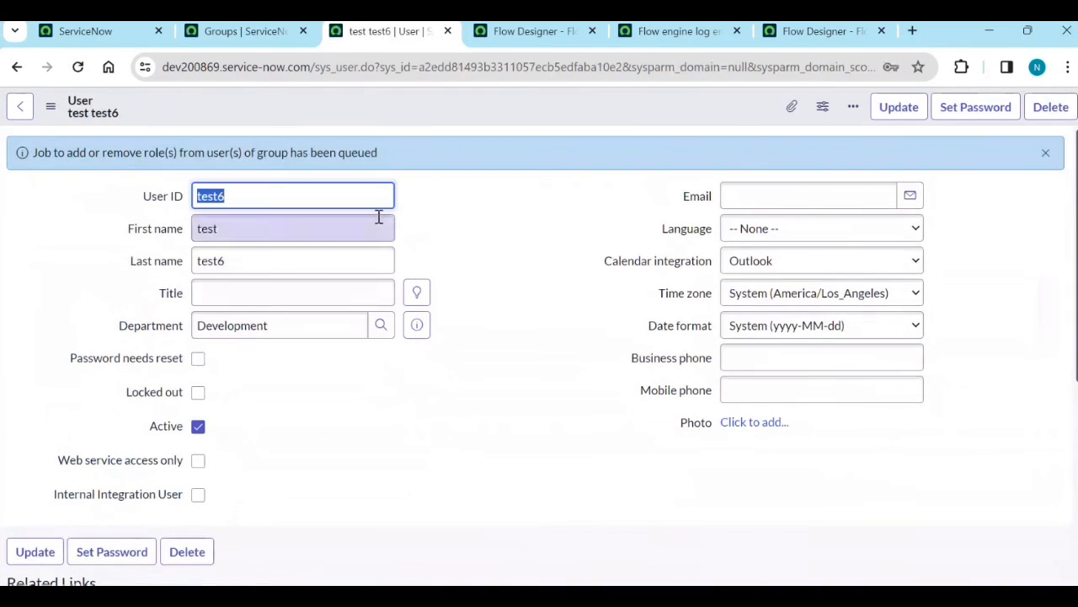
- Run a test of the User creation flow with test test6 as the user record
left_click(792, 30)
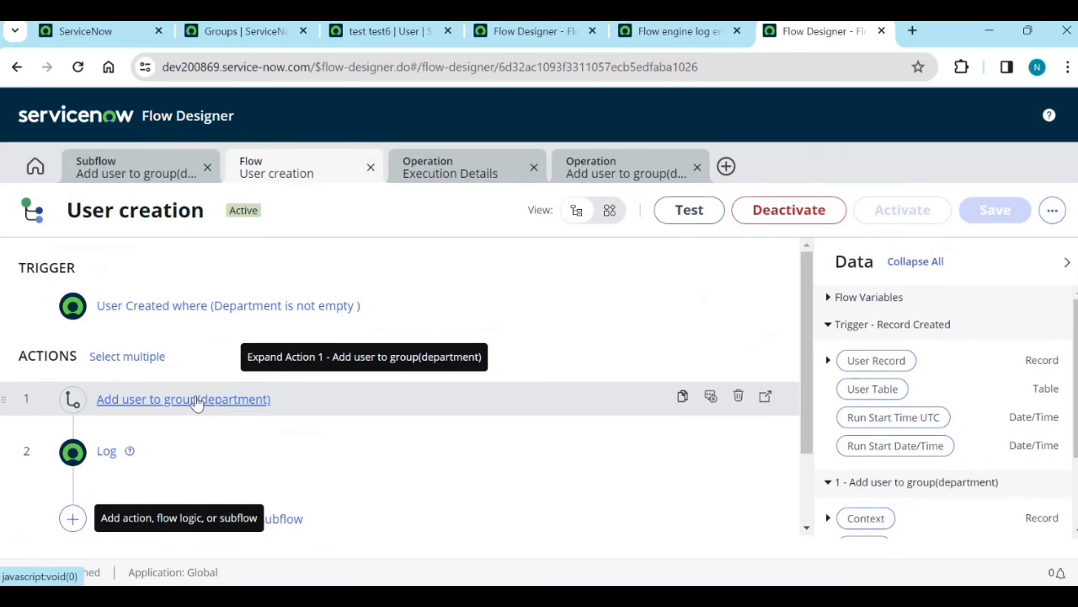
left_click(689, 211)
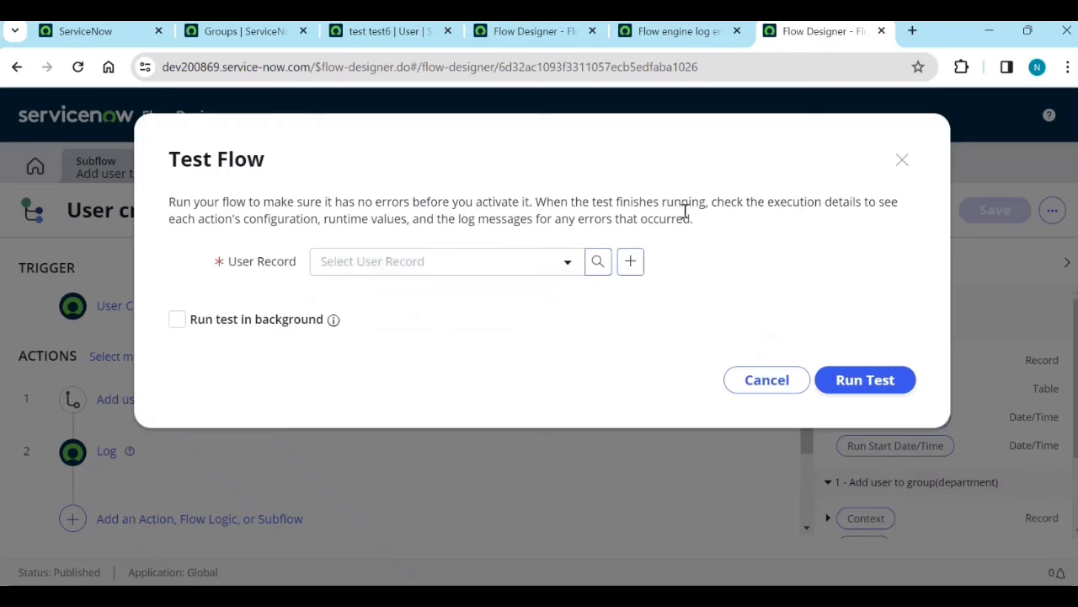
left_click(424, 264)
type("test")
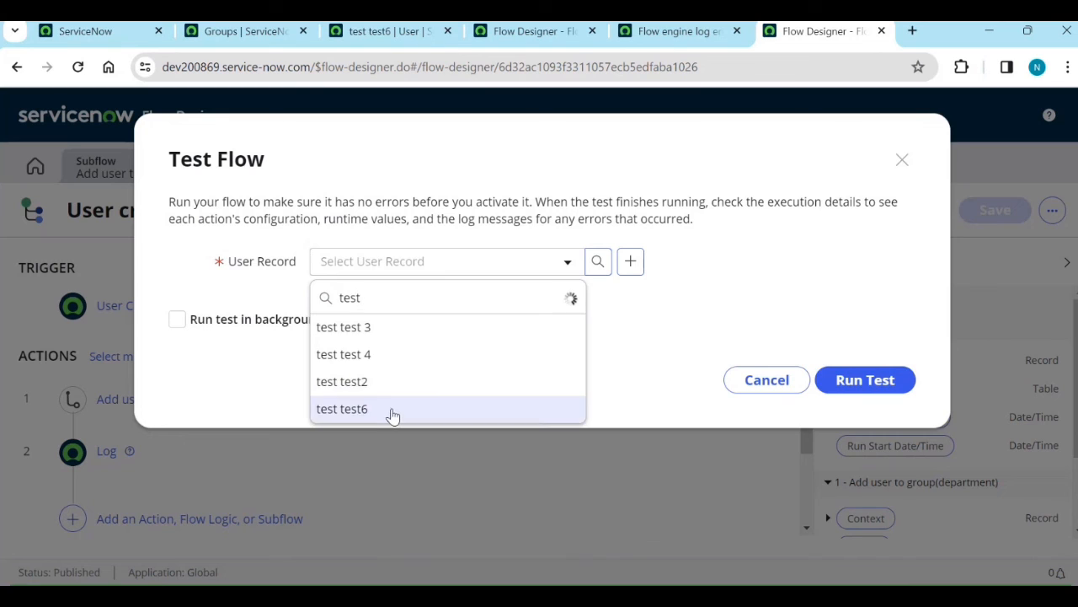
left_click(390, 409)
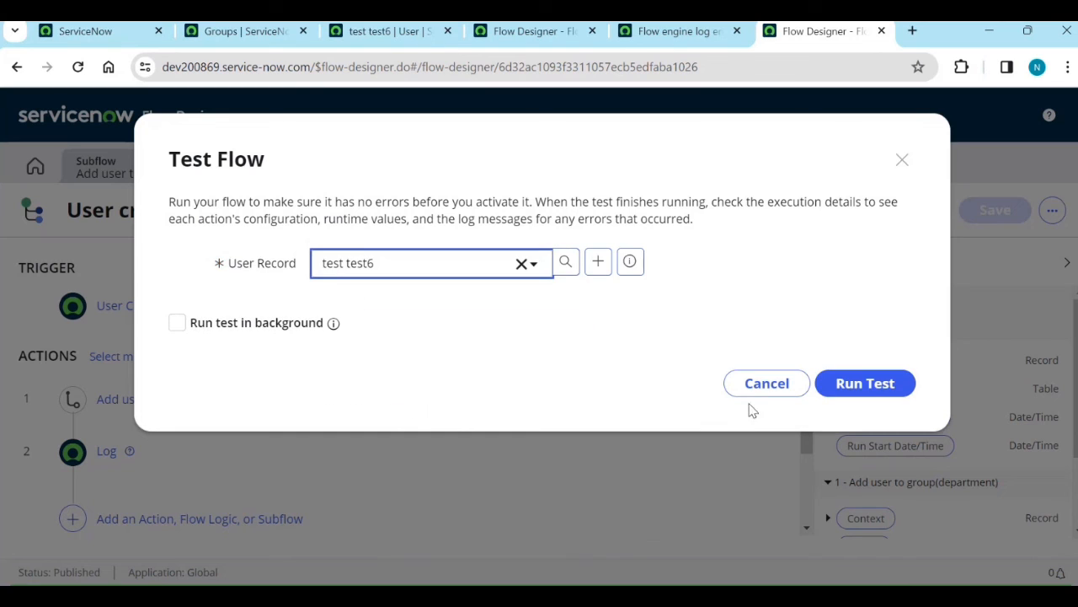
left_click(878, 393)
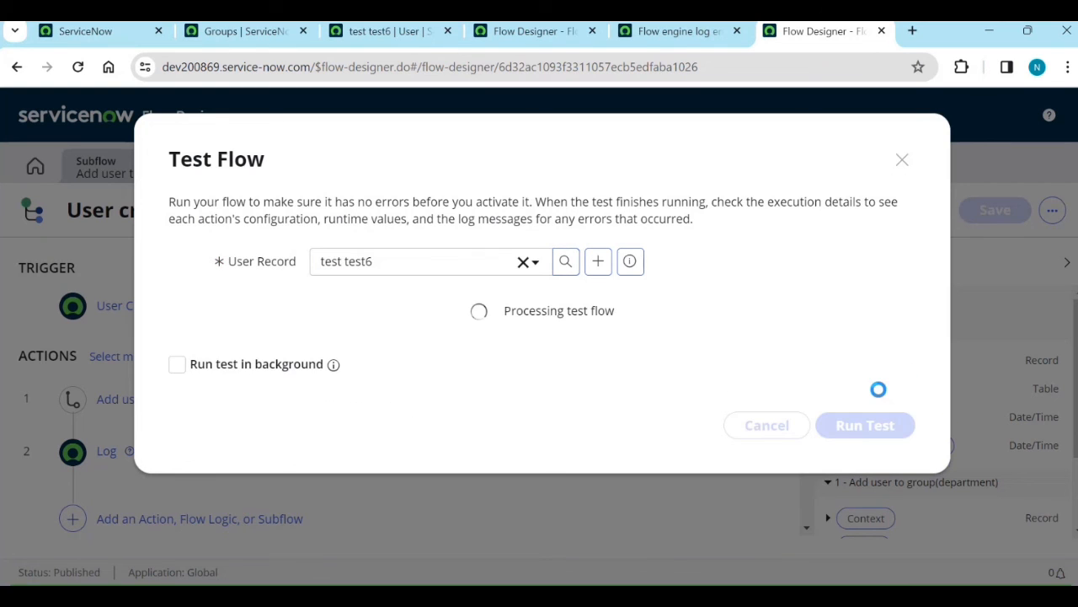
- View the flow test's execution details and examine the Log action's configuration and output data
left_click(579, 320)
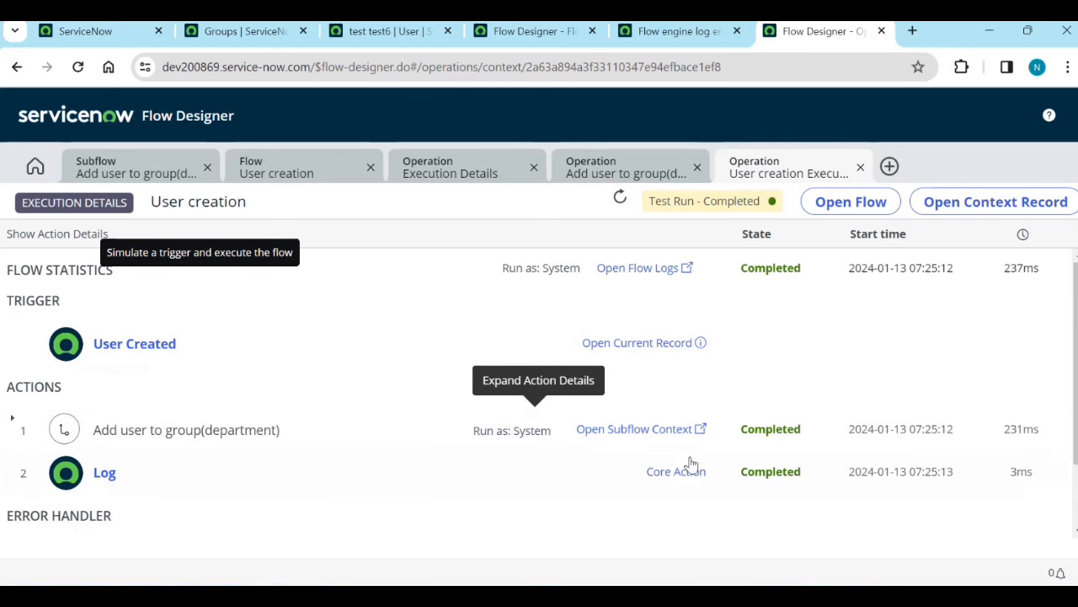
left_click(104, 476)
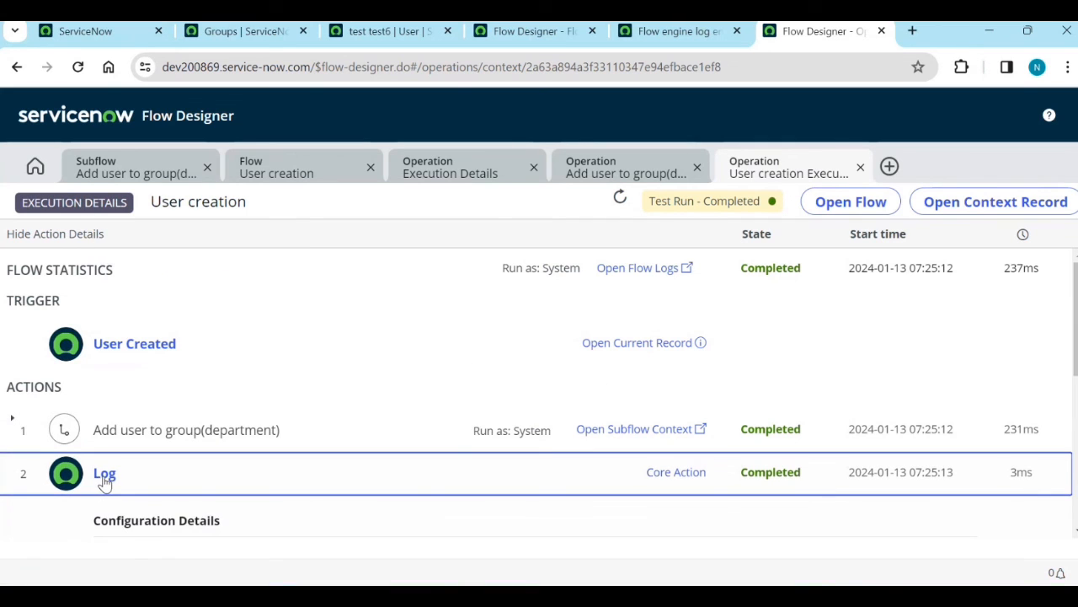
scroll(175, 485, "down", 3)
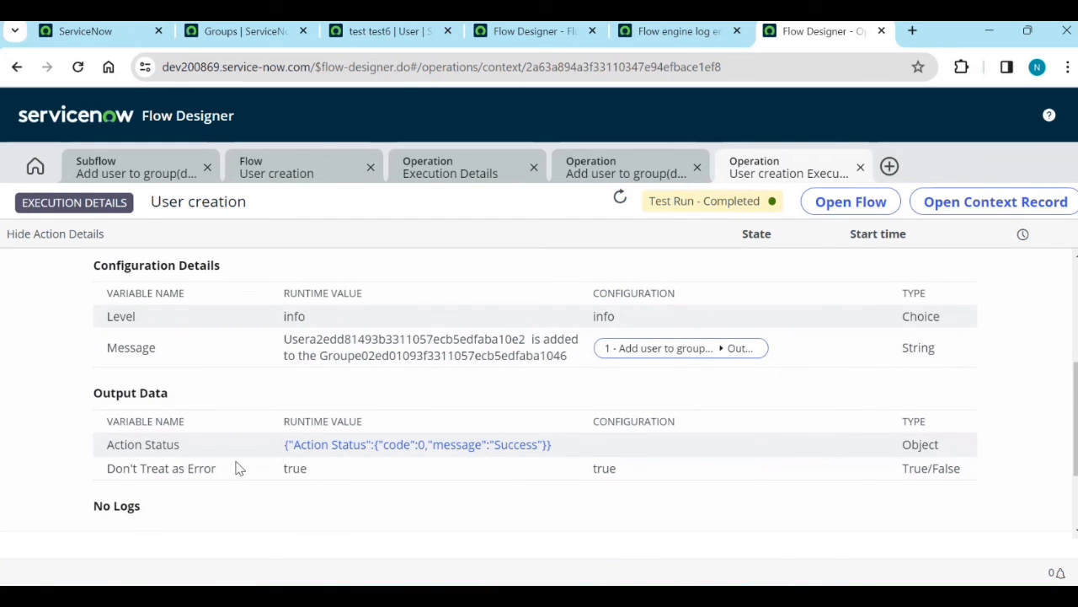
scroll(238, 469, "down", 1)
scroll(203, 402, "up", 2)
scroll(189, 439, "down", 1)
scroll(240, 431, "up", 2)
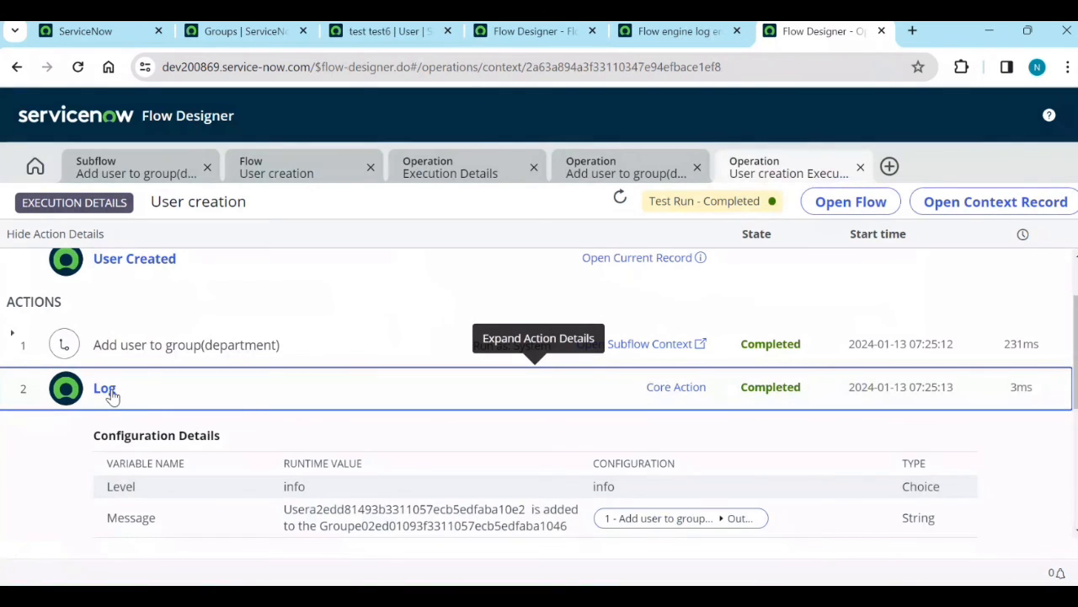
- Examine the subflow action's inputs and outputs, and open its subflow context to check each action's state
left_click(182, 354)
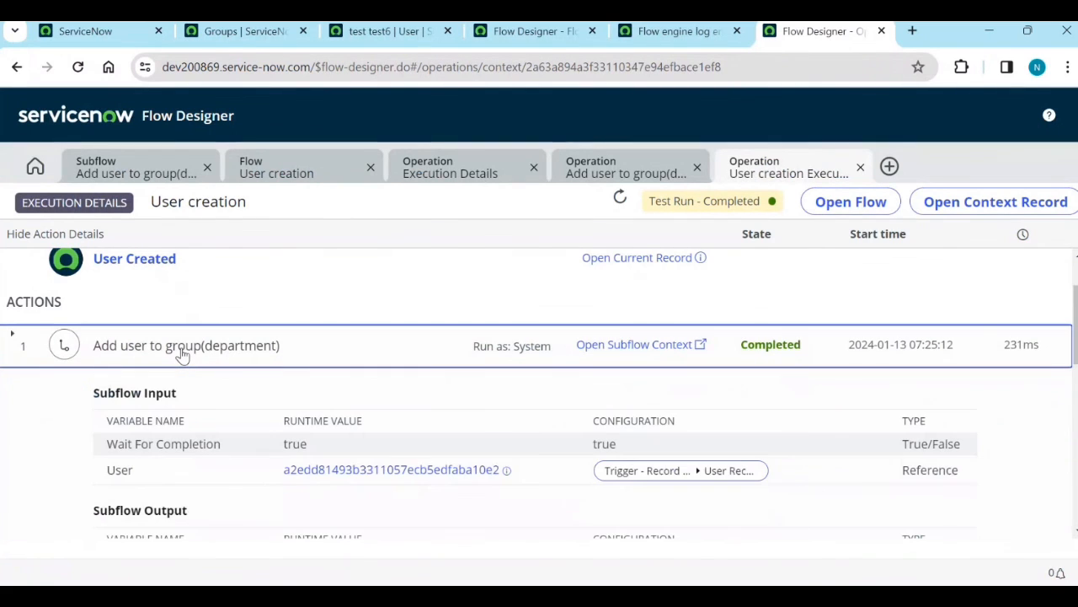
scroll(539, 421, "down", 5)
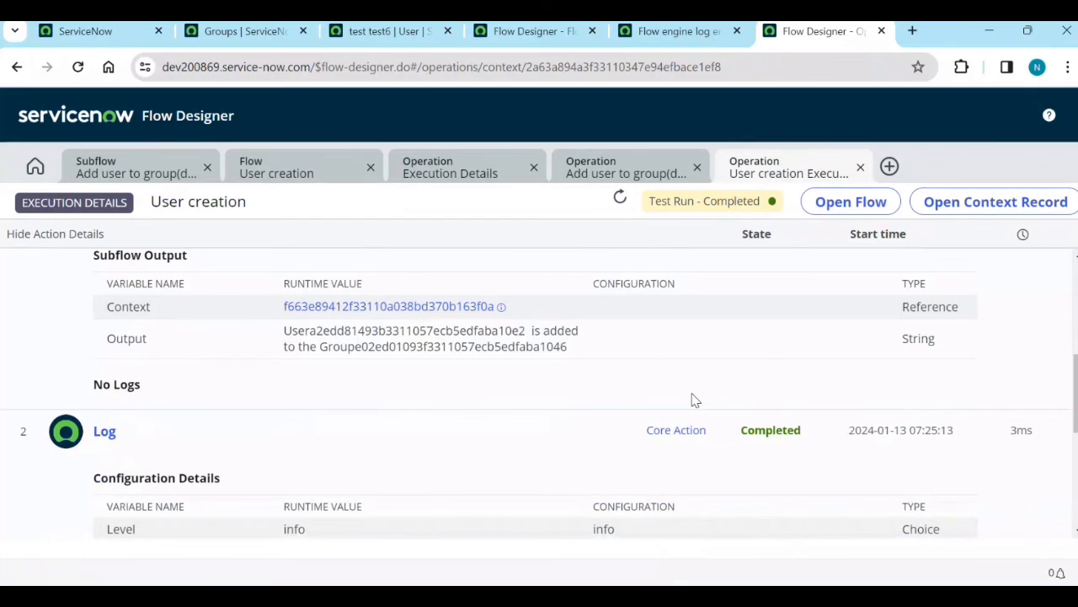
scroll(693, 402, "up", 3)
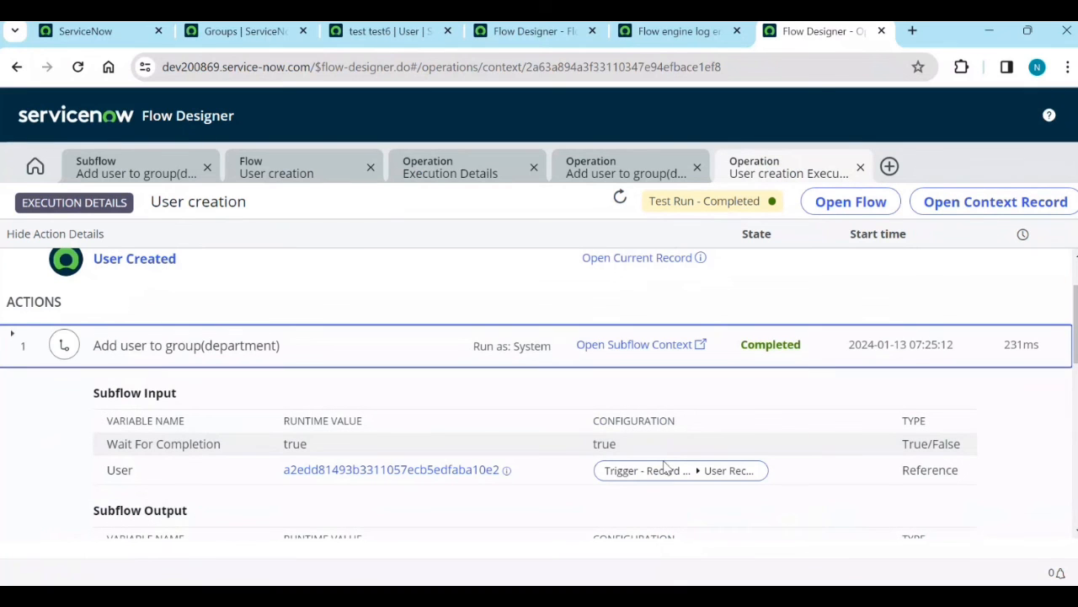
left_click(672, 344)
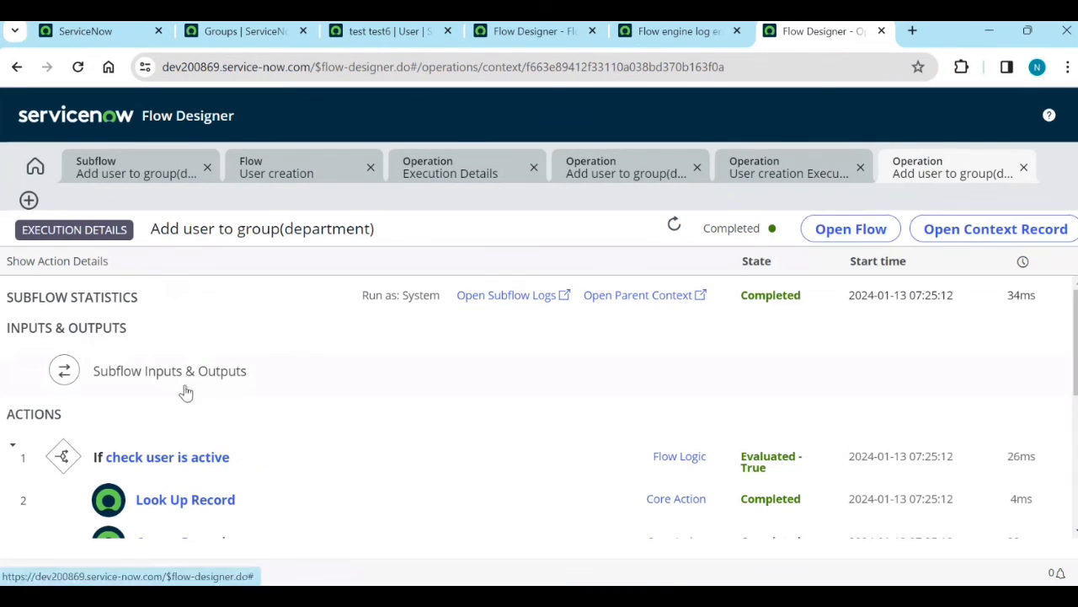
scroll(185, 405, "down", 2)
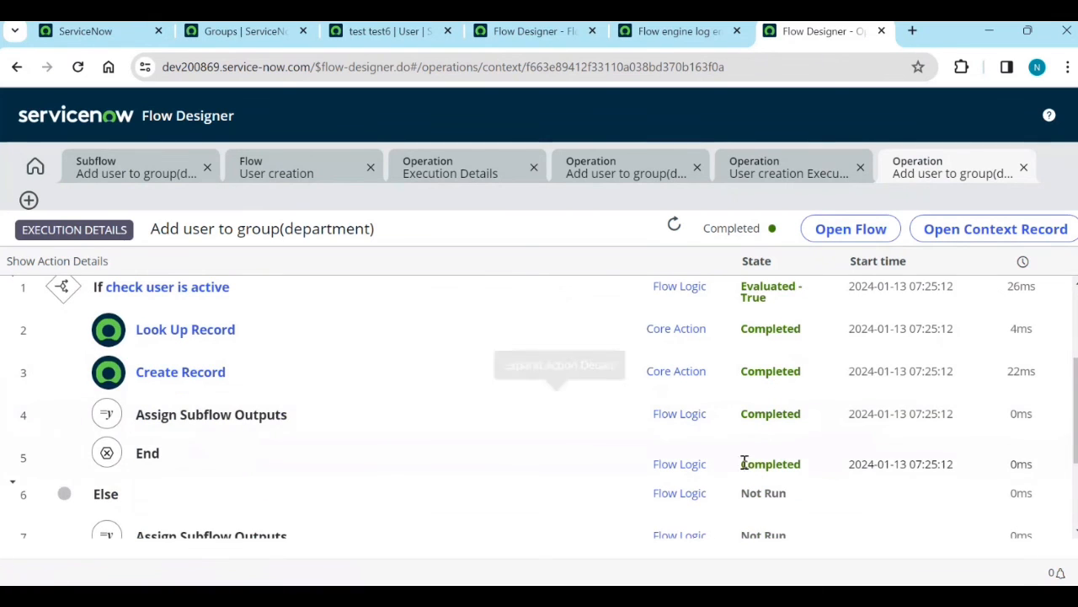
scroll(749, 504, "up", 2)
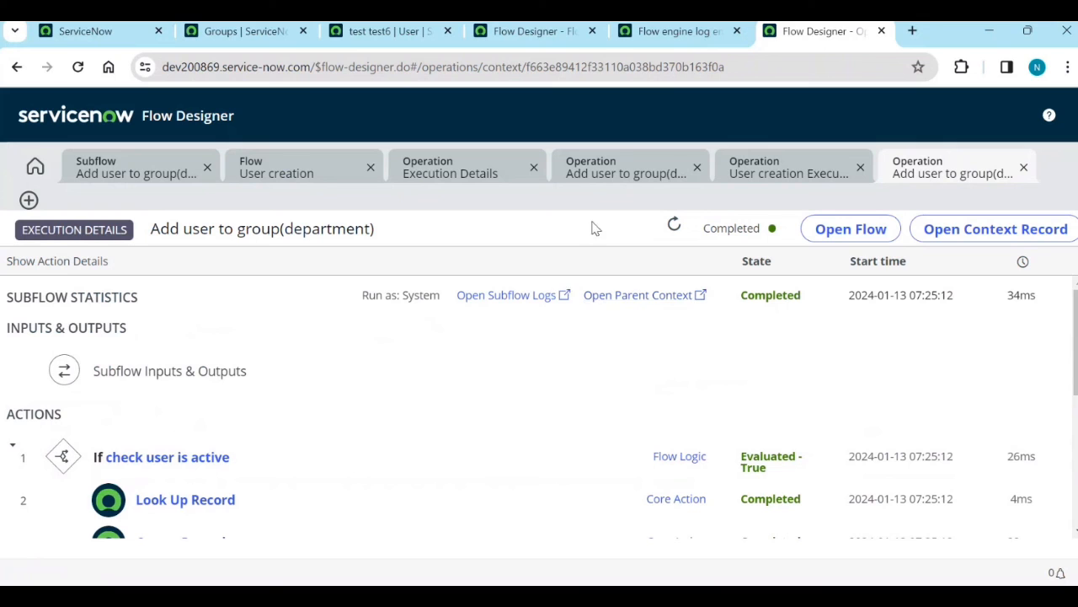
- Return to the test test6 user record, take the user out of the Development group again and save
left_click(395, 31)
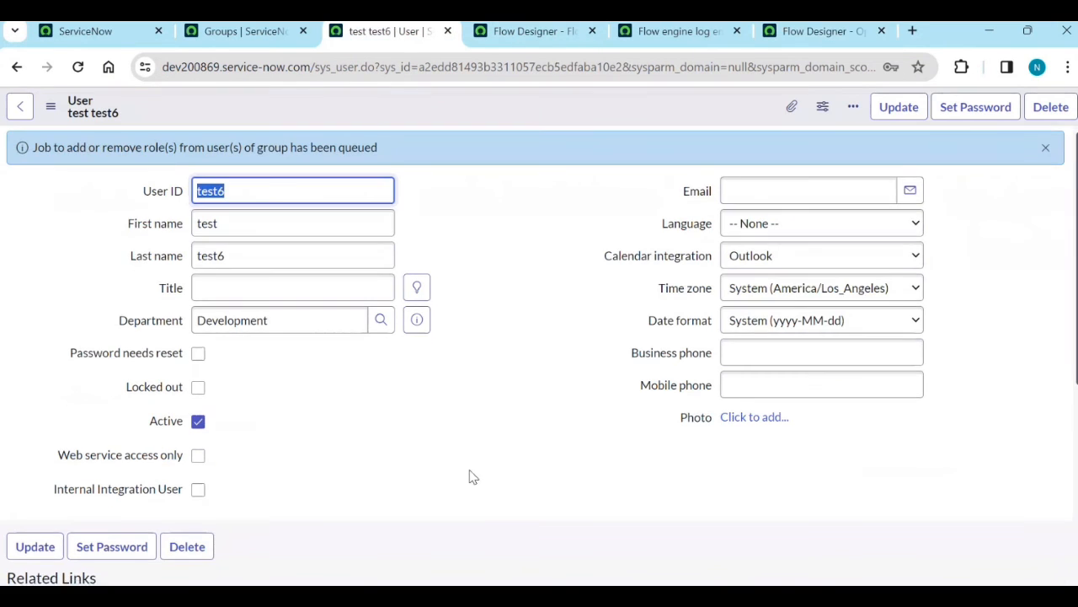
scroll(470, 476, "down", 3)
left_click(1042, 364)
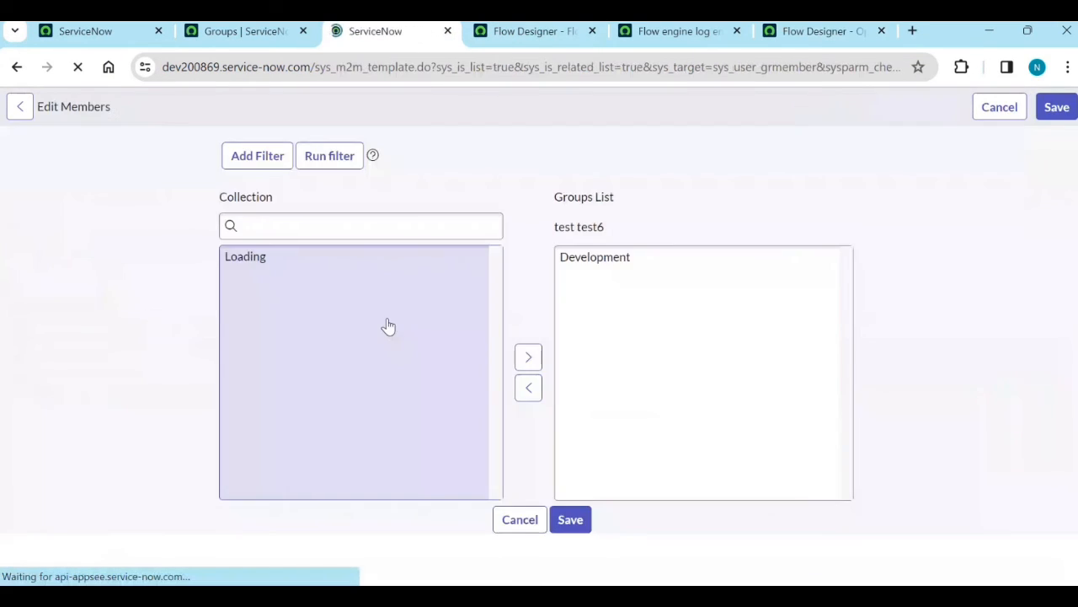
left_click(569, 338)
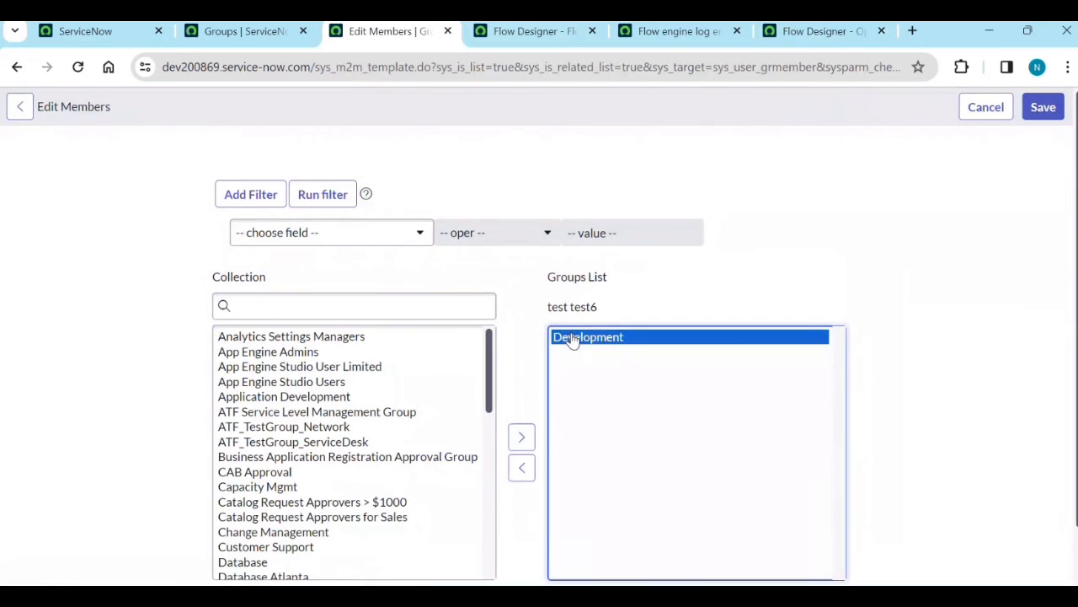
left_click(515, 469)
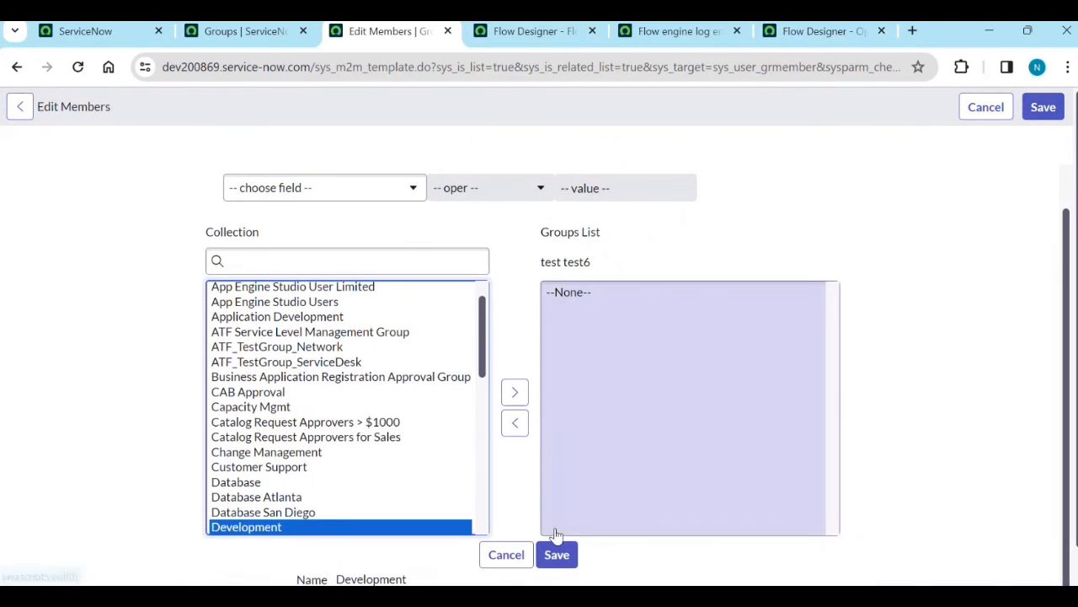
left_click(556, 556)
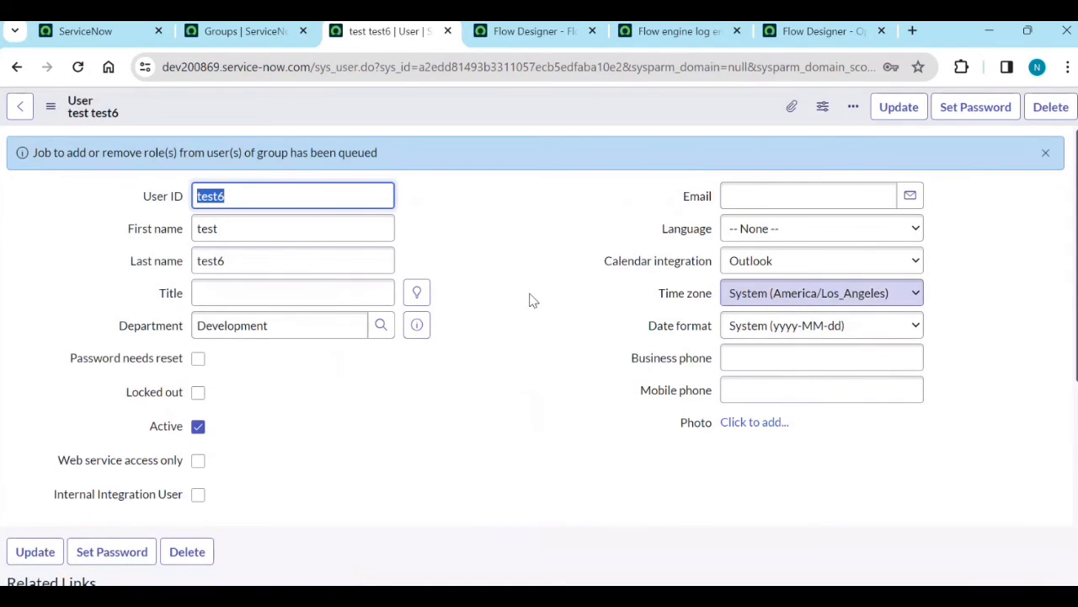
- Make user test test6 inactive and save the user record
left_click(198, 427)
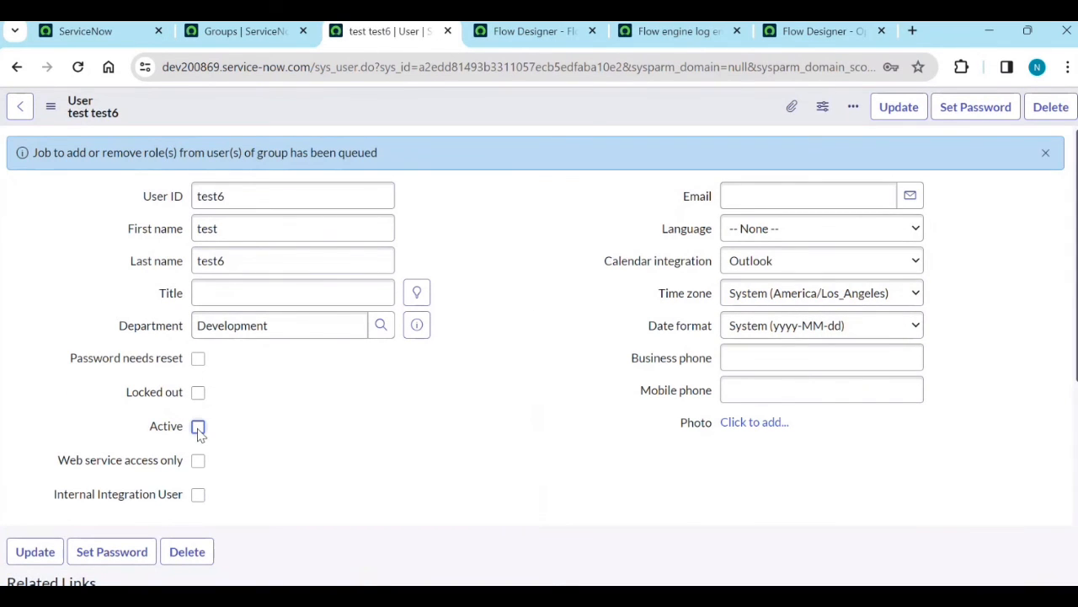
right_click(548, 112)
left_click(558, 121)
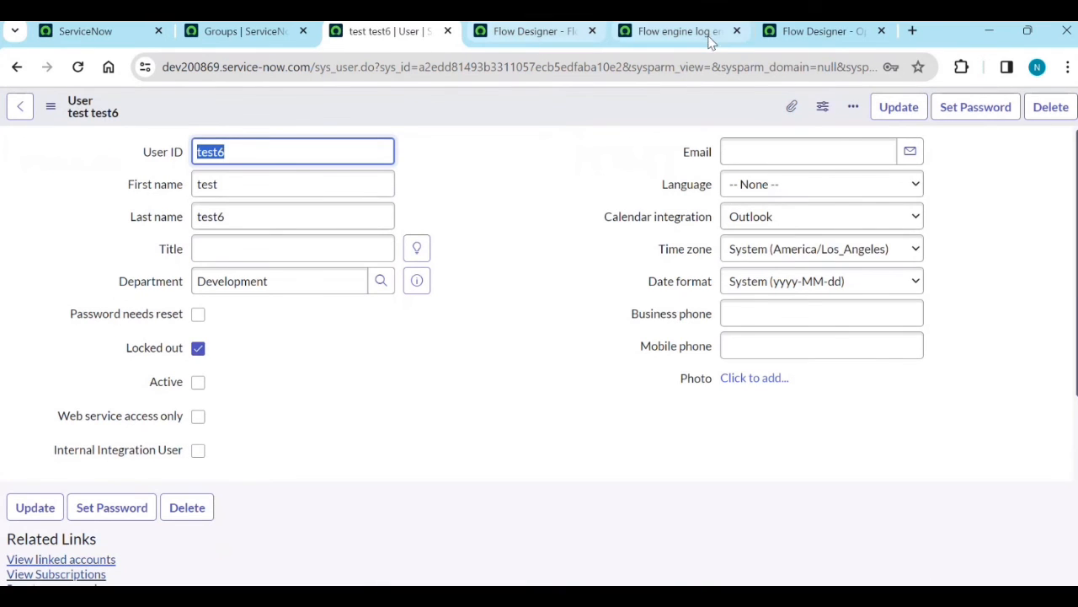
- Return to the User creation flow and rerun its test with the inactive user test test6
left_click(787, 33)
left_click(288, 167)
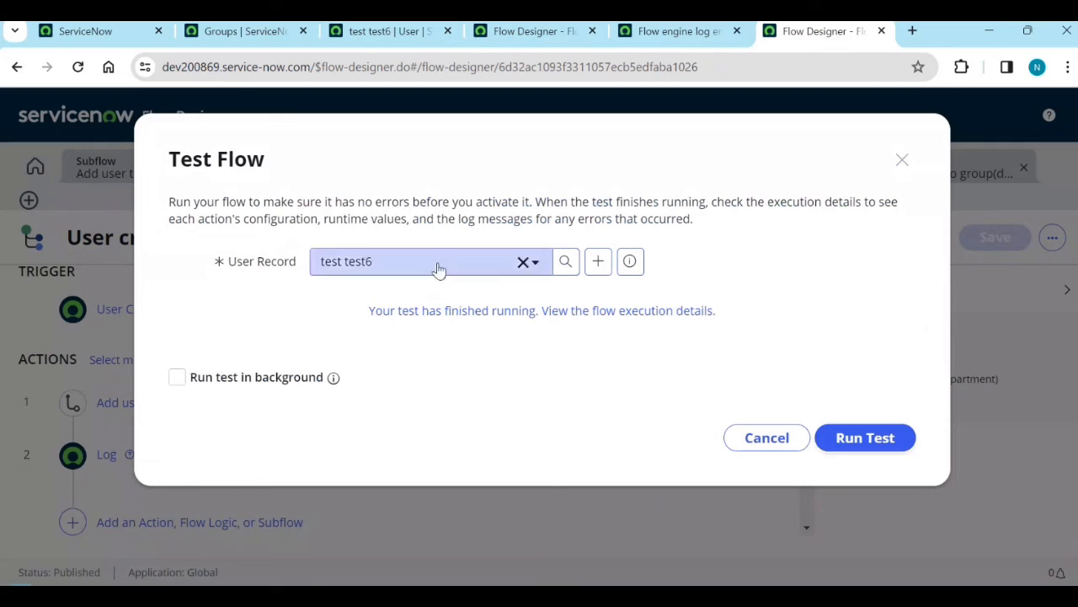
left_click(848, 438)
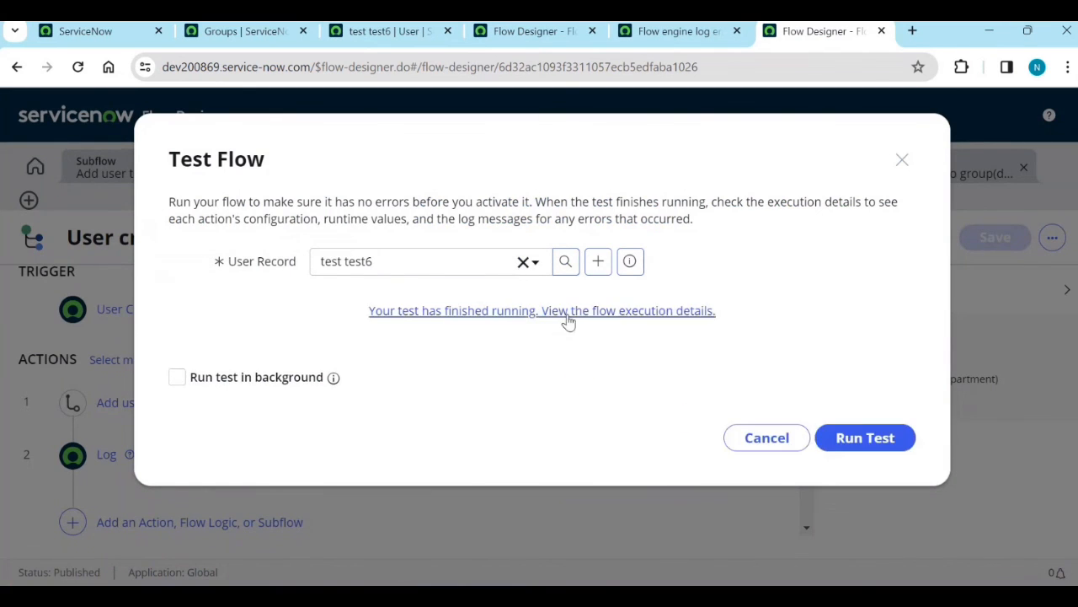
- Open the rerun's flow execution details and examine the runtime message of the Log action
left_click(567, 312)
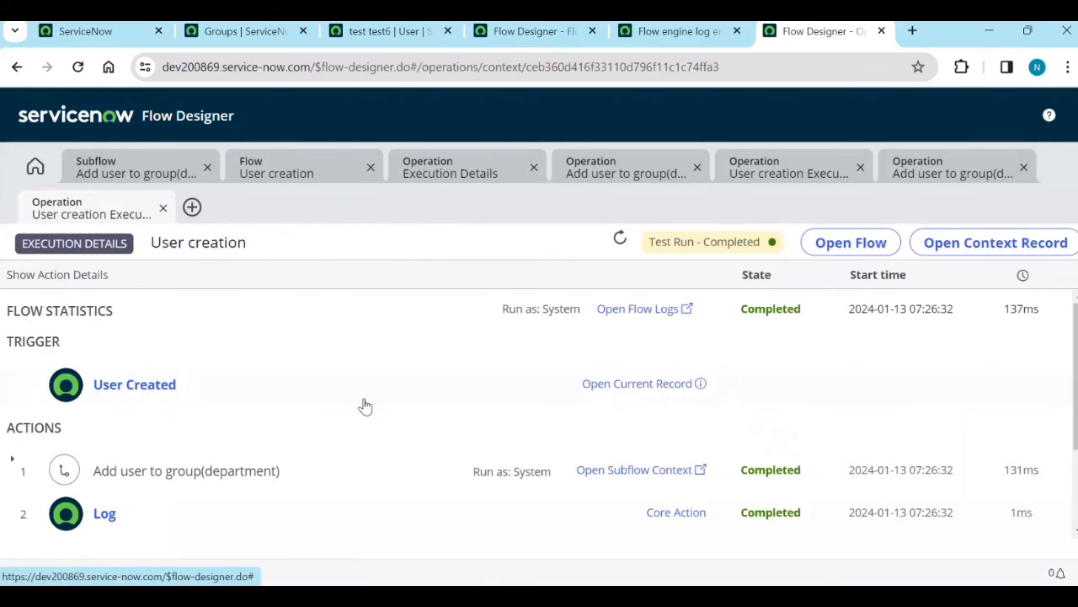
scroll(113, 402, "down", 1)
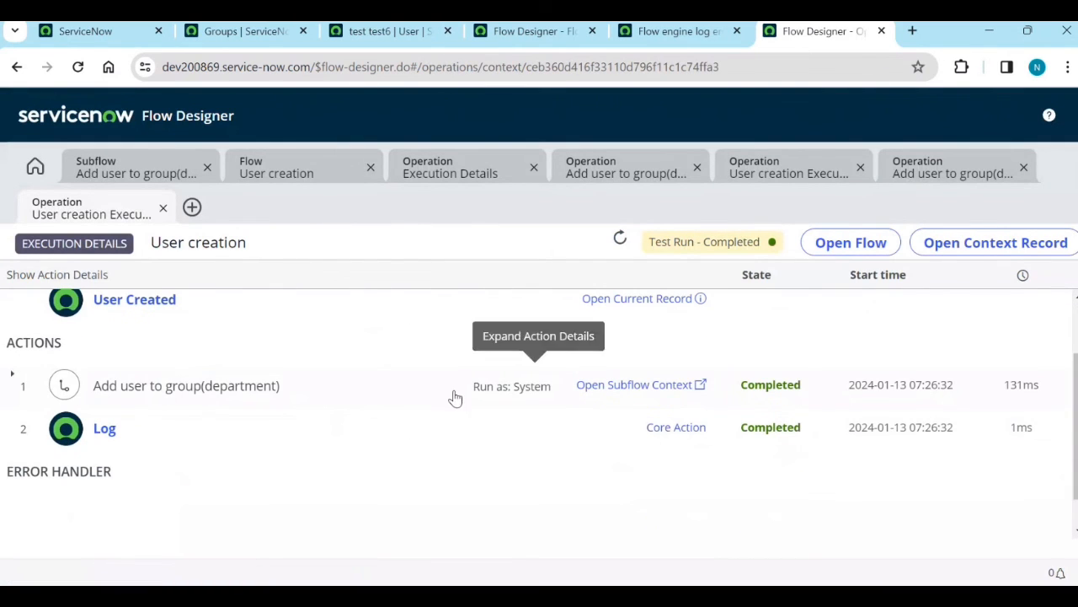
left_click(101, 431)
scroll(303, 451, "down", 2)
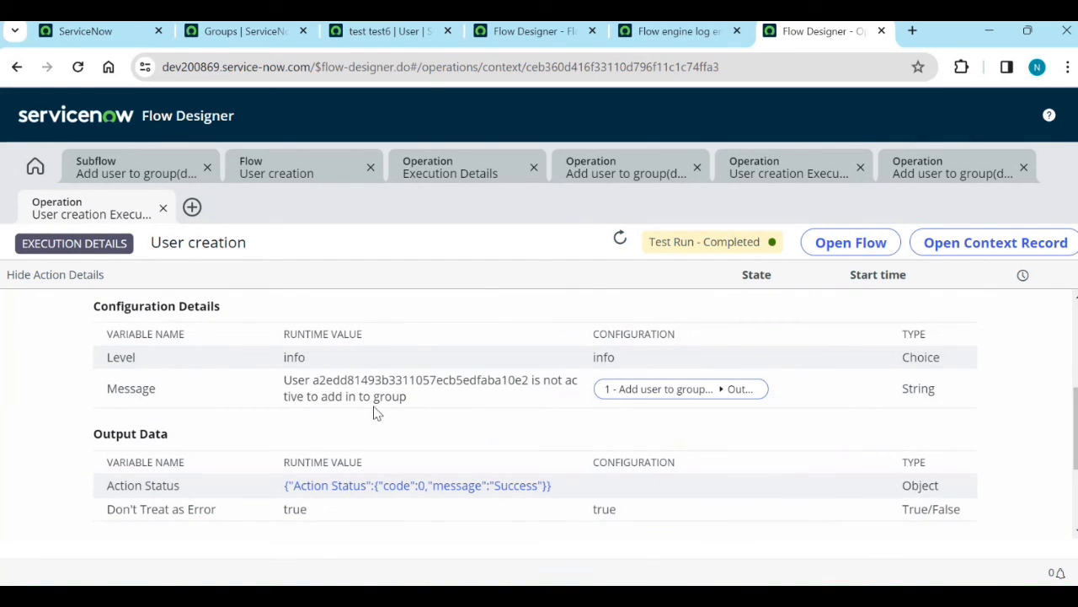
left_click_drag(406, 401, 293, 376)
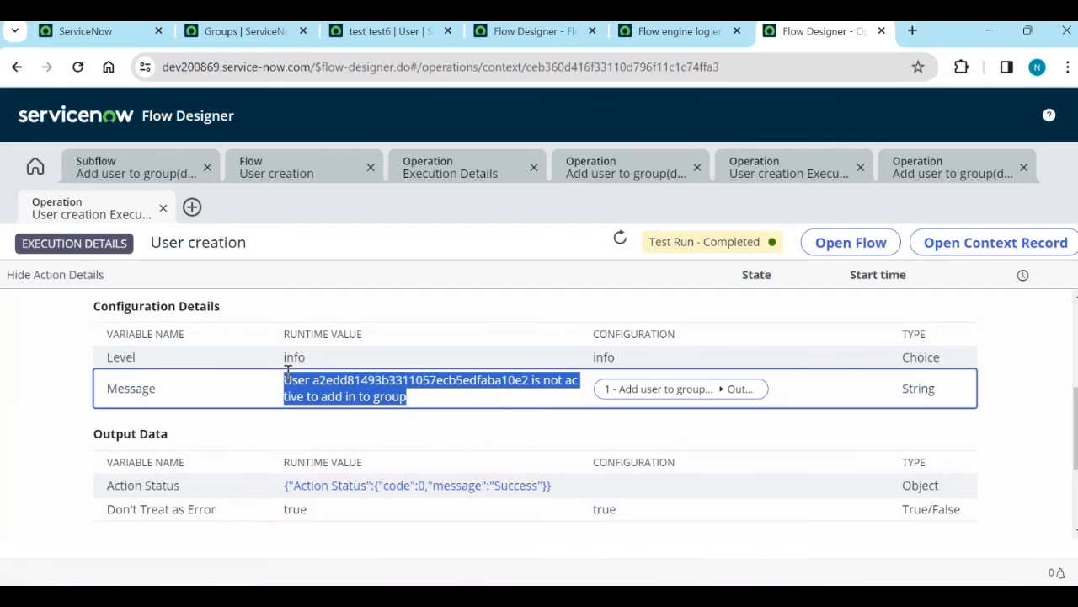
scroll(283, 393, "up", 2)
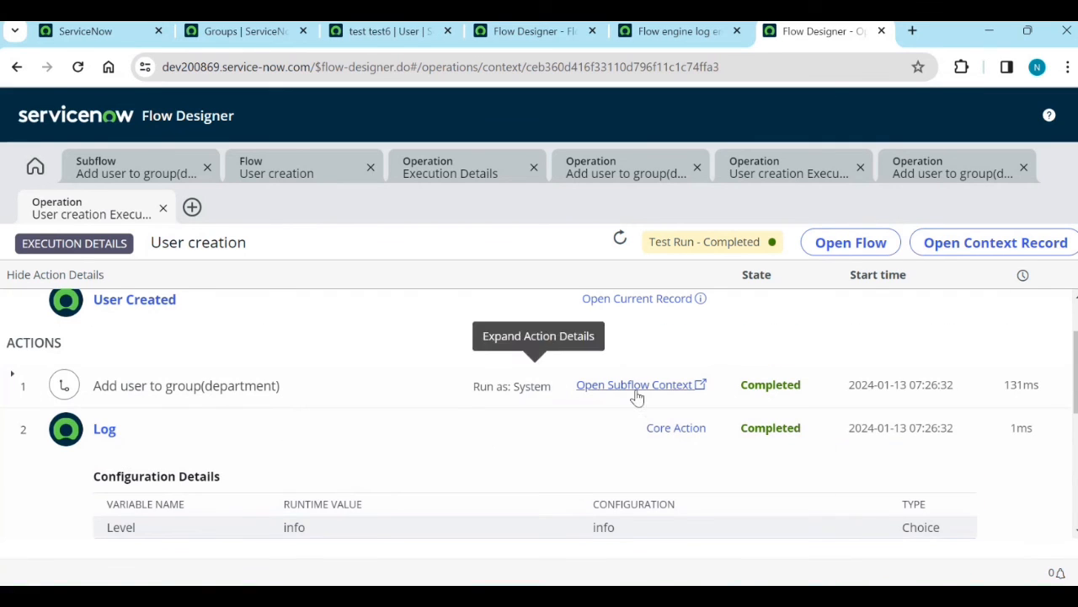
- Open the subflow context of Add user to group(department) from the rerun and examine the execution state of its actions
left_click(677, 386)
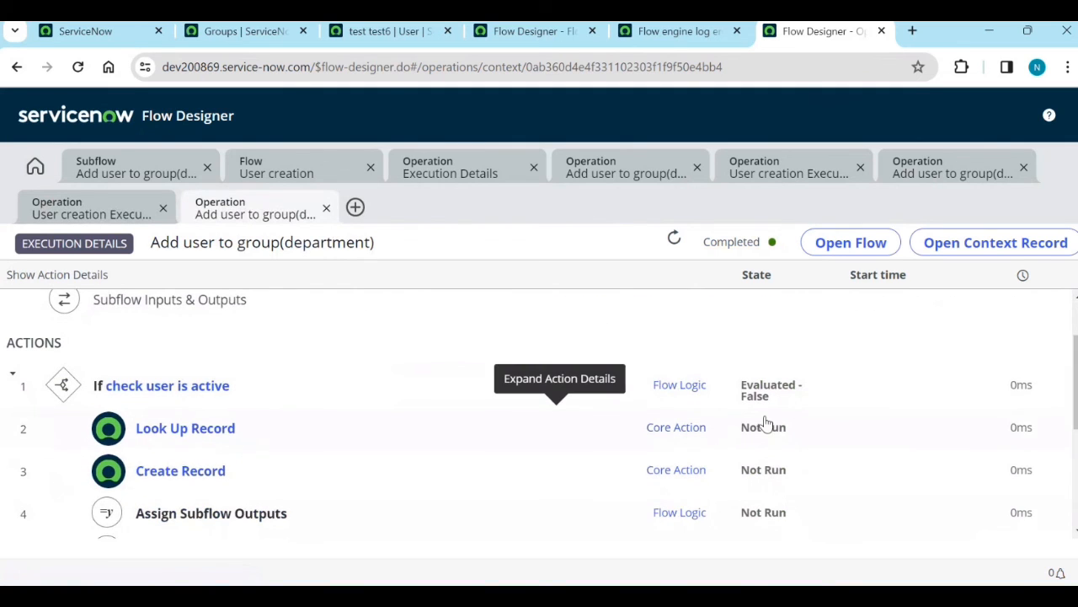
scroll(740, 465, "down", 2)
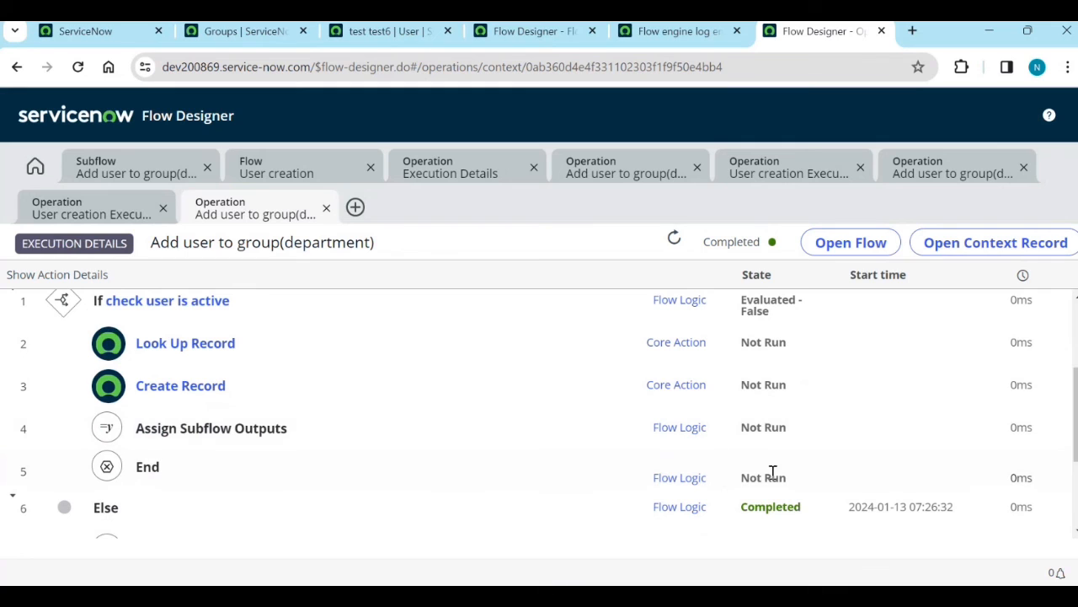
scroll(590, 514, "down", 2)
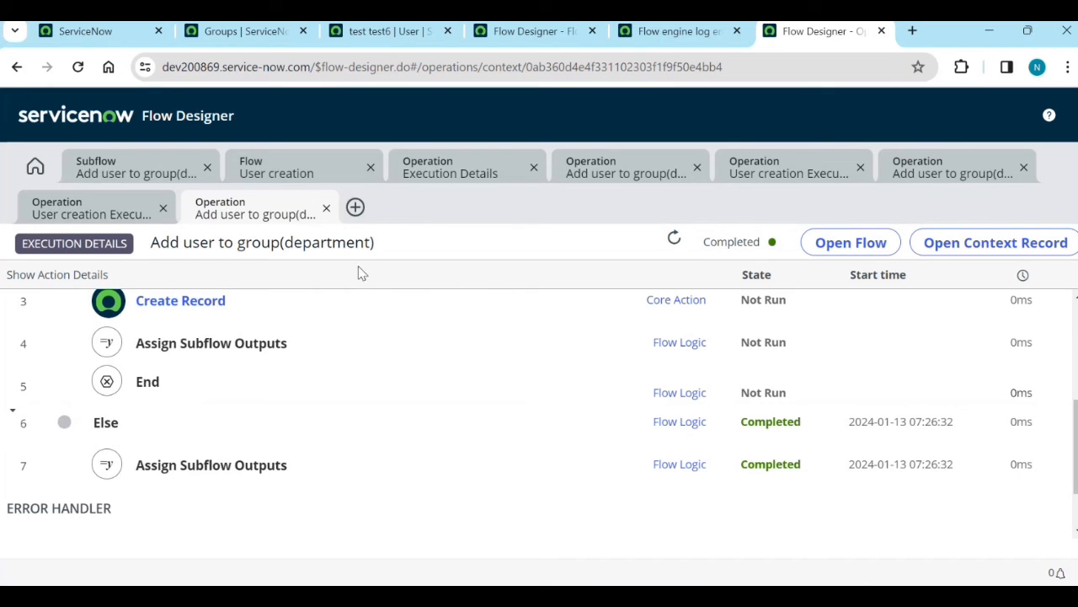
- Return to the Add user to group(department) subflow and review its If and Else branch actions
left_click(91, 174)
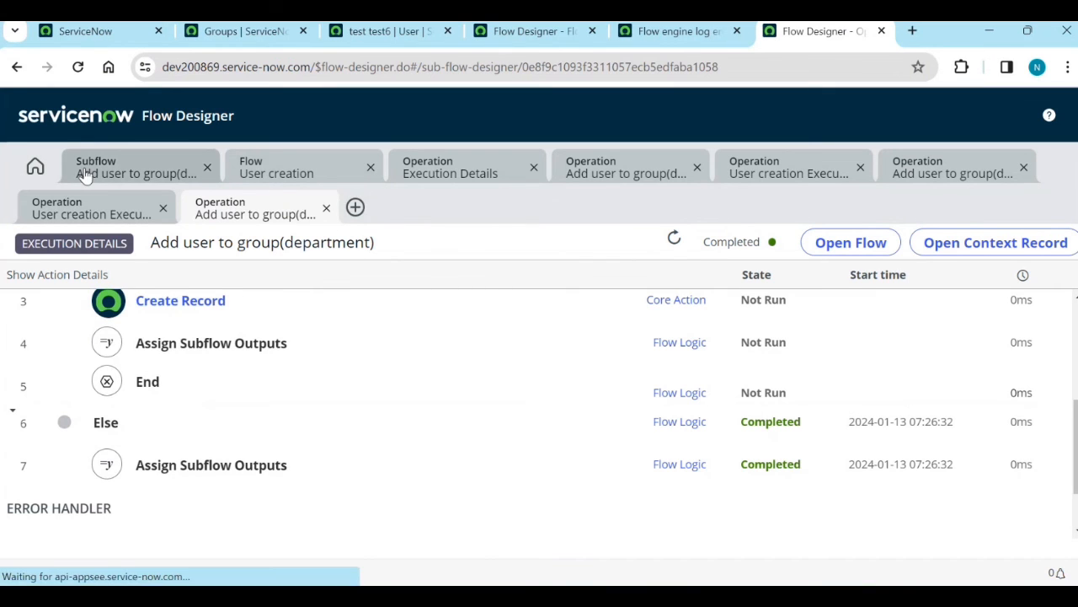
scroll(294, 406, "up", 5)
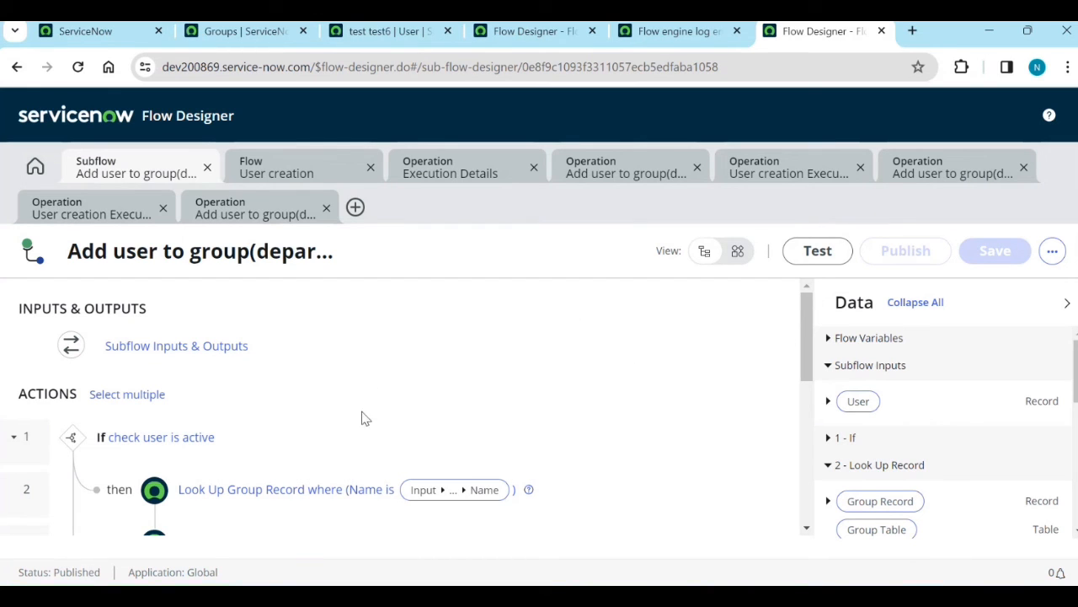
scroll(362, 419, "down", 3)
scroll(263, 447, "up", 1)
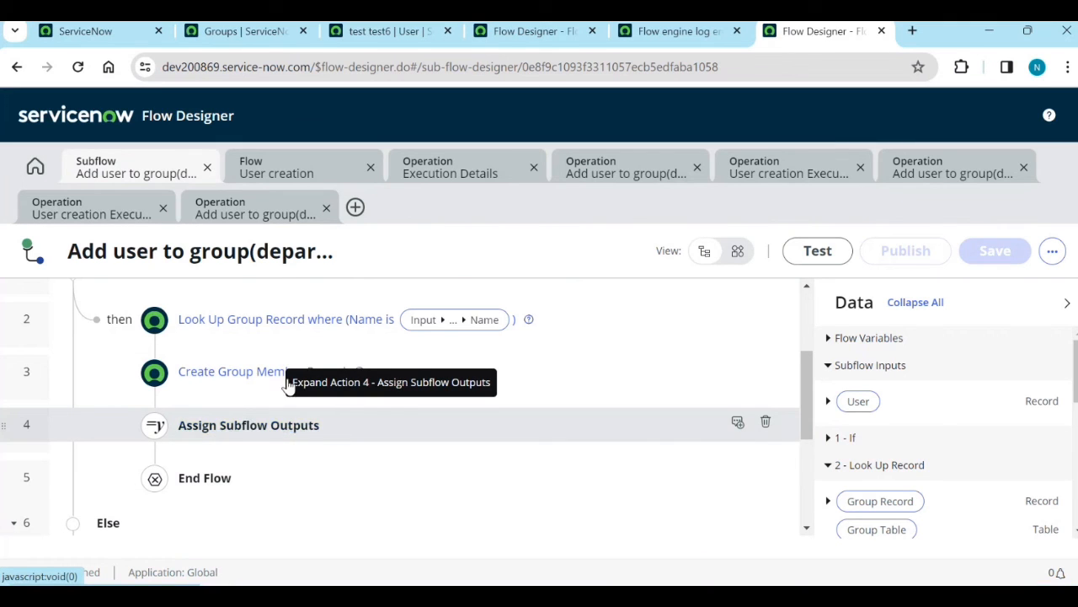
- Return to the User creation flow, close the Test Flow dialog and inspect the data available from the Add user to group(department) action
left_click(277, 173)
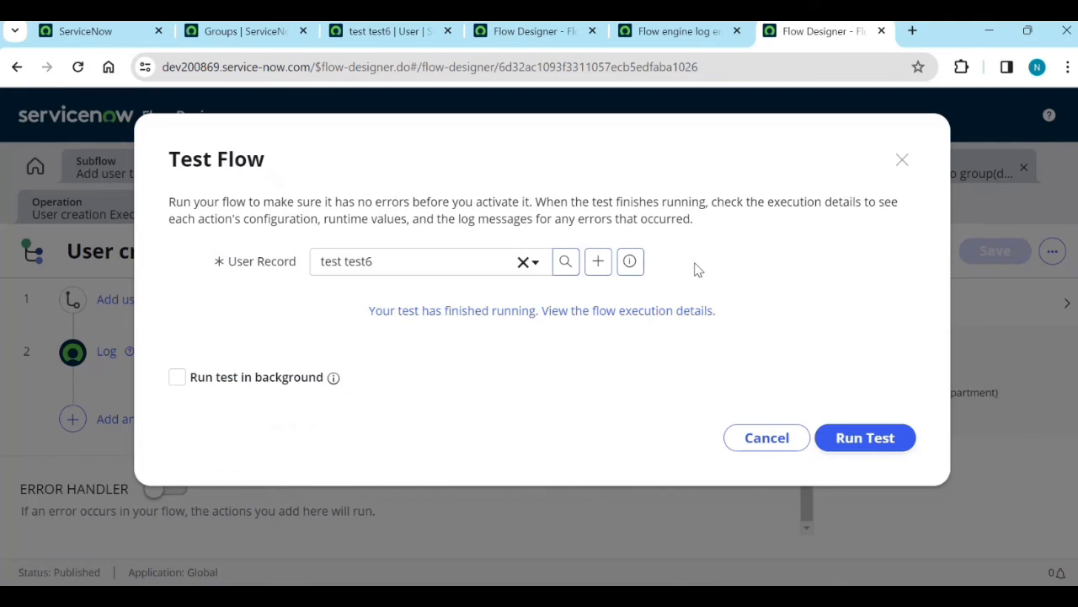
left_click(901, 159)
scroll(199, 388, "up", 2)
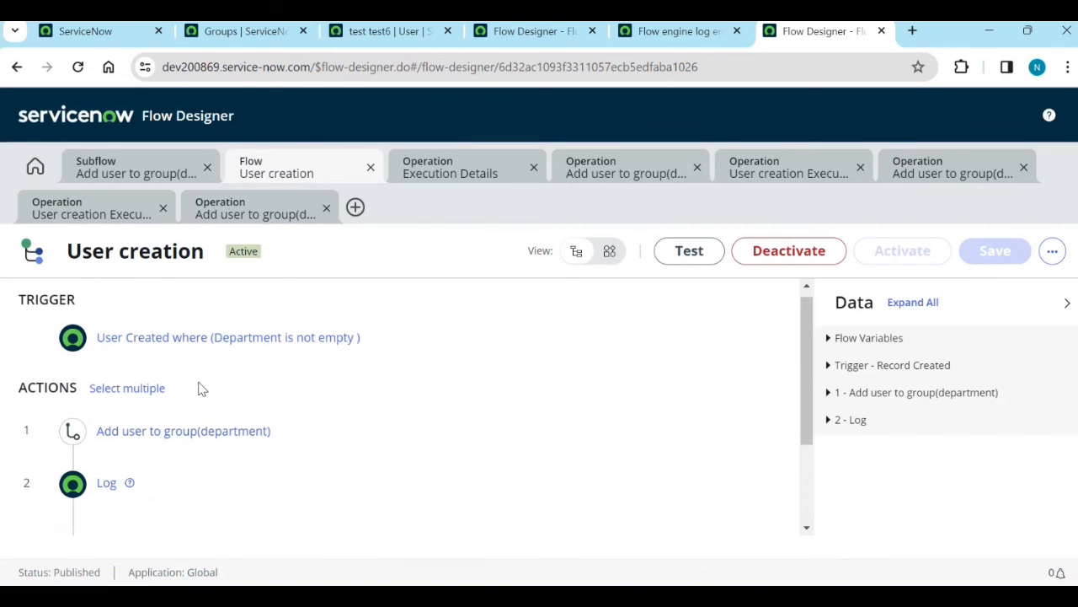
scroll(705, 435, "down", 1)
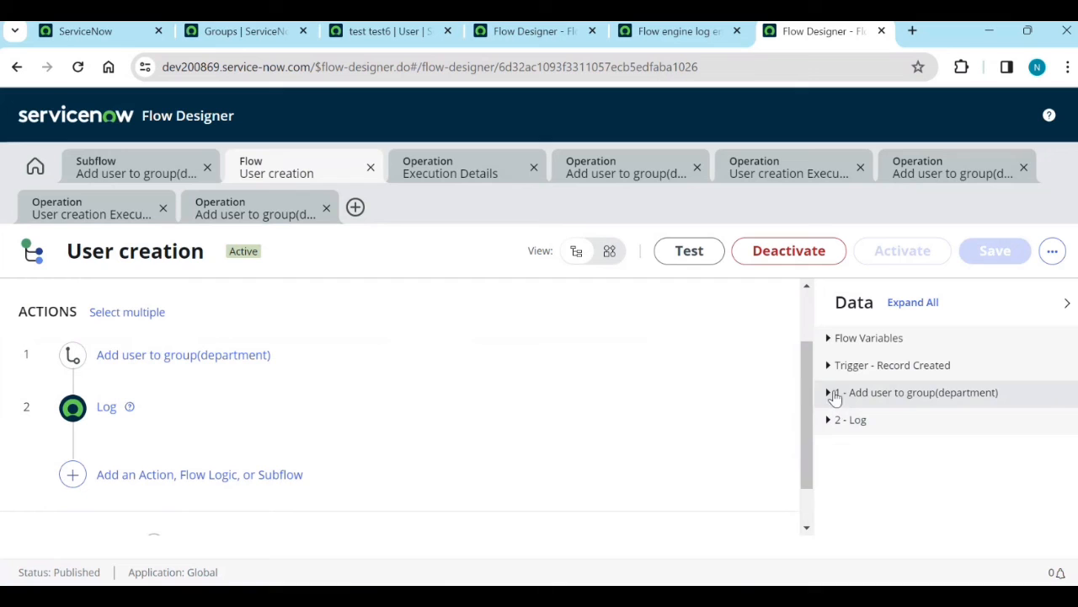
left_click(831, 393)
scroll(876, 478, "down", 1)
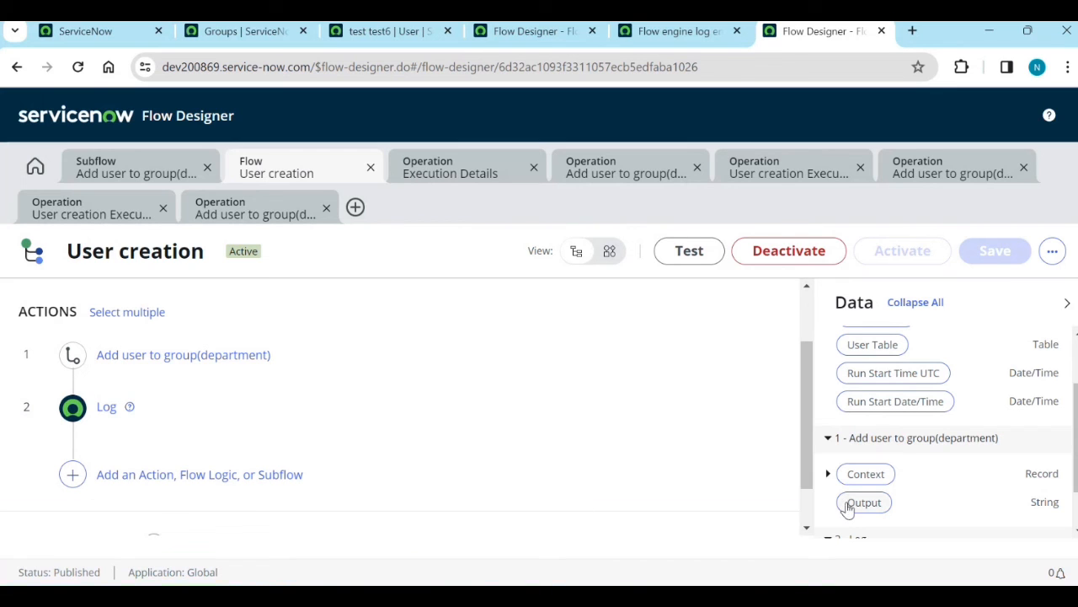
- Check the Assign Subflow Outputs action under Else in the subflow, and go back to the User creation flow
left_click(129, 160)
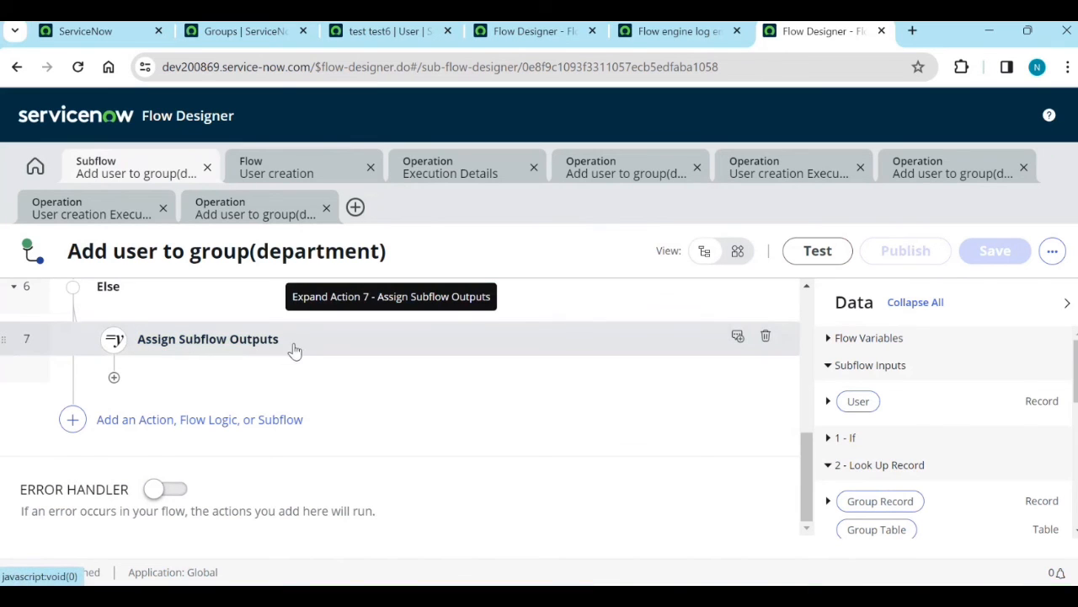
left_click(288, 173)
scroll(398, 419, "up", 3)
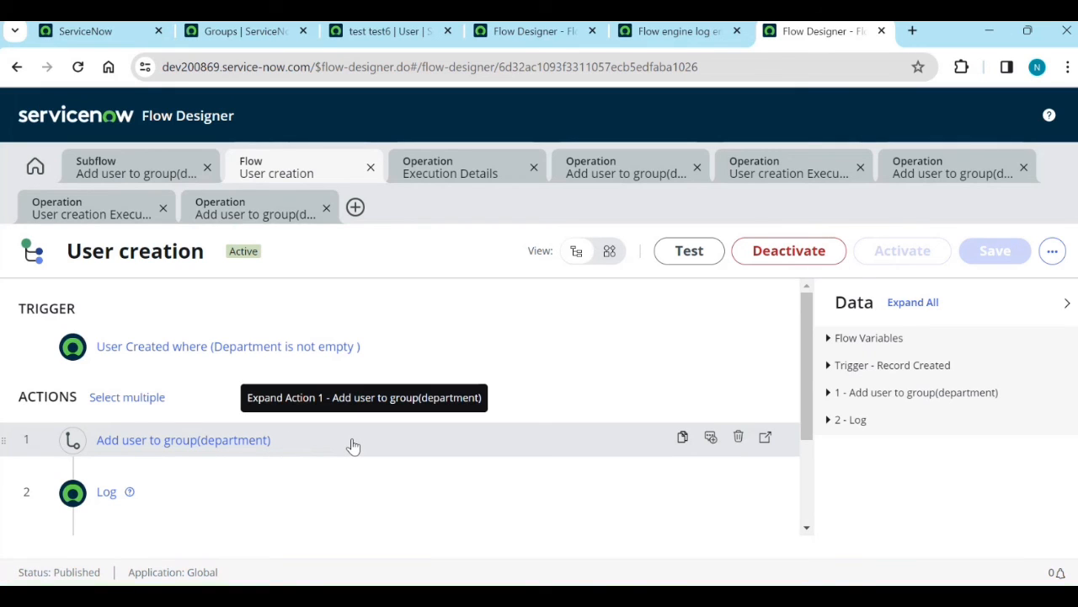
- Start inserting an action between Add user to group(department) and Log, and browse the available ServiceNow Core actions
left_click(73, 465)
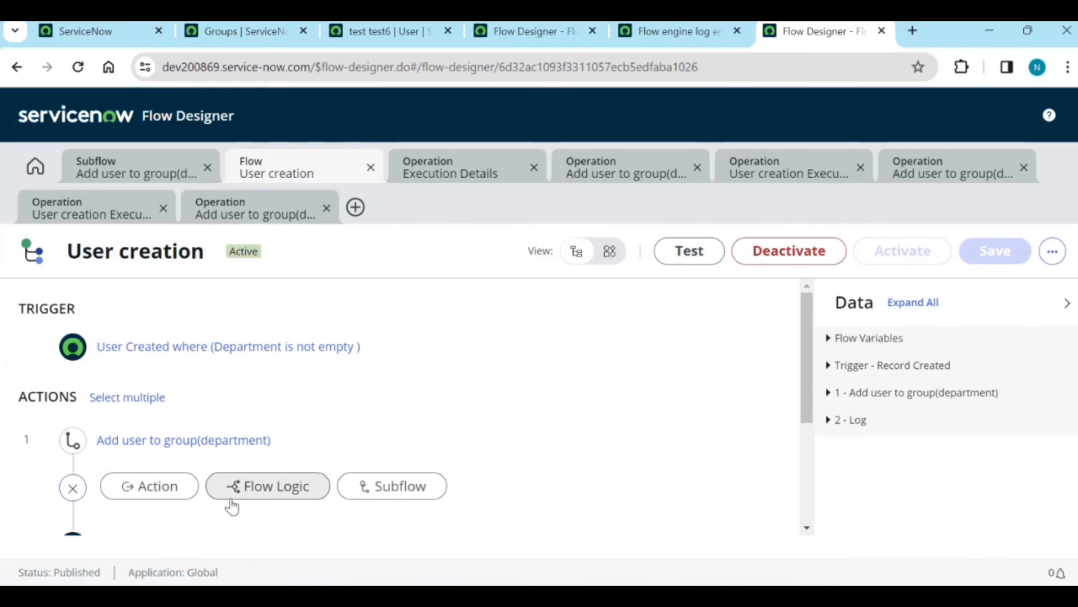
left_click(164, 489)
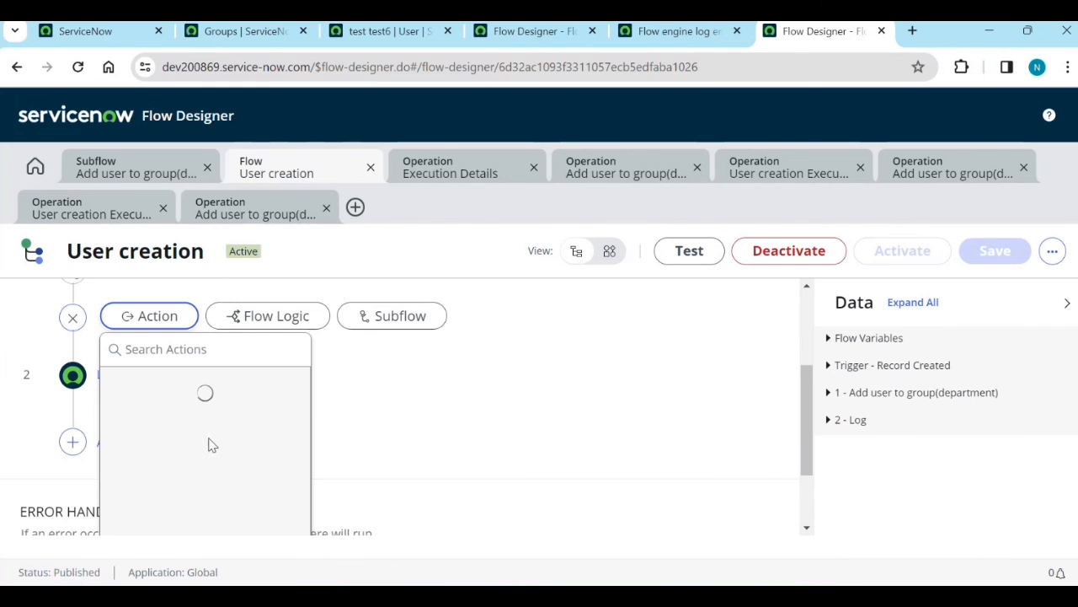
scroll(400, 404, "down", 5)
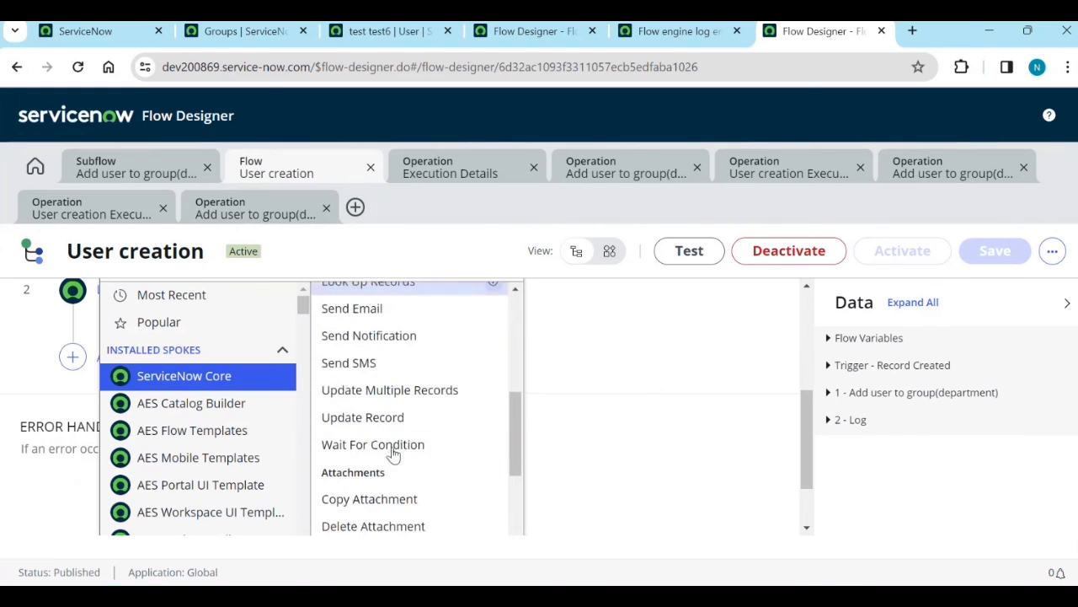
scroll(391, 459, "down", 4)
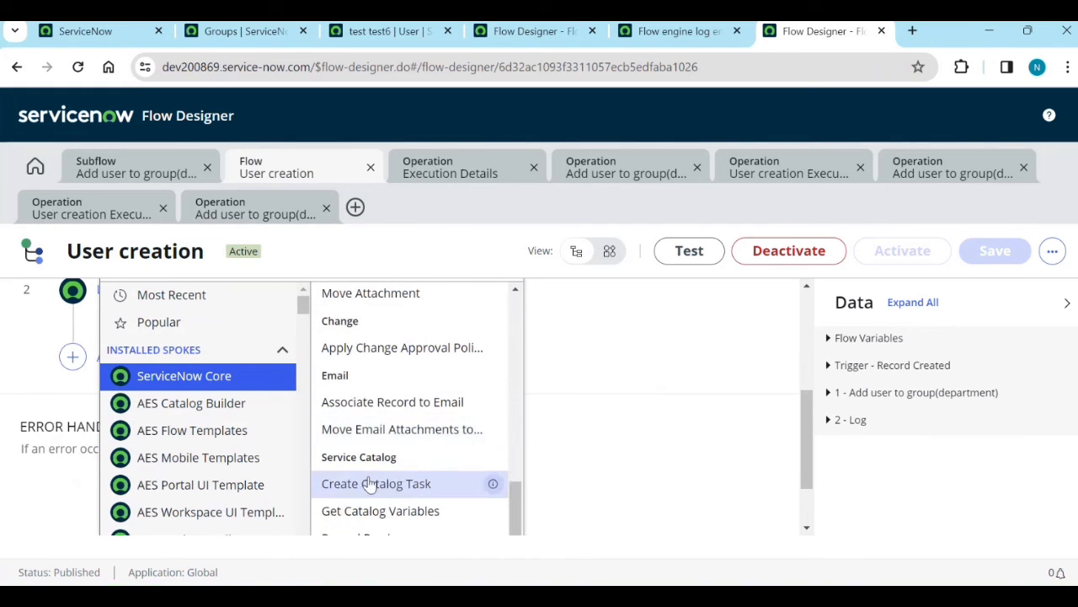
scroll(358, 491, "down", 2)
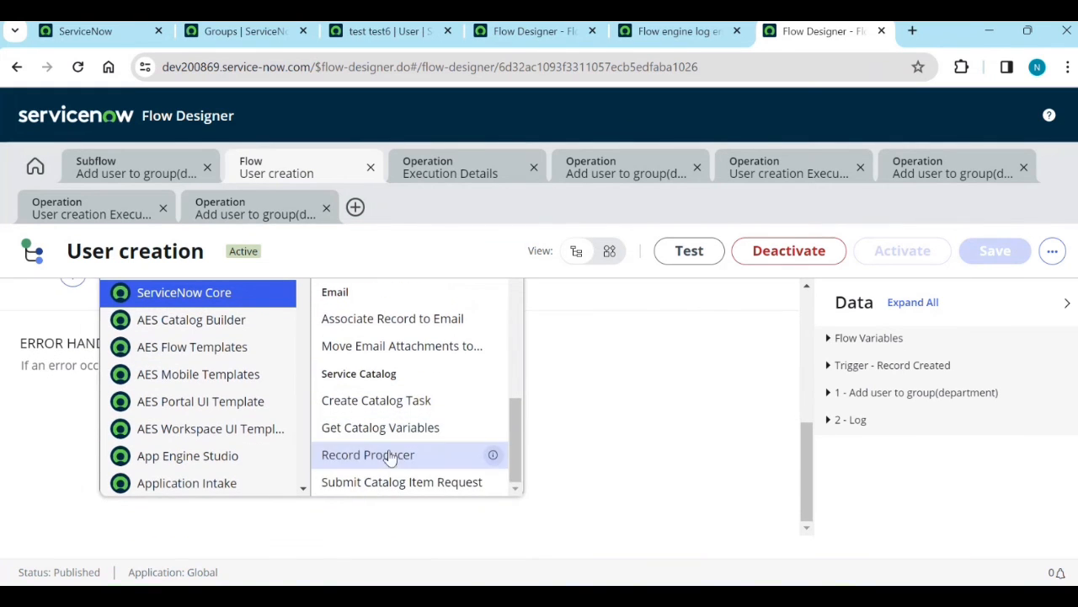